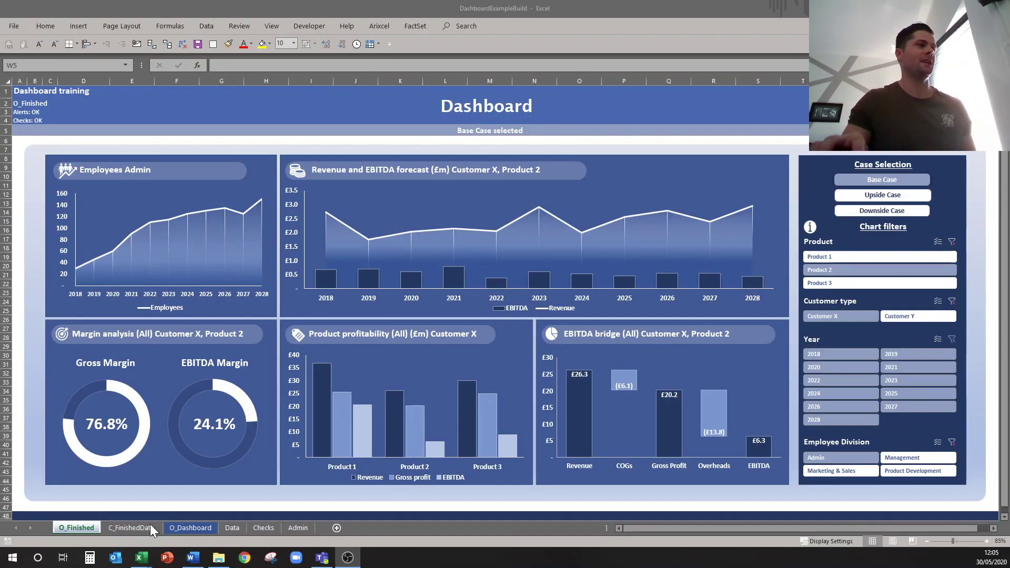
Switch to the DashboardBuild workbook and open its Data sheet.
{"action": "mouse_move", "coordinate": [150, 560]}
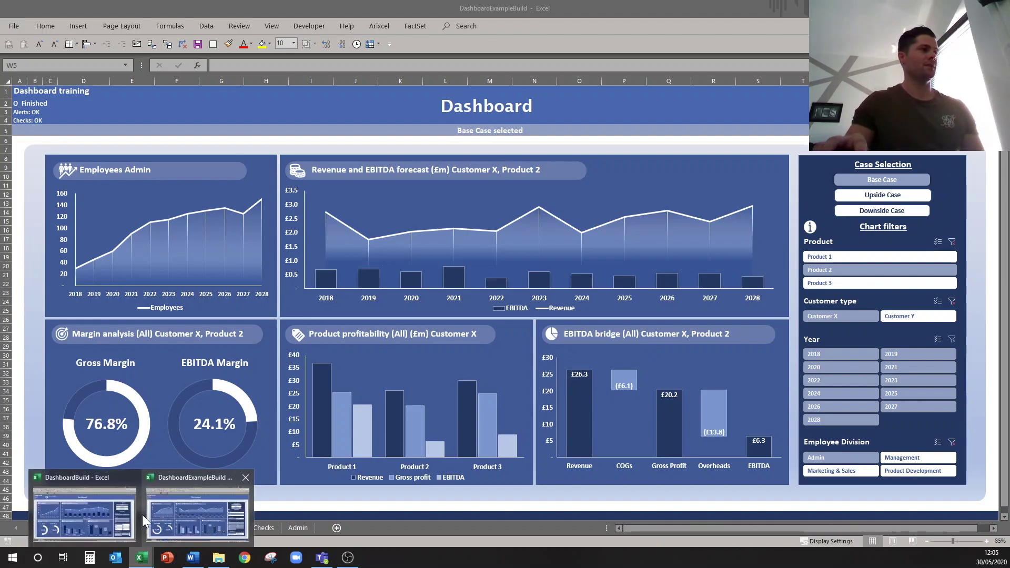
{"action": "left_click", "coordinate": [113, 514]}
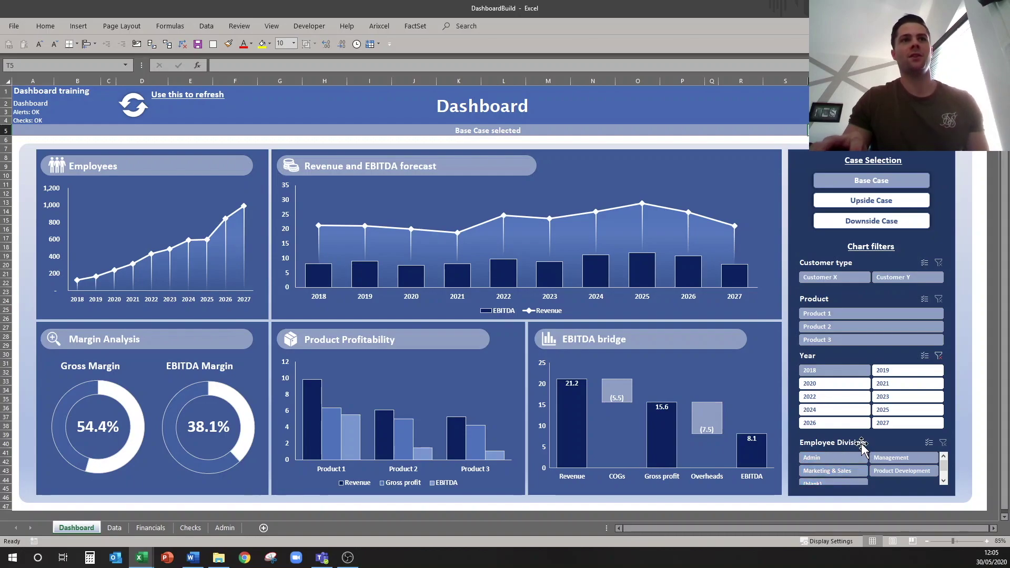
{"action": "left_click", "coordinate": [114, 528]}
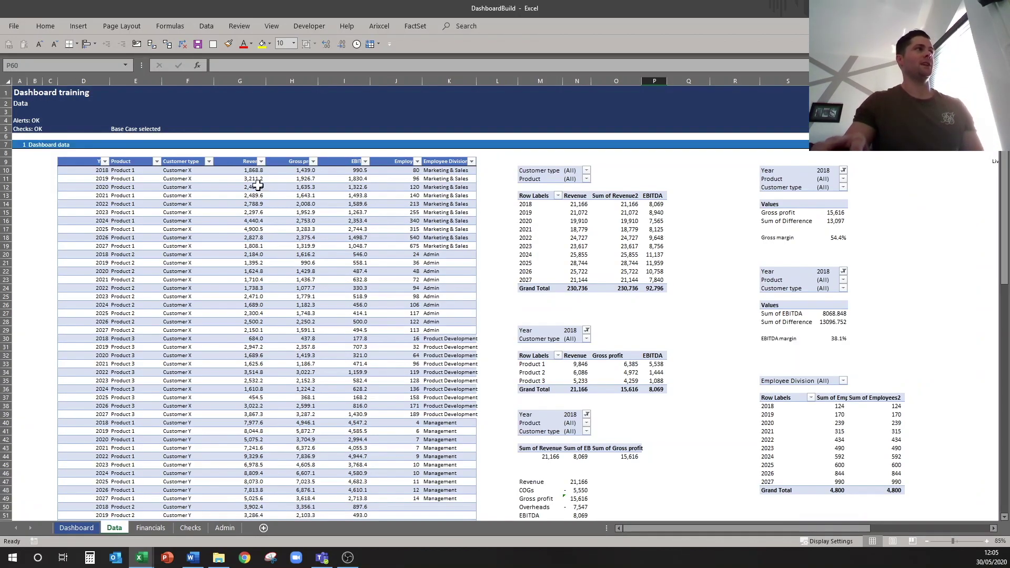
Examine the dashboard data table, especially the Employees and Employee Division columns and their empty rows from row 50 down.
{"action": "left_click_drag", "start_coordinate": [87, 161], "coordinate": [463, 356]}
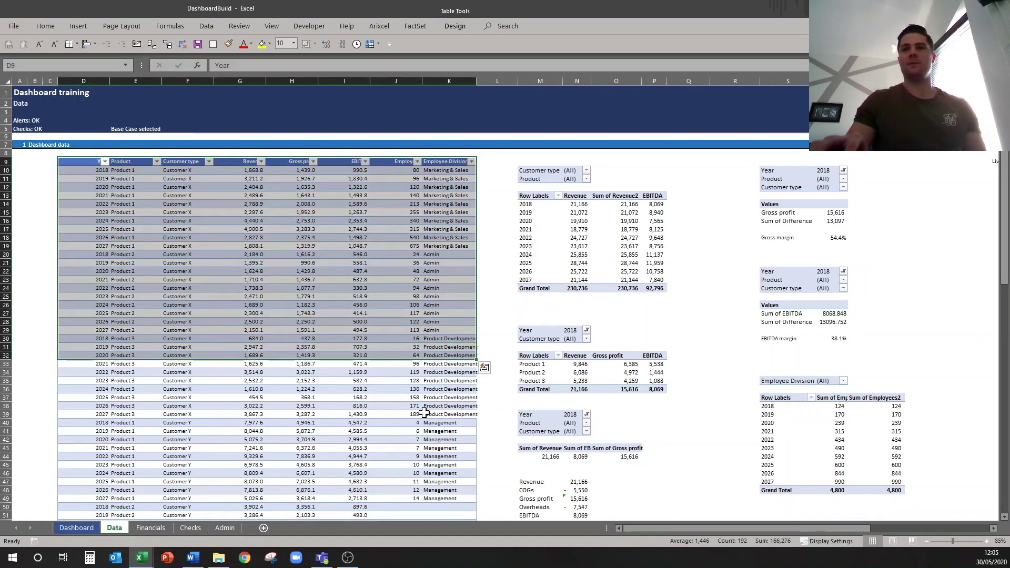
{"action": "scroll", "coordinate": [431, 354], "scroll_direction": "down", "scroll_amount": 1}
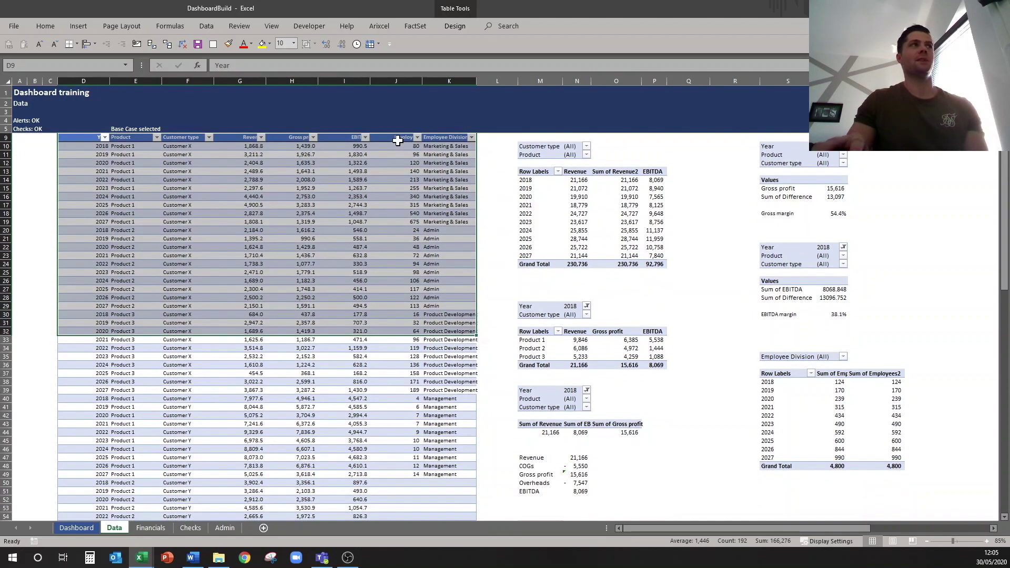
{"action": "left_click", "coordinate": [413, 139]}
{"action": "left_click_drag", "start_coordinate": [413, 138], "coordinate": [425, 238]}
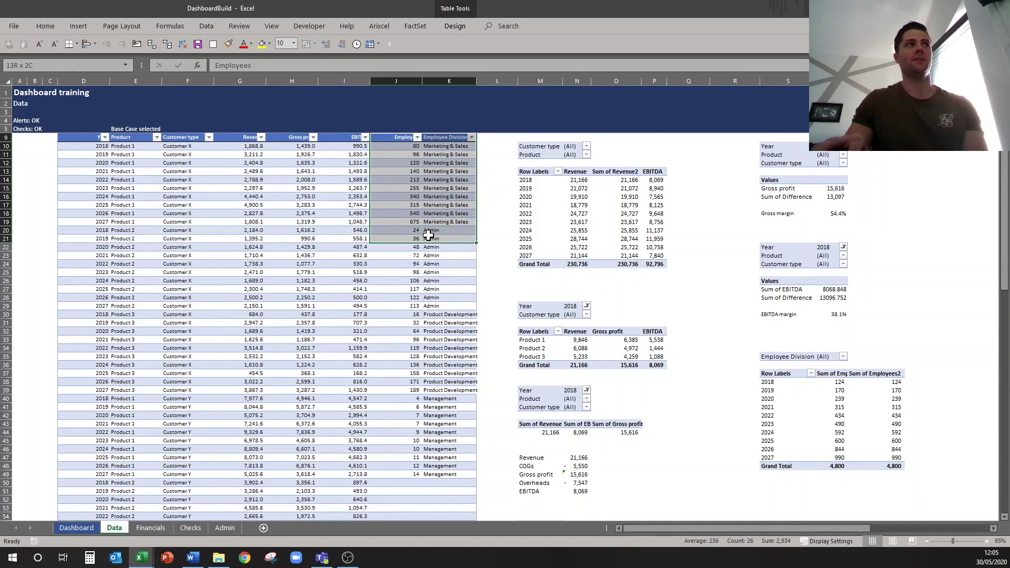
{"action": "scroll", "coordinate": [413, 373], "scroll_direction": "down", "scroll_amount": 5}
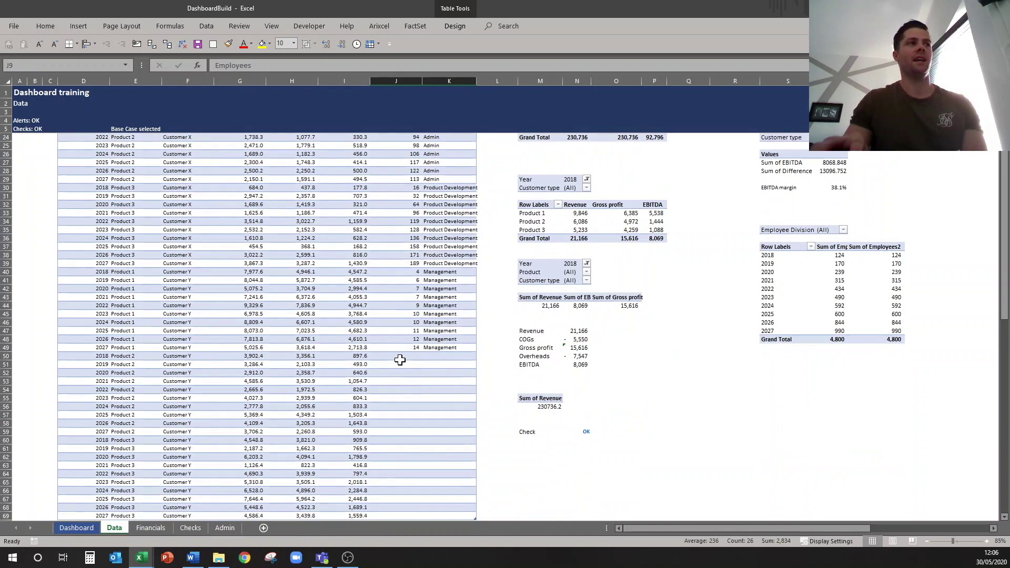
{"action": "left_click_drag", "start_coordinate": [398, 357], "coordinate": [423, 440]}
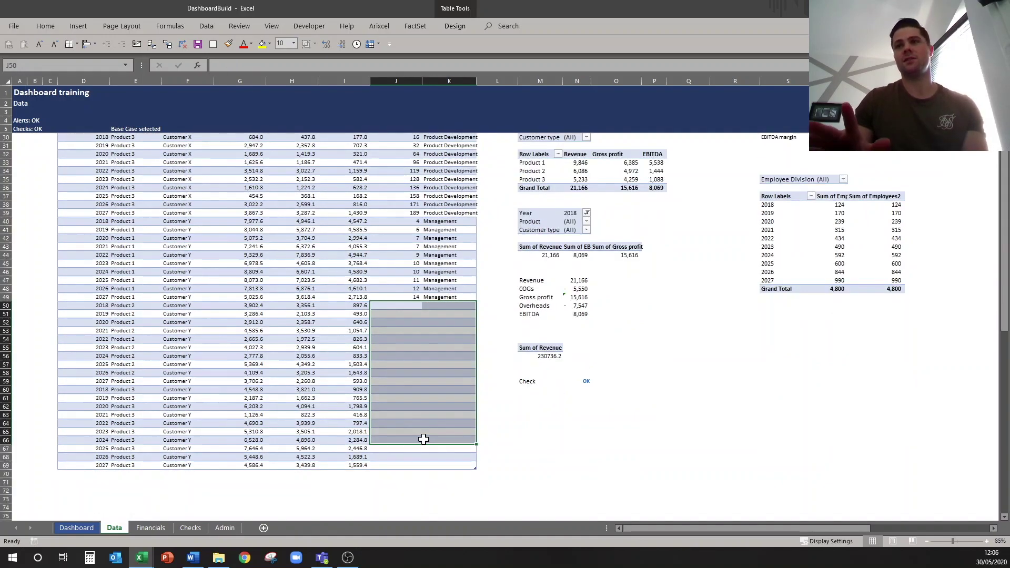
{"action": "scroll", "coordinate": [421, 434], "scroll_direction": "up", "scroll_amount": 8}
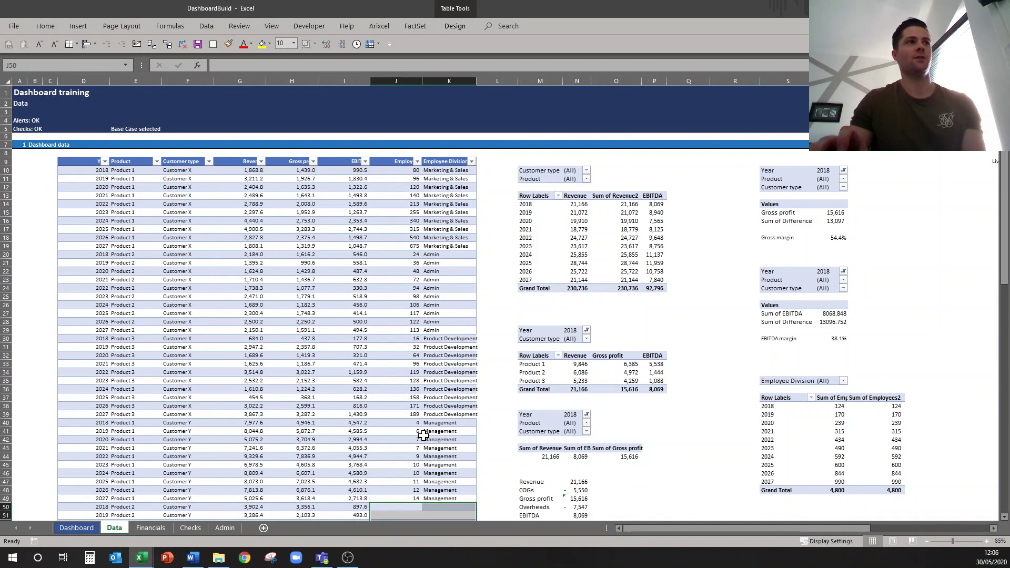
Return to the Dashboard sheet and filter the Employee Division slicer to the (blank) item.
{"action": "left_click", "coordinate": [78, 528]}
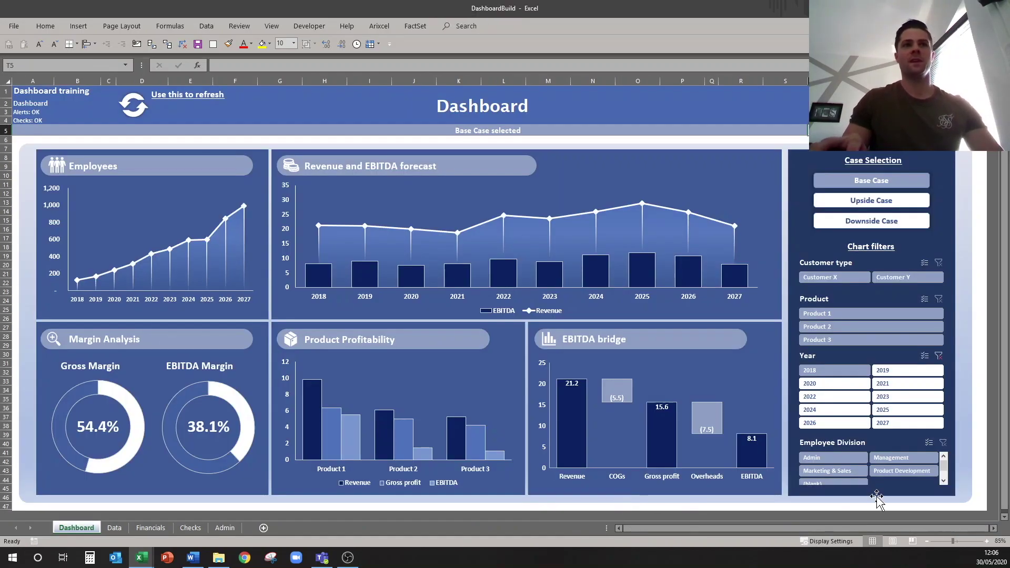
{"action": "left_click", "coordinate": [839, 481]}
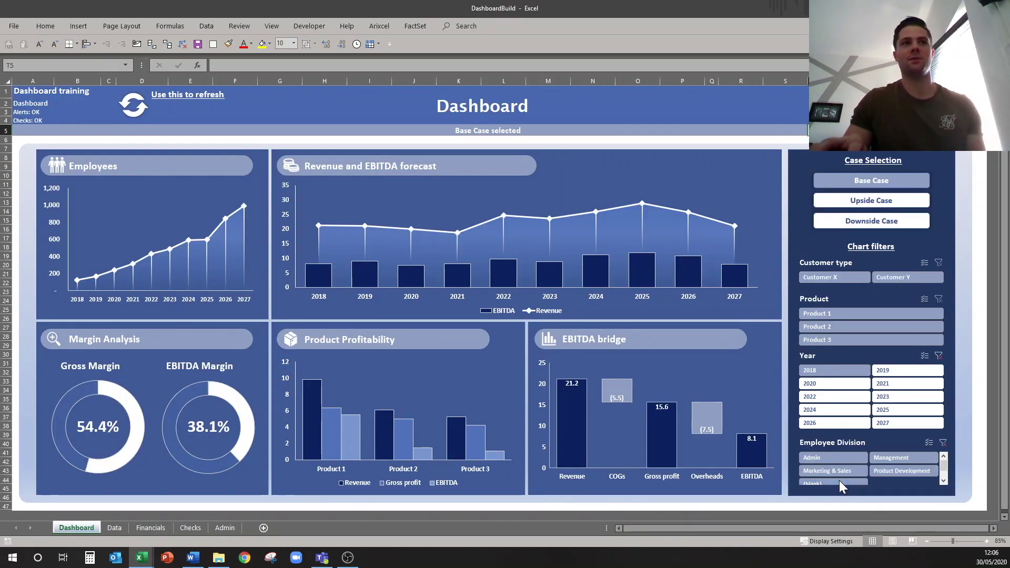
Set the Employee Division slicer to hide items with no data, and clear its filter so all divisions are included.
{"action": "left_click", "coordinate": [874, 446]}
{"action": "right_click", "coordinate": [874, 446]}
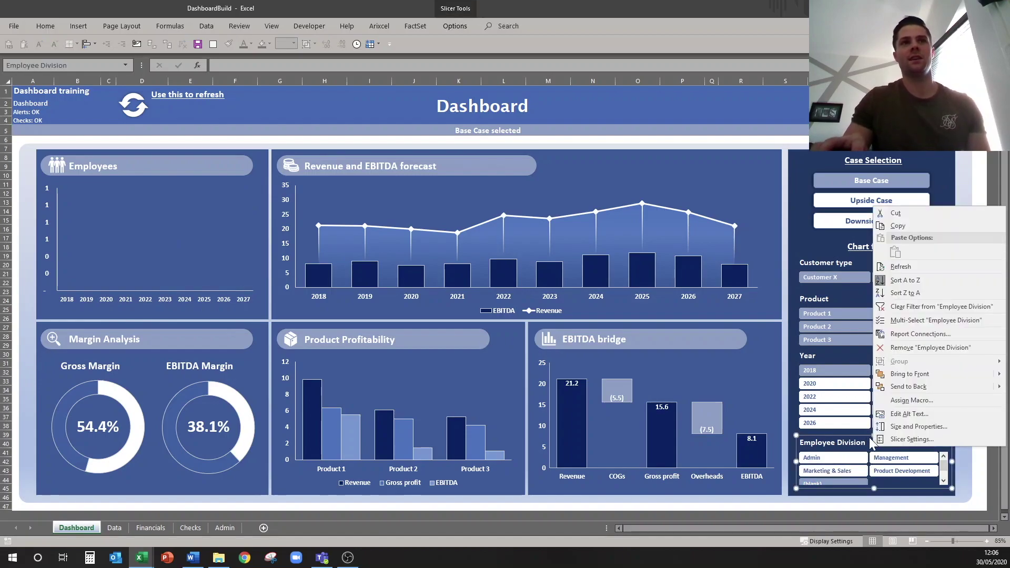
{"action": "left_click", "coordinate": [895, 436]}
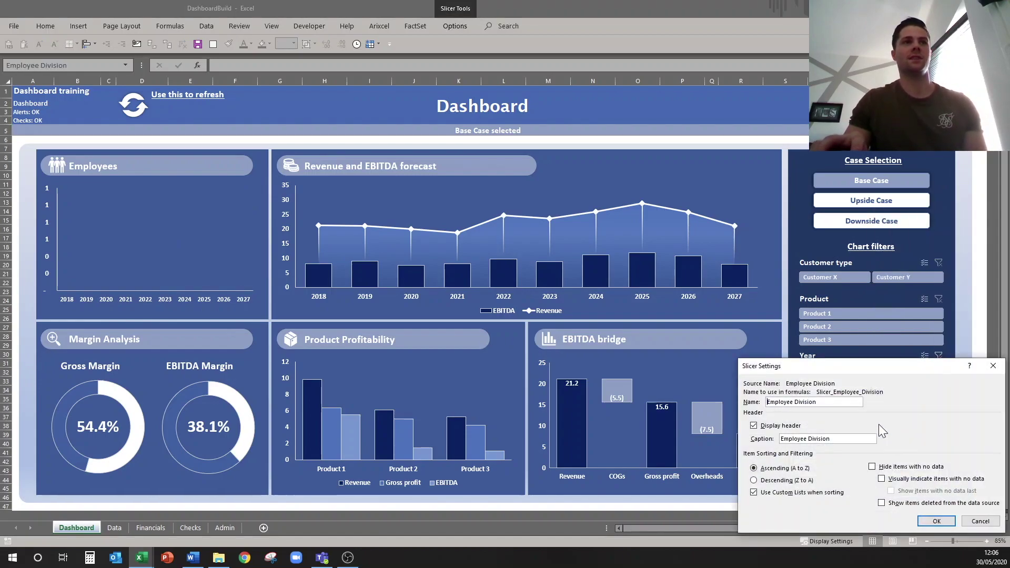
{"action": "left_click", "coordinate": [873, 467]}
{"action": "left_click_drag", "start_coordinate": [880, 368], "coordinate": [608, 250]}
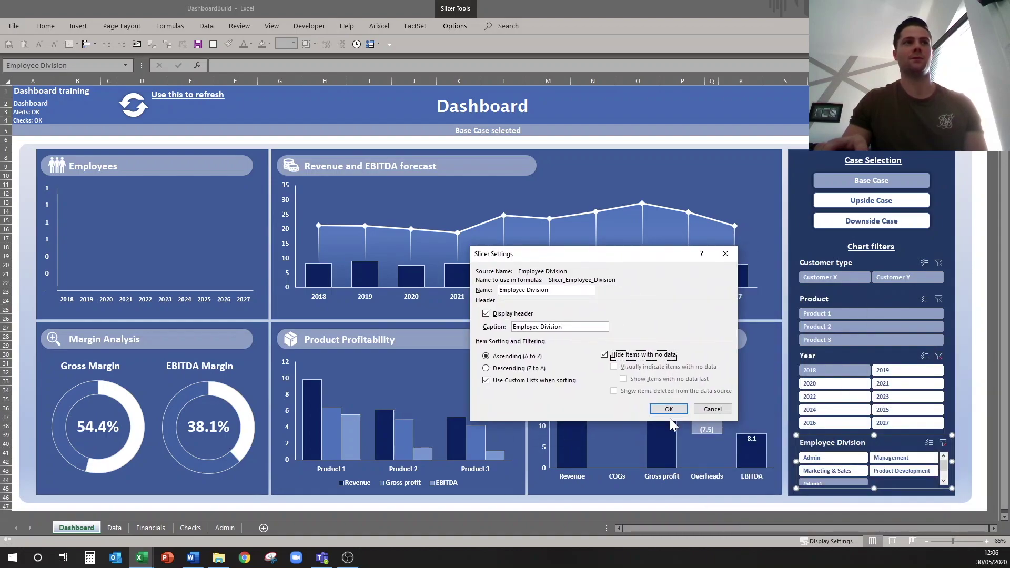
{"action": "left_click", "coordinate": [664, 404]}
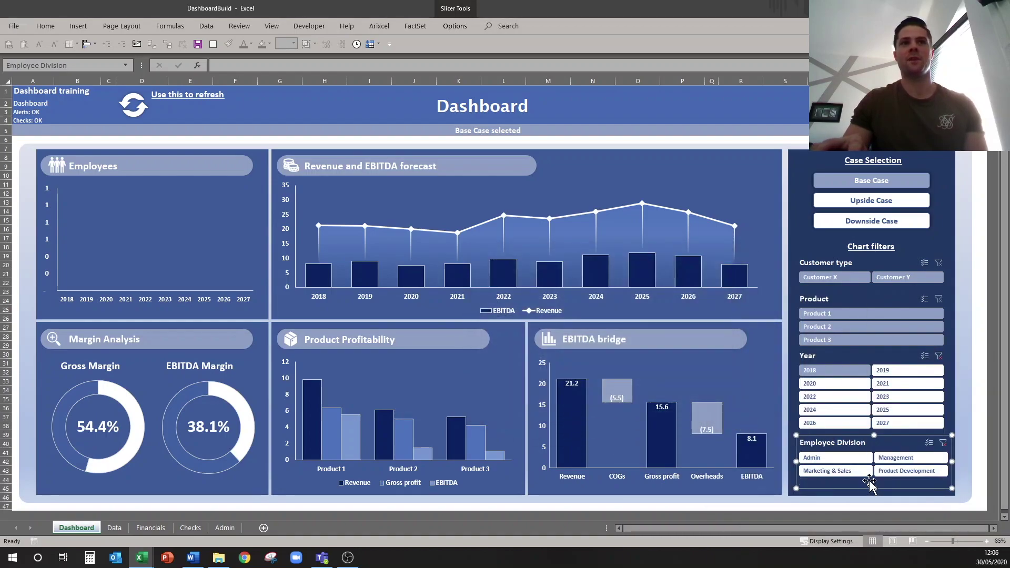
{"action": "left_click", "coordinate": [943, 443]}
{"action": "left_click", "coordinate": [977, 425]}
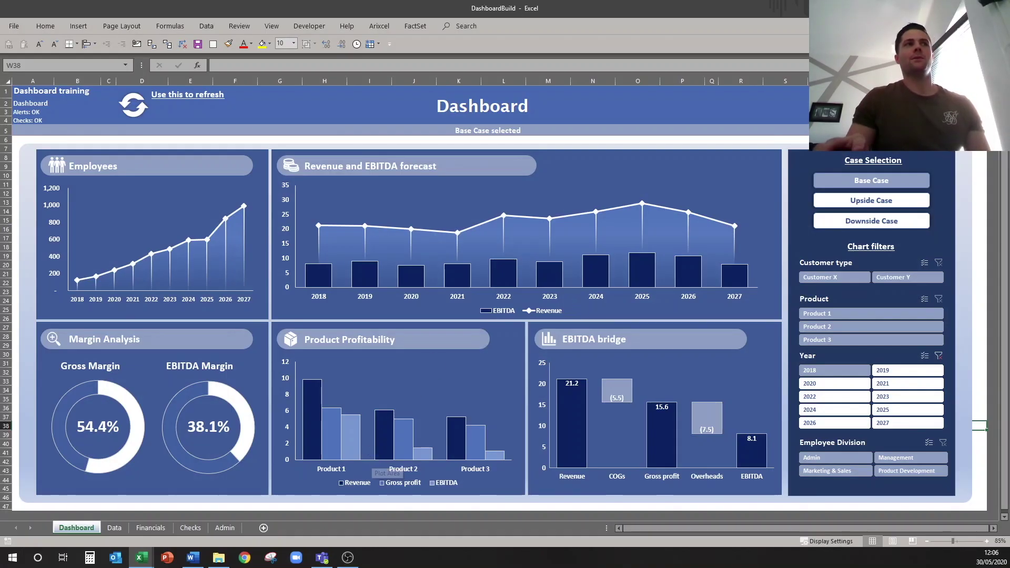
{"action": "left_click", "coordinate": [370, 165]}
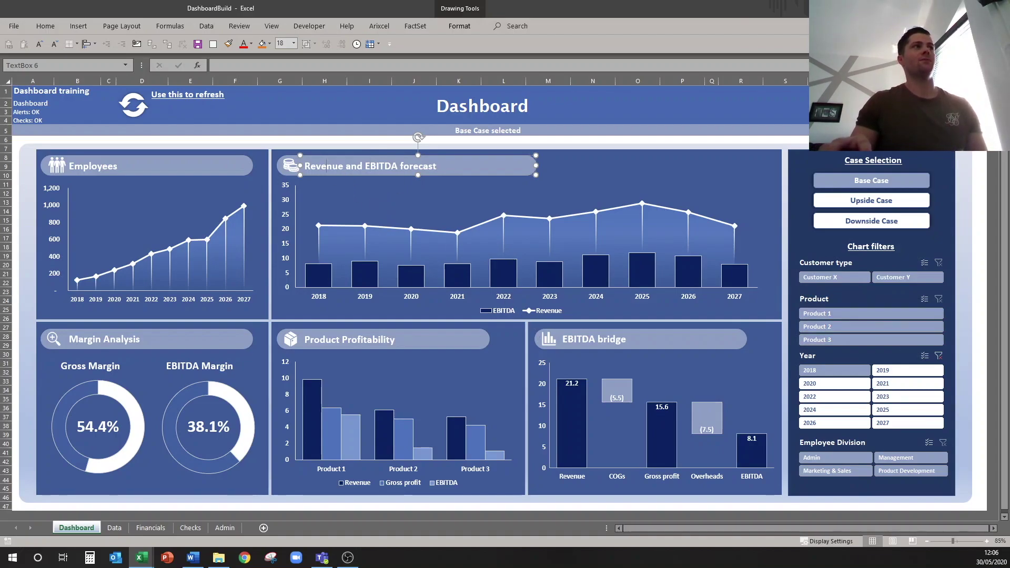
{"action": "key", "text": "ctrl+a"}
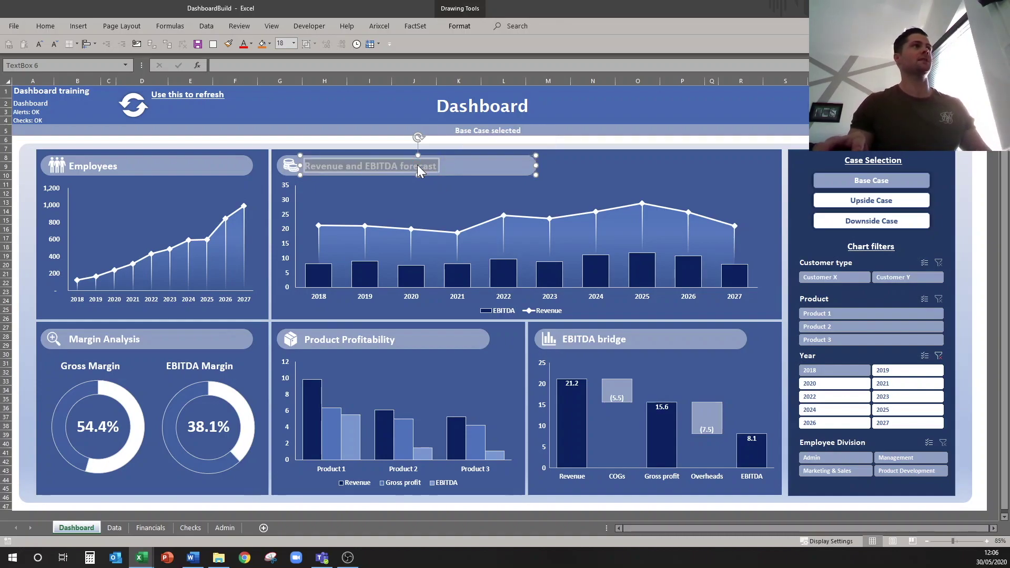
{"action": "key", "text": "Escape"}
On the Data sheet, enter the label "Title" in cell M26 below the yearly revenue and EBITDA pivot table.
{"action": "left_click", "coordinate": [114, 528]}
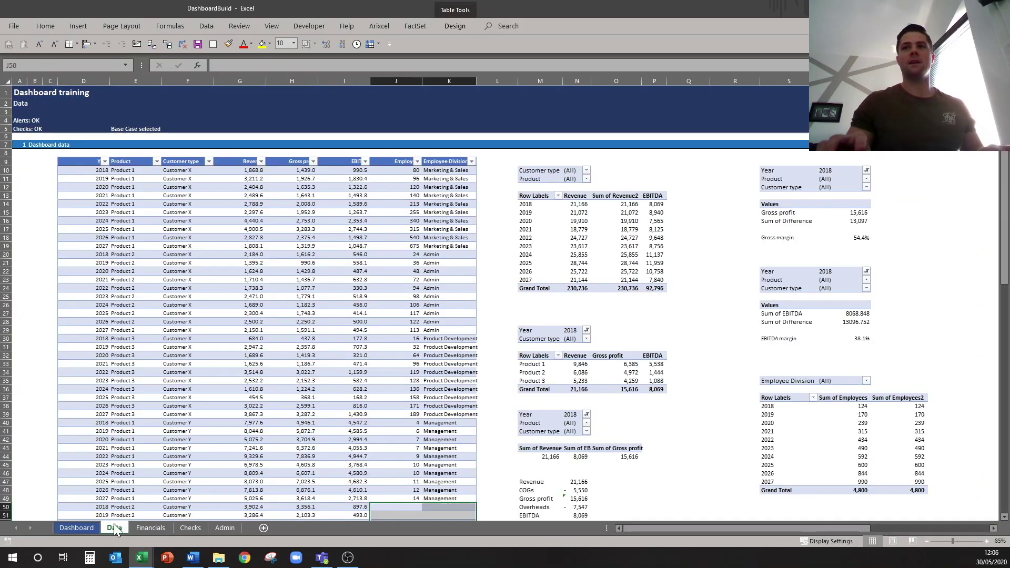
{"action": "left_click", "coordinate": [540, 305]}
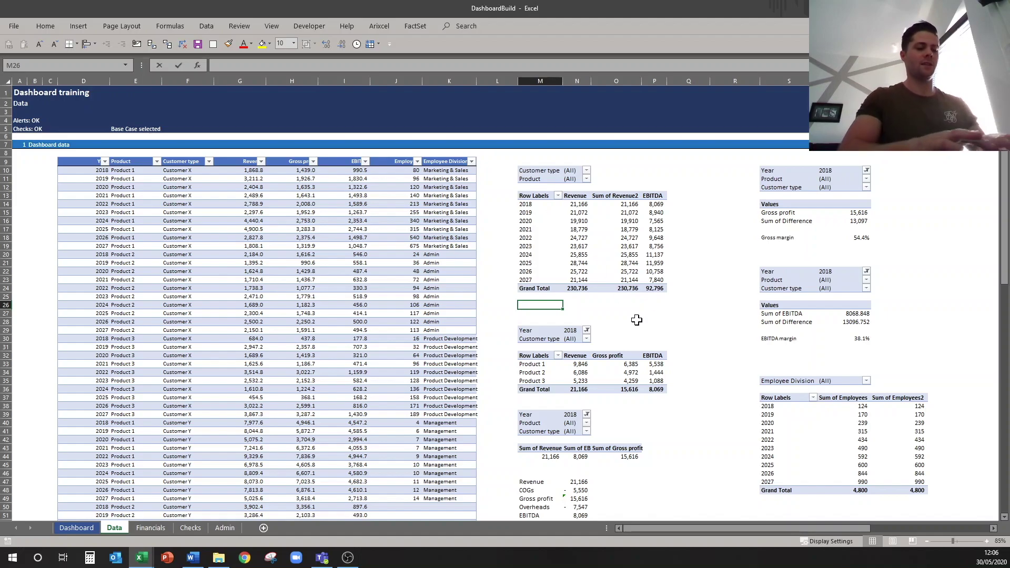
{"action": "type", "text": "Title"}
{"action": "key", "text": "Tab"}
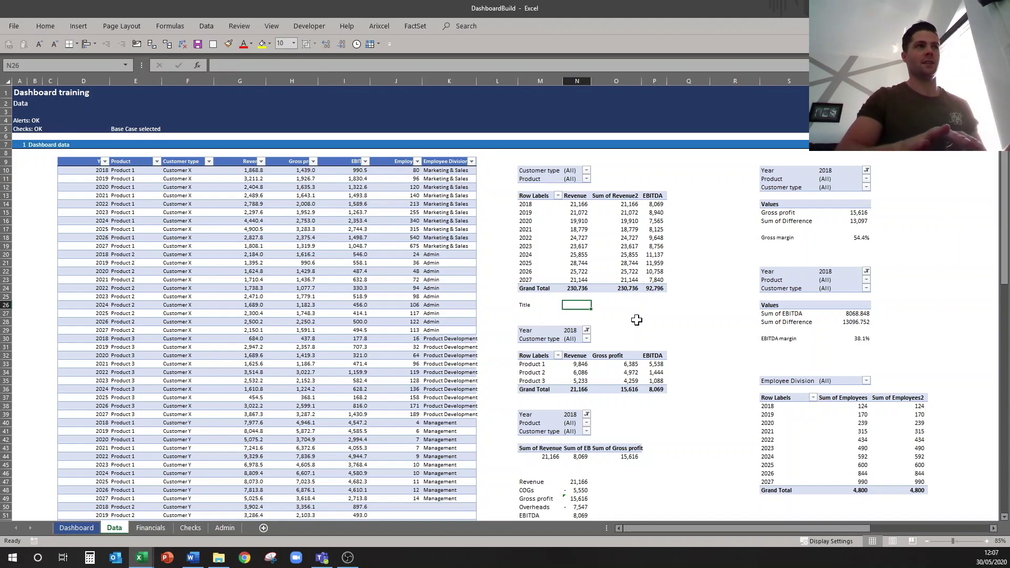
Start a formula in N26 with the text "Revenue and EBITDA forecast " followed by the & operator.
{"action": "type", "text": "="}
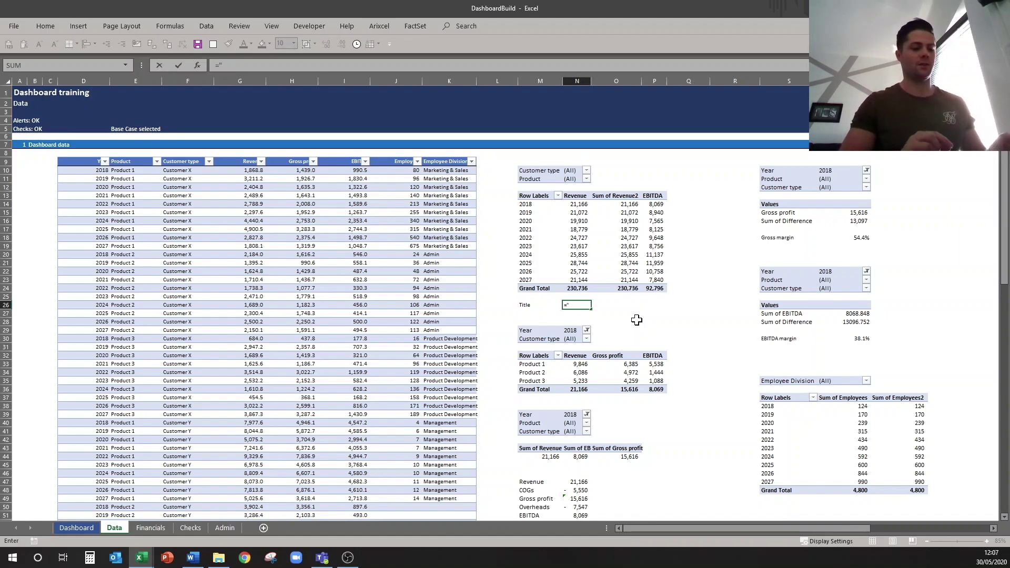
{"action": "type", "text": "\"Revenue and EBITDA forecast"}
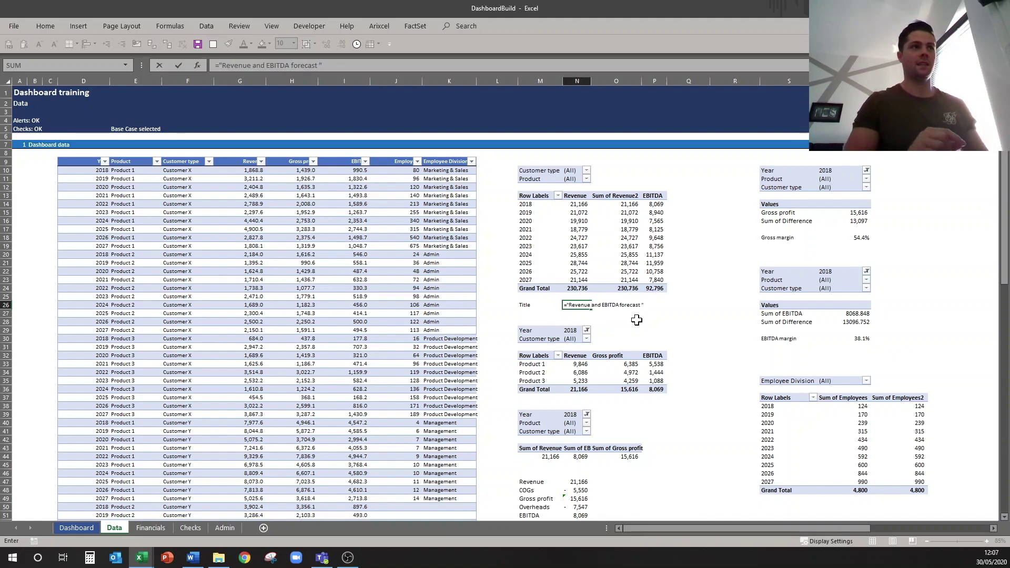
{"action": "type", "text": "\"&"}
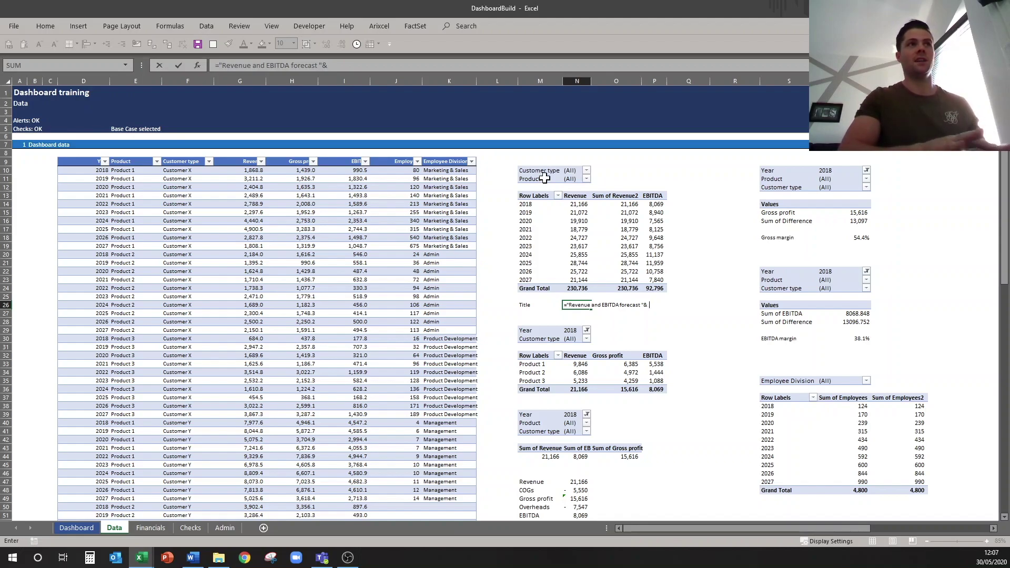
Append an IF to the title formula that returns "" when customer type N10 equals "(All)", otherwise N10&", ".
{"action": "type", "text": "if("}
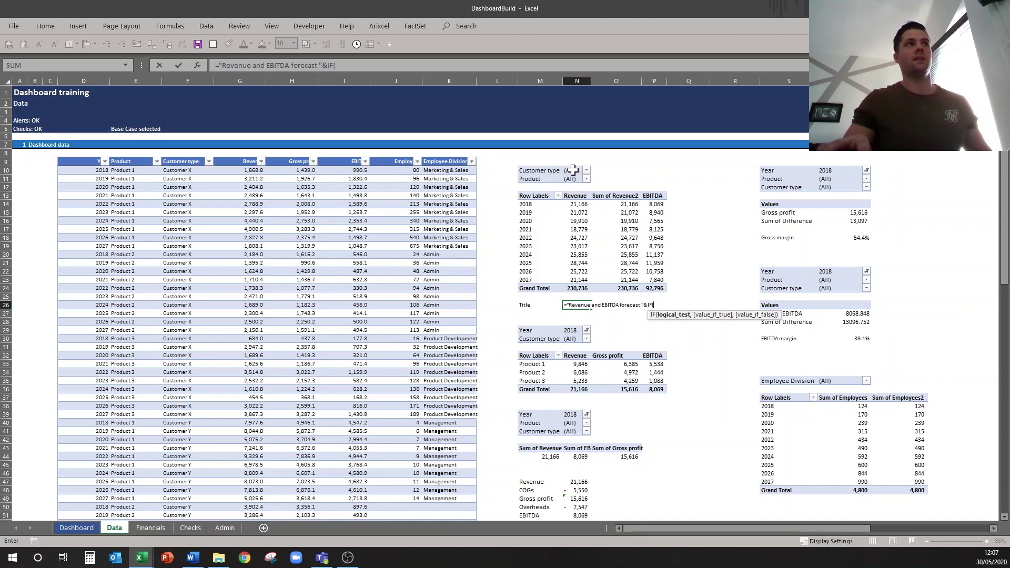
{"action": "left_click", "coordinate": [573, 170]}
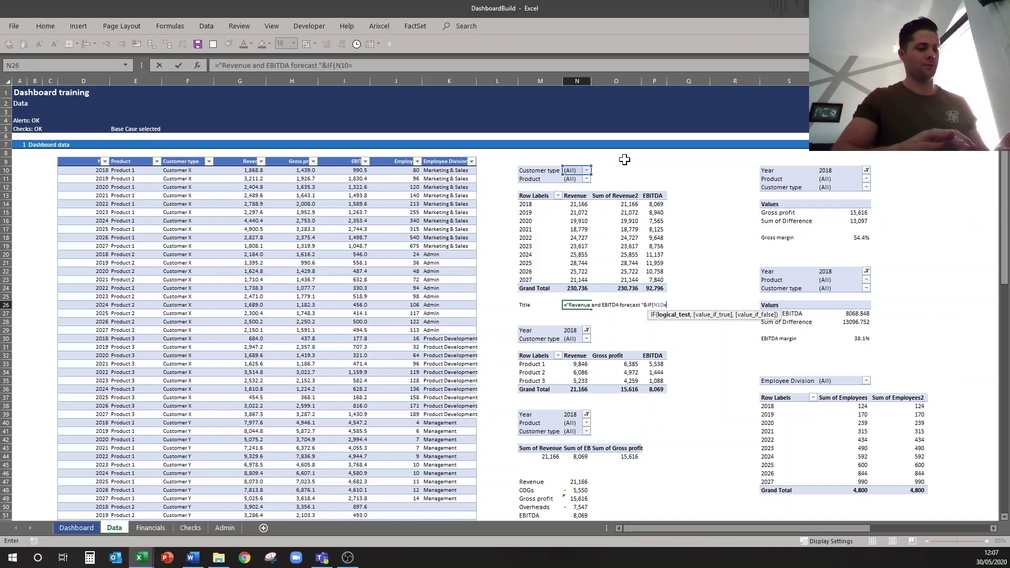
{"action": "type", "text": "=\"(All"}
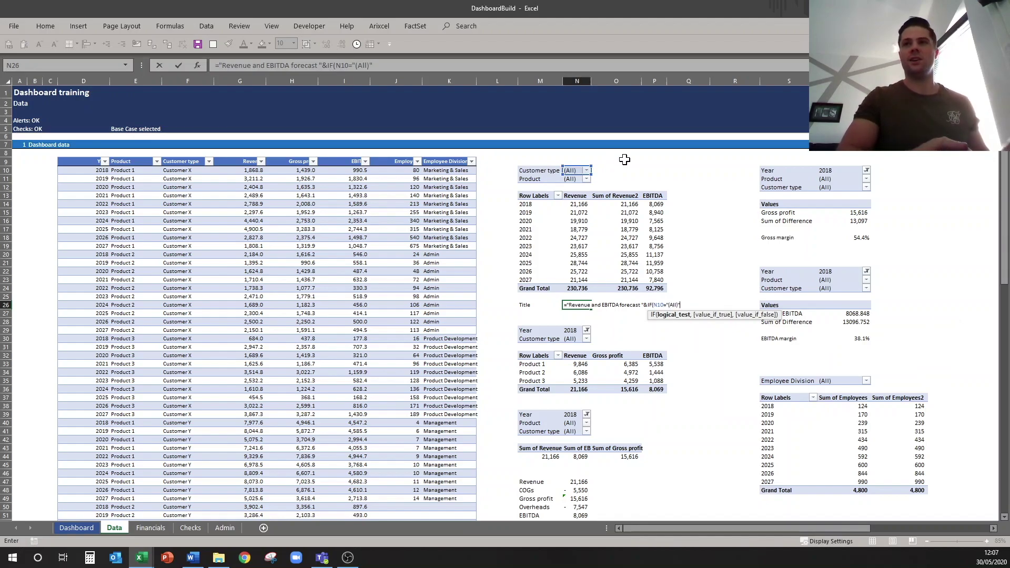
{"action": "type", "text": ")\","}
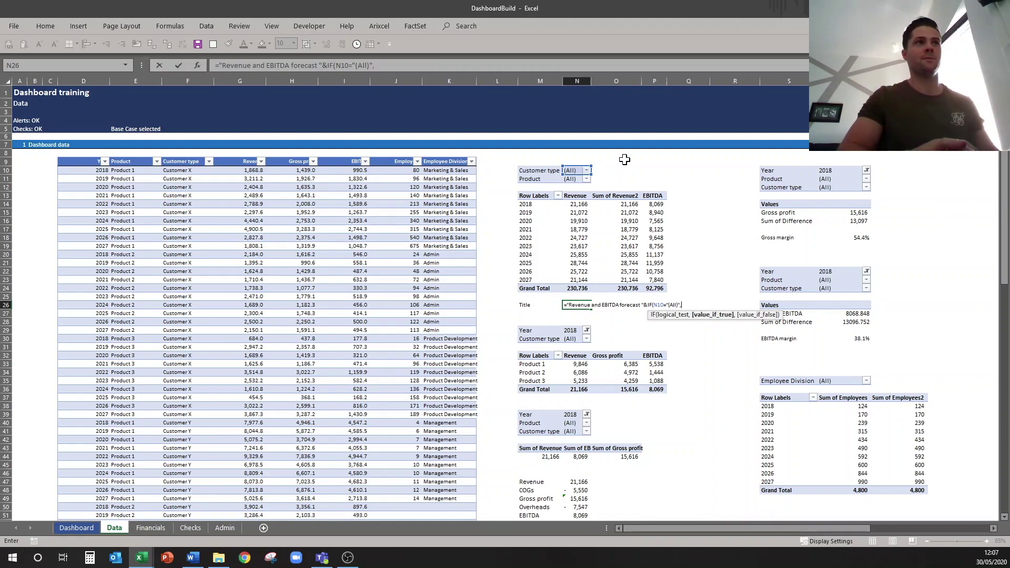
{"action": "type", "text": "\"\""}
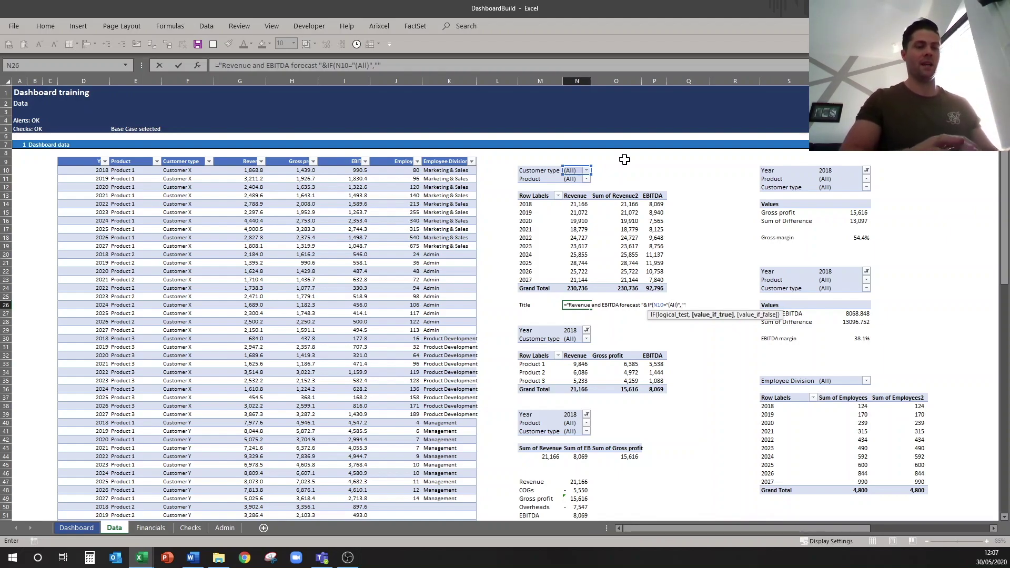
{"action": "type", "text": ",N10"}
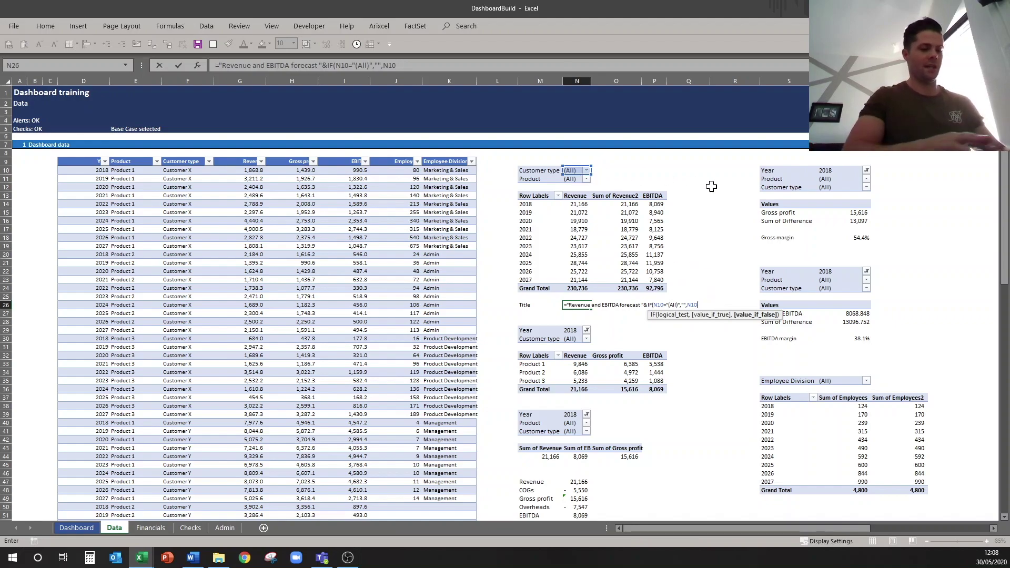
{"action": "type", "text": "&\","}
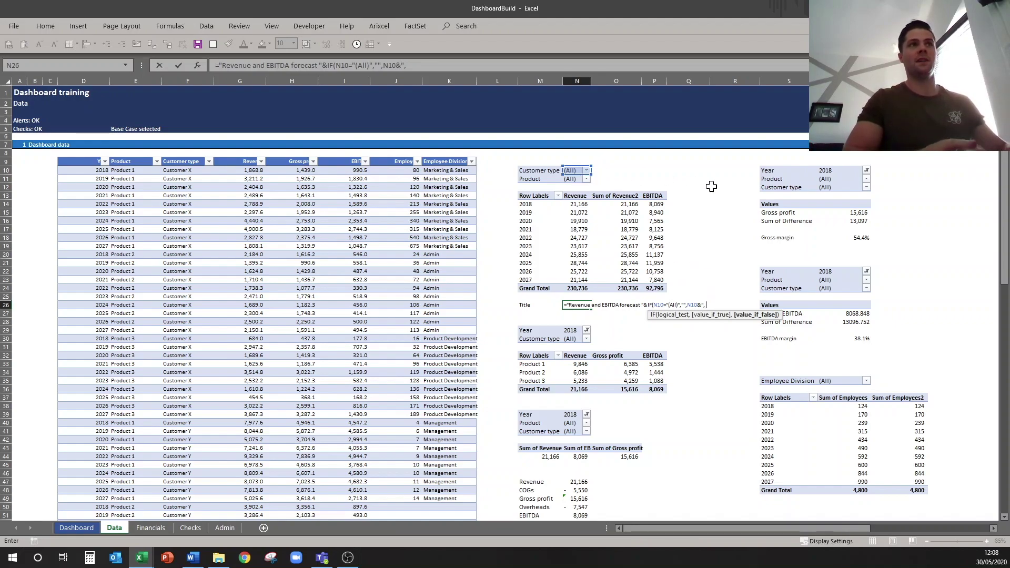
{"action": "type", "text": " \""}
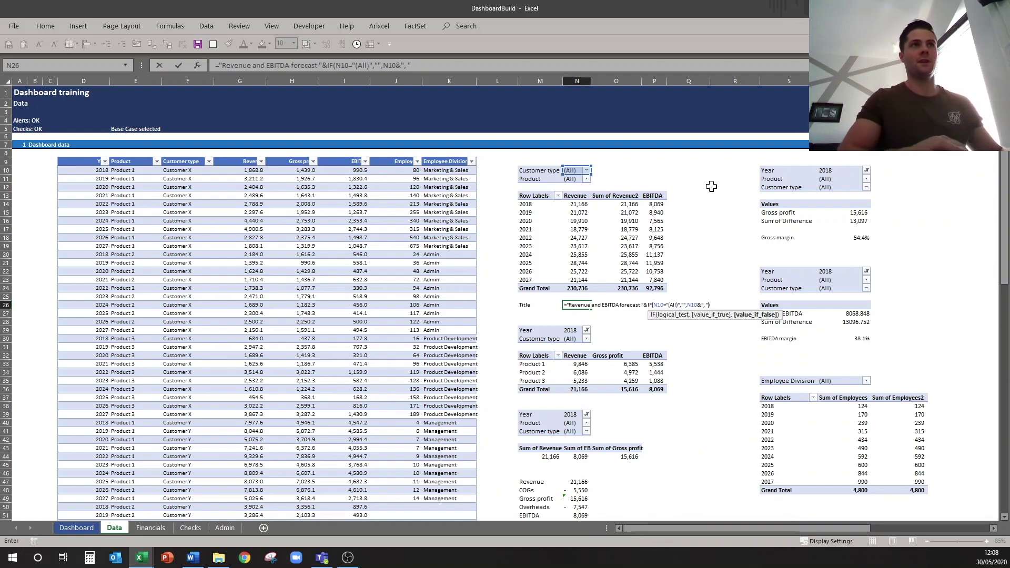
{"action": "type", "text": ")"}
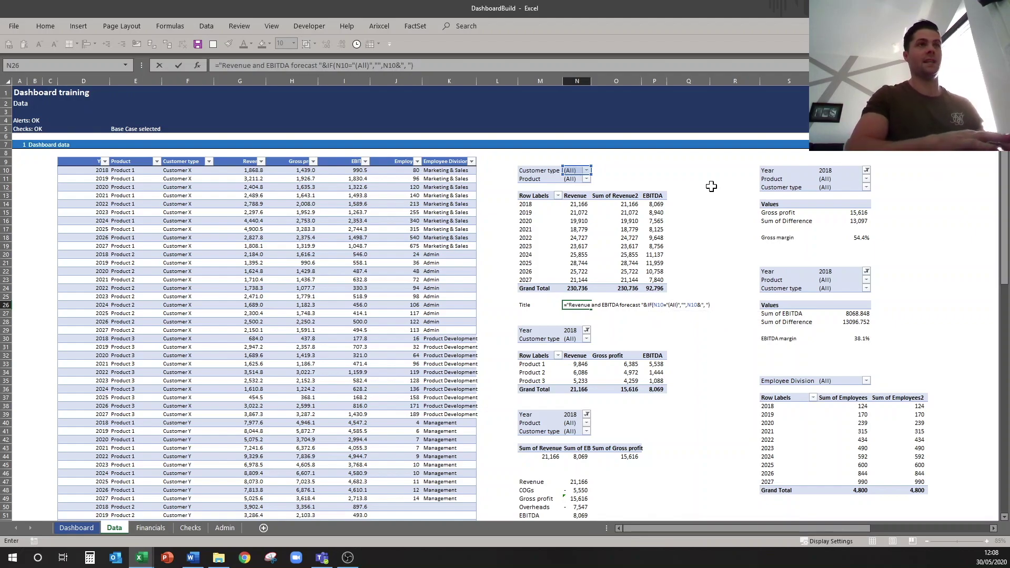
{"action": "type", "text": "&"}
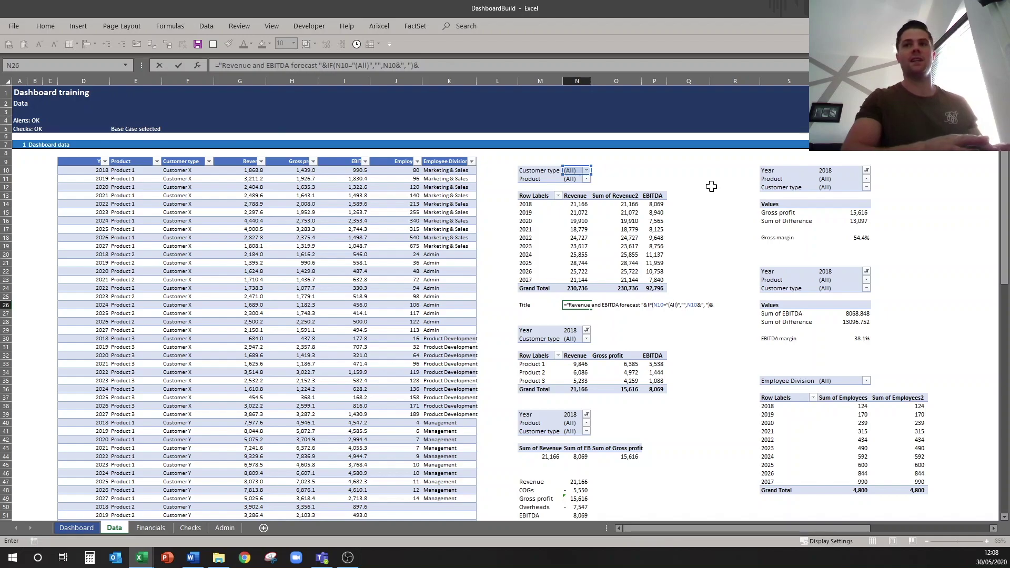
{"action": "type", "text": "IF("}
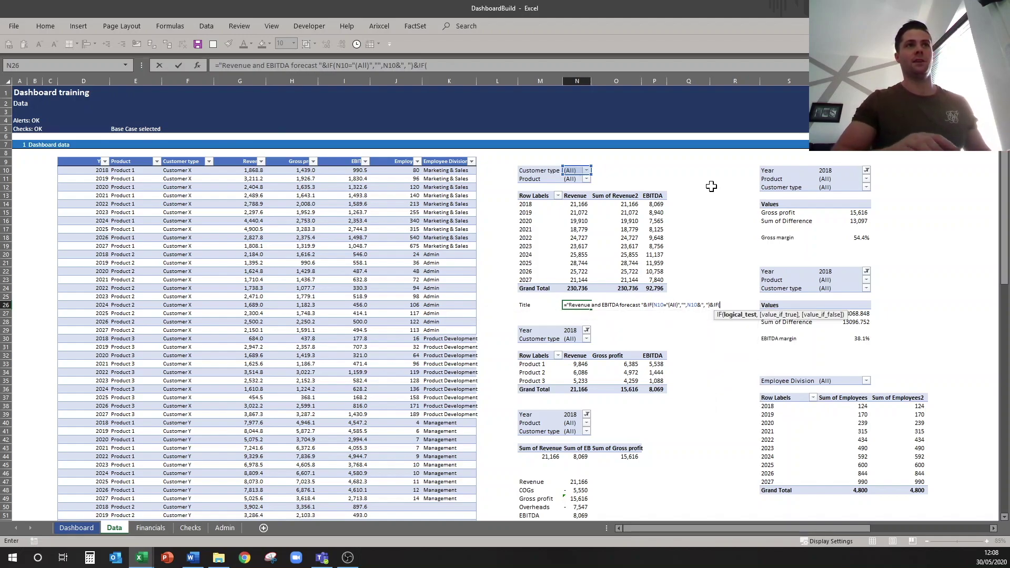
Append an IF to the N26 title formula that returns "" when product N11 equals "(All)", otherwise N11, and enter the formula.
{"action": "left_click", "coordinate": [573, 179]}
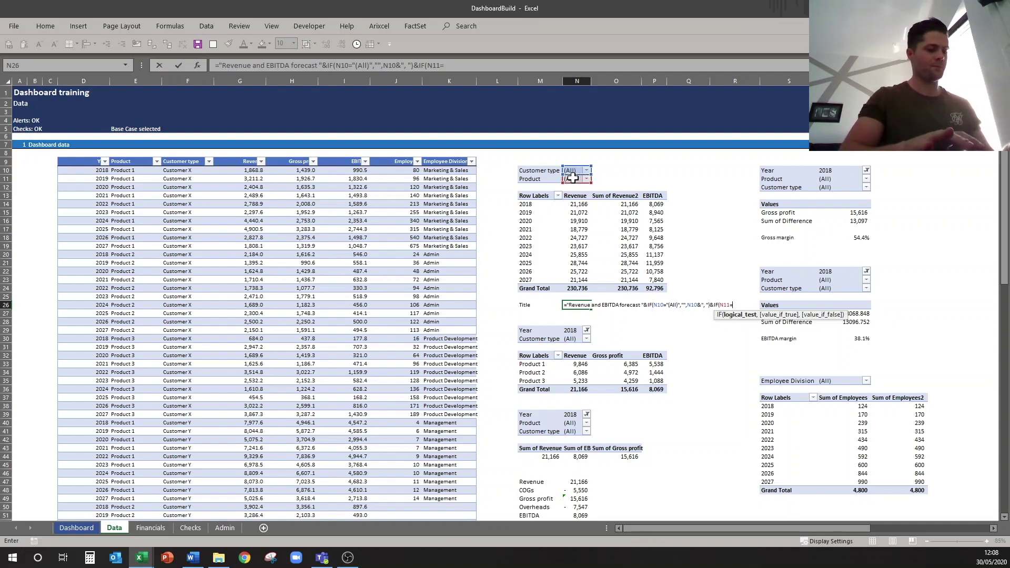
{"action": "type", "text": "=\"(All"}
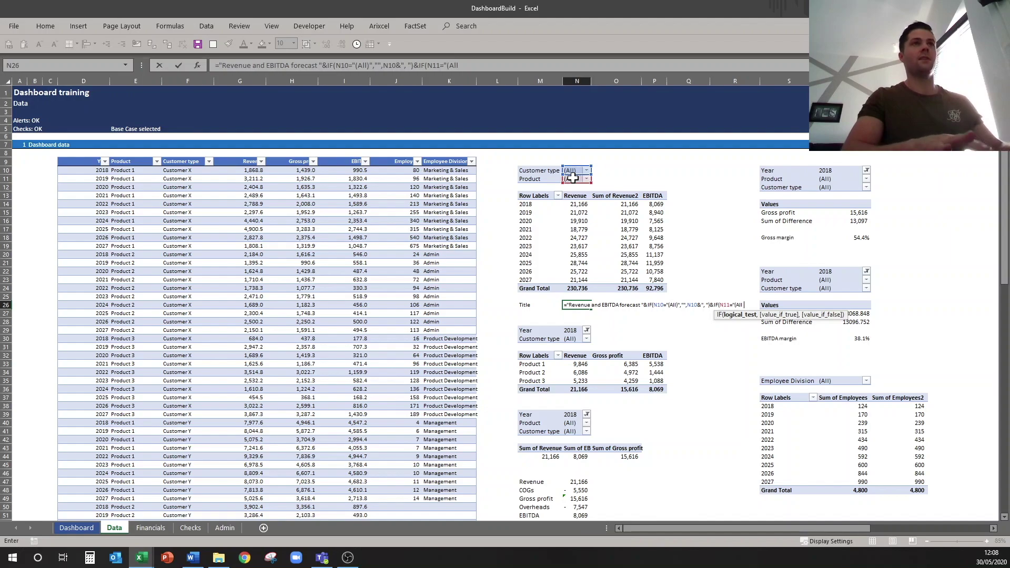
{"action": "type", "text": ")\",\"\""}
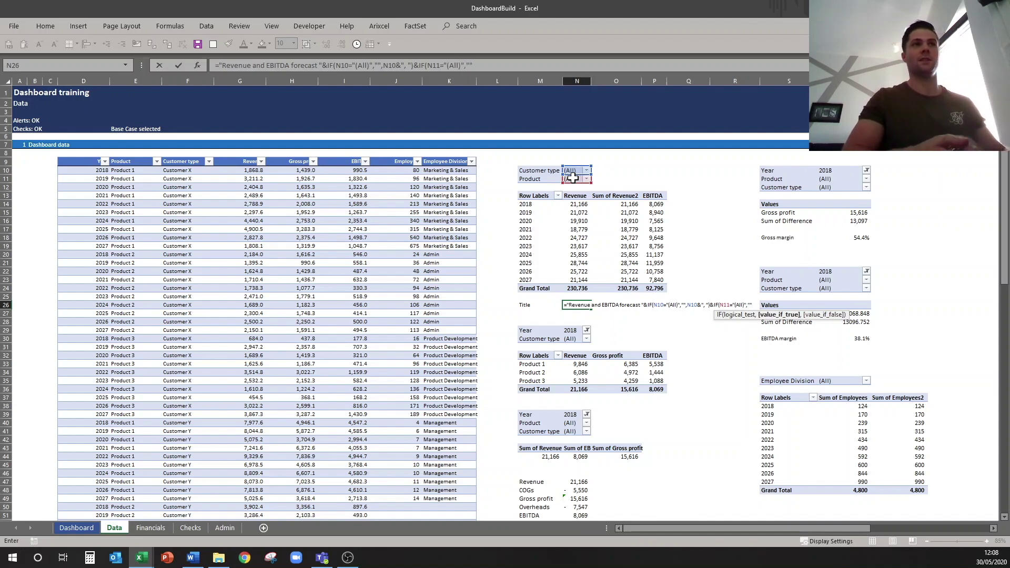
{"action": "type", "text": ","}
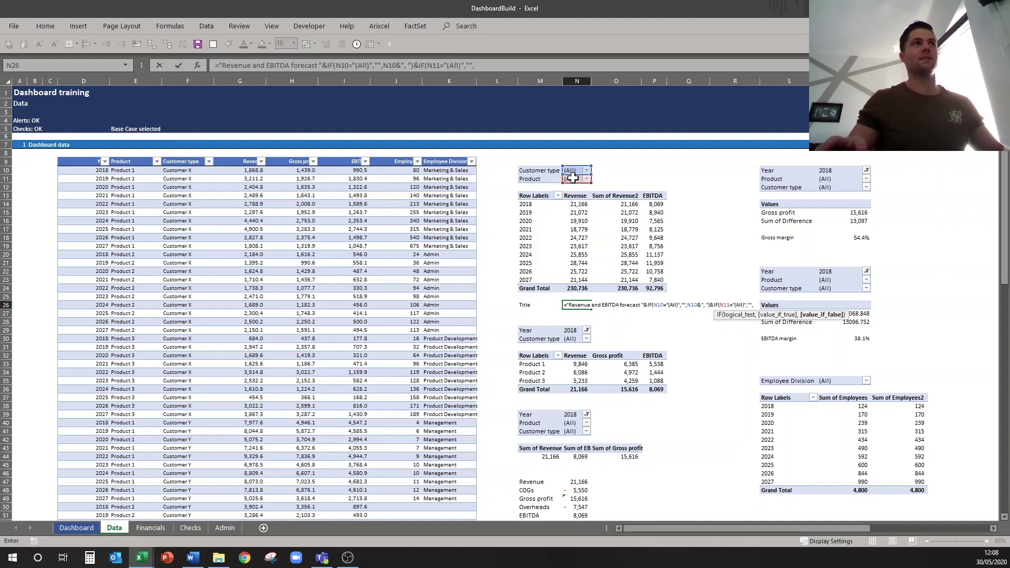
{"action": "left_click", "coordinate": [573, 179]}
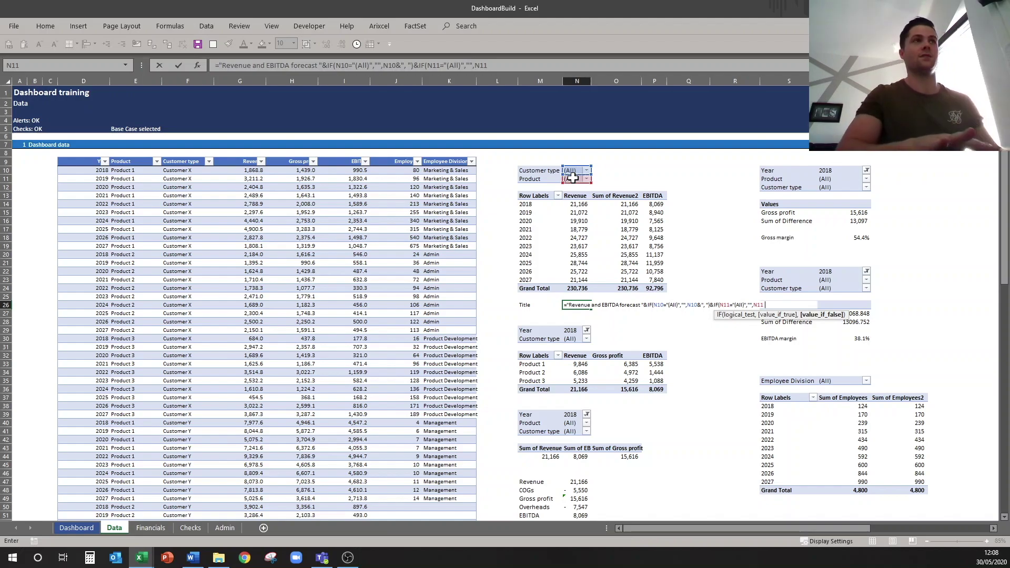
{"action": "type", "text": ")"}
{"action": "key", "text": "Return"}
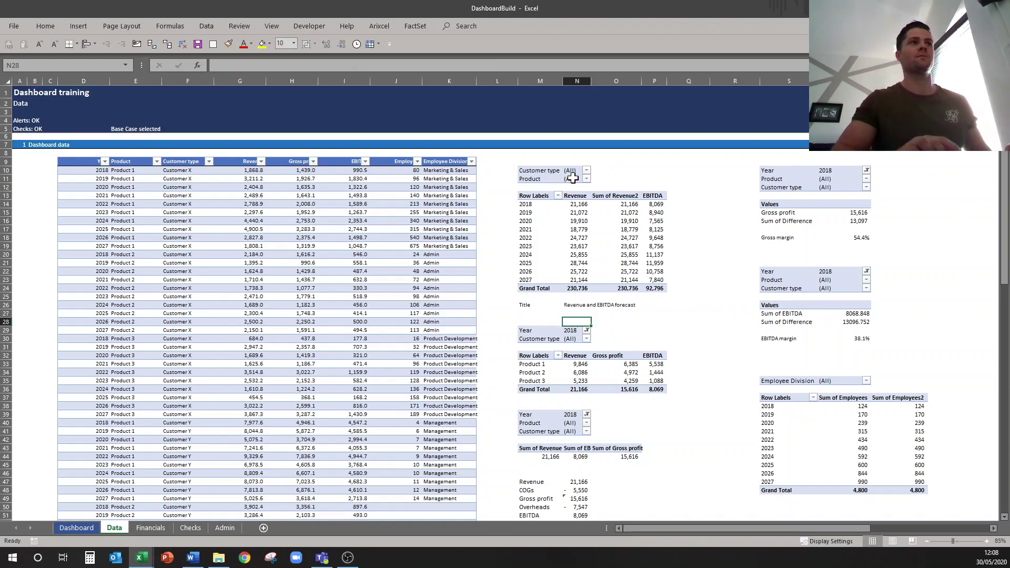
{"action": "key", "text": "Up"}
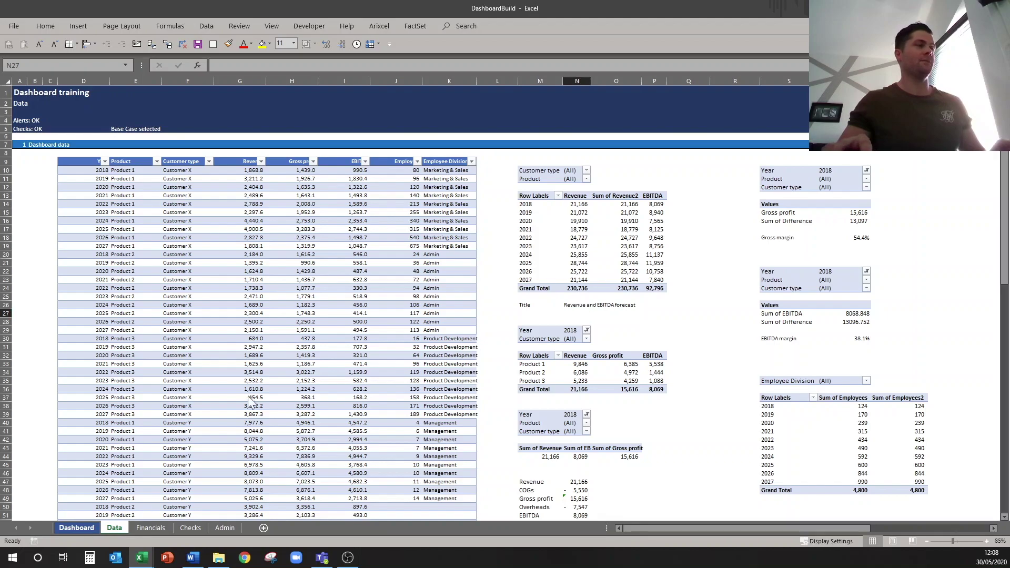
On the Dashboard sheet, replace the Revenue and EBITDA forecast title text with a link to cell N26 on the Data sheet.
{"action": "left_click", "coordinate": [76, 528]}
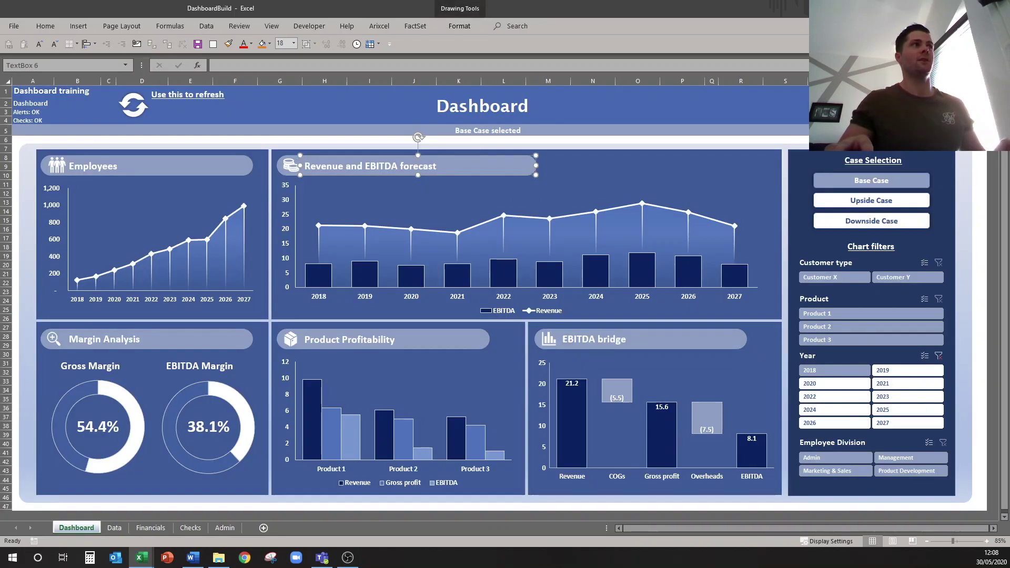
{"action": "left_click_drag", "start_coordinate": [305, 165], "coordinate": [431, 164]}
{"action": "key", "text": "BackSpace"}
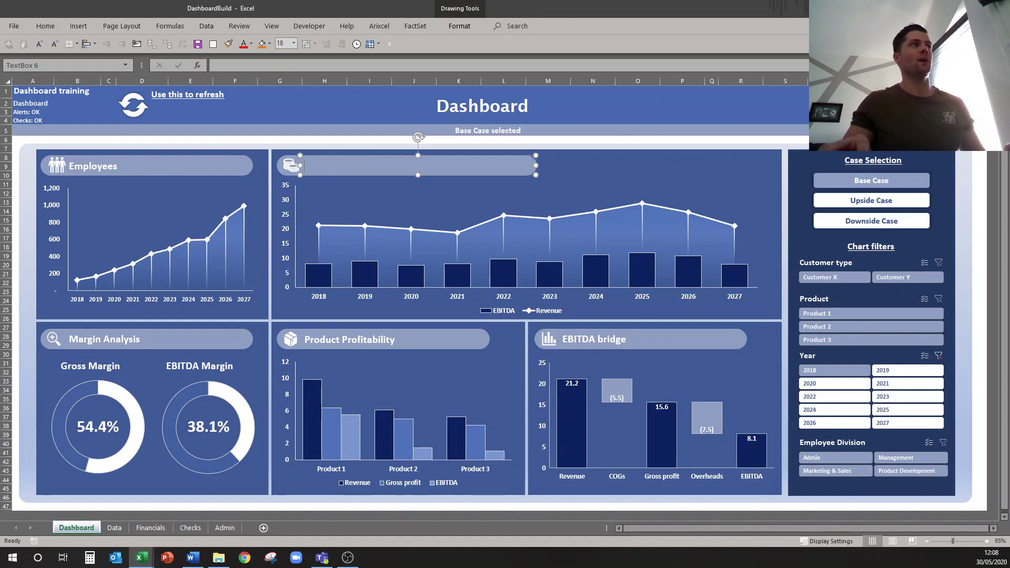
{"action": "left_click", "coordinate": [294, 65]}
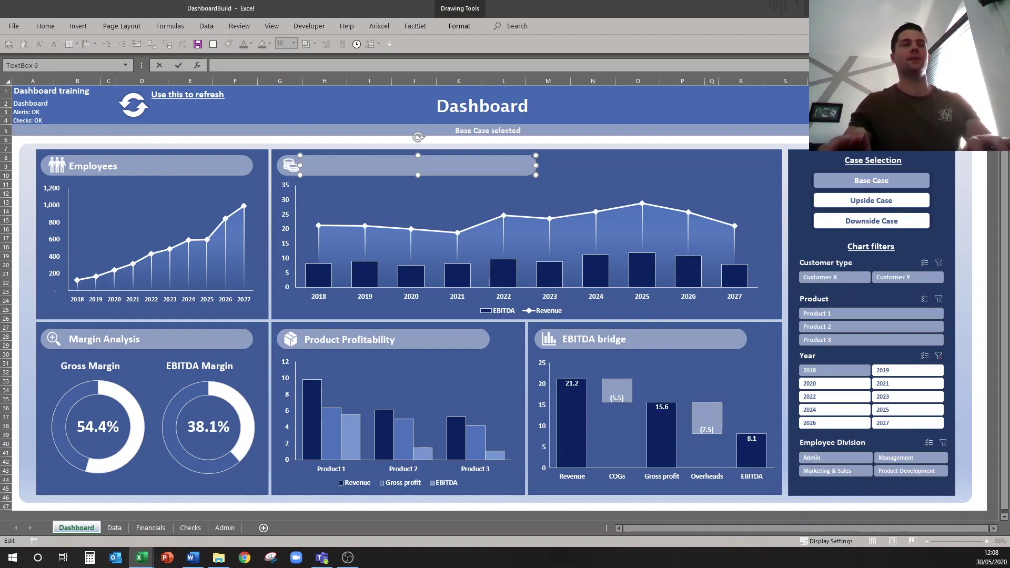
{"action": "left_click", "coordinate": [115, 527]}
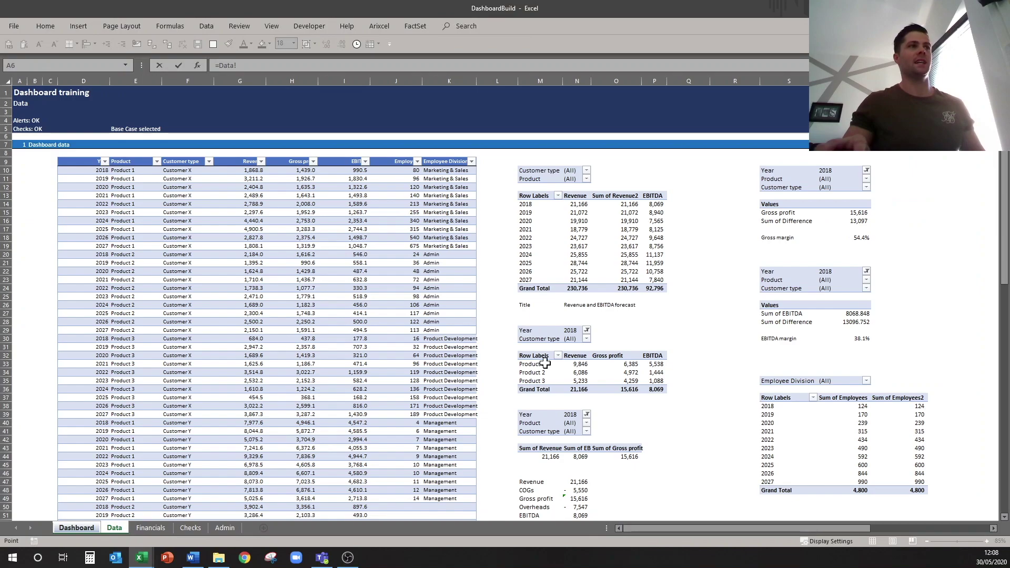
{"action": "left_click", "coordinate": [575, 304]}
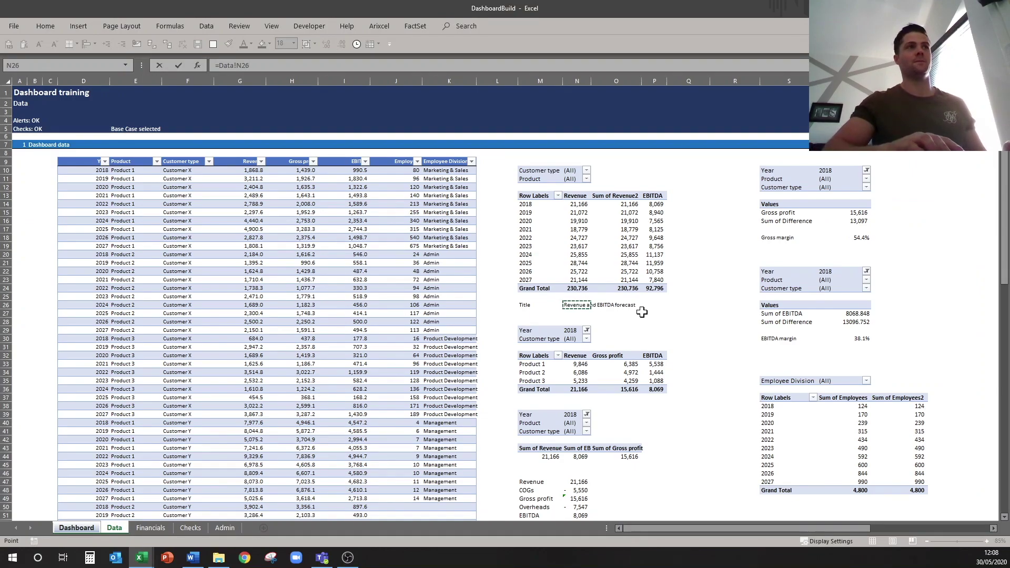
{"action": "key", "text": "Return"}
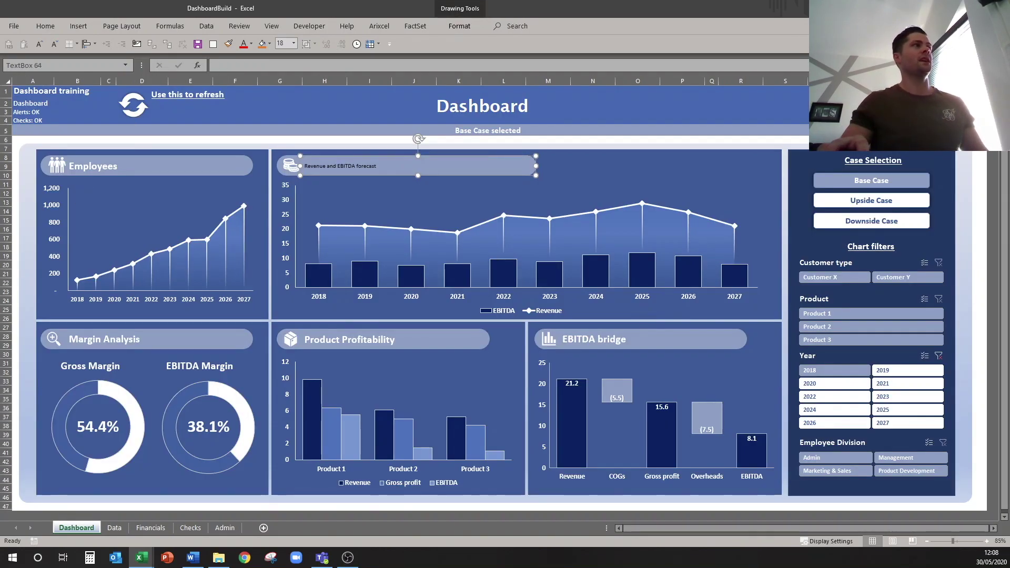
Copy the Employees title's formatting onto the linked Revenue and EBITDA forecast title.
{"action": "left_click", "coordinate": [125, 158]}
{"action": "left_click", "coordinate": [229, 44]}
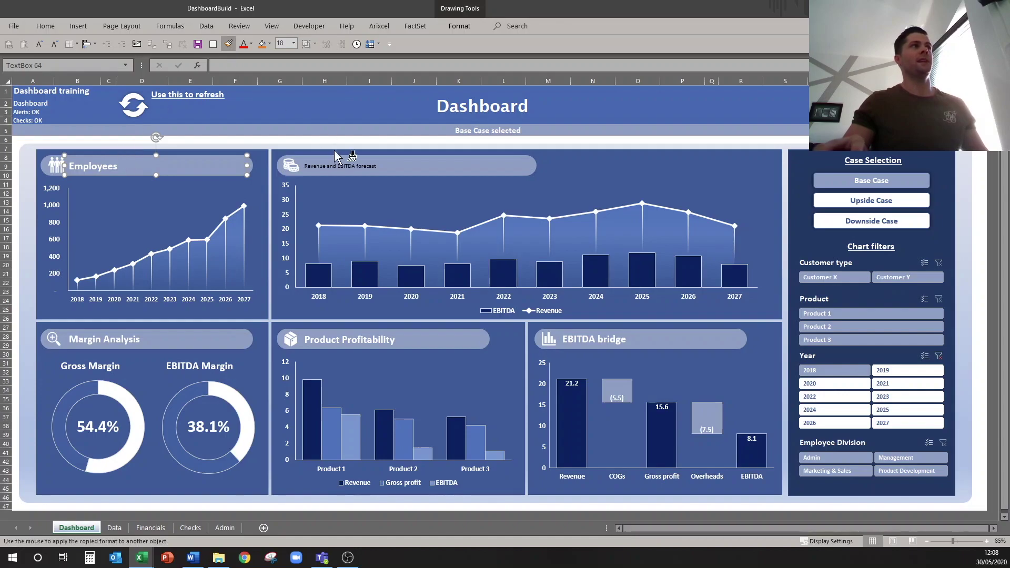
{"action": "left_click", "coordinate": [337, 165]}
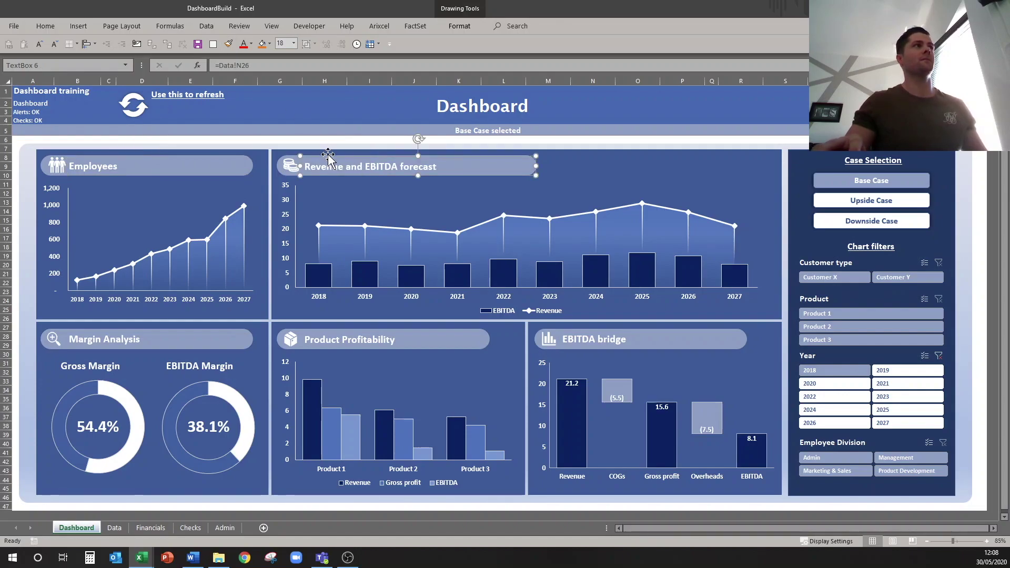
{"action": "left_click", "coordinate": [752, 121]}
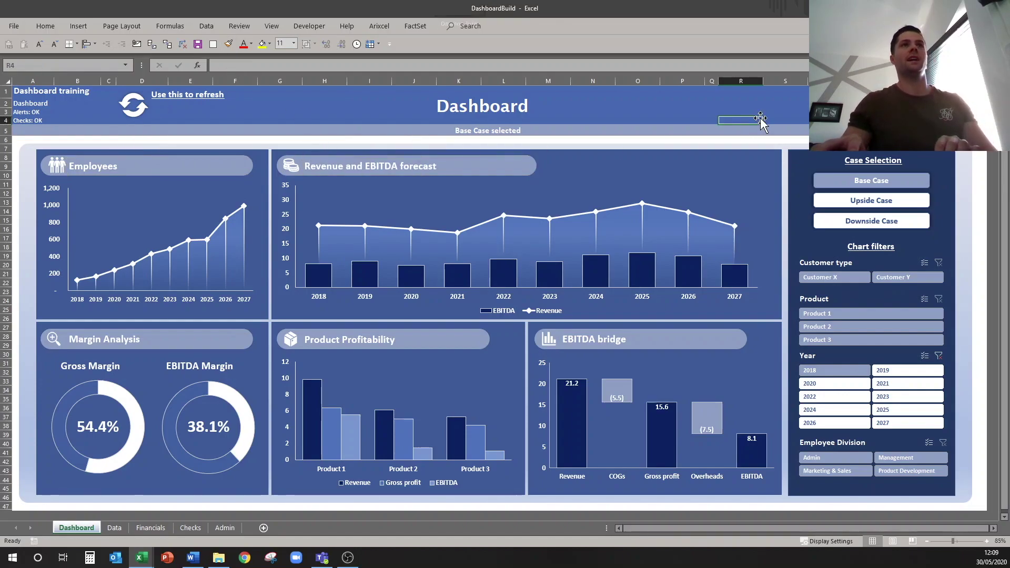
Filter the dashboard to Customer X and Product 1, and widen the Revenue and EBITDA title's banner and text box to fit the full title.
{"action": "left_click", "coordinate": [836, 277]}
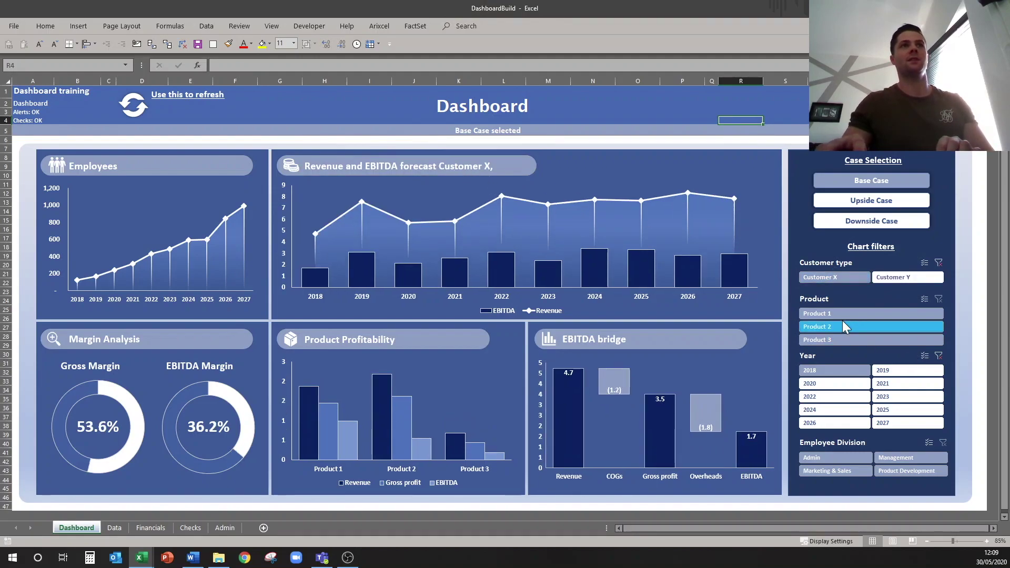
{"action": "left_click", "coordinate": [817, 314]}
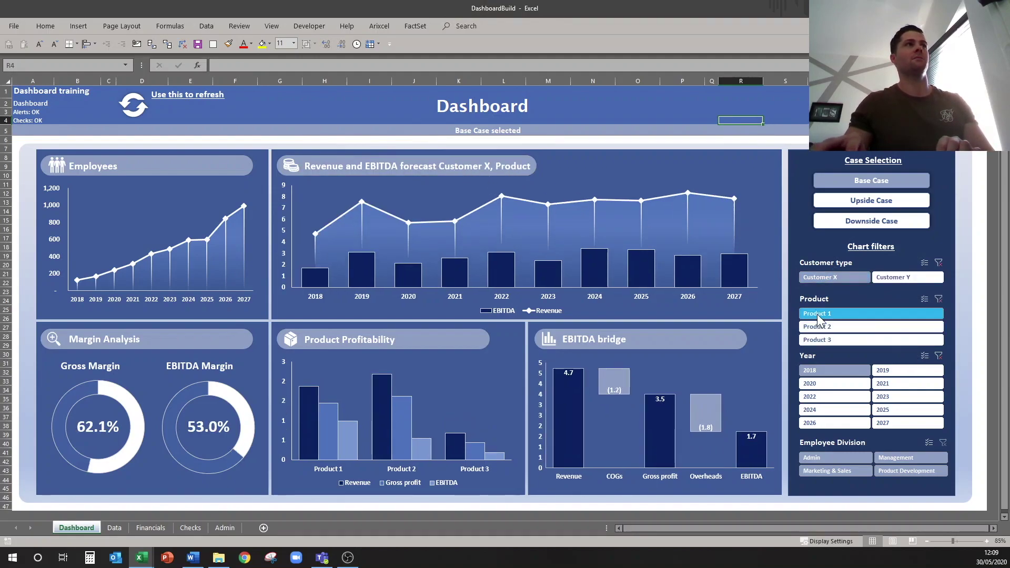
{"action": "left_click", "coordinate": [533, 166]}
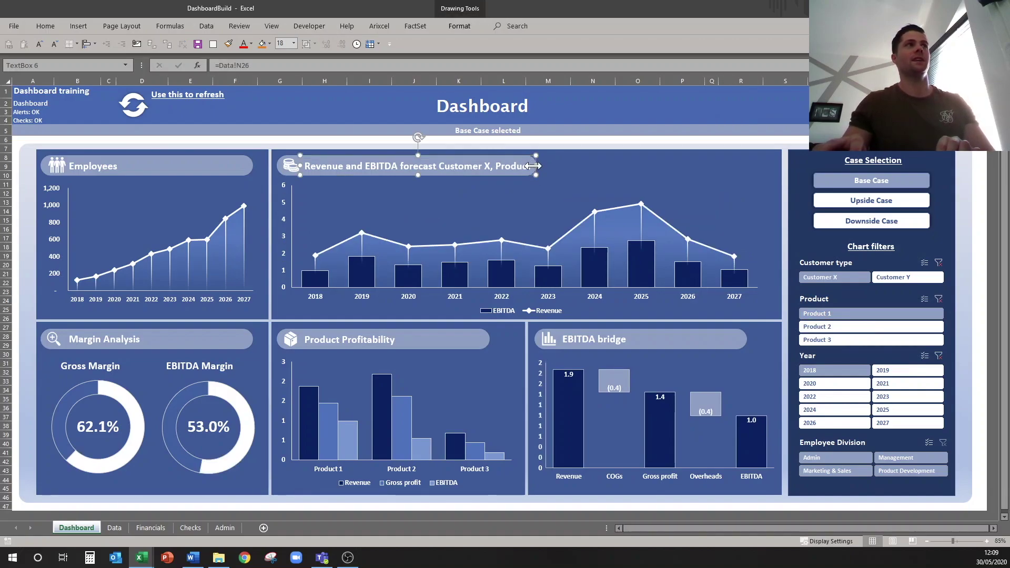
{"action": "left_click_drag", "start_coordinate": [532, 165], "coordinate": [604, 165]}
{"action": "left_click", "coordinate": [536, 165]}
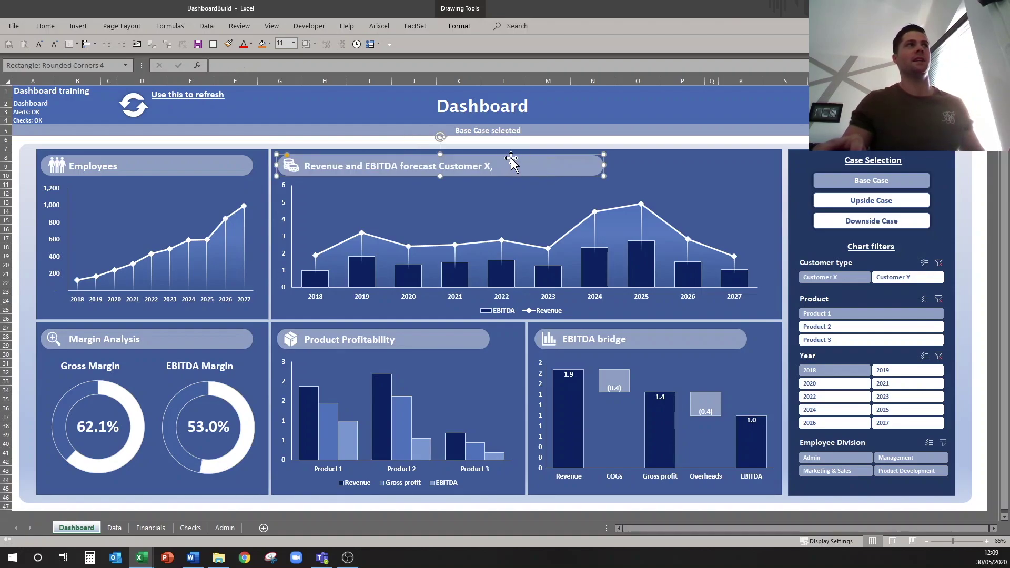
{"action": "left_click", "coordinate": [486, 164]}
{"action": "left_click_drag", "start_coordinate": [515, 165], "coordinate": [593, 169]}
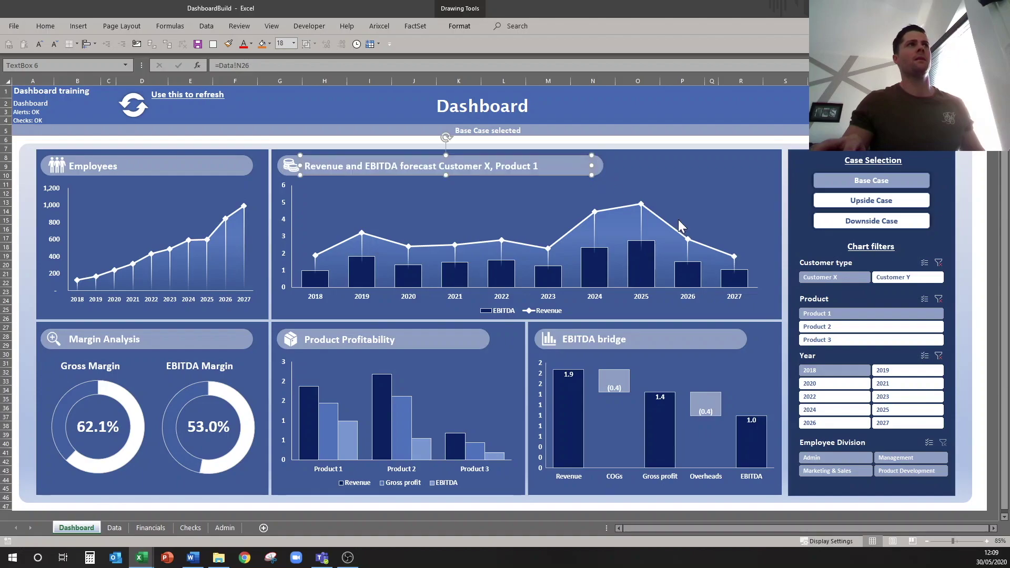
Test the dynamic title by clearing the customer type filter, switching to Customer Y and Customer X, and selecting Product 2 and Product 3.
{"action": "left_click", "coordinate": [942, 261]}
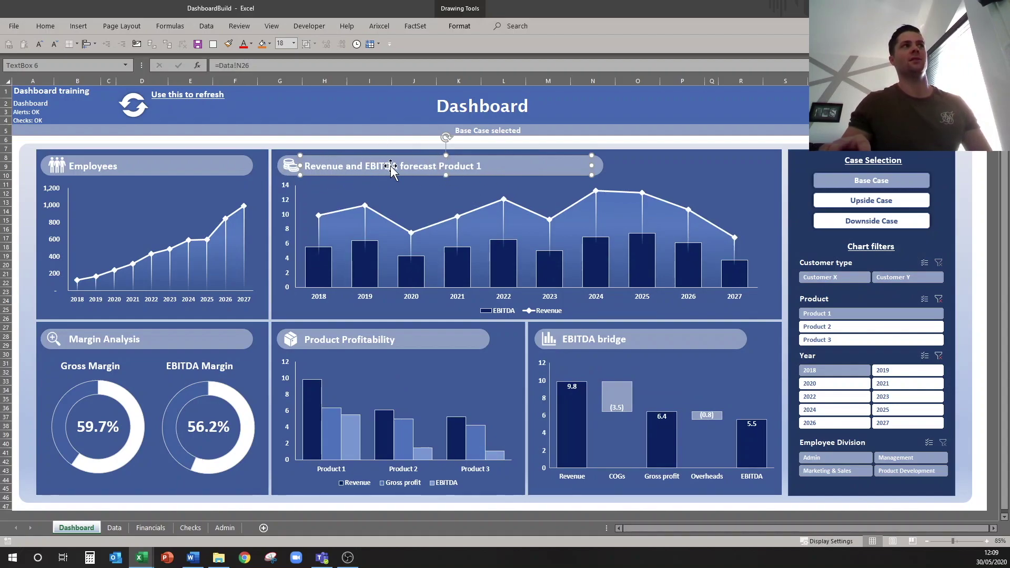
{"action": "left_click", "coordinate": [909, 277]}
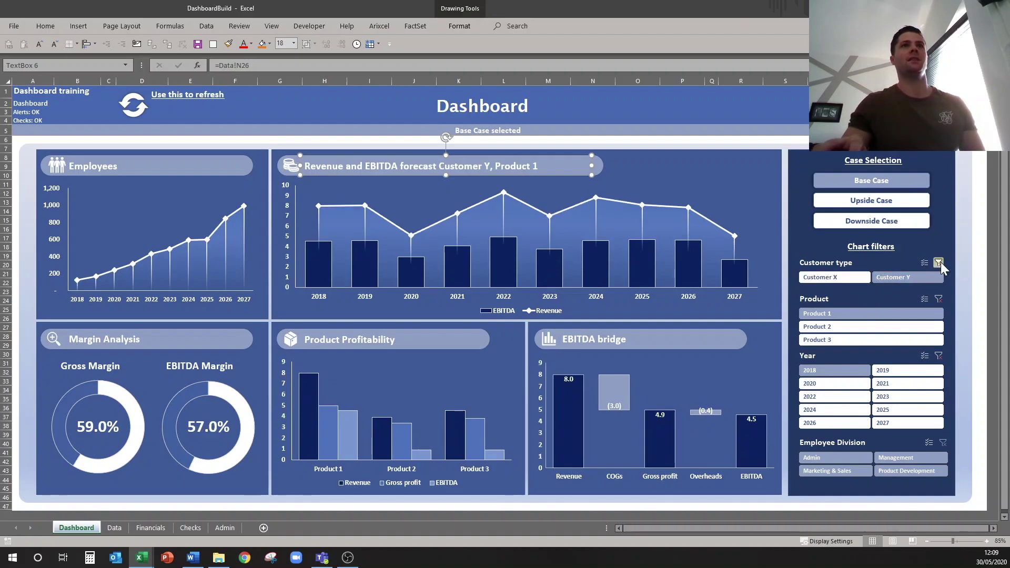
{"action": "left_click", "coordinate": [848, 277]}
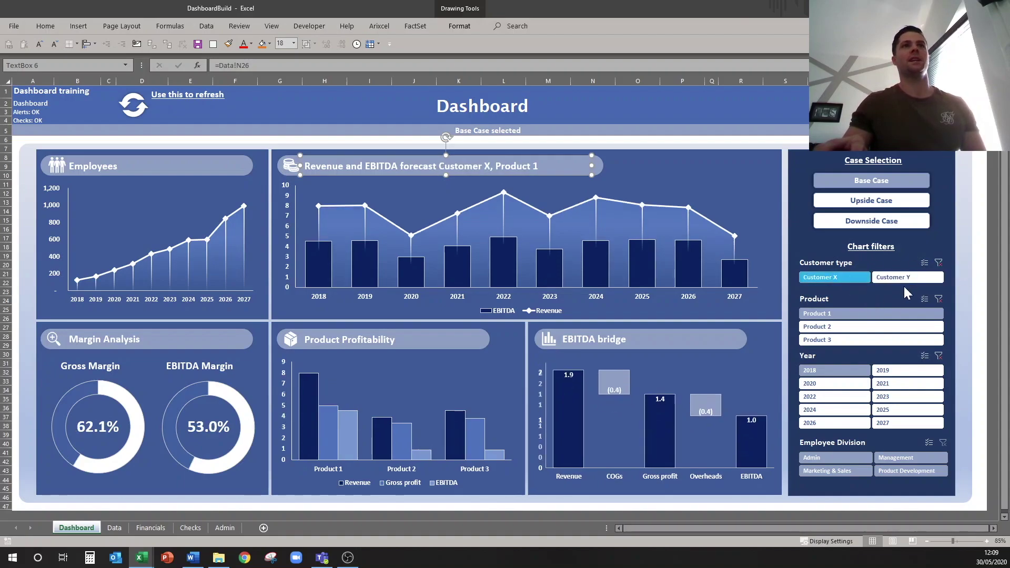
{"action": "left_click", "coordinate": [884, 328]}
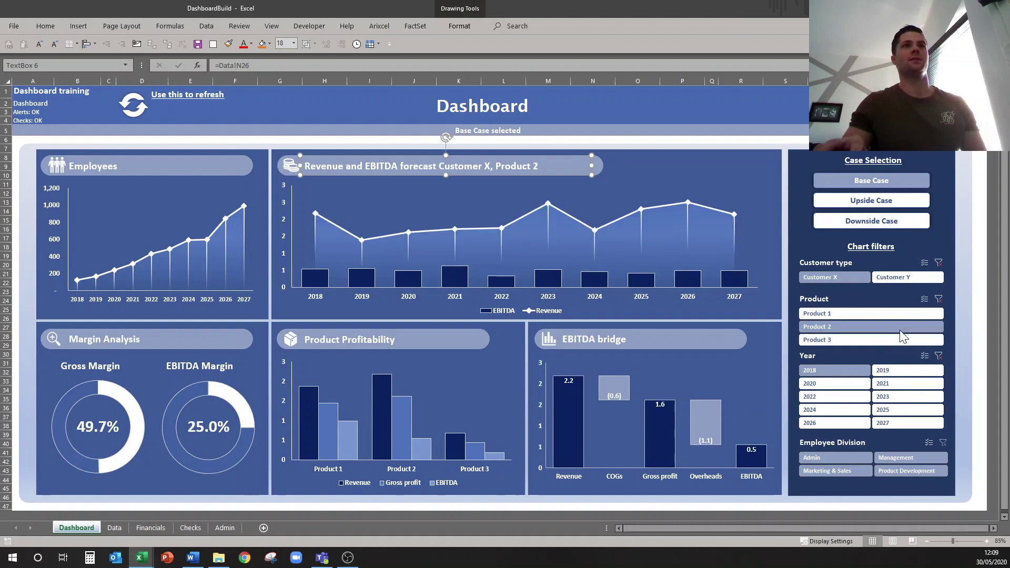
{"action": "left_click", "coordinate": [901, 338]}
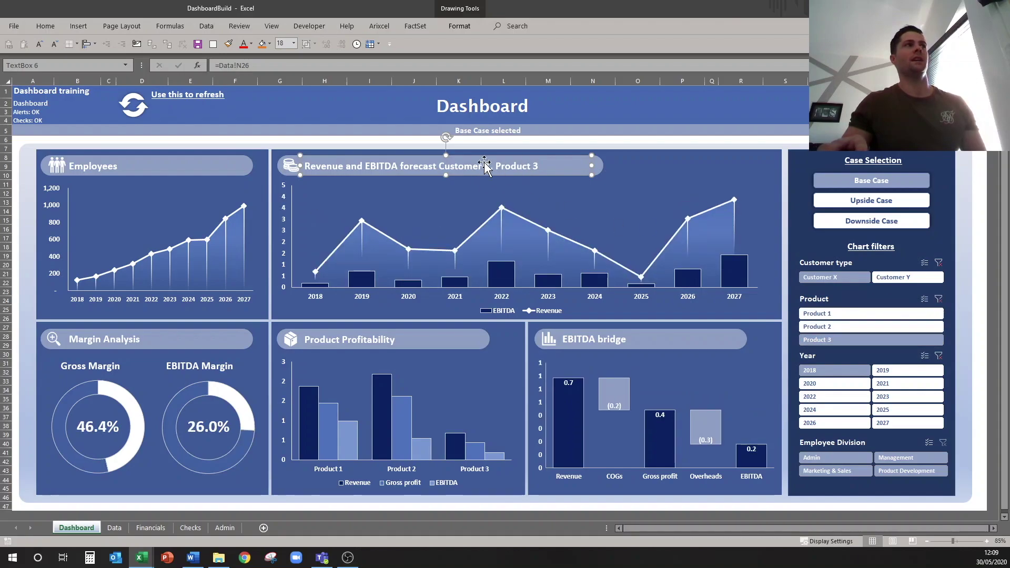
Clear the Product and Customer type slicer filters, and deselect the title text box.
{"action": "left_click", "coordinate": [939, 299]}
{"action": "left_click", "coordinate": [939, 264]}
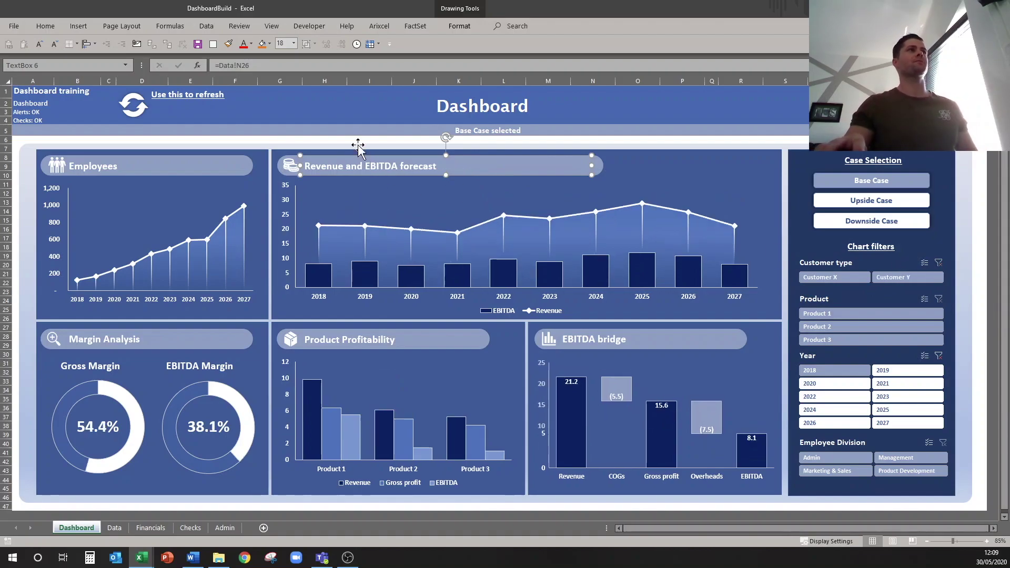
{"action": "left_click", "coordinate": [318, 135]}
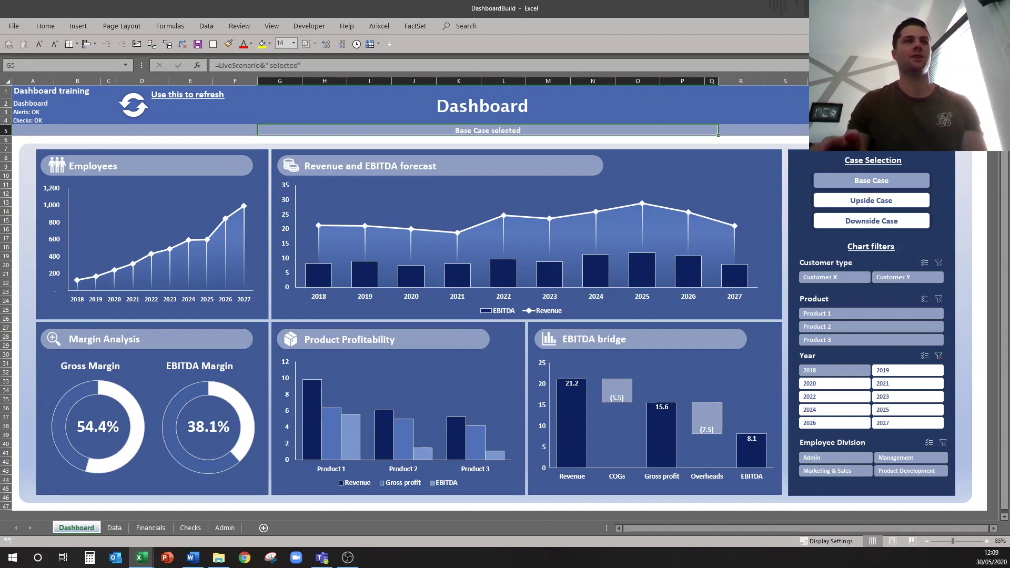
Select the Product Profitability title text on the Dashboard, and on the Data sheet move the blocks below the product pivot down four rows.
{"action": "left_click", "coordinate": [421, 339]}
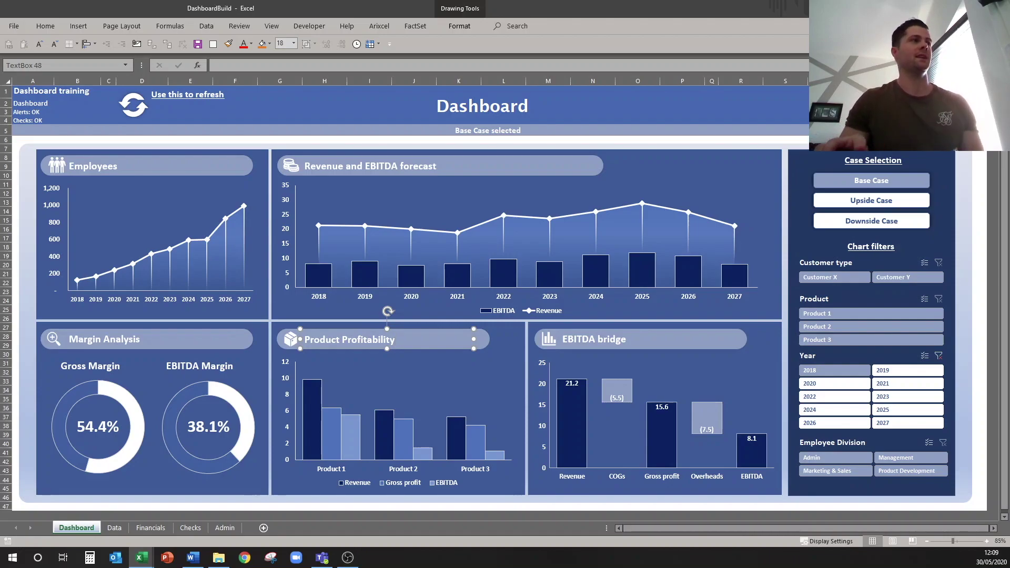
{"action": "left_click_drag", "start_coordinate": [395, 340], "coordinate": [303, 341]}
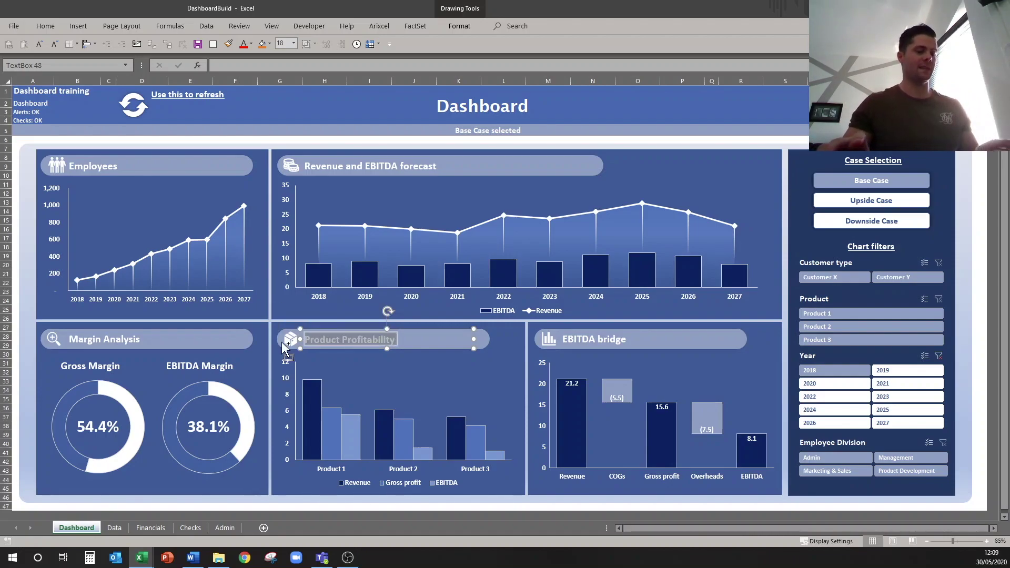
{"action": "left_click", "coordinate": [114, 528]}
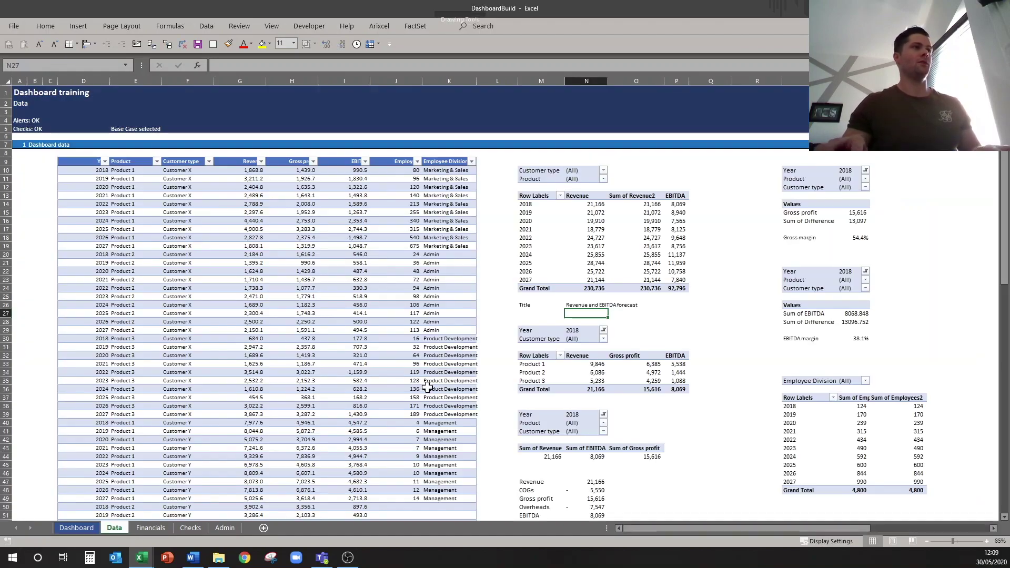
{"action": "left_click_drag", "start_coordinate": [524, 331], "coordinate": [679, 390]}
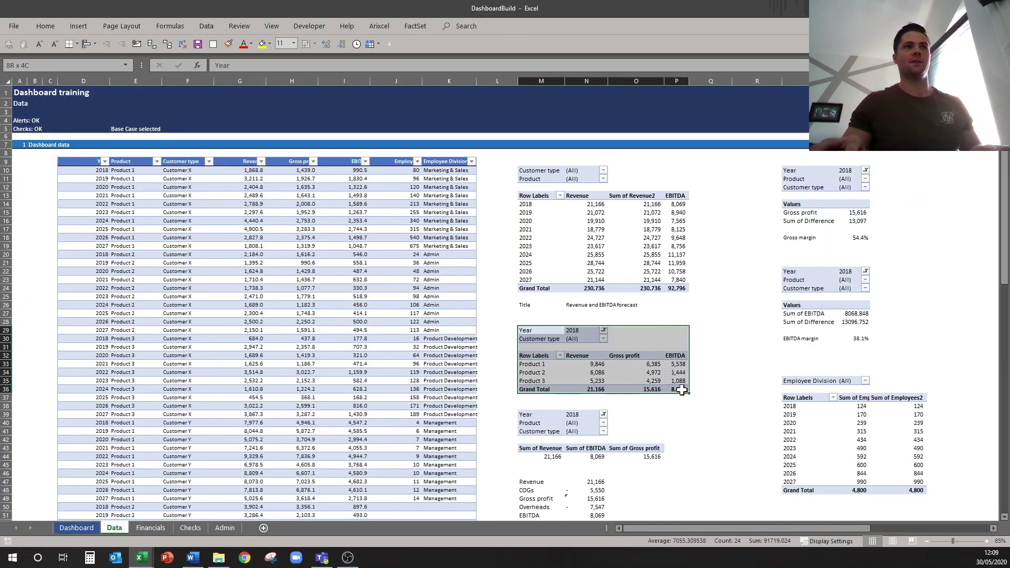
{"action": "left_click", "coordinate": [532, 405]}
{"action": "scroll", "coordinate": [639, 421], "scroll_direction": "down", "scroll_amount": 5}
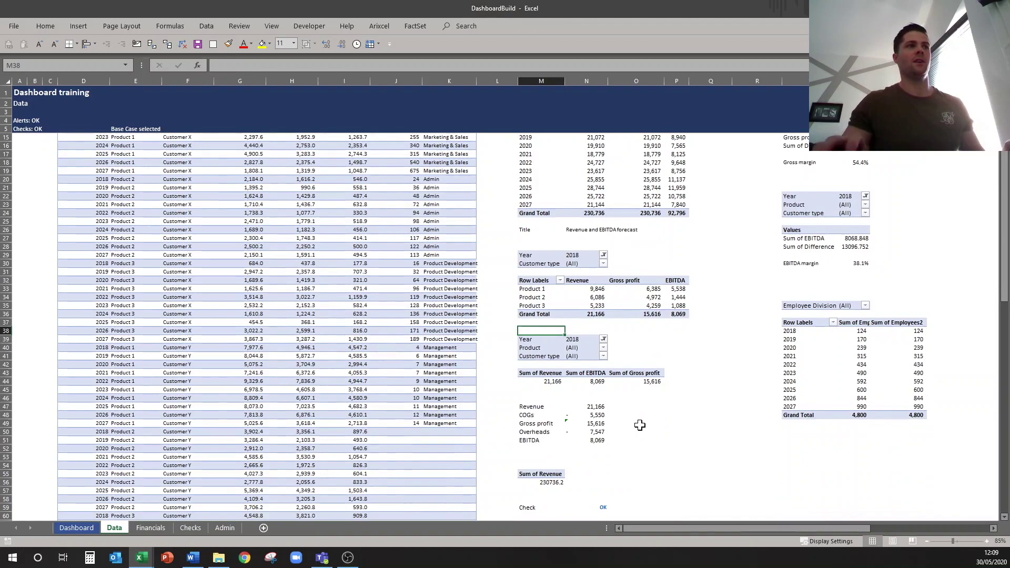
{"action": "left_click_drag", "start_coordinate": [521, 263], "coordinate": [672, 470]}
{"action": "left_click", "coordinate": [531, 259]}
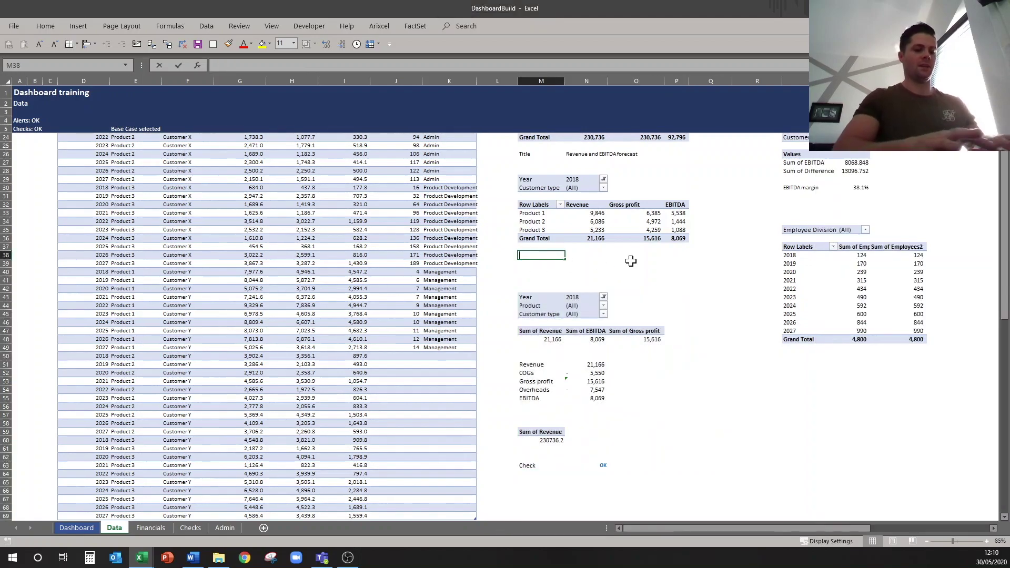
Enter a bold "Title" label in cell M38 beneath the product pivot on the Data sheet.
{"action": "type", "text": "Ttial"}
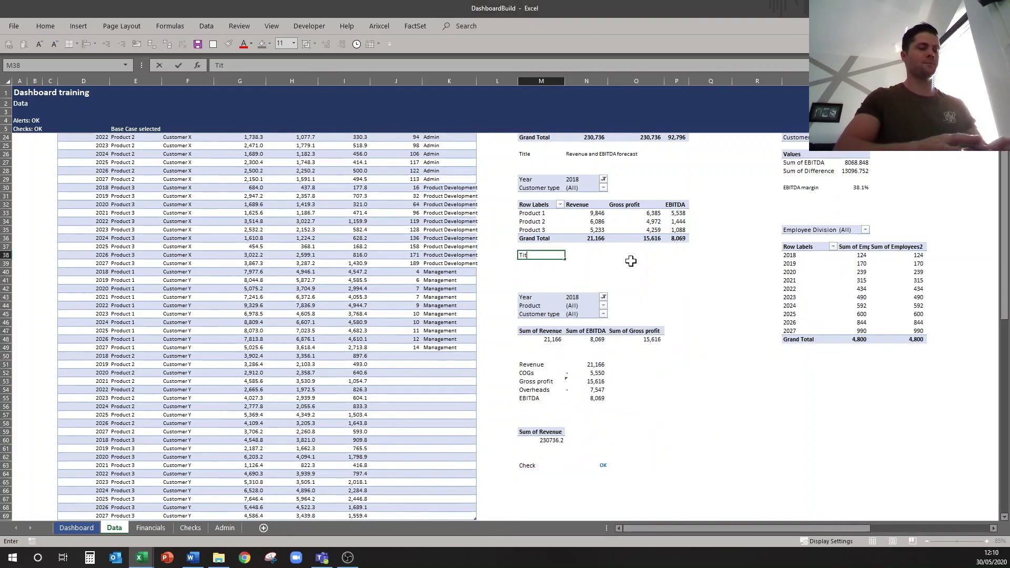
{"action": "key", "text": "ctrl+b"}
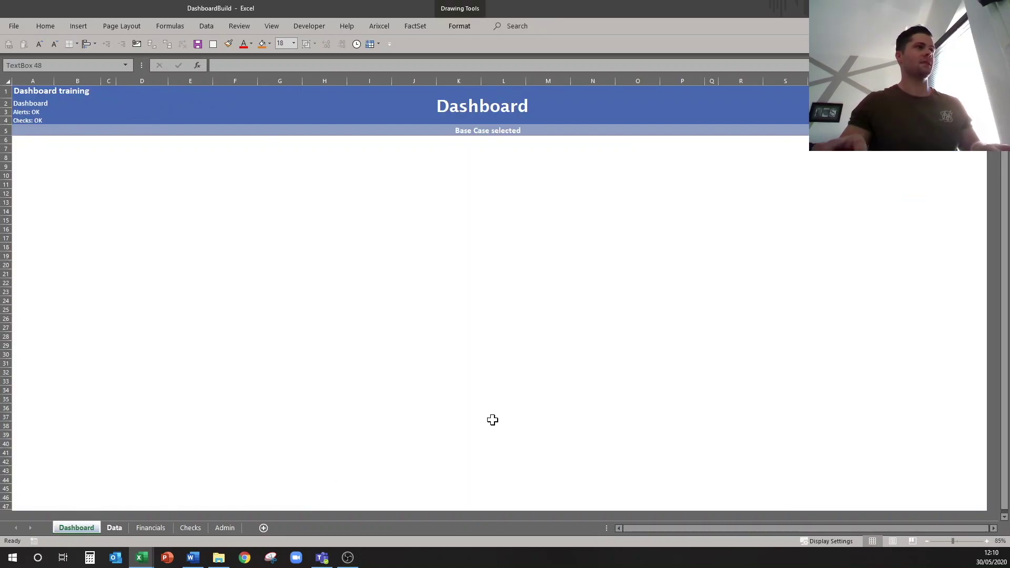
{"action": "key", "text": "Right"}
Start the N38 title formula with "Product Profitability " and an IF returning nothing when N29 is "(All)", otherwise N29 followed by ", ".
{"action": "type", "text": "="}
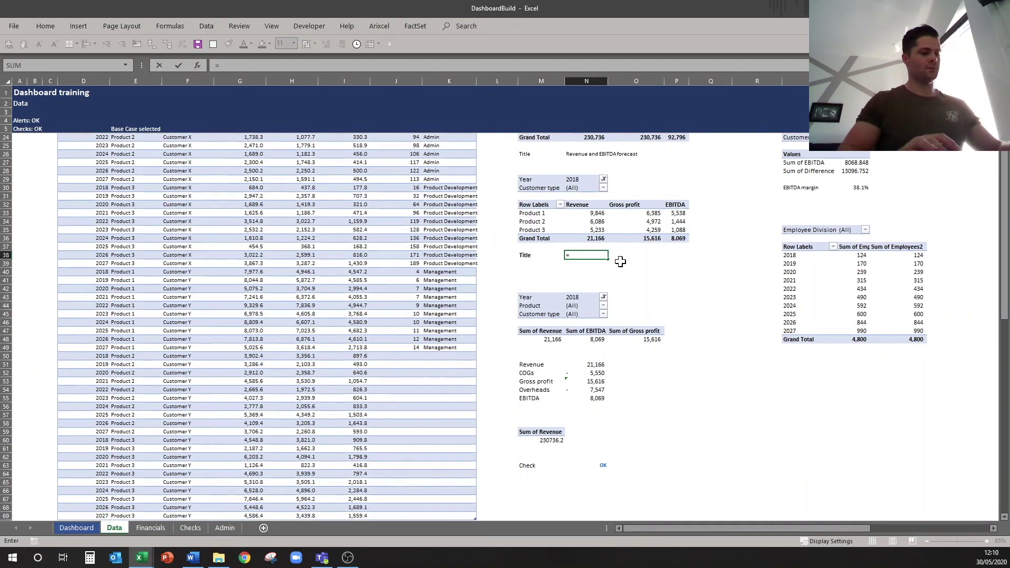
{"action": "type", "text": "\"Product Profitability"}
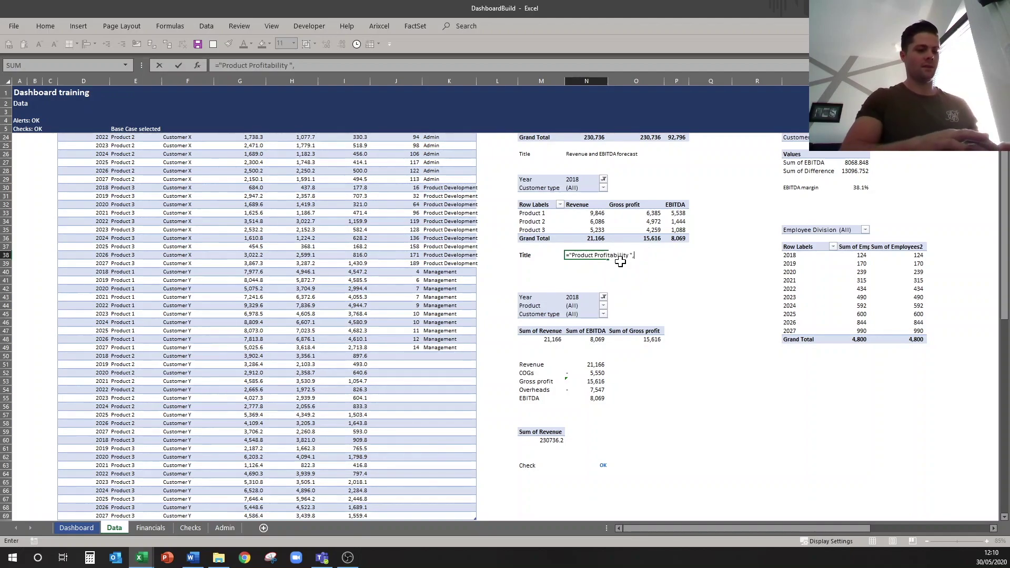
{"action": "type", "text": "\",IF("}
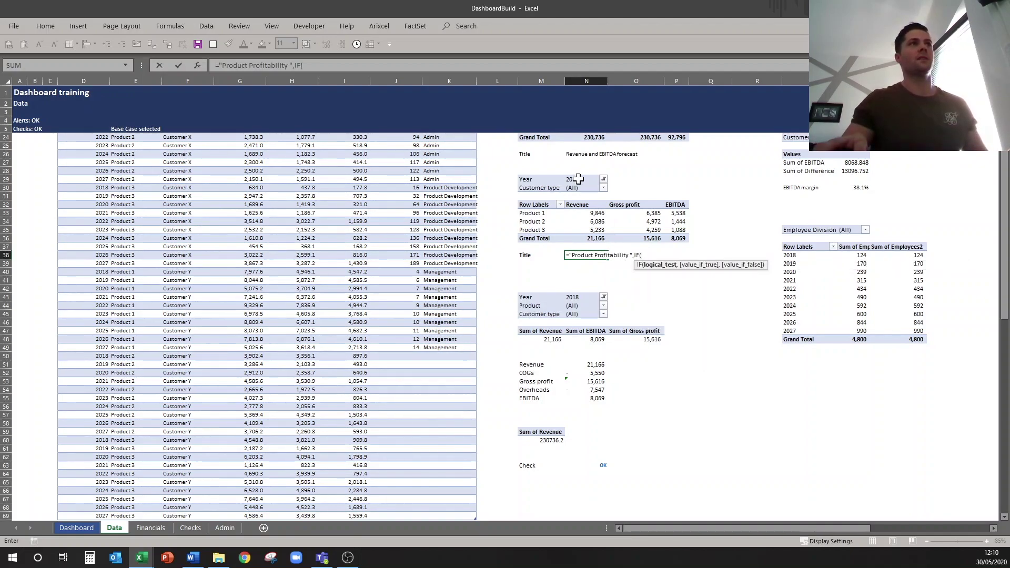
{"action": "left_click", "coordinate": [579, 179]}
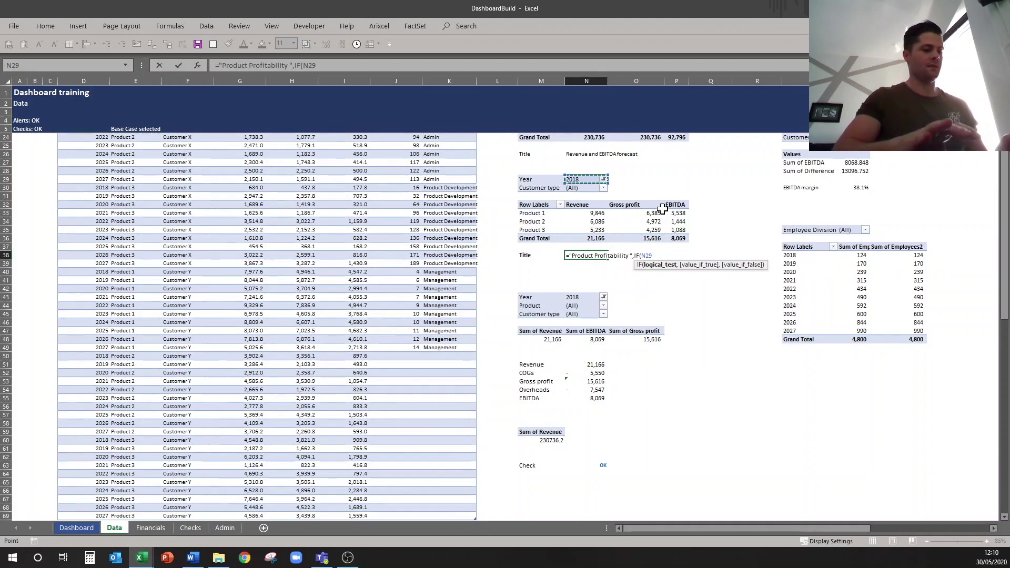
{"action": "type", "text": "=\"(A"}
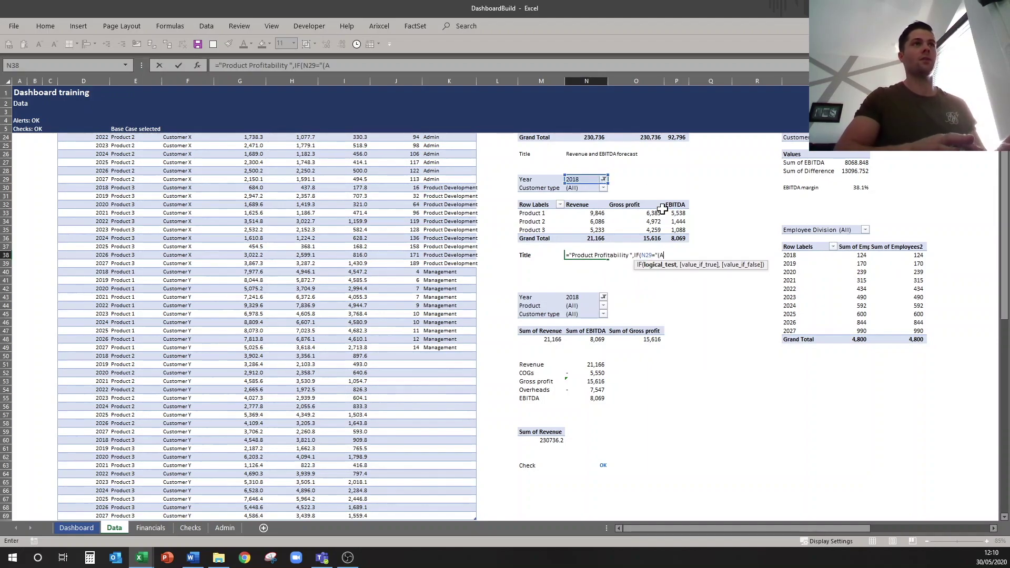
{"action": "type", "text": "ll)\",\"\","}
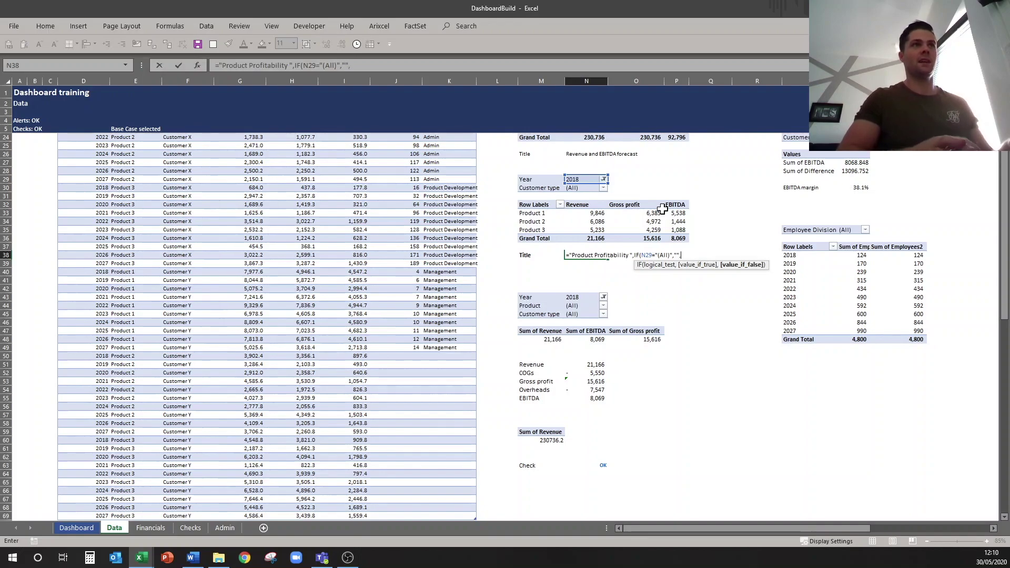
{"action": "left_click", "coordinate": [585, 180]}
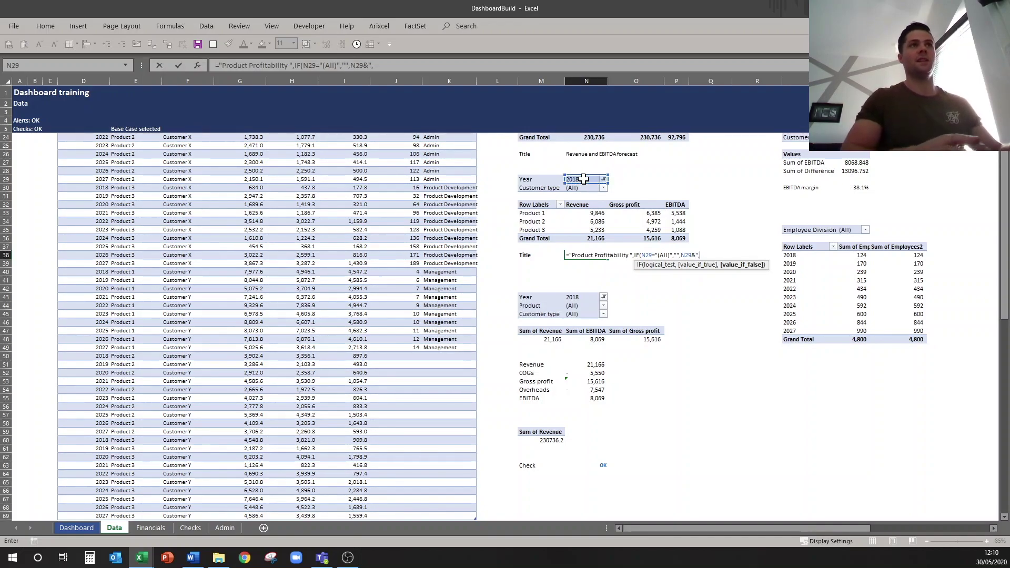
{"action": "type", "text": "&\", \""}
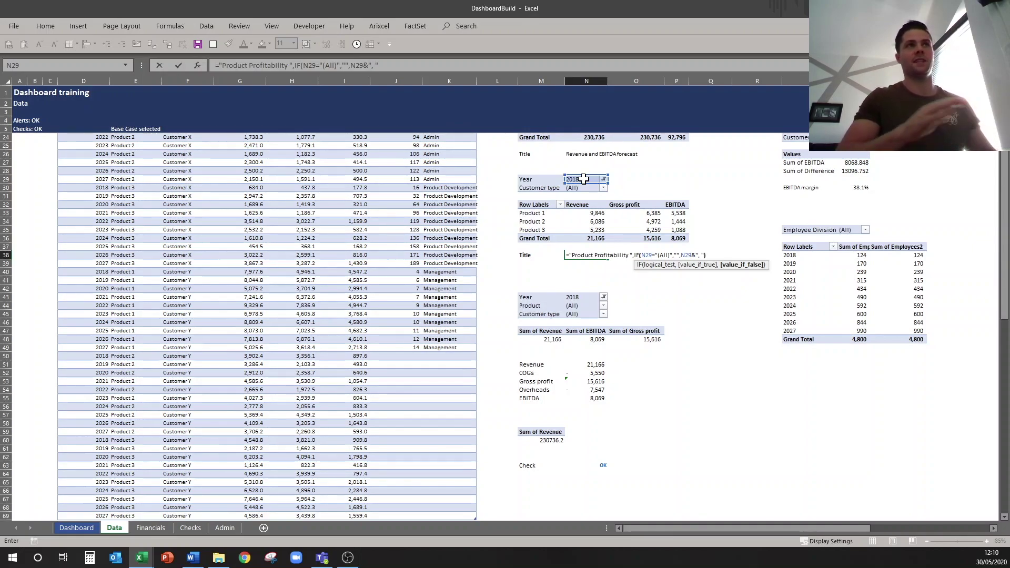
{"action": "type", "text": ")"}
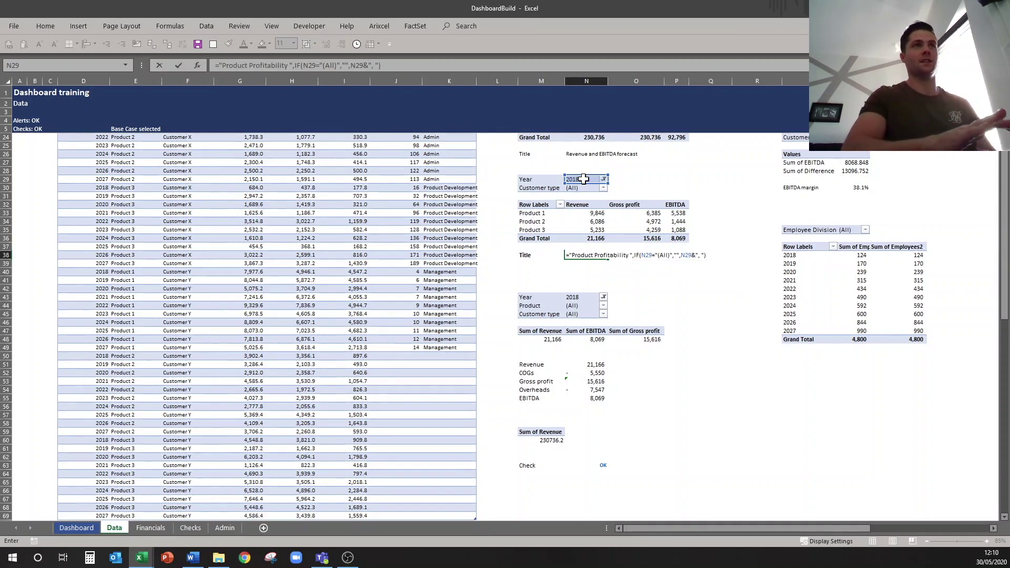
{"action": "type", "text": "&i"}
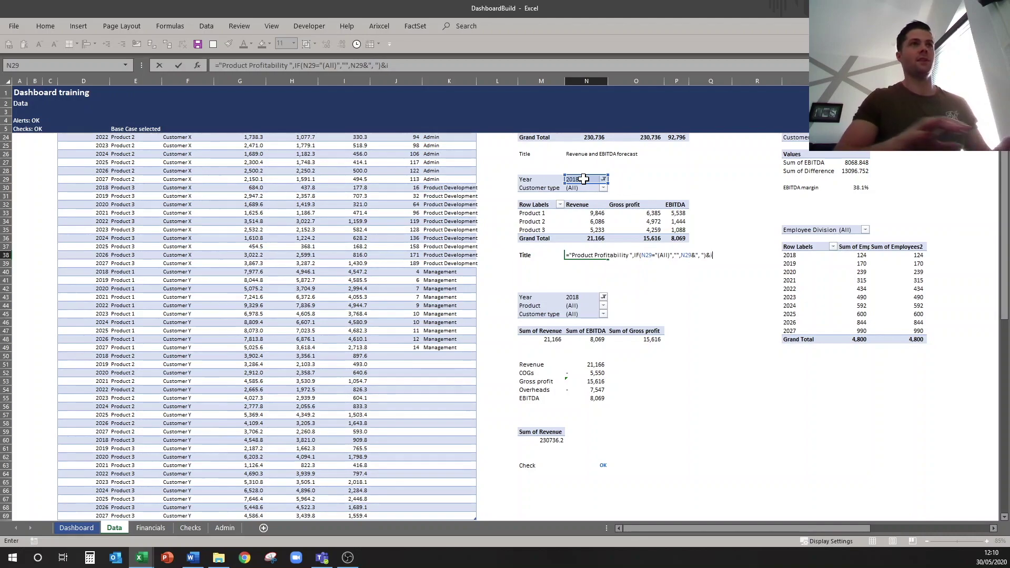
{"action": "type", "text": "f"}
Append a second IF to the N38 title formula that returns nothing when N30 is "(All)" and otherwise N30.
{"action": "key", "text": "Return"}
{"action": "left_click", "coordinate": [491, 338]}
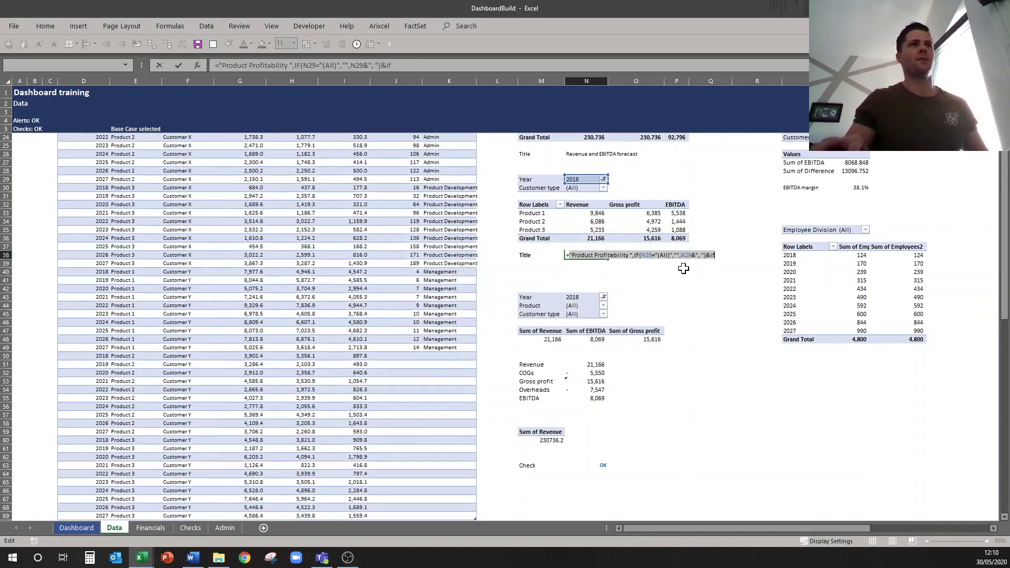
{"action": "left_click", "coordinate": [707, 256]}
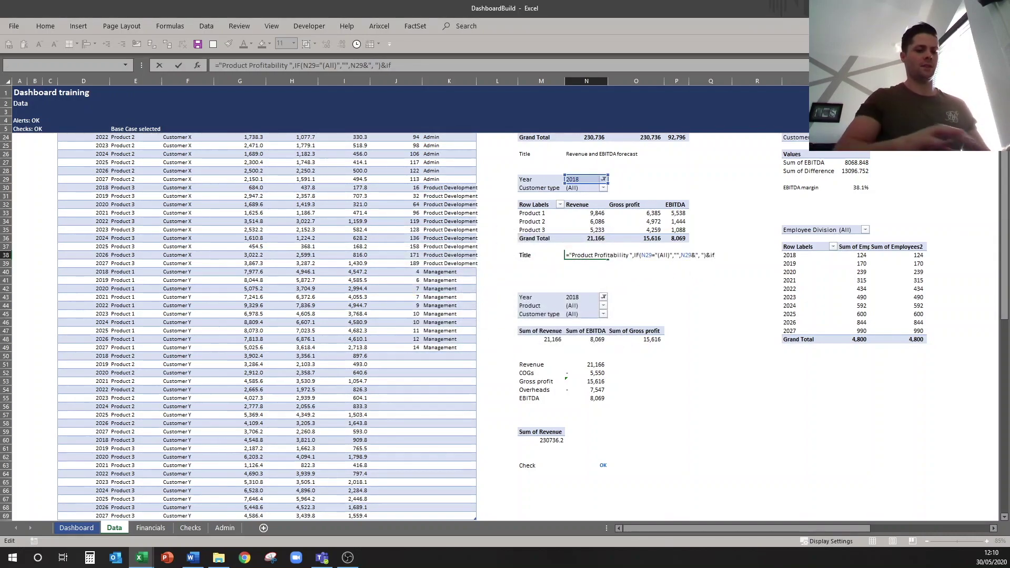
{"action": "type", "text": "("}
{"action": "left_click", "coordinate": [586, 187]}
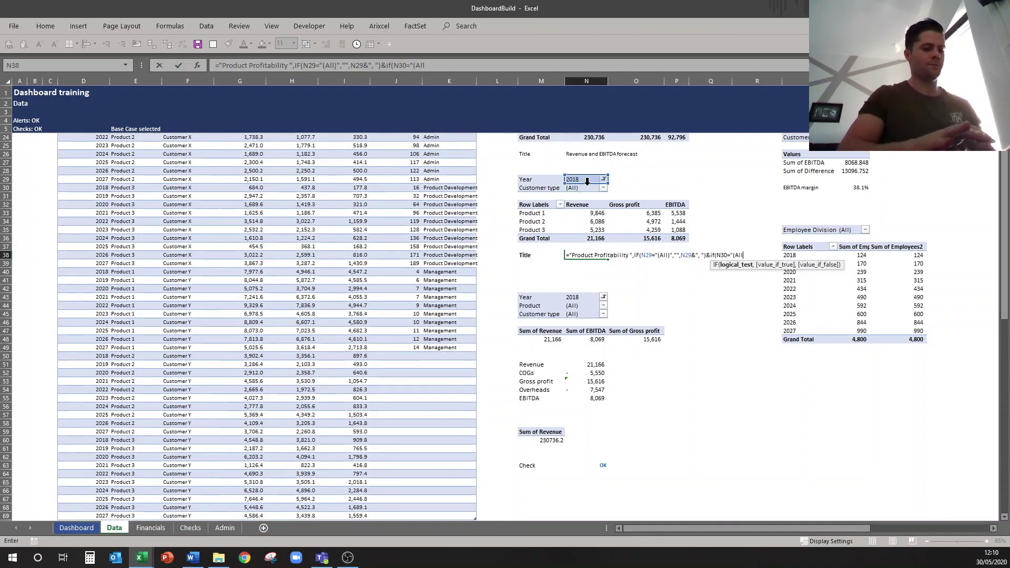
{"action": "type", "text": "=\"(All)\", \","}
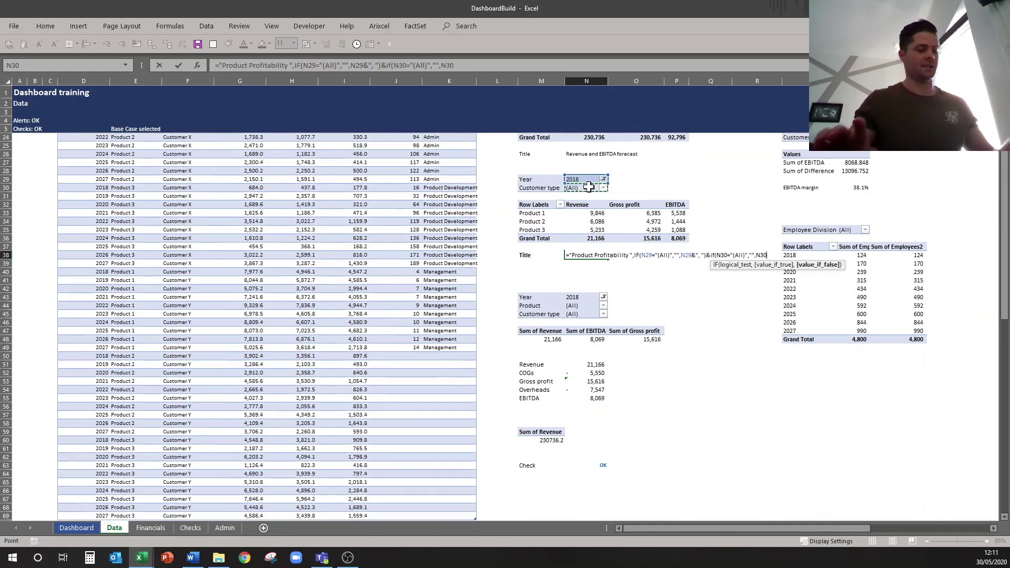
{"action": "key", "text": "Return"}
{"action": "key", "text": "Return"}
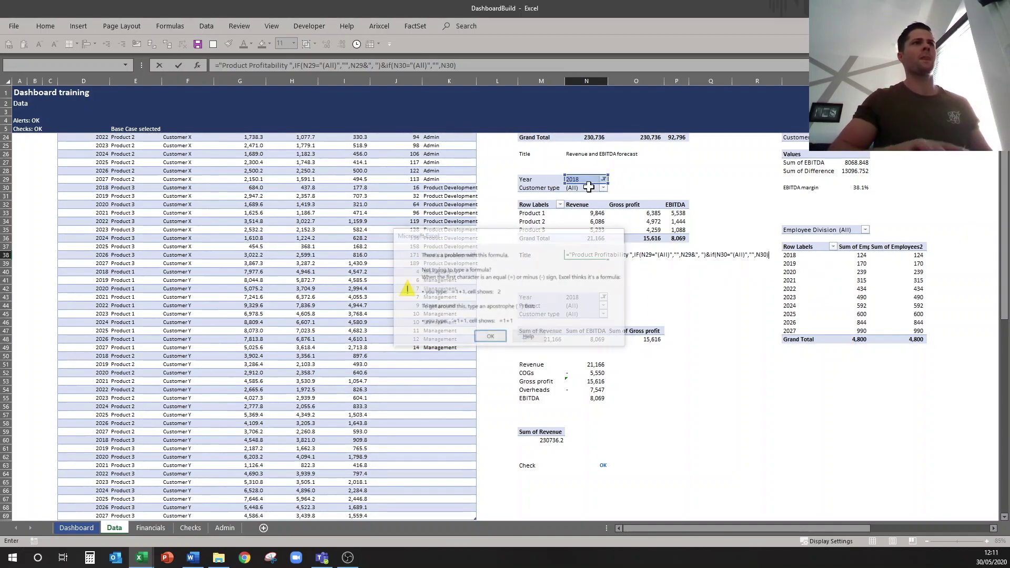
{"action": "type", "text": ")"}
Replace the comma after "Product Profitability " in the N38 formula with & and commit the formula.
{"action": "left_click", "coordinate": [294, 66]}
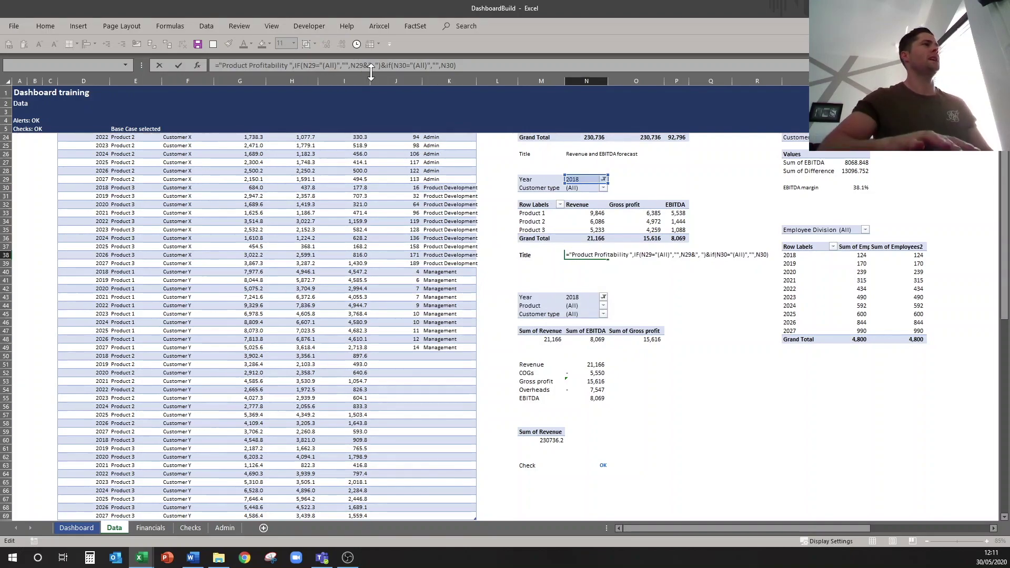
{"action": "key", "text": "Delete"}
{"action": "type", "text": "&"}
{"action": "key", "text": "ctrl+Return"}
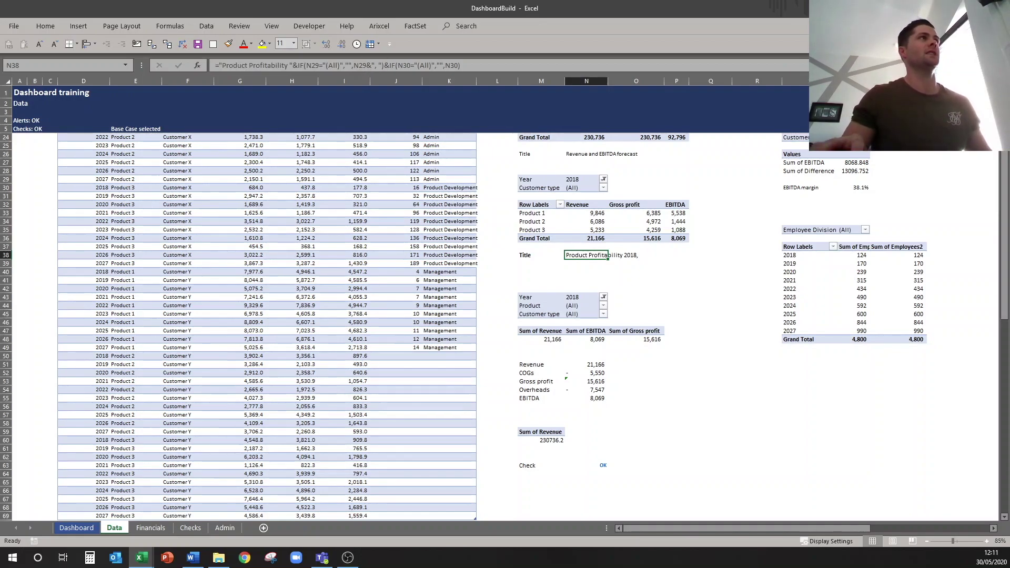
In the N38 formula, remove the ", " separator after N29 and place it before N30 as ", "&N30.
{"action": "left_click", "coordinate": [368, 65]}
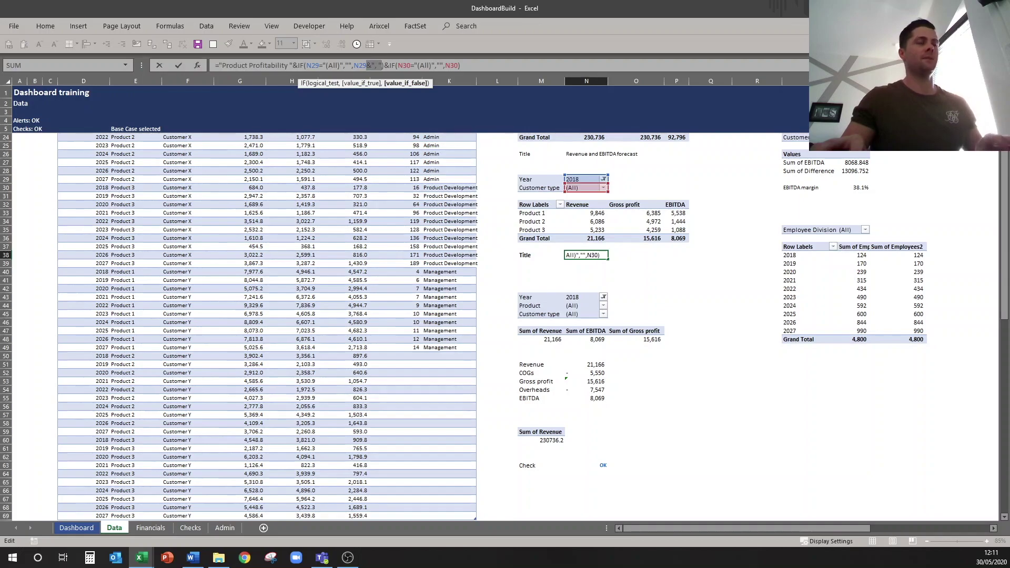
{"action": "key", "text": "BackSpace"}
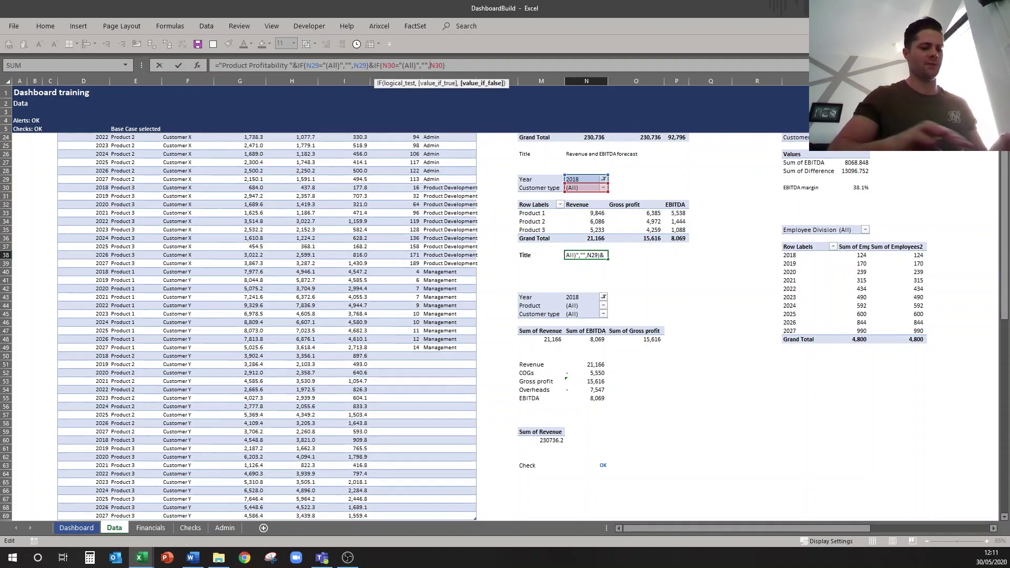
{"action": "type", "text": "\","}
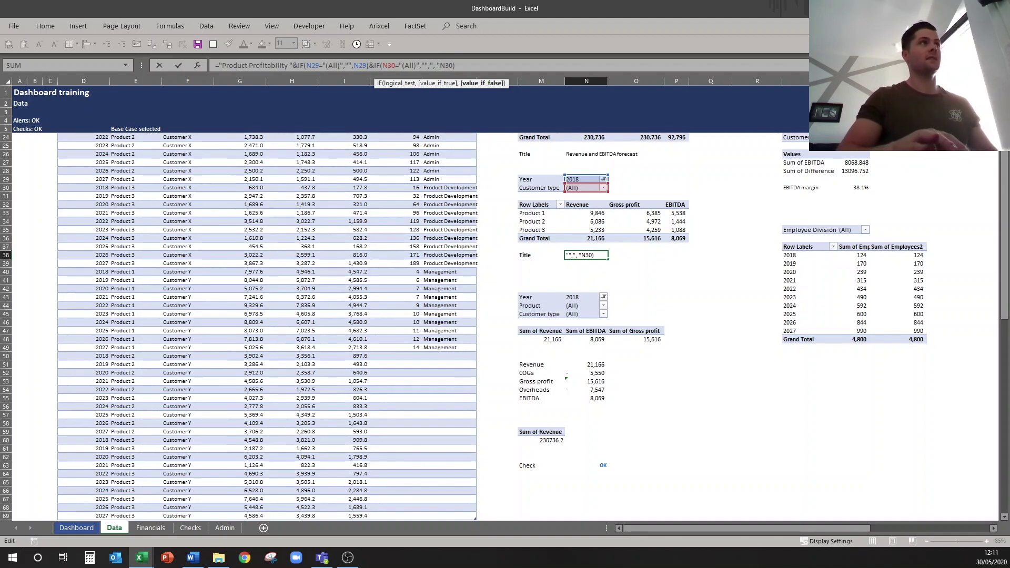
{"action": "type", "text": "&"}
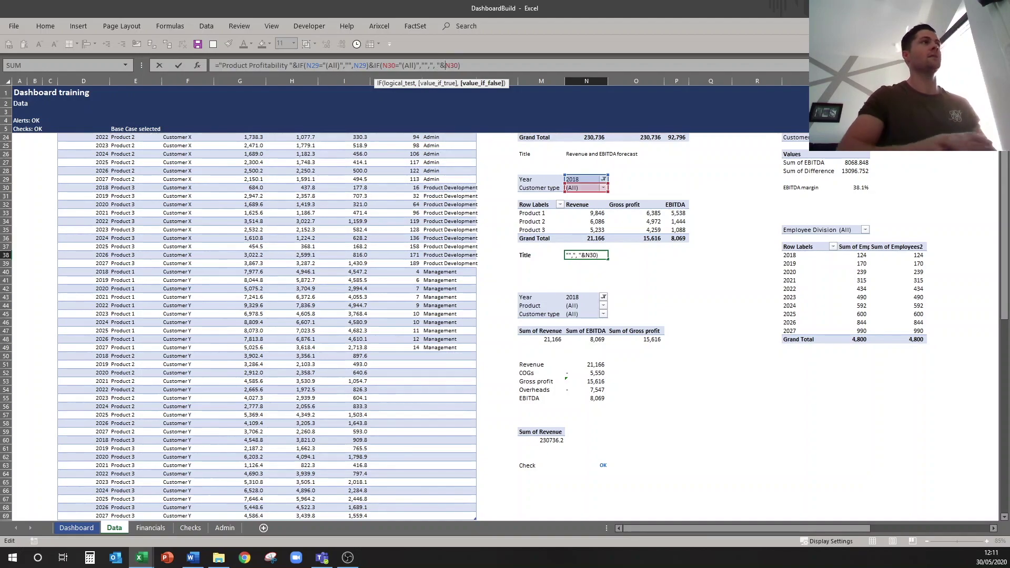
{"action": "key", "text": "Return"}
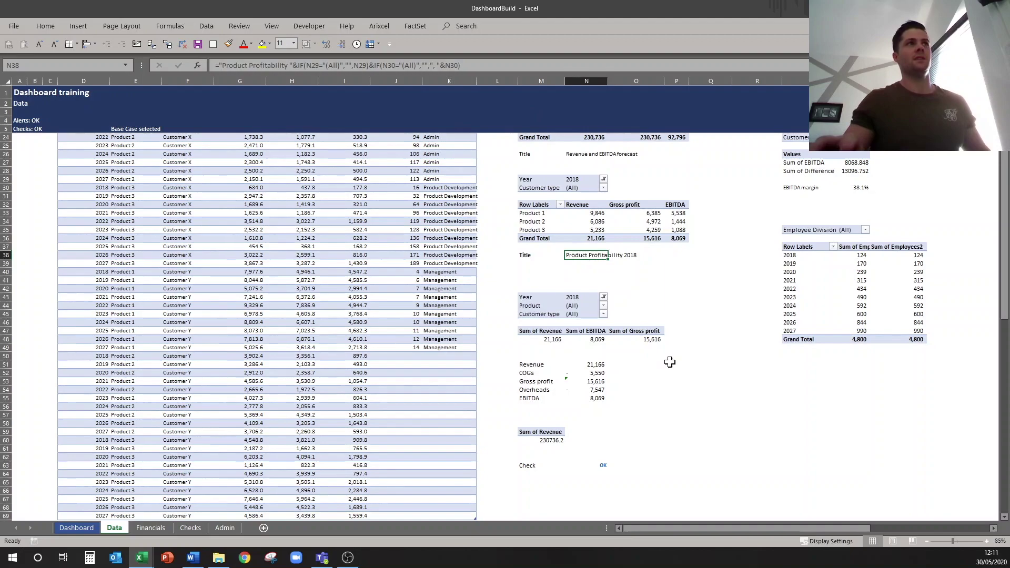
{"action": "left_click", "coordinate": [580, 269]}
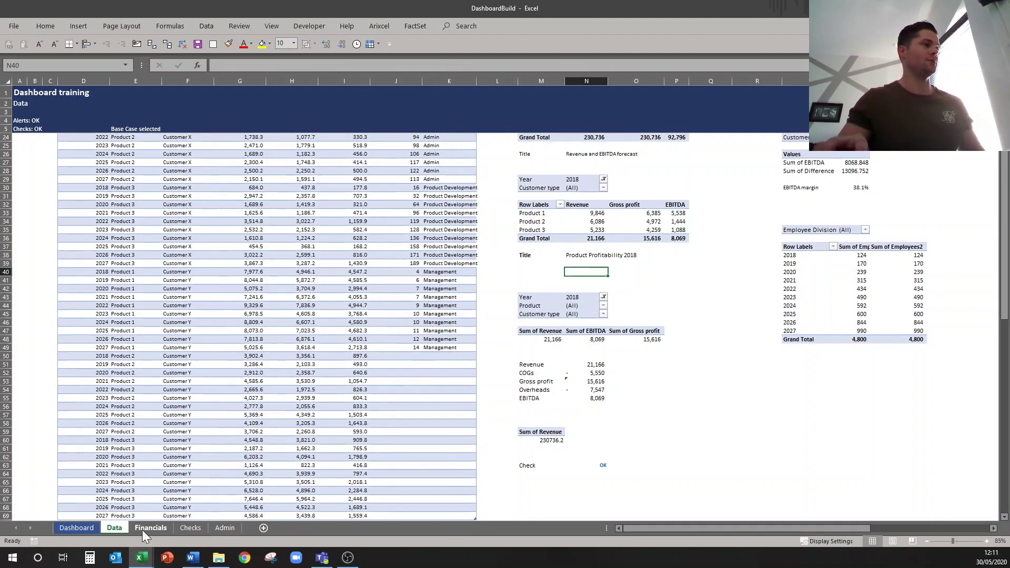
Delete the static title text from the Product Profitability text box on the Dashboard sheet.
{"action": "left_click", "coordinate": [75, 529]}
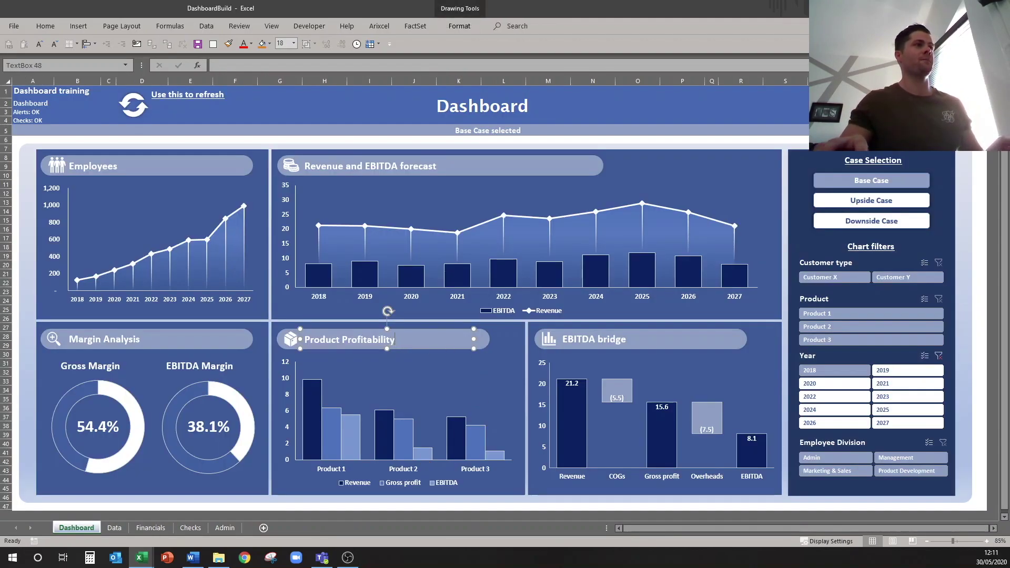
{"action": "left_click", "coordinate": [285, 67]}
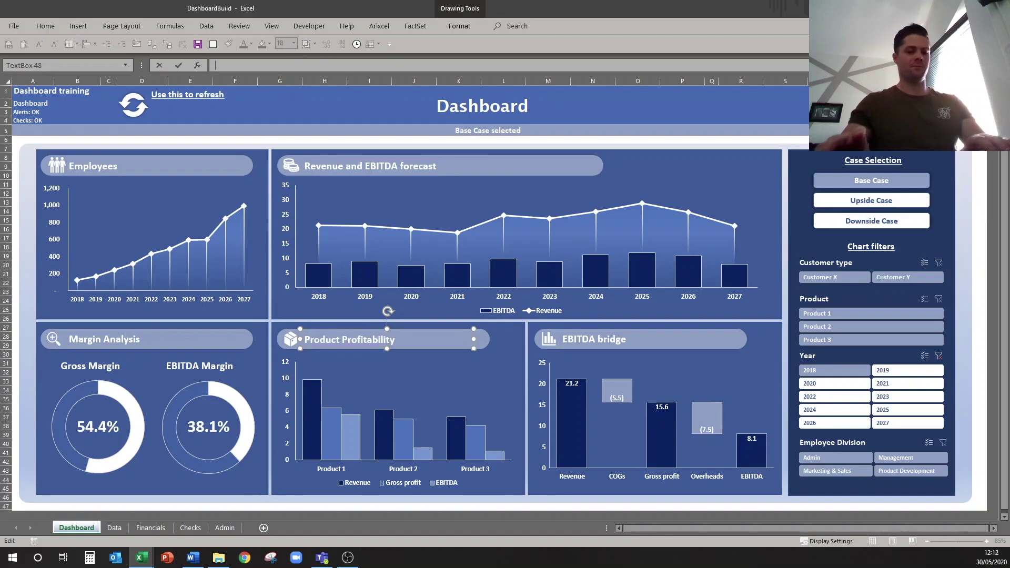
{"action": "key", "text": "Escape"}
{"action": "key", "text": "ctrl+a"}
{"action": "key", "text": "Delete"}
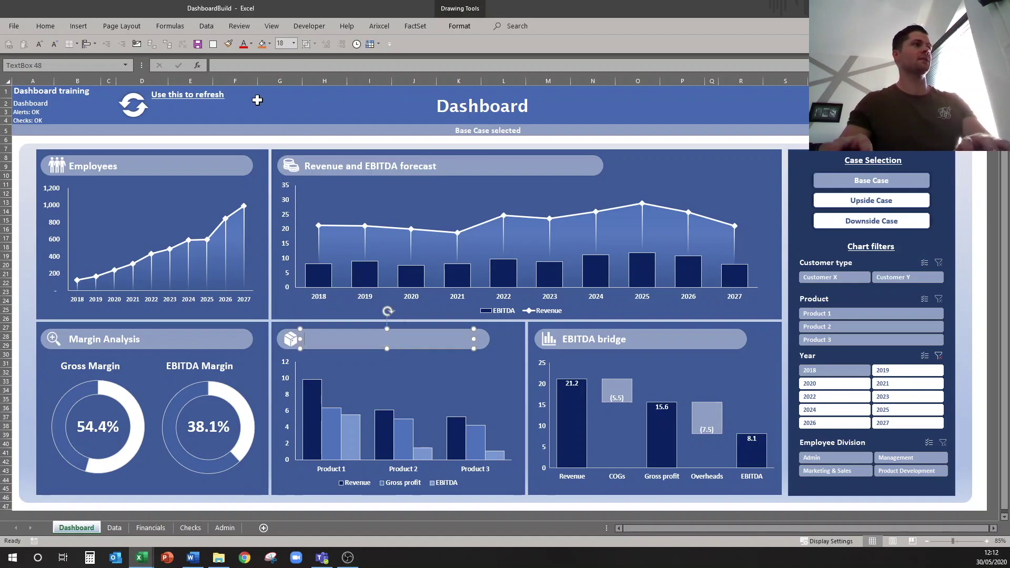
Link the emptied Product Profitability text box to the title formula in cell N38 of the Data sheet.
{"action": "left_click", "coordinate": [217, 66]}
{"action": "type", "text": "="}
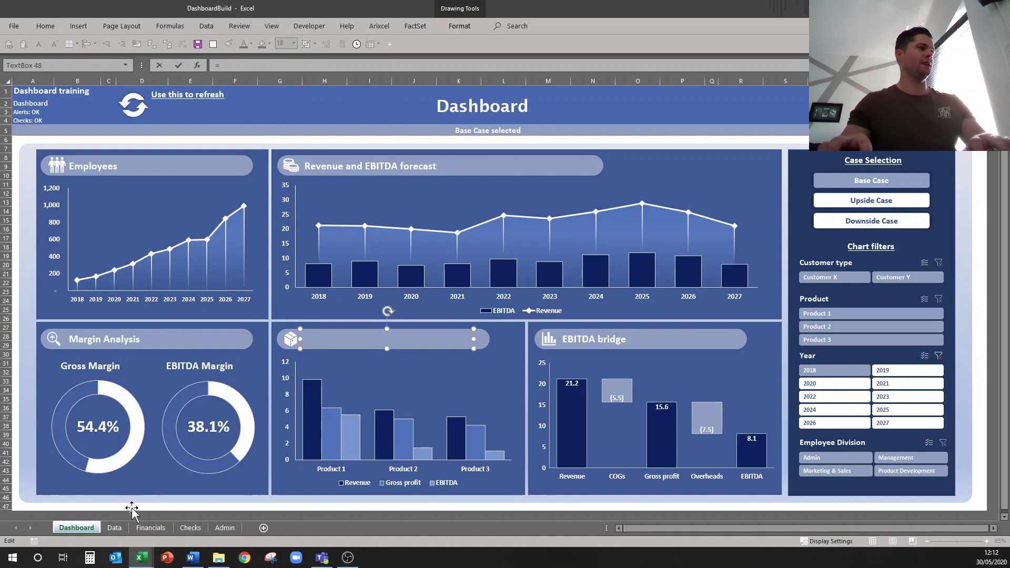
{"action": "left_click", "coordinate": [115, 528]}
{"action": "left_click", "coordinate": [579, 255]}
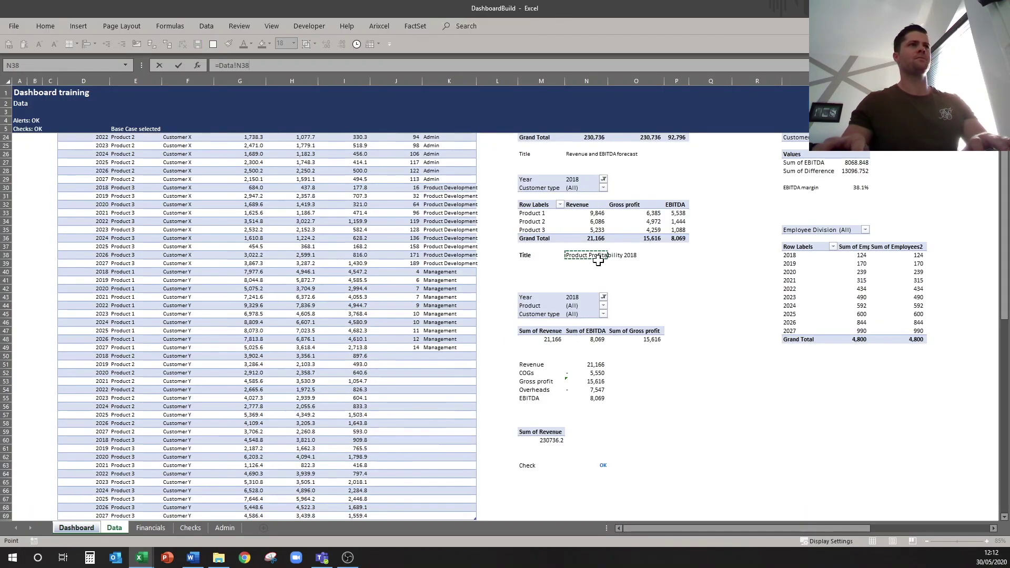
{"action": "key", "text": "Return"}
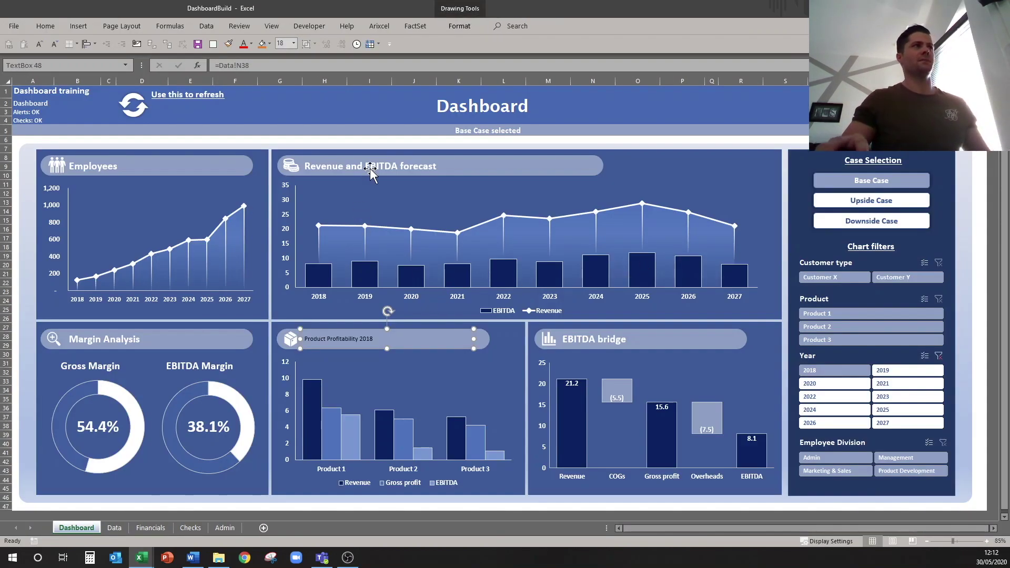
Copy the formatting of the Revenue and EBITDA forecast title onto the linked Product Profitability title.
{"action": "left_click", "coordinate": [370, 168]}
{"action": "left_click", "coordinate": [228, 43]}
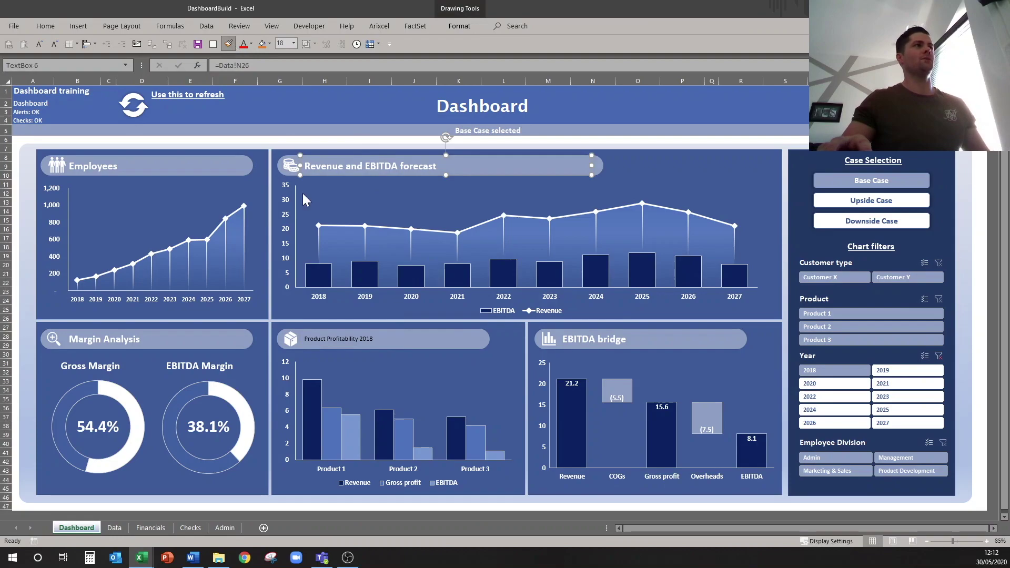
{"action": "left_click", "coordinate": [334, 339]}
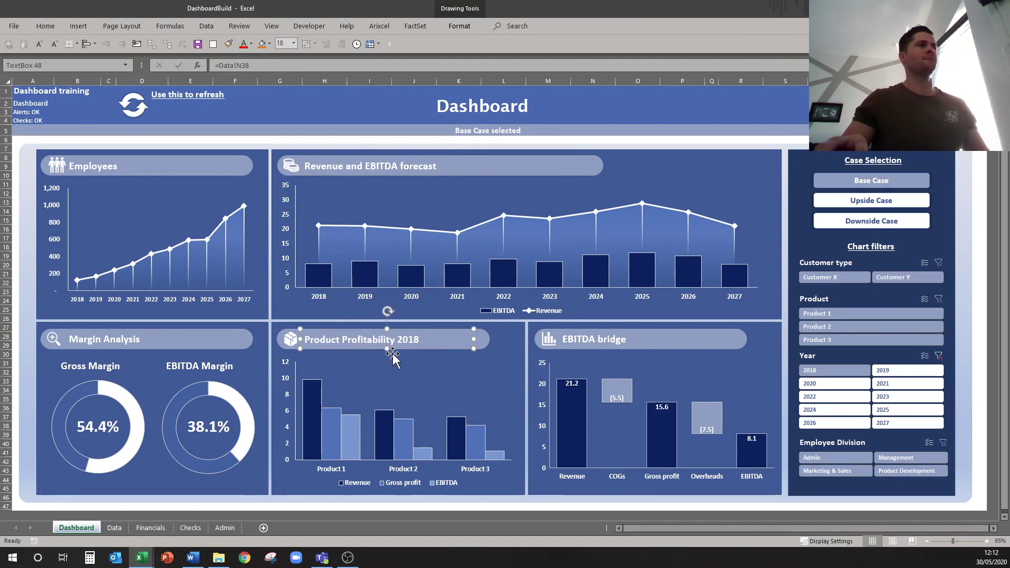
Test the Product Profitability title by filtering to Customer X, Customer Y and Customer X again, with years 2021 and 2024.
{"action": "left_click", "coordinate": [845, 326]}
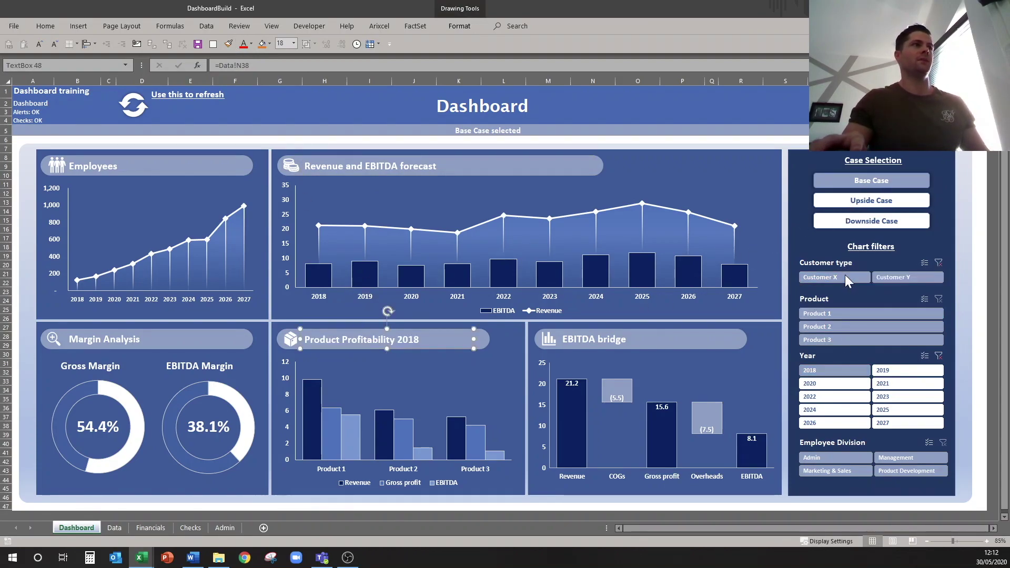
{"action": "left_click", "coordinate": [845, 275]}
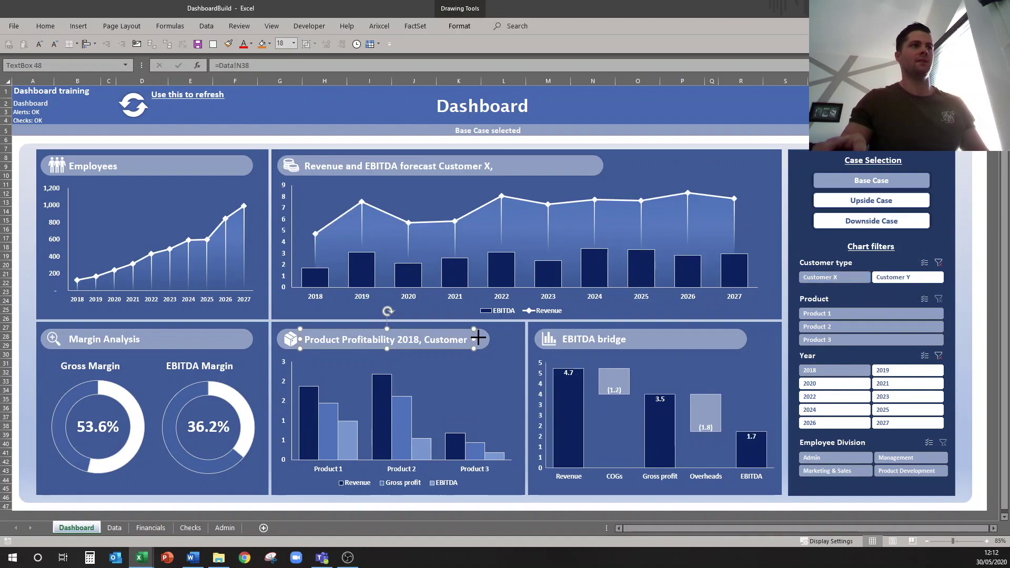
{"action": "left_click", "coordinate": [911, 277]}
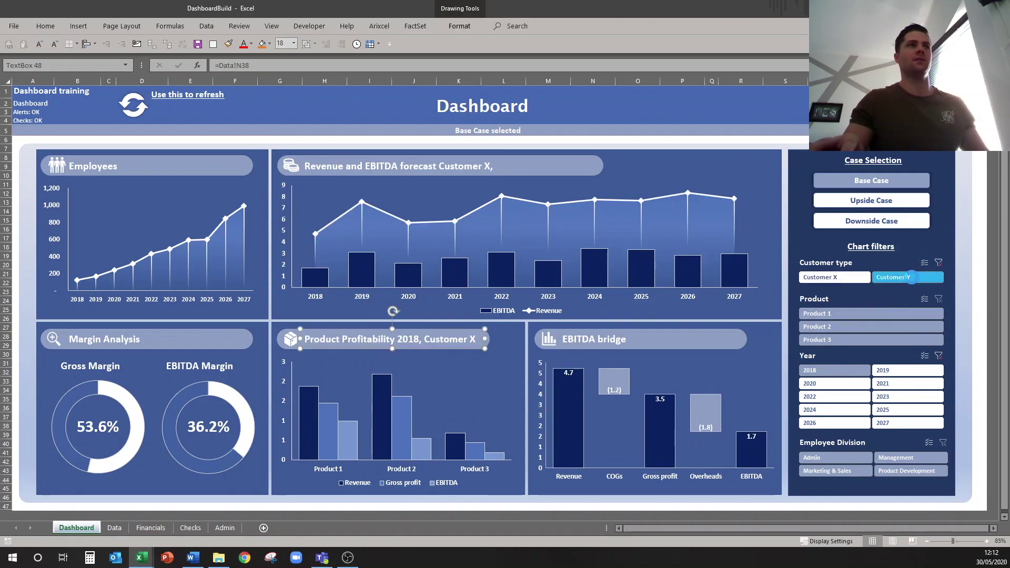
{"action": "left_click", "coordinate": [838, 278]}
{"action": "left_click", "coordinate": [889, 378]}
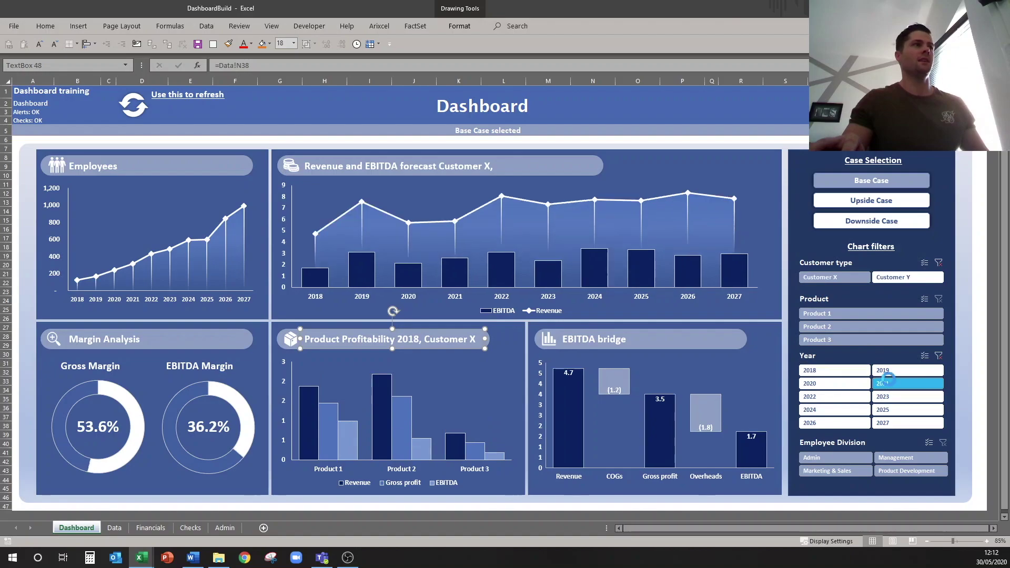
{"action": "left_click", "coordinate": [859, 409]}
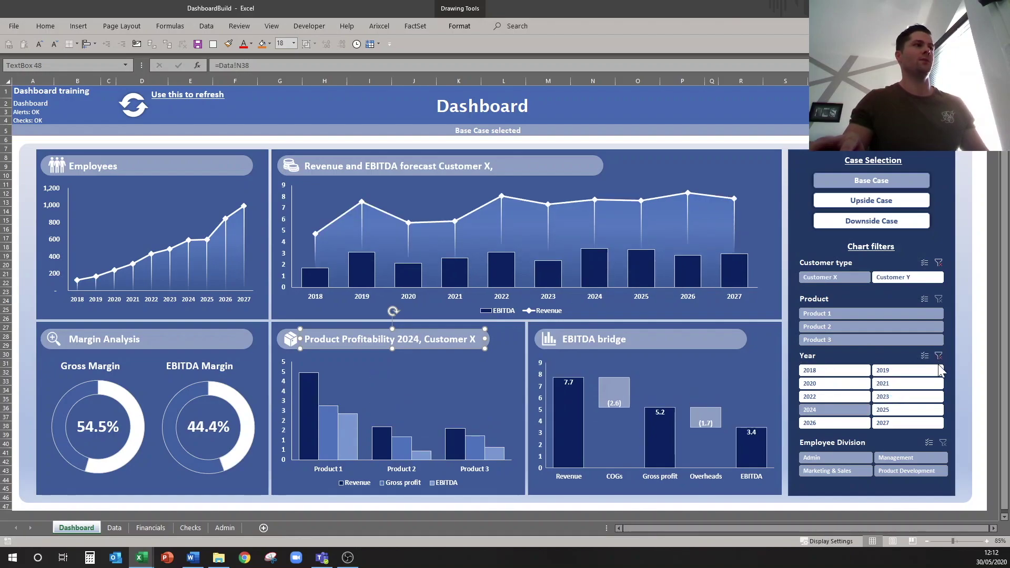
Clear the Year filter, switch the customer type to Customer Y, and clear the Customer type filter.
{"action": "left_click", "coordinate": [939, 356]}
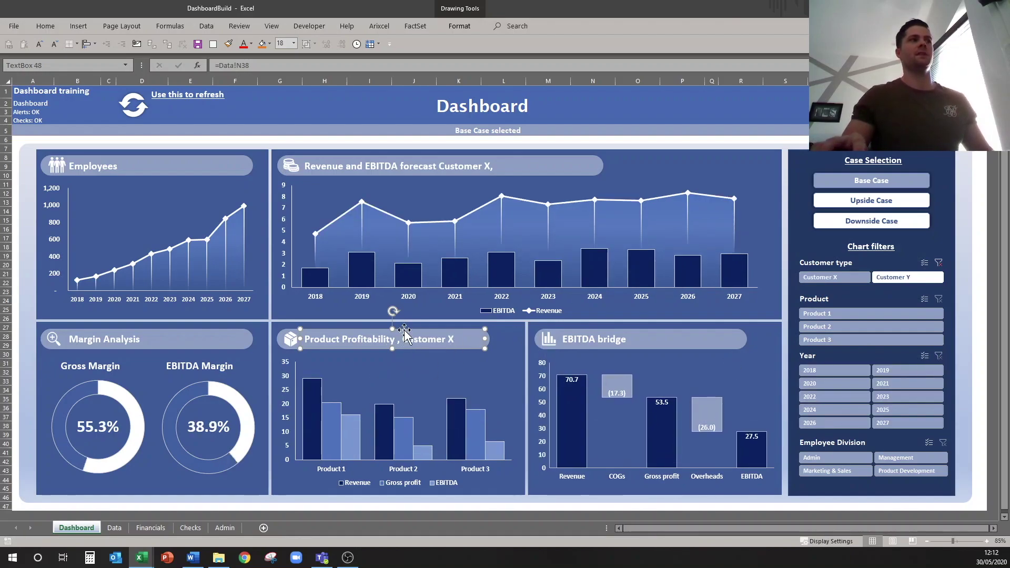
{"action": "left_click", "coordinate": [908, 280]}
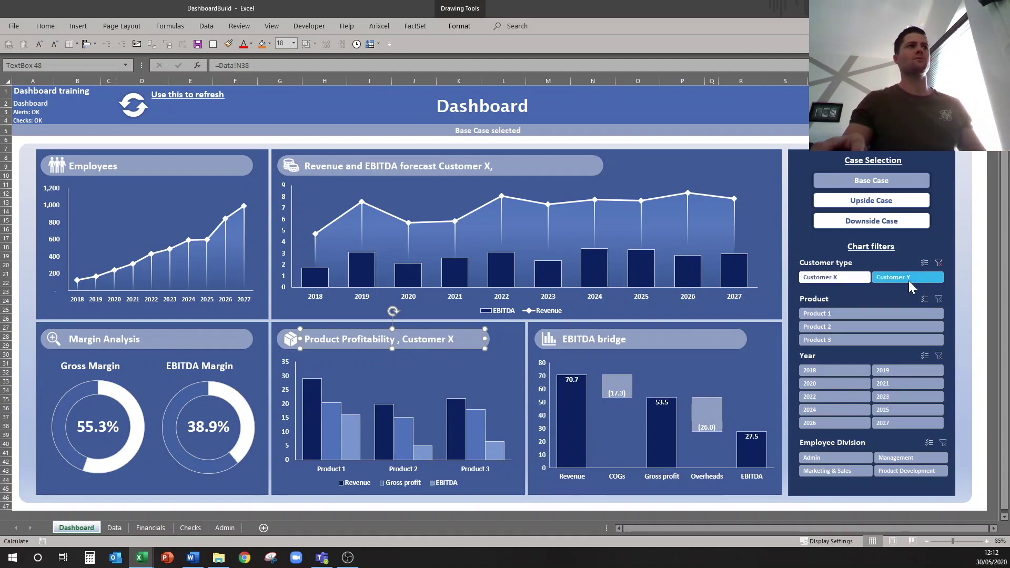
{"action": "left_click", "coordinate": [940, 265]}
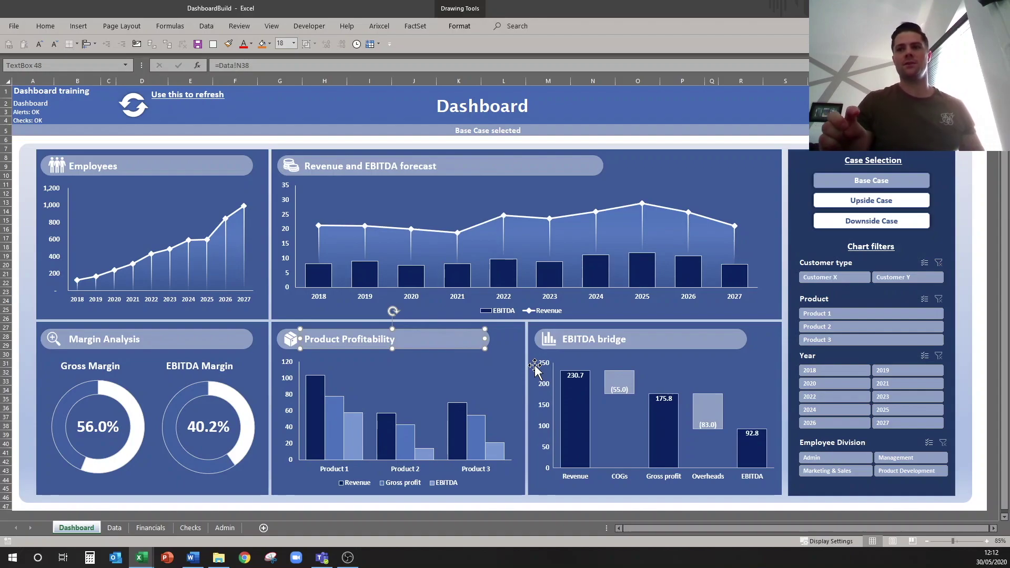
Build the N57 title formula from "EBITDA bridge " and an IF returning nothing when N43 is "(All)", otherwise N43.
{"action": "left_click", "coordinate": [589, 341]}
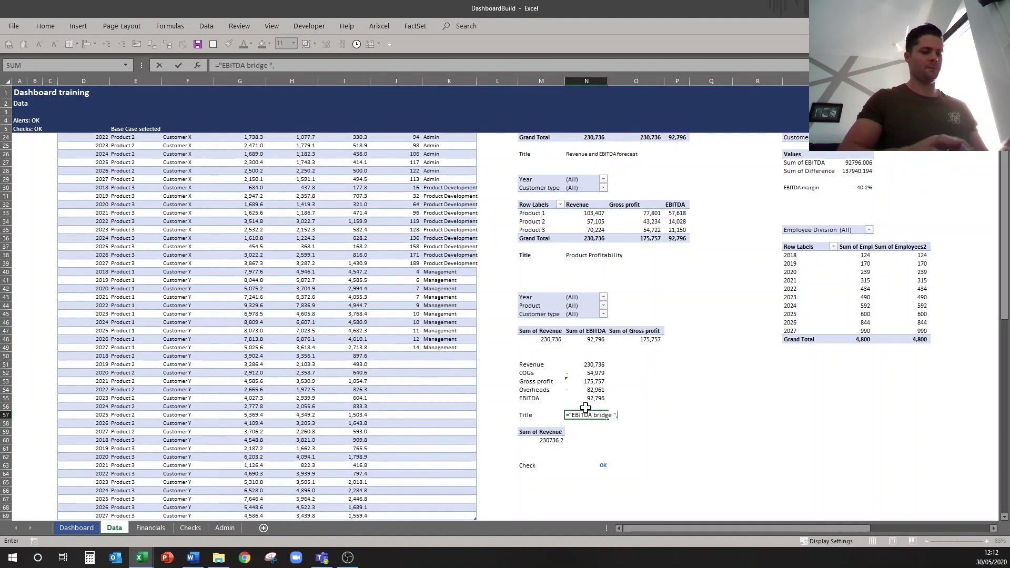
{"action": "key", "text": "BackSpace"}
{"action": "type", "text": "&IF(N43=\"(All)\",\"\",N43)"}
Append IFs to the N57 formula that return nothing when N44 or N45 is "(All)", otherwise ", " followed by that cell.
{"action": "left_click", "coordinate": [358, 66]}
{"action": "type", "text": "&if(N44=\"(All)\",\"\",\", \"&N44)&IF("}
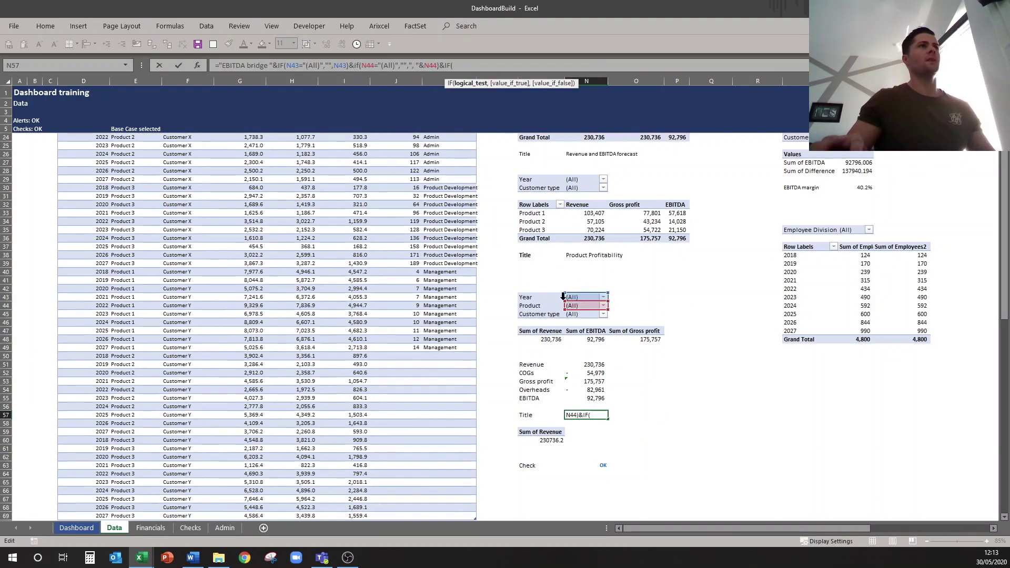
{"action": "type", "text": "N45=\"(All)\",\"\",\", \"&N45)"}
{"action": "key", "text": "Return"}
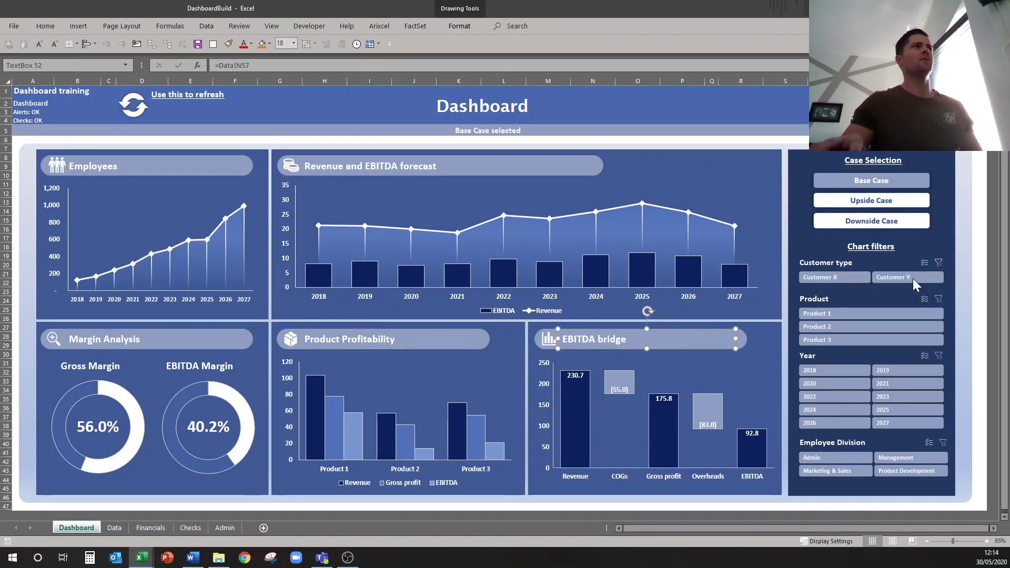
Filter the dashboard to Customer X, year 2018 and Product 2 to test the EBITDA bridge title.
{"action": "left_click", "coordinate": [914, 279]}
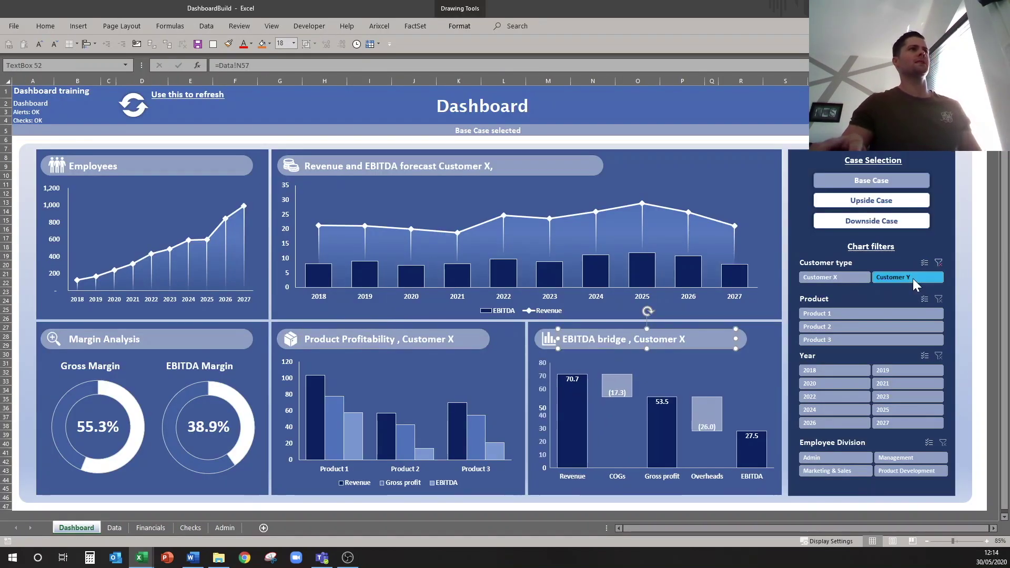
{"action": "left_click", "coordinate": [913, 279]}
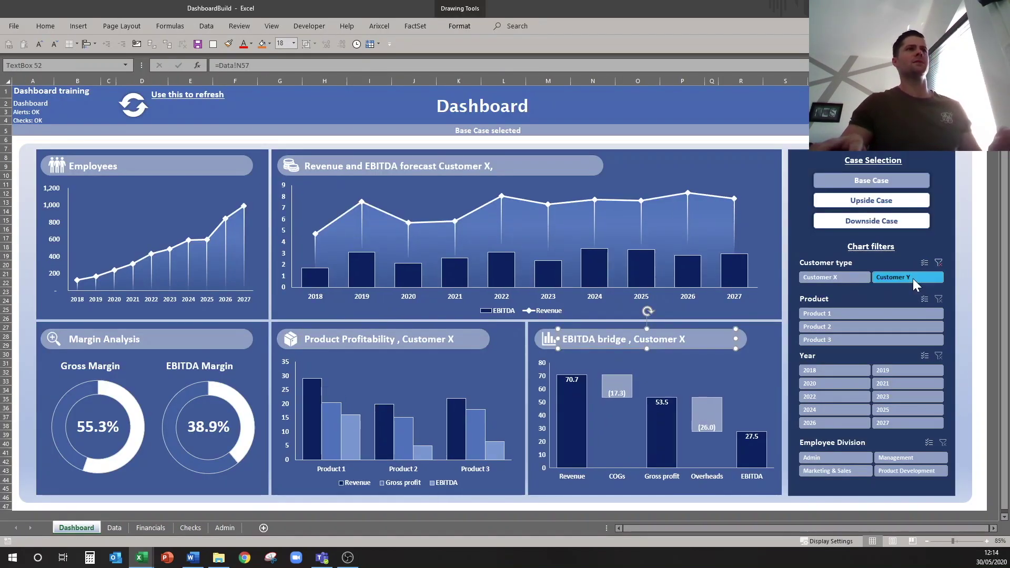
{"action": "left_click", "coordinate": [845, 369]}
{"action": "left_click", "coordinate": [860, 327]}
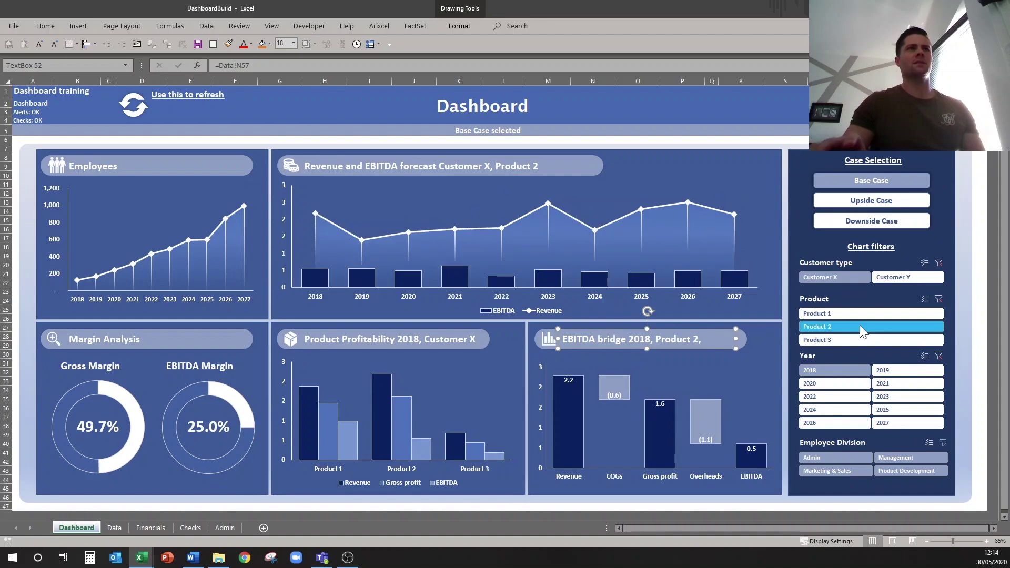
Widen the EBITDA bridge title's rounded rectangle and text box so the full title fits on one line.
{"action": "mouse_move", "coordinate": [735, 339]}
{"action": "left_mouse_down"}
{"action": "mouse_move", "coordinate": [767, 339]}
{"action": "mouse_move", "coordinate": [716, 339]}
{"action": "left_mouse_up"}
{"action": "left_click", "coordinate": [747, 339]}
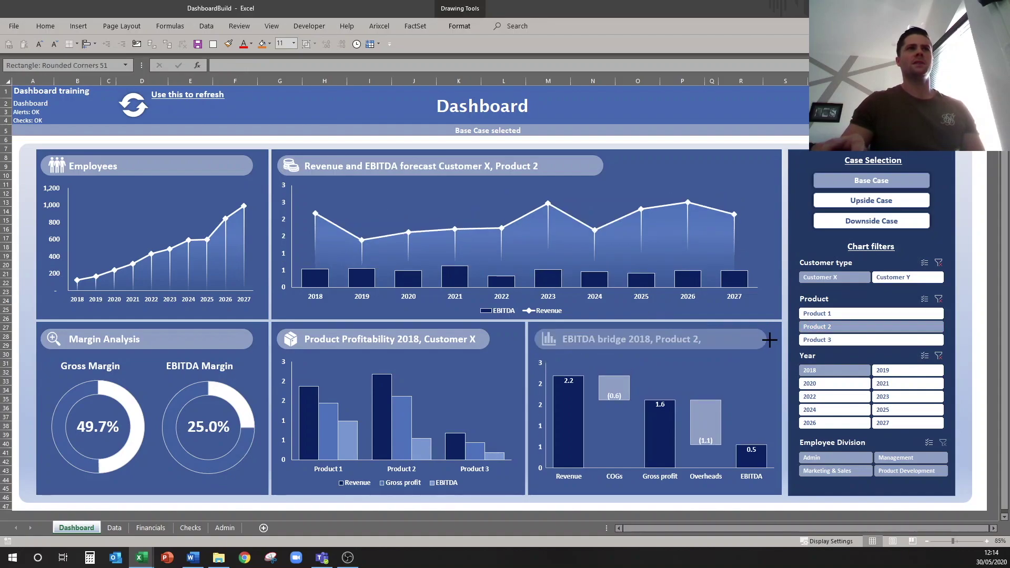
{"action": "mouse_move", "coordinate": [770, 340]}
{"action": "left_mouse_down"}
{"action": "mouse_move", "coordinate": [779, 340]}
{"action": "mouse_move", "coordinate": [769, 339]}
{"action": "left_mouse_up"}
{"action": "left_click", "coordinate": [693, 343]}
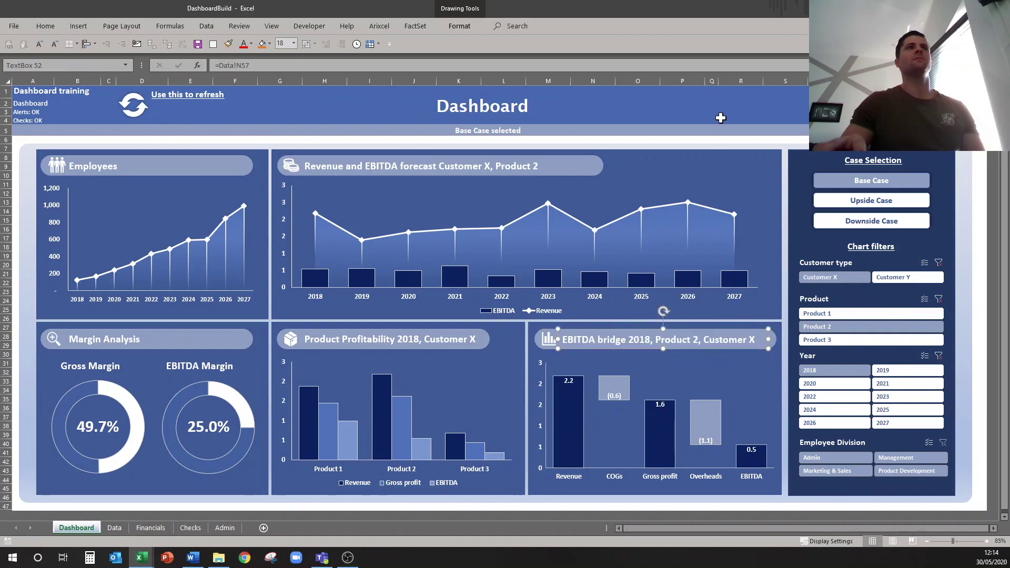
{"action": "left_click", "coordinate": [722, 117]}
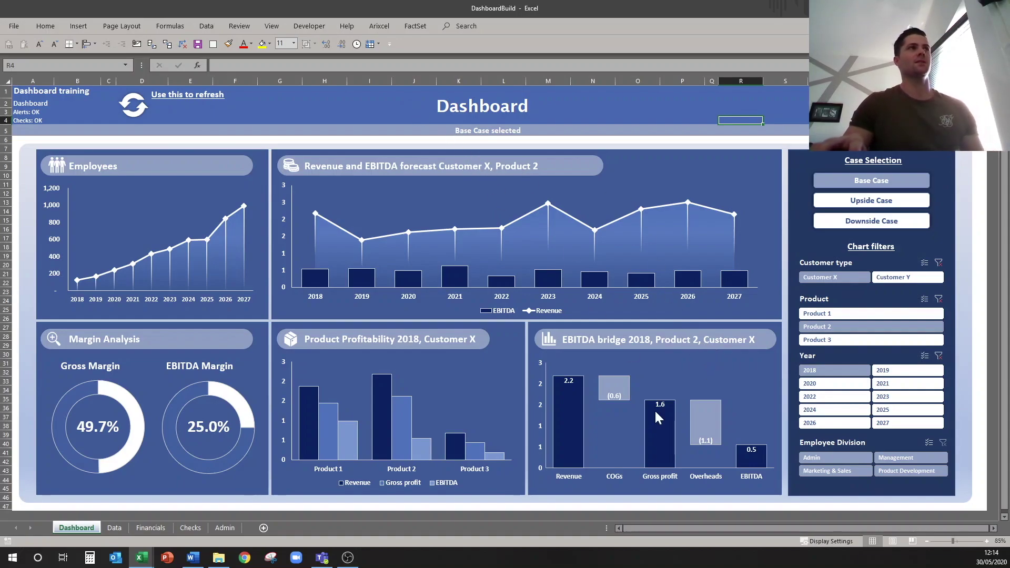
Reorder the N57 formula so the customer type from N45 precedes the product from N44, and return to the Dashboard sheet.
{"action": "left_click", "coordinate": [114, 528]}
{"action": "left_click", "coordinate": [376, 65]}
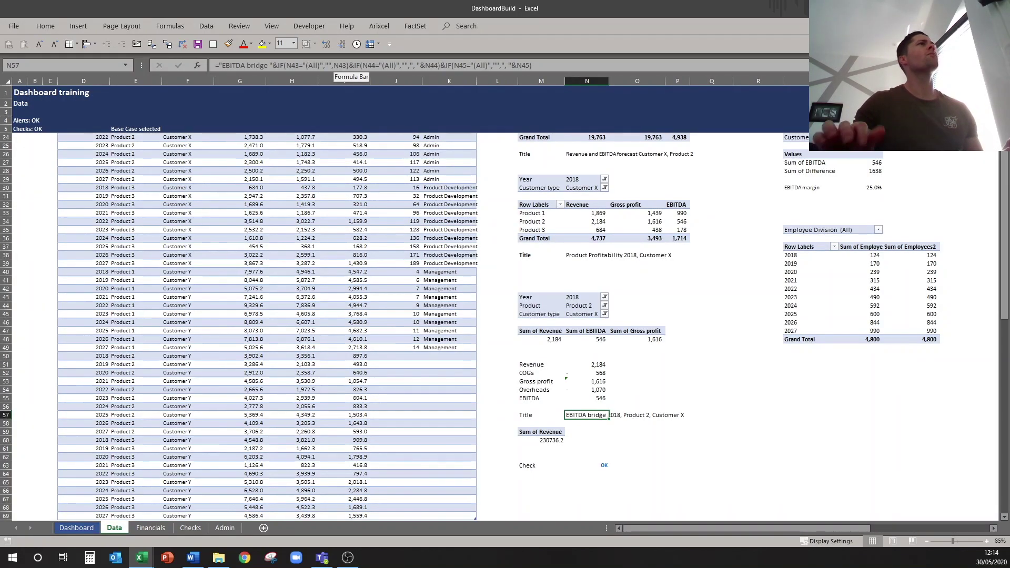
{"action": "key", "text": "Return"}
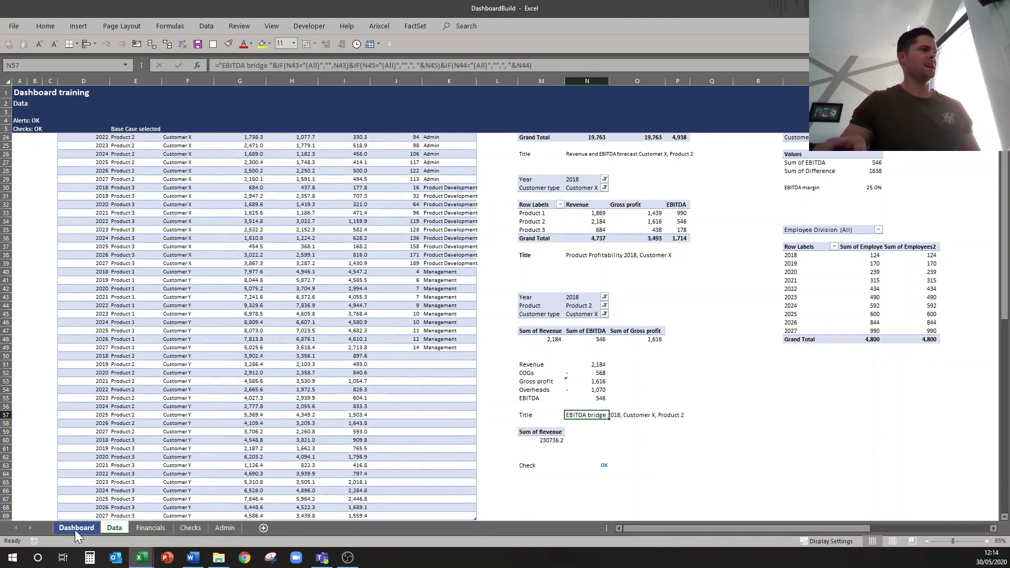
{"action": "key", "text": "ctrl+Page_Up"}
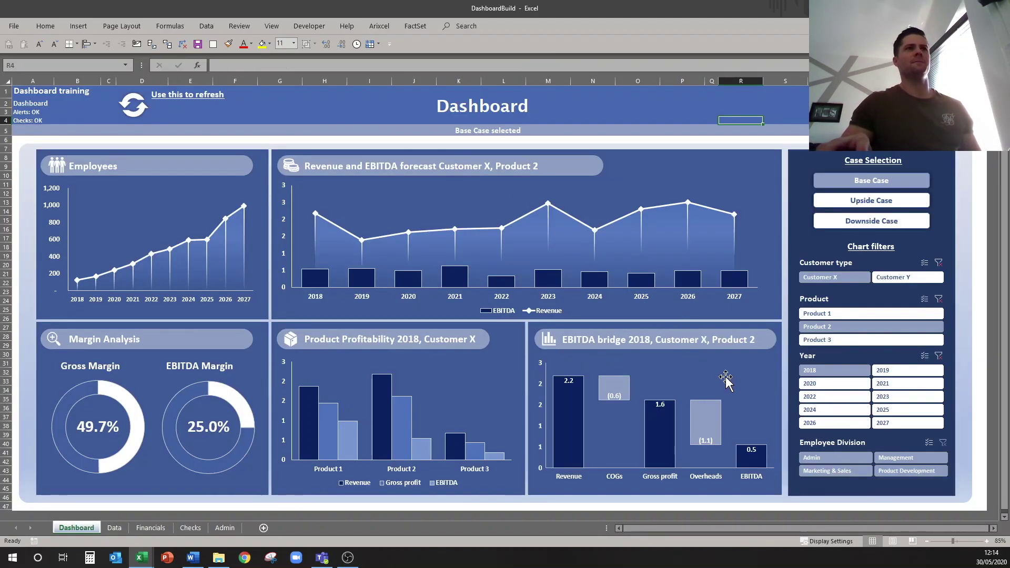
Select the Margin Analysis title text on the dashboard, and enter the label "Title" in S20 below the gross margin on the Data sheet.
{"action": "left_click", "coordinate": [123, 339]}
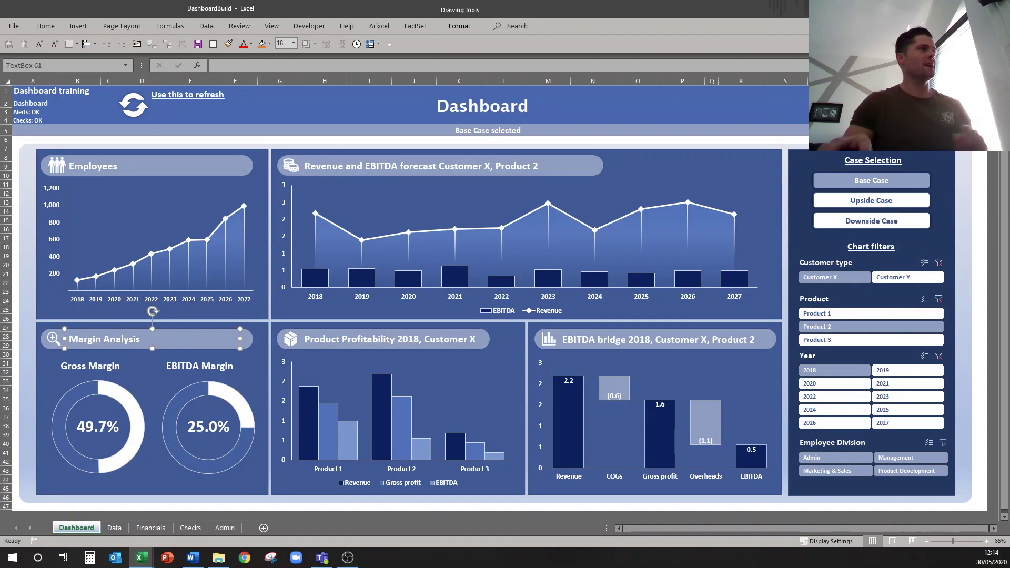
{"action": "triple_click", "coordinate": [124, 340]}
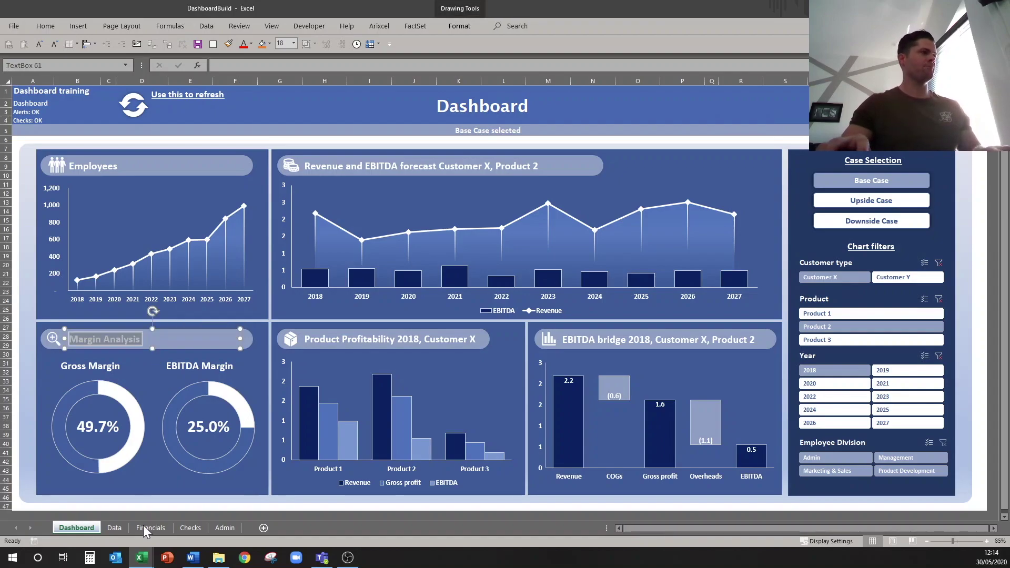
{"action": "left_click", "coordinate": [115, 528]}
{"action": "left_click", "coordinate": [598, 448]}
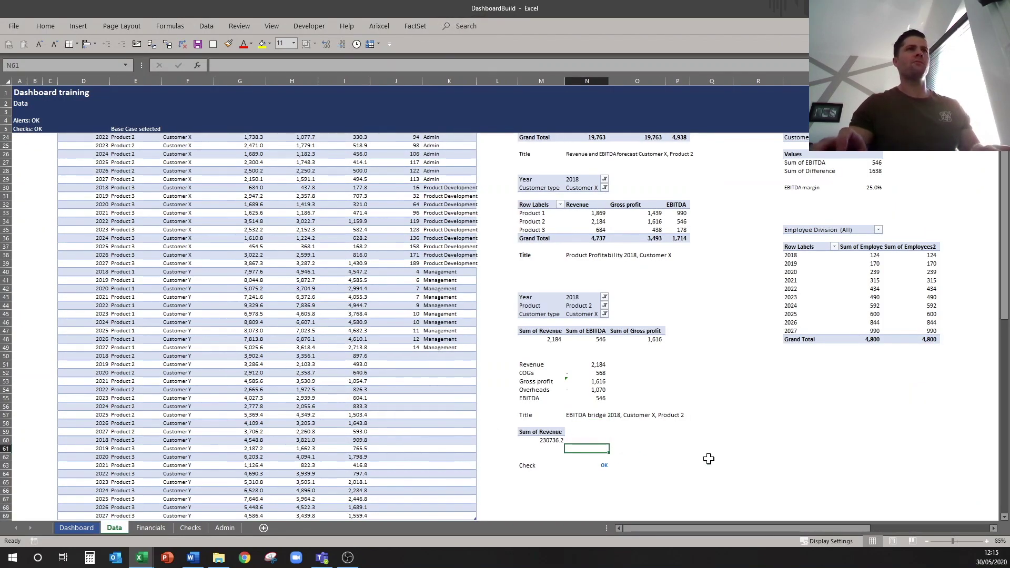
{"action": "scroll", "coordinate": [732, 448], "scroll_direction": "up", "scroll_amount": 5}
{"action": "scroll", "coordinate": [735, 447], "scroll_direction": "up", "scroll_amount": 1}
{"action": "left_click", "coordinate": [935, 170]}
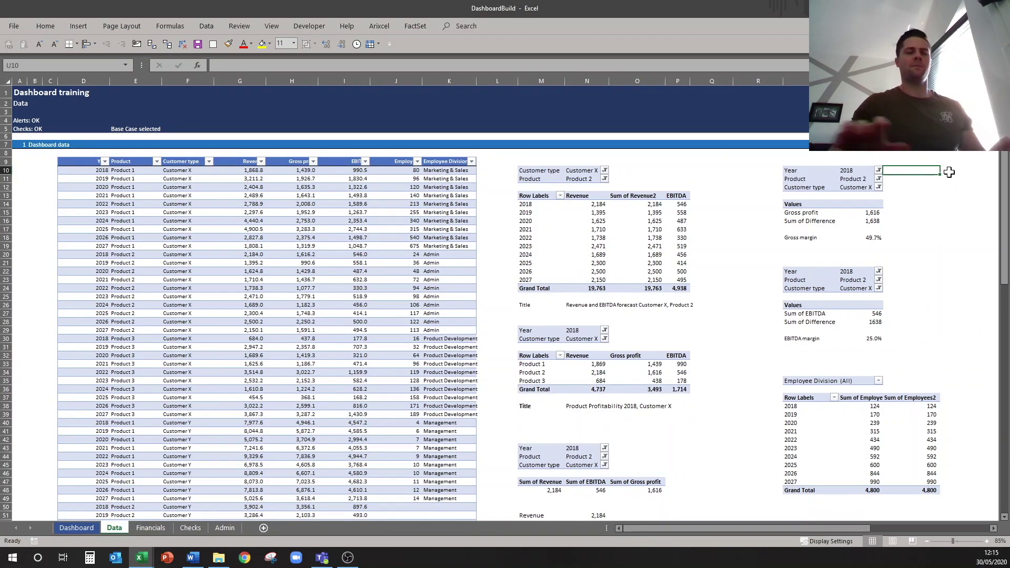
{"action": "left_click", "coordinate": [821, 256]}
{"action": "type", "text": "Title"}
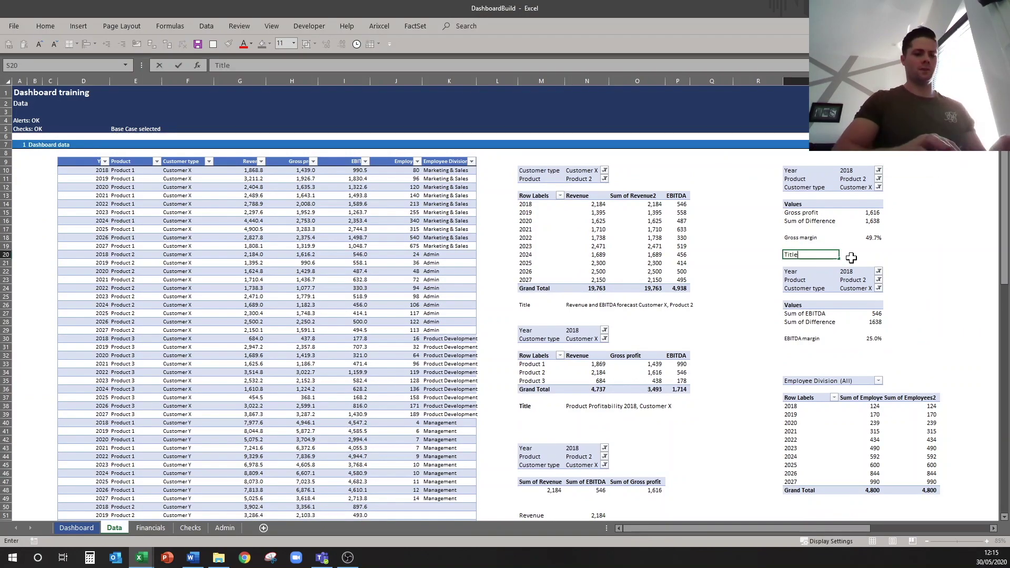
Enter the beginning of the margin title formula in T20 as ="Margin Analysis "&if.
{"action": "left_click", "coordinate": [851, 256]}
{"action": "type", "text": "=\"Margin Analysis \"&if"}
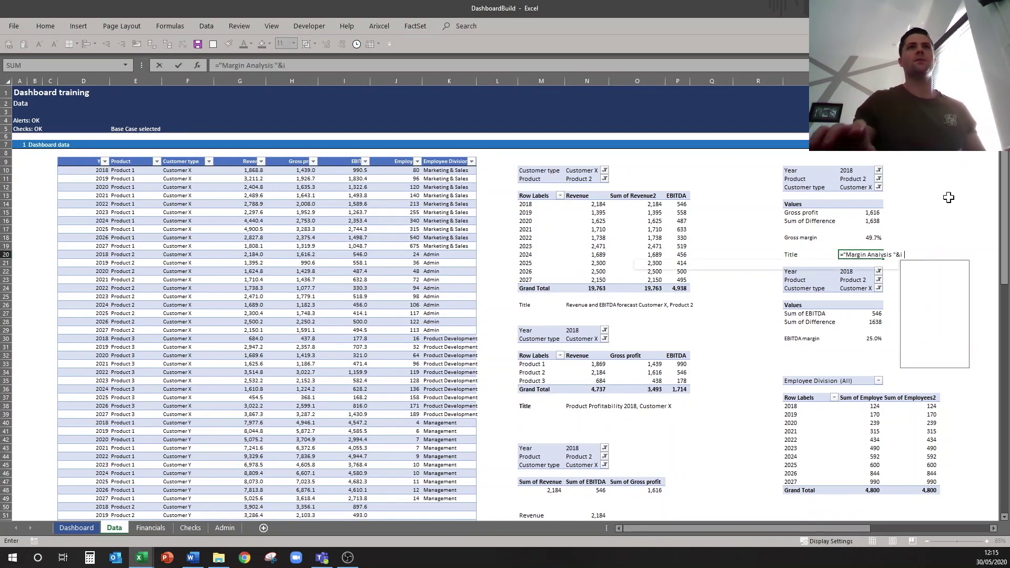
{"action": "key", "text": "ctrl+Return"}
Copy the chain of IF conditions from the EBITDA bridge title formula in N57, leaving that cell unchanged.
{"action": "scroll", "coordinate": [581, 413], "scroll_direction": "down", "scroll_amount": 4}
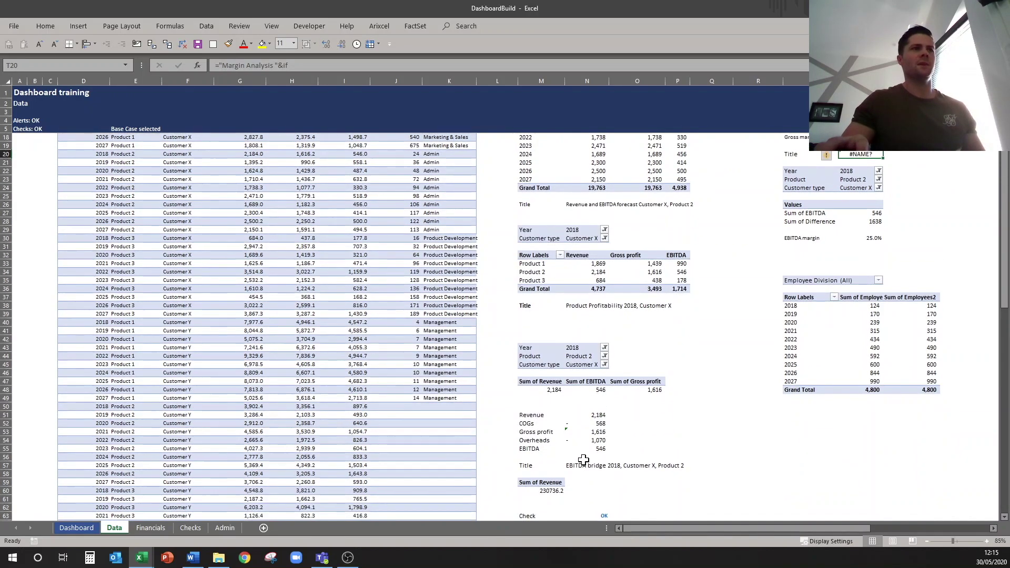
{"action": "left_click", "coordinate": [579, 466]}
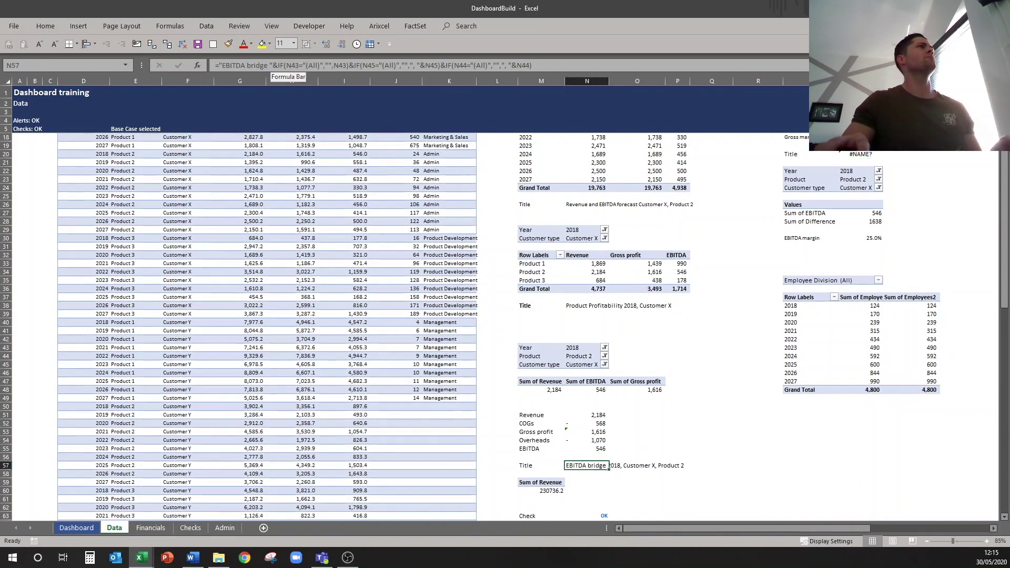
{"action": "key", "text": "F2"}
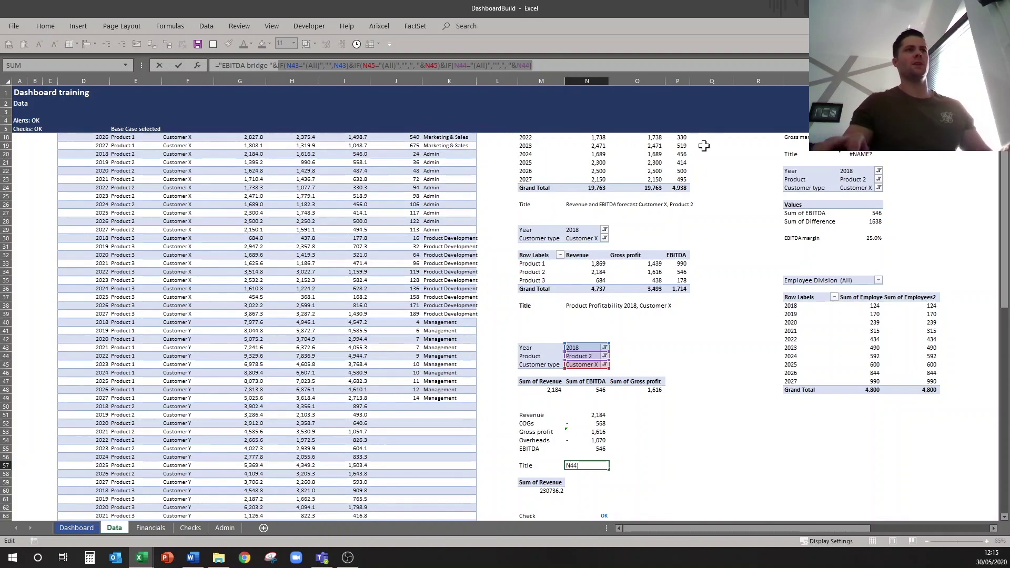
{"action": "key", "text": "Escape"}
Replace the unfinished "&if" in T20 with the copied IF conditions, joined to "Margin Analysis " with an ampersand.
{"action": "scroll", "coordinate": [887, 231], "scroll_direction": "up", "scroll_amount": 4}
{"action": "left_click", "coordinate": [865, 254]}
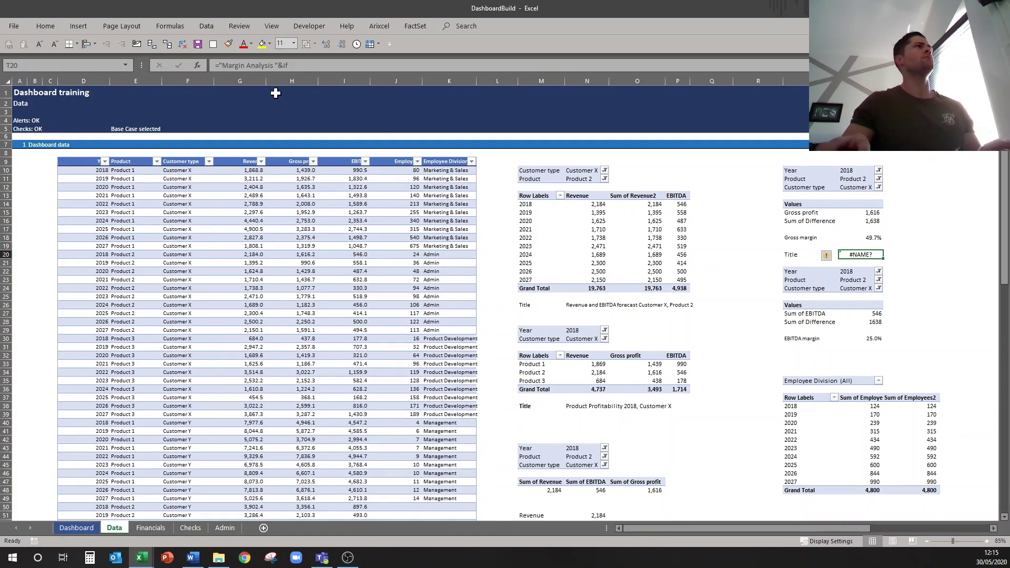
{"action": "key", "text": "F2"}
{"action": "key", "text": "BackSpace"}
{"action": "key", "text": "BackSpace"}
{"action": "key", "text": "BackSpace"}
{"action": "type", "text": "IF(N43=\"(All)\",\"\",N43)&IF(N45=\"(All)\",\"\",\", \"&N45)&IF(N44=\"(All)\",\"\",\", \"&N44)"}
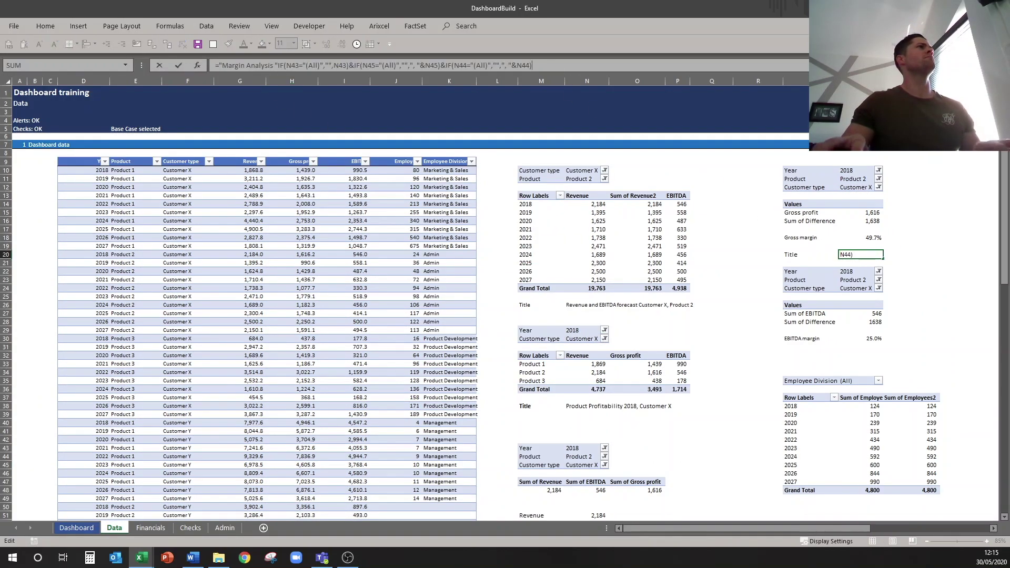
{"action": "left_click", "coordinate": [278, 65]}
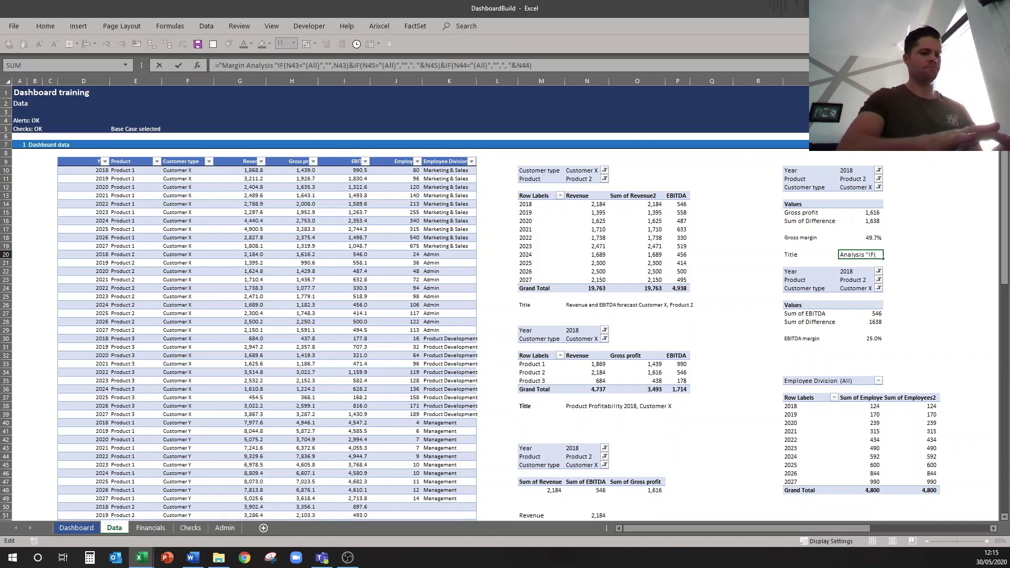
{"action": "type", "text": "&"}
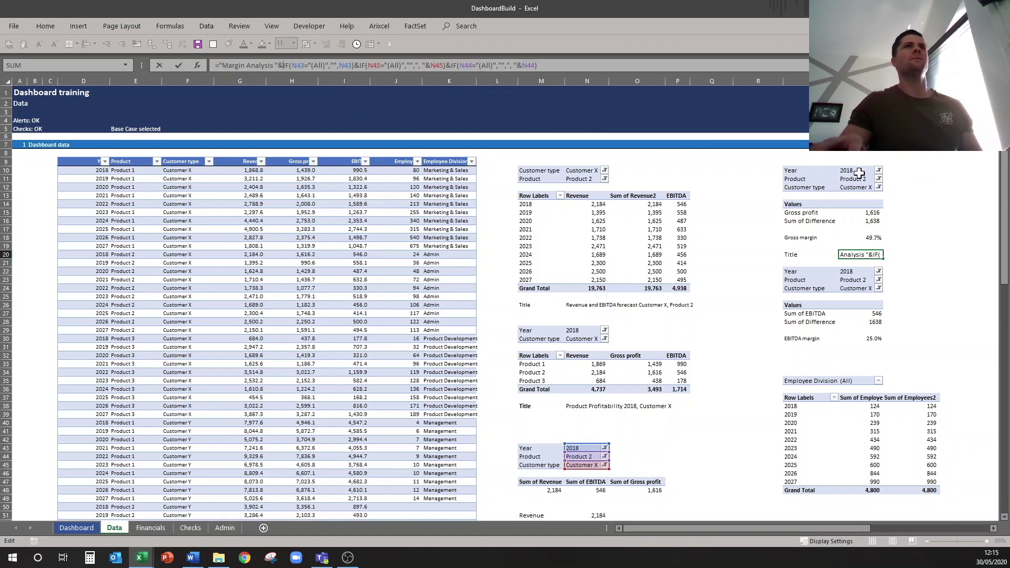
Point both references in the first IF of the T20 formula to the year filter cell T10 instead of N43.
{"action": "left_click", "coordinate": [304, 65]}
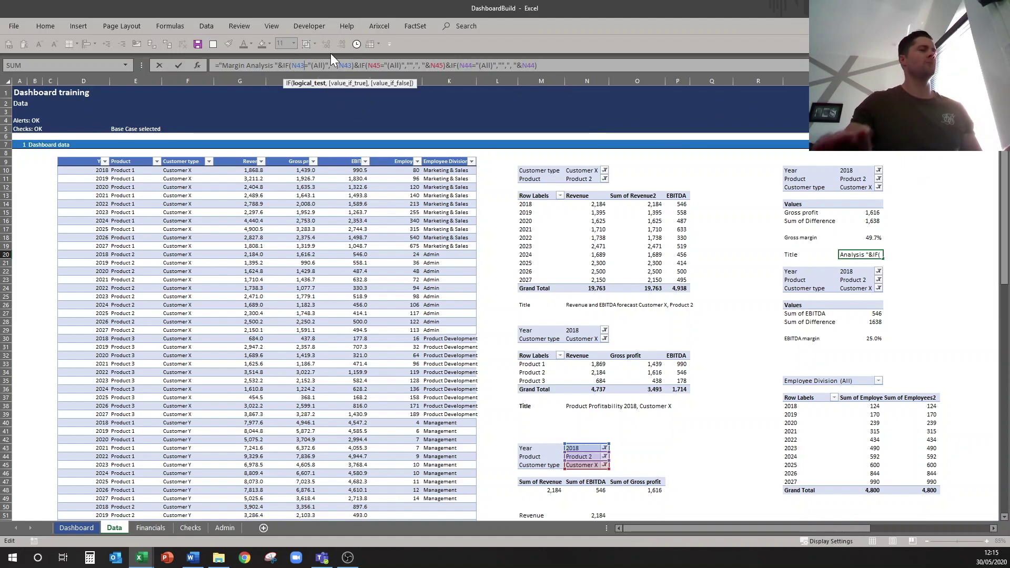
{"action": "key", "text": "BackSpace"}
{"action": "key", "text": "BackSpace"}
{"action": "key", "text": "BackSpace"}
{"action": "type", "text": "T10"}
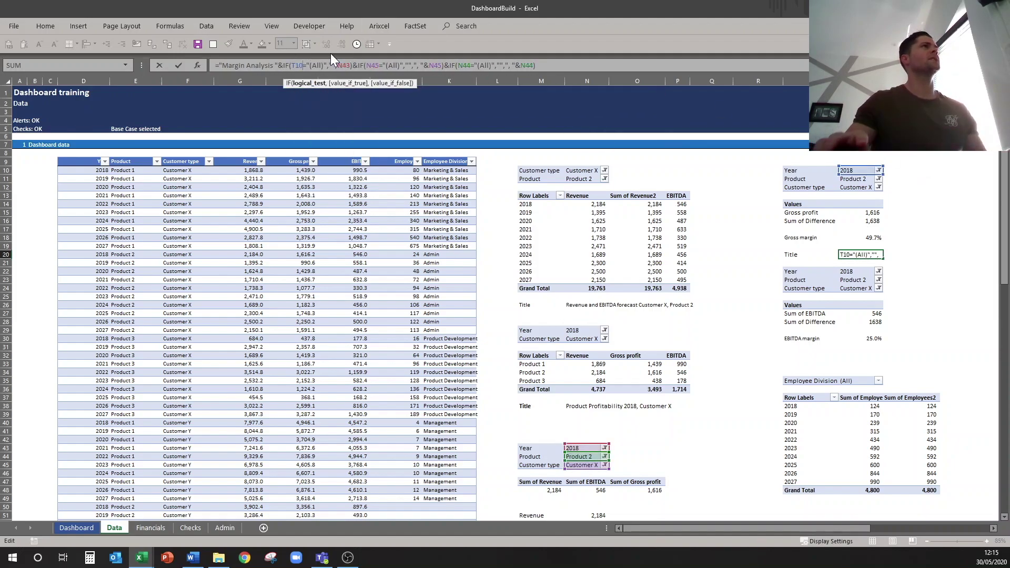
{"action": "left_click", "coordinate": [350, 65]}
{"action": "key", "text": "BackSpace"}
{"action": "key", "text": "BackSpace"}
{"action": "key", "text": "BackSpace"}
{"action": "key", "text": "BackSpace"}
{"action": "type", "text": "T10"}
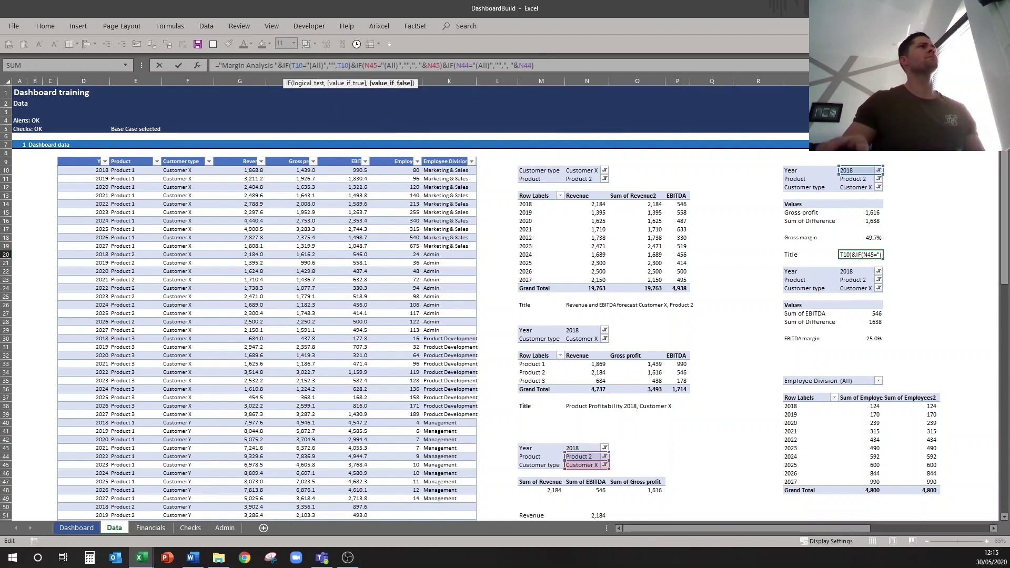
Change both N45 references in the second IF of the T20 formula to the product filter cell T11.
{"action": "left_click", "coordinate": [374, 65]}
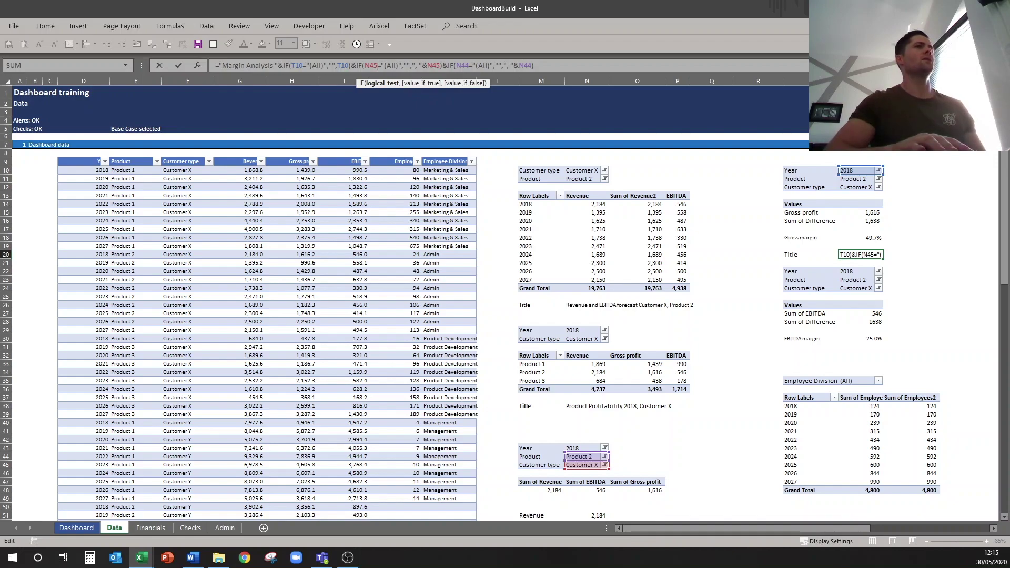
{"action": "key", "text": "Delete"}
{"action": "key", "text": "BackSpace"}
{"action": "key", "text": "BackSpace"}
{"action": "type", "text": "t11"}
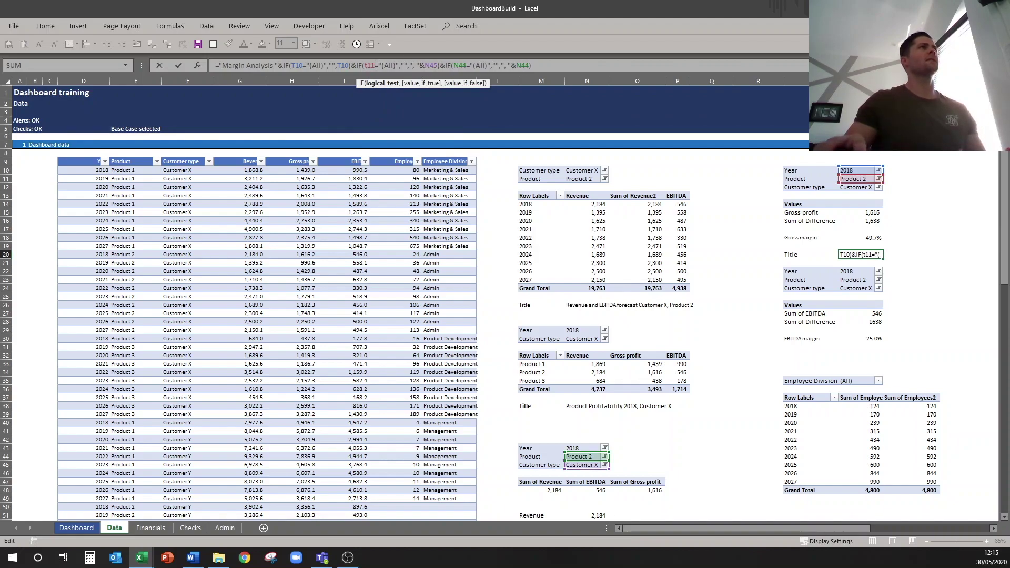
{"action": "left_click", "coordinate": [433, 65]}
{"action": "key", "text": "BackSpace"}
{"action": "key", "text": "BackSpace"}
{"action": "key", "text": "Delete"}
{"action": "type", "text": "t11"}
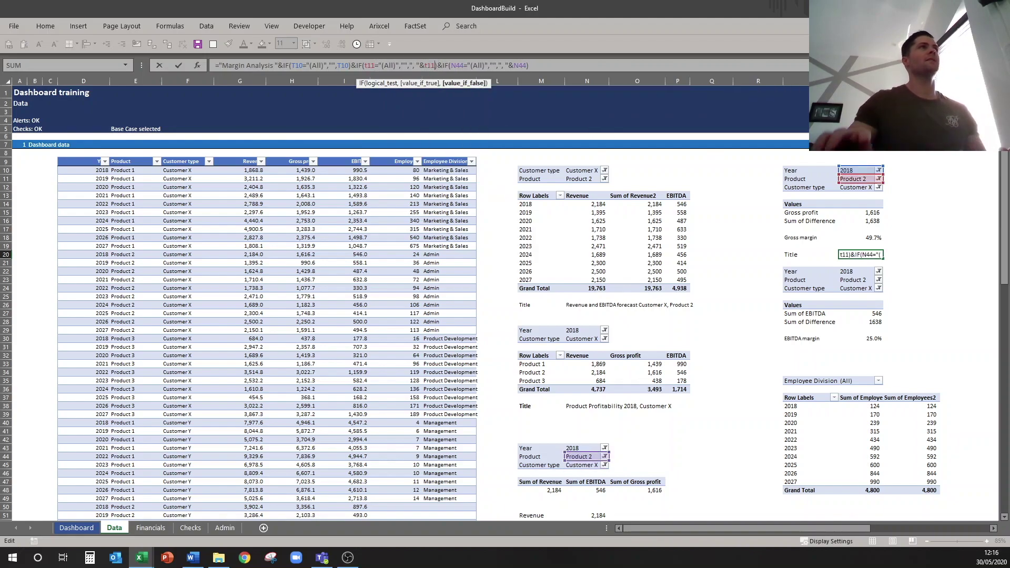
Change both N44 references in the last IF of the T20 formula to customer type cell T12, and commit the formula.
{"action": "left_click", "coordinate": [464, 65]}
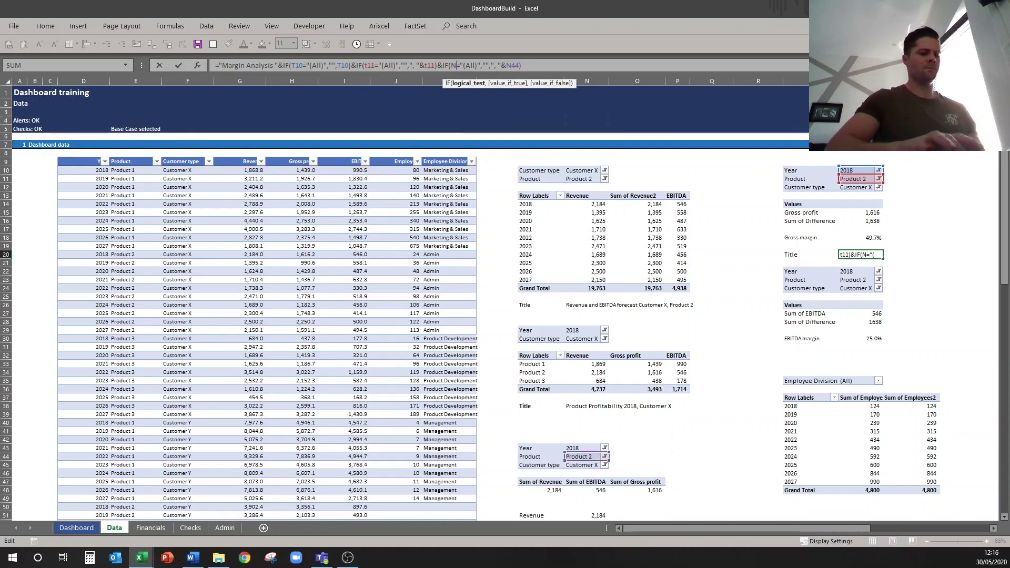
{"action": "key", "text": "BackSpace"}
{"action": "type", "text": "t12"}
{"action": "left_click", "coordinate": [542, 67]}
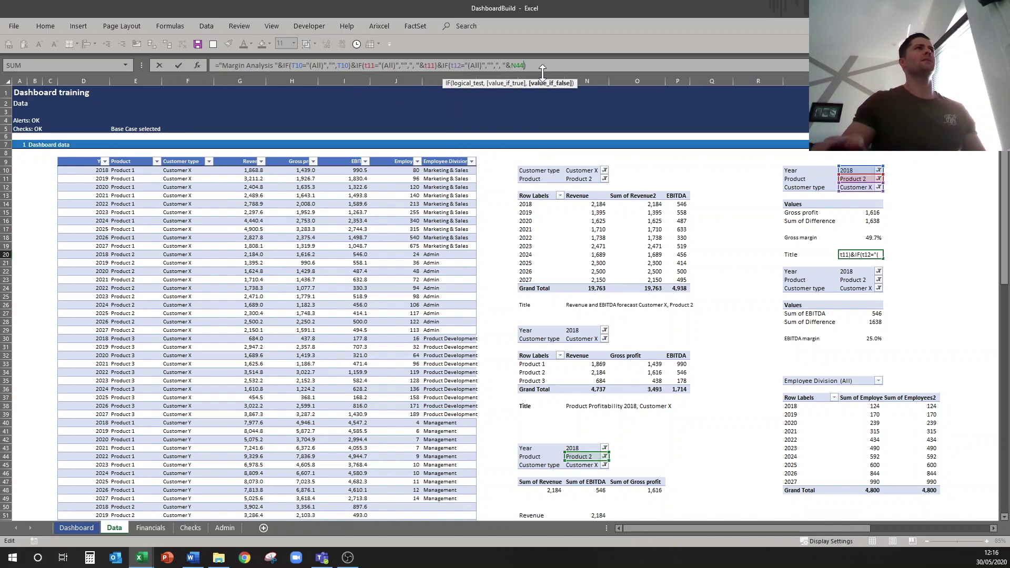
{"action": "key", "text": "BackSpace"}
{"action": "key", "text": "BackSpace"}
{"action": "key", "text": "BackSpace"}
{"action": "type", "text": "t12"}
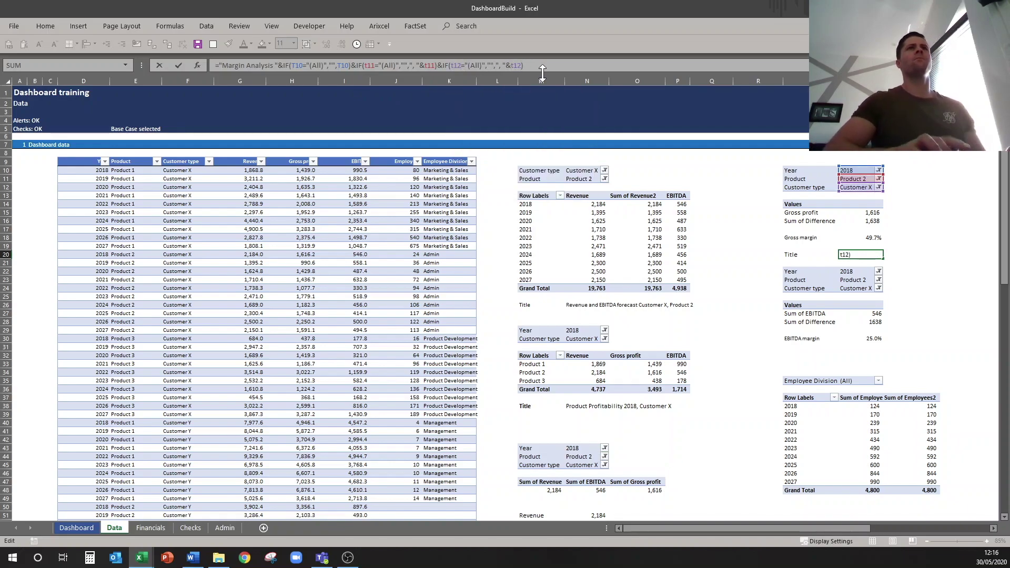
{"action": "key", "text": "Return"}
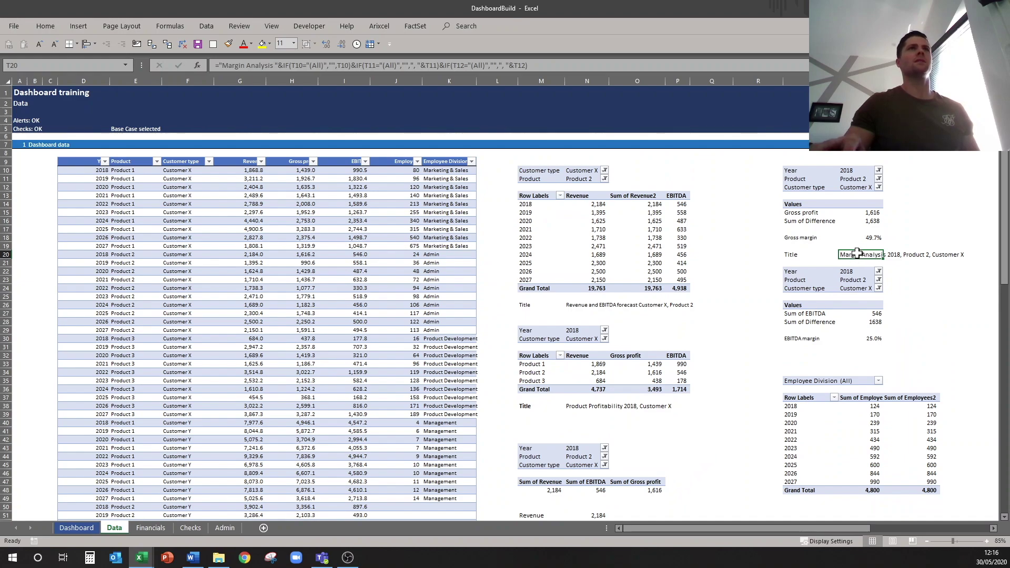
Swap the T11 and T12 references in the T20 formula so the customer type comes before the product.
{"action": "key", "text": "F2"}
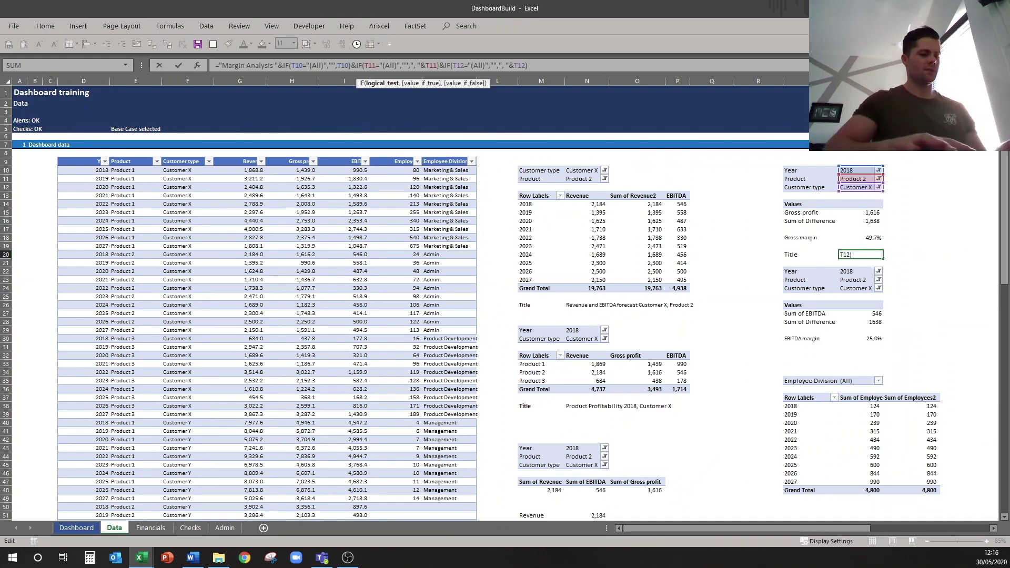
{"action": "key", "text": "Delete"}
{"action": "type", "text": "2"}
{"action": "left_click", "coordinate": [434, 65]}
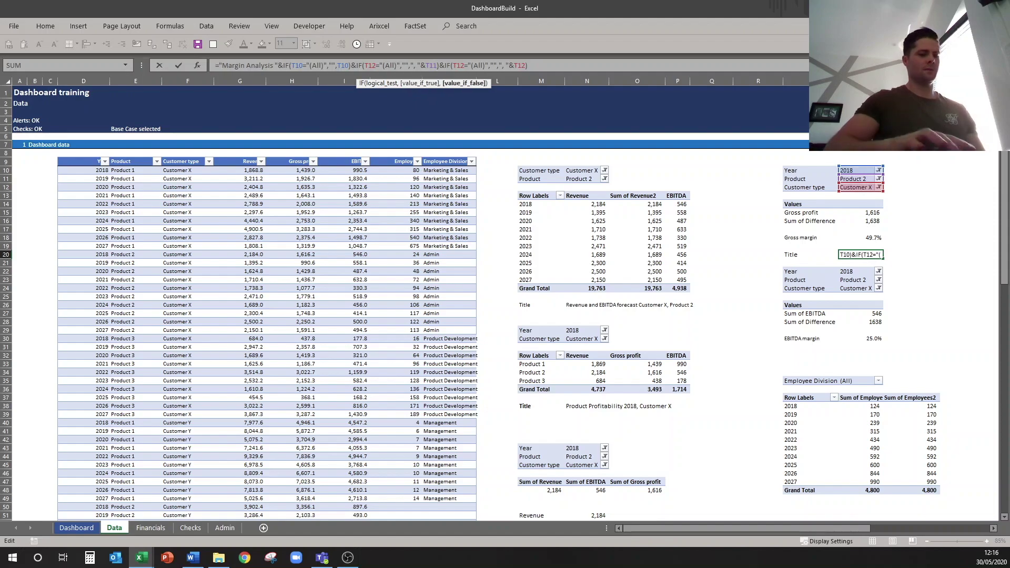
{"action": "key", "text": "Delete"}
{"action": "type", "text": "2"}
{"action": "left_click", "coordinate": [465, 66]}
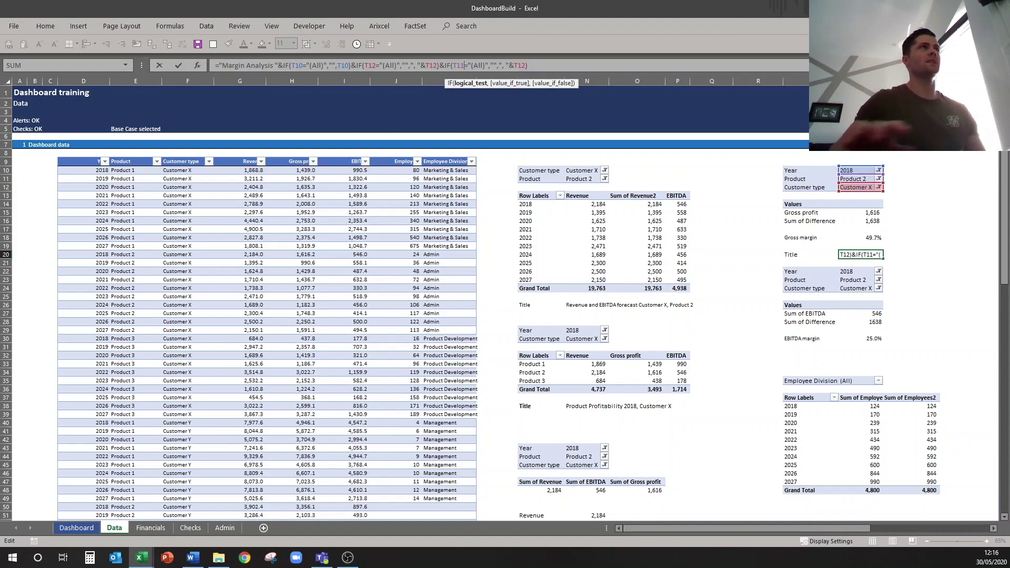
{"action": "left_click", "coordinate": [525, 65]}
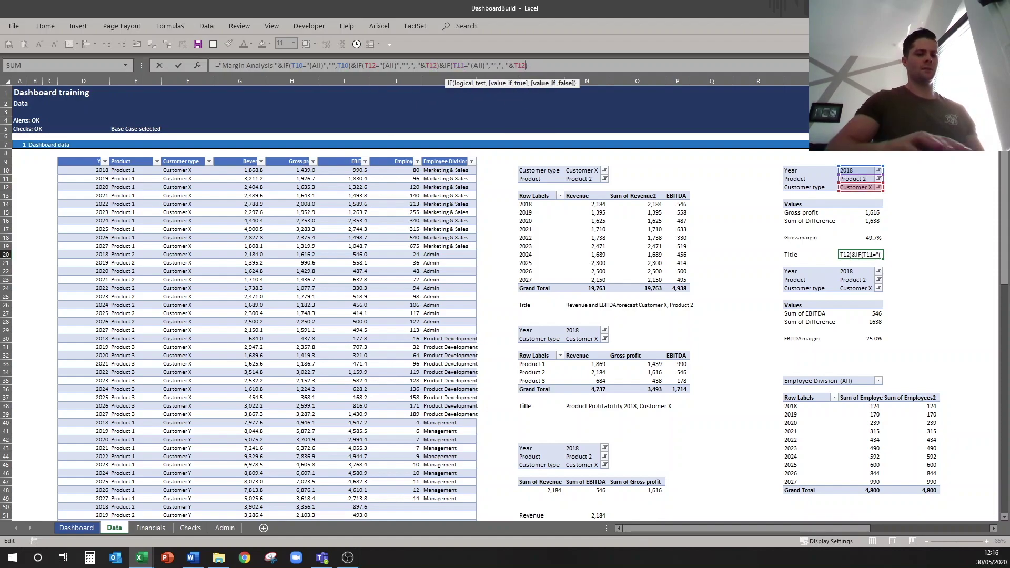
{"action": "key", "text": "BackSpace"}
{"action": "type", "text": "1"}
{"action": "key", "text": "Return"}
On the Dashboard sheet, clear the static Margin Analysis title text and link its text box to =Data!T20.
{"action": "left_click", "coordinate": [93, 527]}
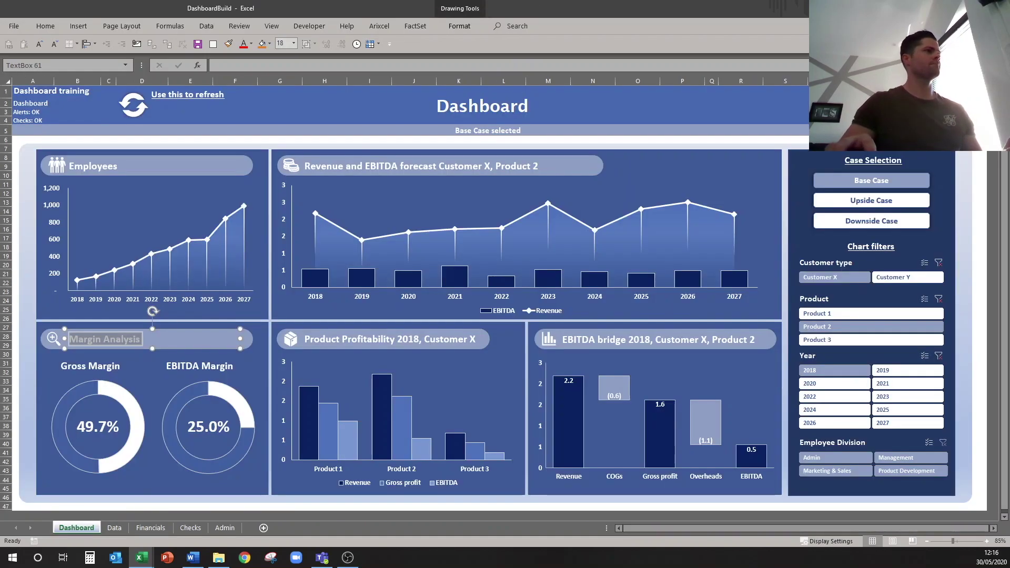
{"action": "left_click", "coordinate": [143, 340]}
{"action": "left_click_drag", "start_coordinate": [68, 340], "coordinate": [158, 358]}
{"action": "key", "text": "Delete"}
{"action": "left_click", "coordinate": [215, 65]}
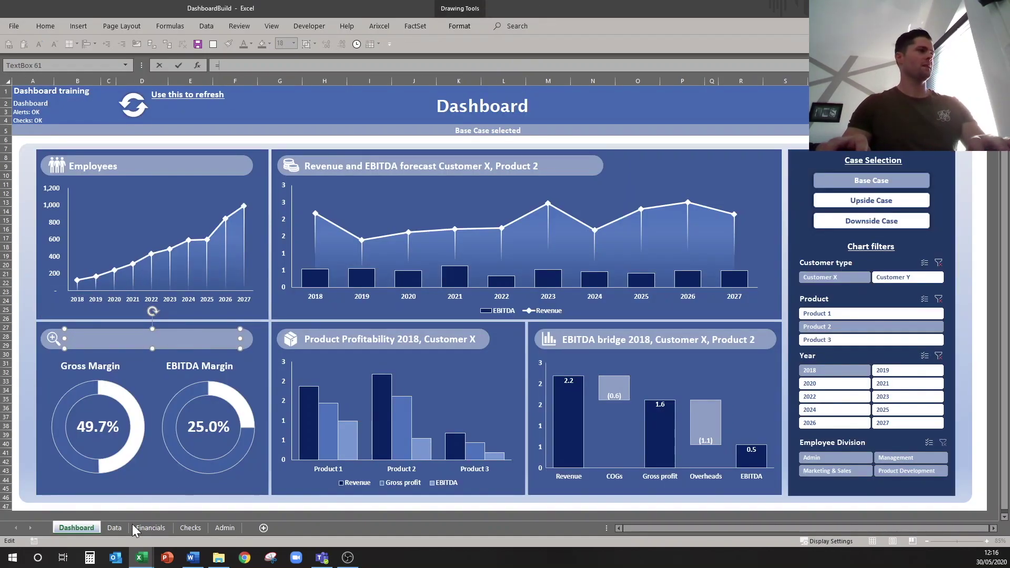
{"action": "left_click", "coordinate": [114, 528]}
{"action": "left_click", "coordinate": [848, 254]}
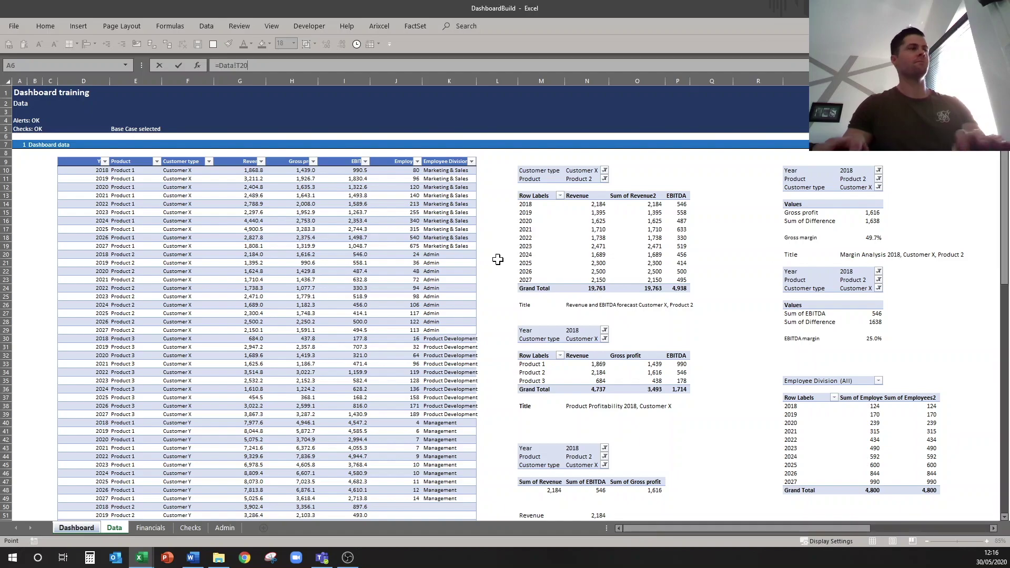
{"action": "key", "text": "Return"}
Copy the formatting of the Product Profitability title onto the Margin Analysis title text box.
{"action": "left_click", "coordinate": [352, 334]}
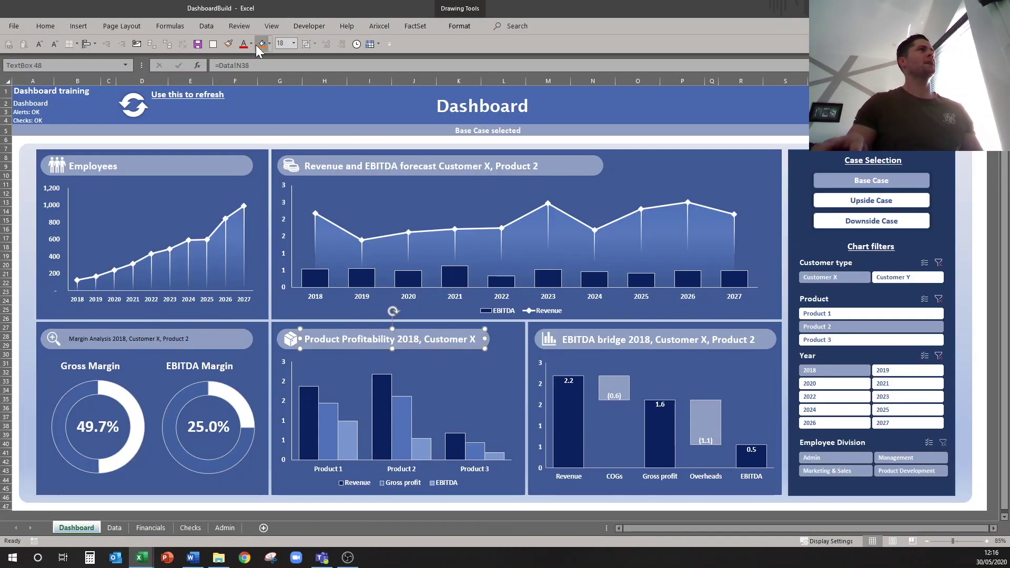
{"action": "left_click", "coordinate": [229, 44]}
{"action": "left_click", "coordinate": [115, 342]}
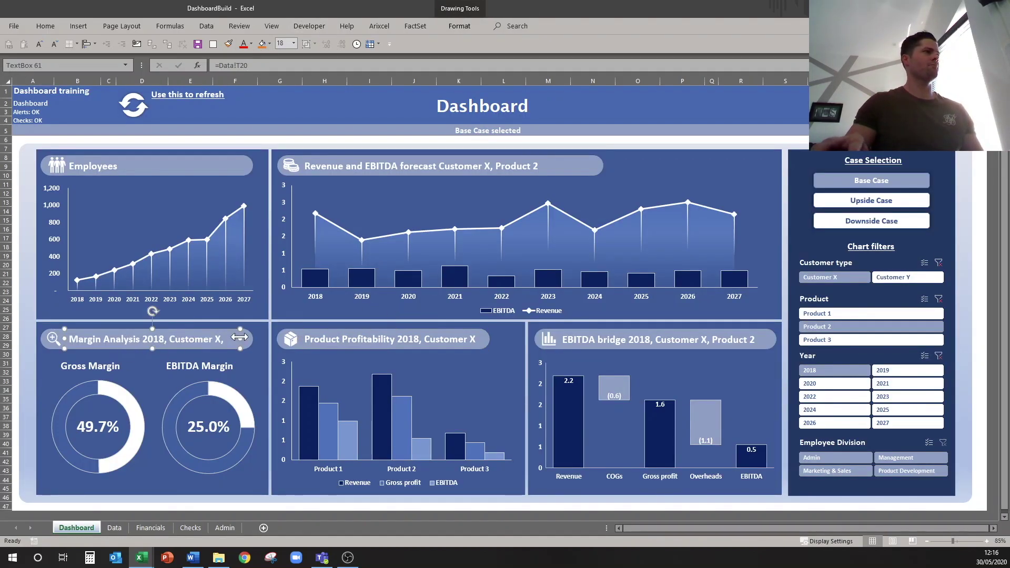
Widen the Margin Analysis title's rounded rectangle and text box to fit the full title, and nudge the text box left.
{"action": "left_click", "coordinate": [259, 341]}
{"action": "left_click", "coordinate": [239, 341]}
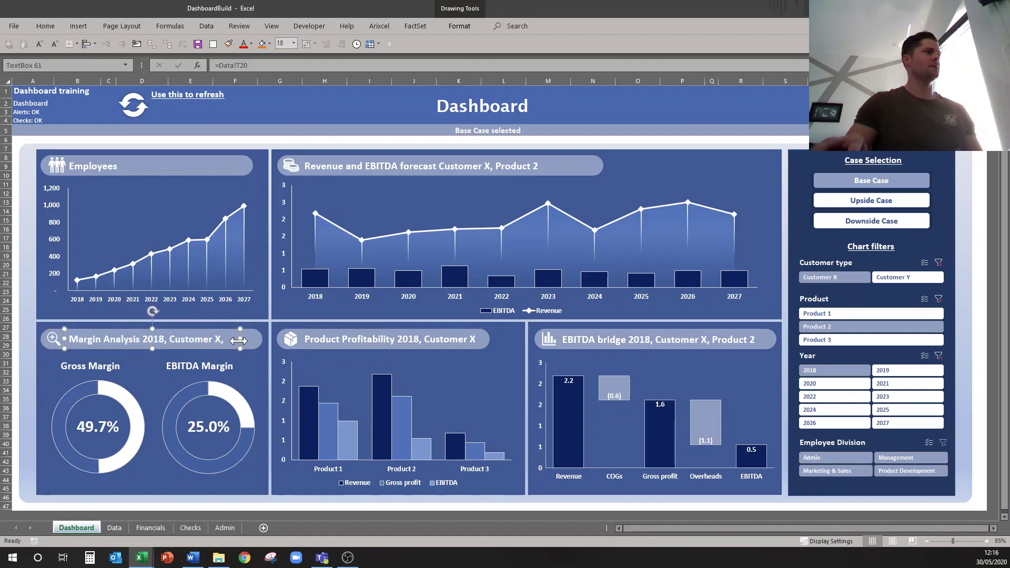
{"action": "left_click_drag", "start_coordinate": [242, 338], "coordinate": [275, 339]}
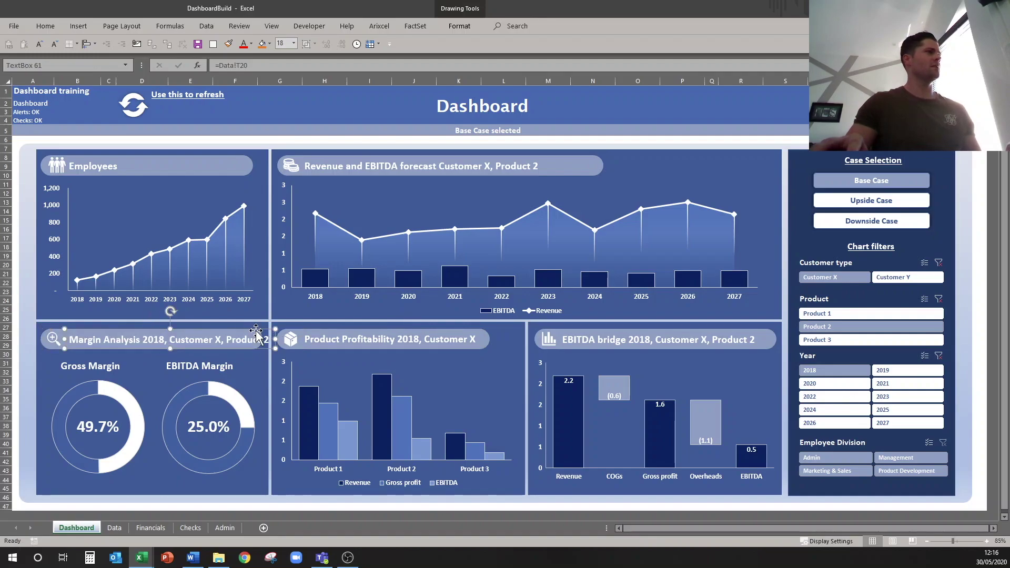
{"action": "key", "text": "Left"}
{"action": "key", "text": "Left"}
{"action": "key", "text": "Left"}
{"action": "key", "text": "Left"}
{"action": "key", "text": "Left"}
{"action": "key", "text": "Left"}
{"action": "key", "text": "Left"}
{"action": "key", "text": "Left"}
{"action": "key", "text": "Left"}
{"action": "key", "text": "Left"}
{"action": "key", "text": "Left"}
{"action": "key", "text": "Left"}
{"action": "key", "text": "Left"}
{"action": "key", "text": "Left"}
{"action": "key", "text": "Left"}
{"action": "key", "text": "Left"}
{"action": "key", "text": "Left"}
{"action": "key", "text": "Left"}
{"action": "key", "text": "Left"}
{"action": "key", "text": "Left"}
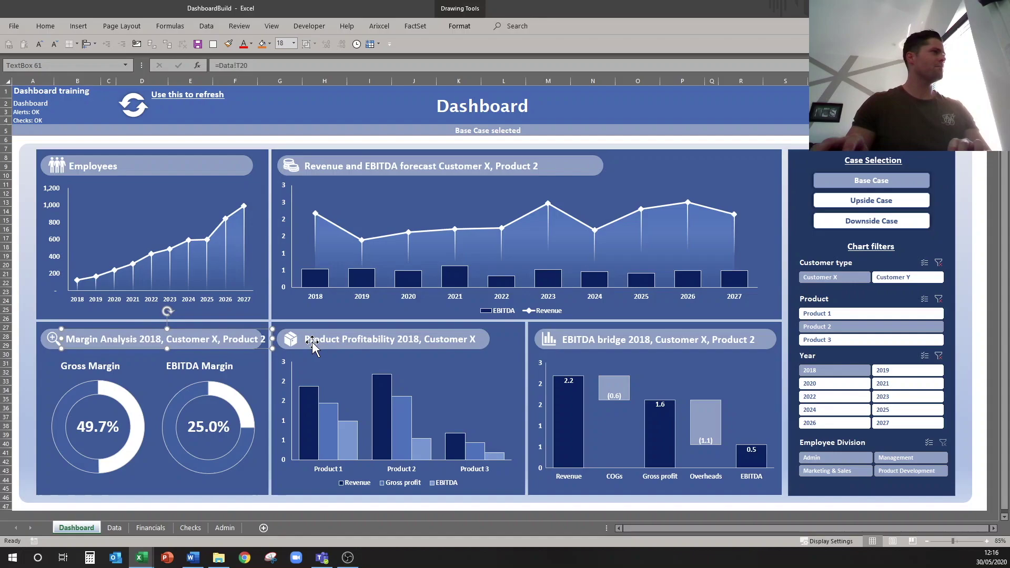
Nudge the magnifying glass icon slightly left to clear the Margin Analysis title, and deselect it.
{"action": "left_click", "coordinate": [52, 339]}
{"action": "key", "text": "Left"}
{"action": "key", "text": "Left"}
{"action": "key", "text": "Left"}
{"action": "key", "text": "Left"}
{"action": "key", "text": "Left"}
{"action": "key", "text": "Left"}
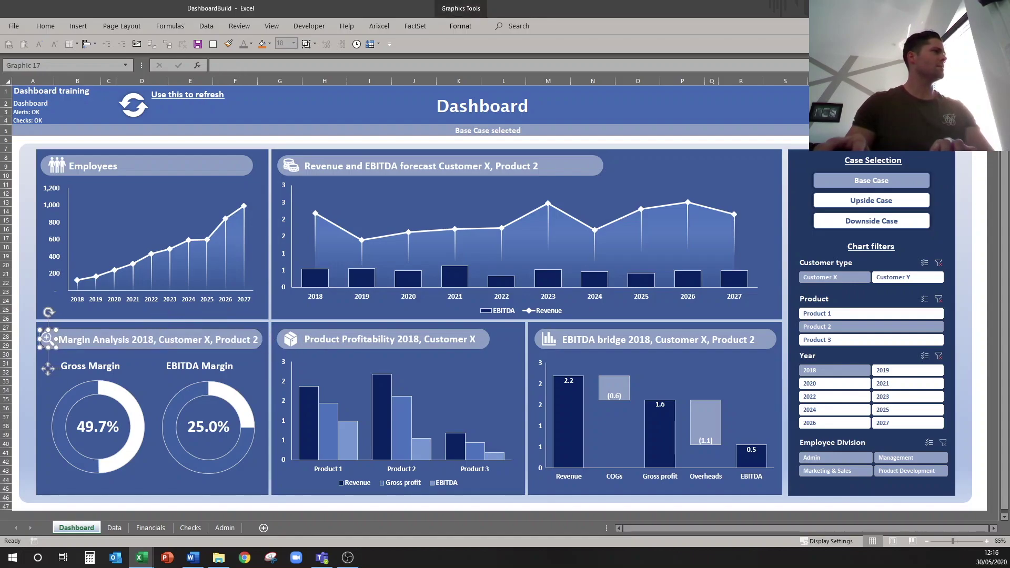
{"action": "left_click", "coordinate": [24, 131]}
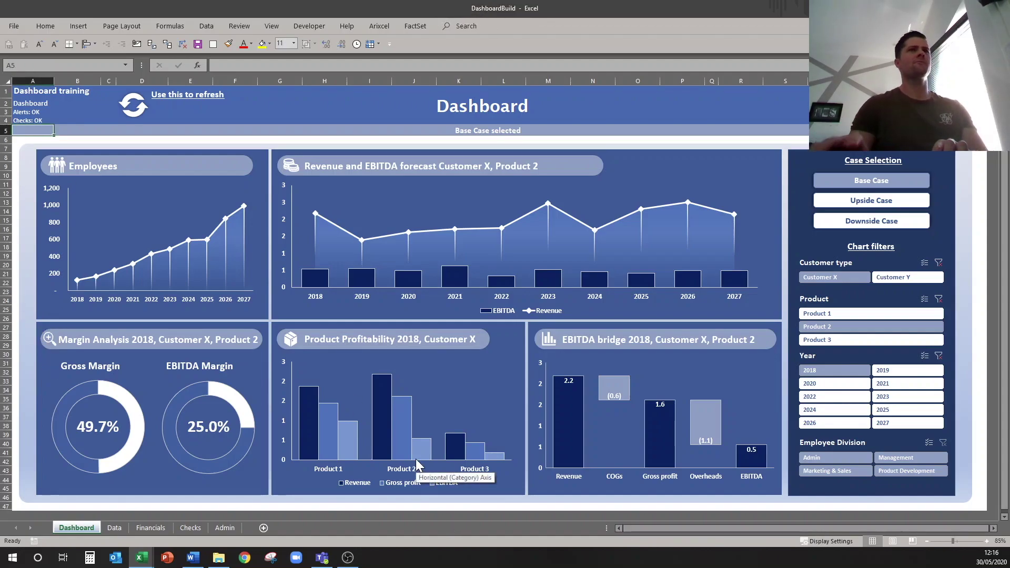
Test the linked titles by filtering to Product 1, Product 2 and Product 3 in turn, and clear the product filter.
{"action": "left_click", "coordinate": [842, 314]}
{"action": "left_click", "coordinate": [835, 327]}
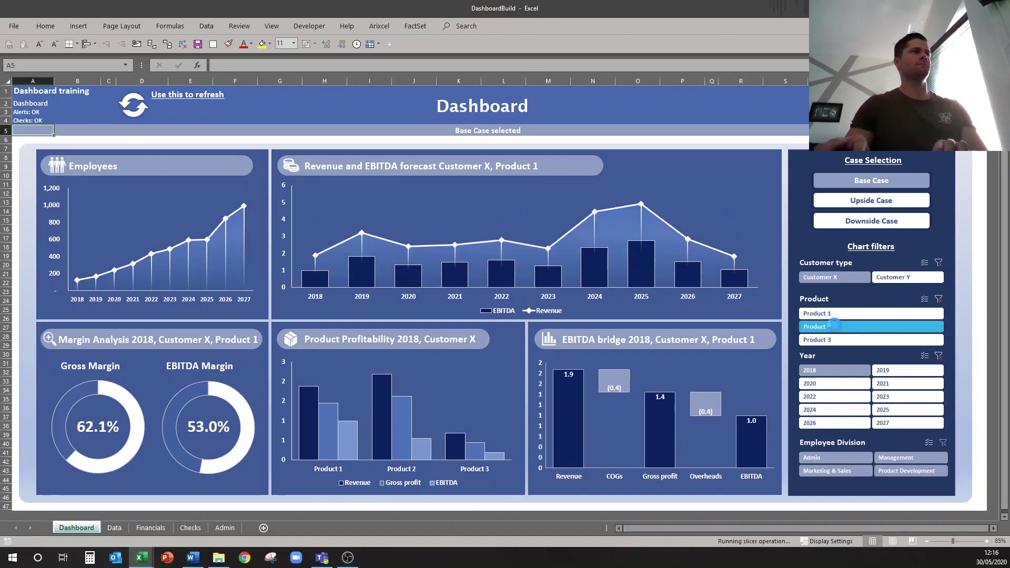
{"action": "left_click", "coordinate": [907, 340]}
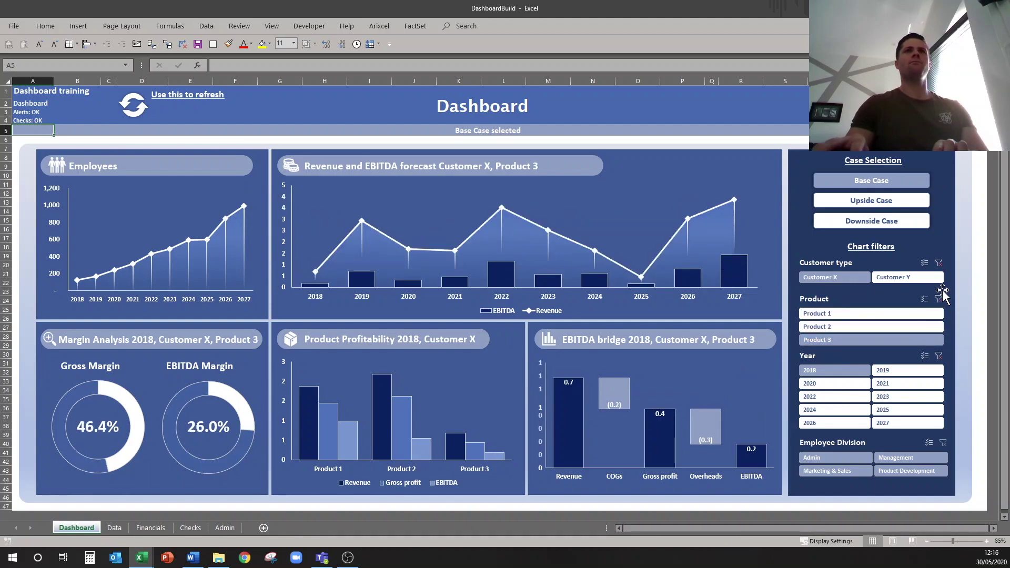
{"action": "left_click", "coordinate": [939, 300]}
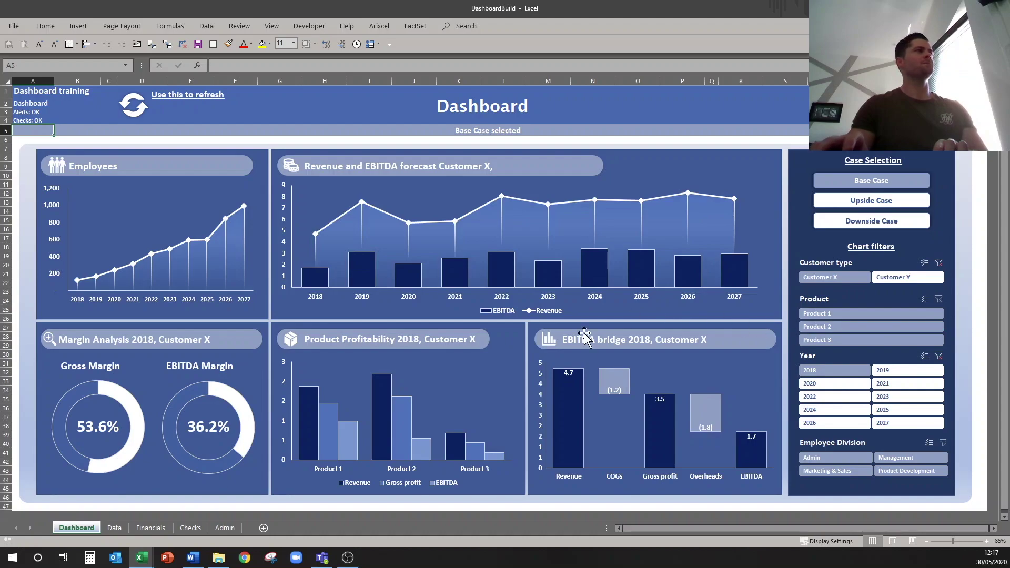
Add the label Title in cell S50 below the employee pivot table on the Data sheet.
{"action": "left_click", "coordinate": [115, 166]}
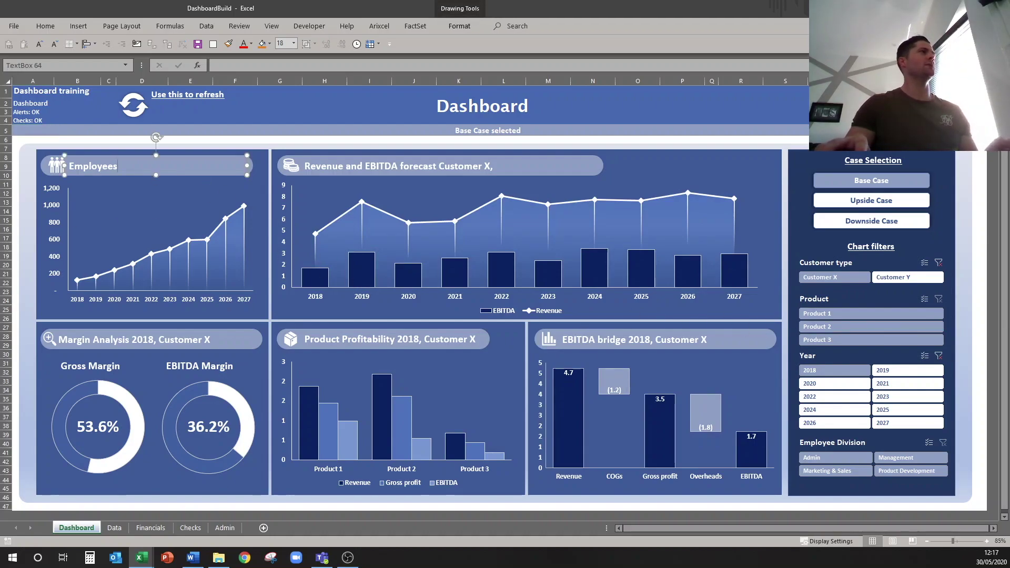
{"action": "left_click", "coordinate": [115, 528]}
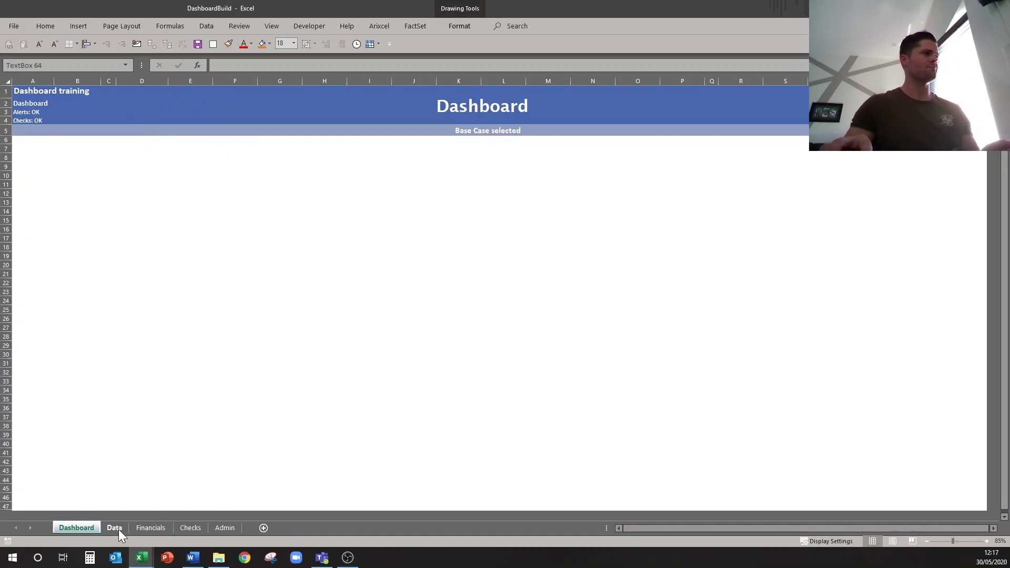
{"action": "left_click", "coordinate": [806, 453]}
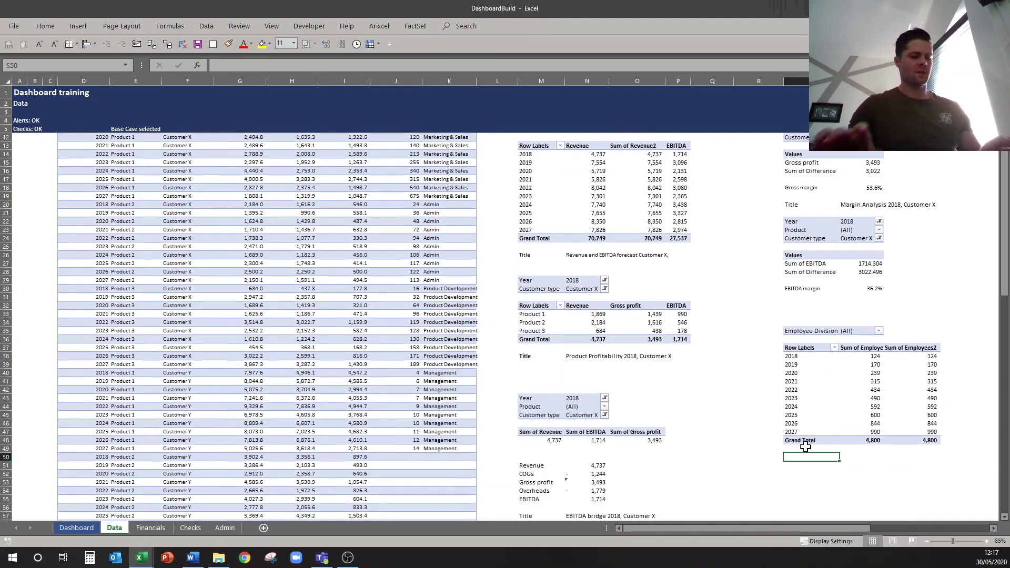
{"action": "type", "text": "Title"}
{"action": "key", "text": "Tab"}
Build the employee title in T50 with the formula ="Employees "&IF(T35="(All)","All",T35), using the Employee Division filter cell.
{"action": "type", "text": "=\""}
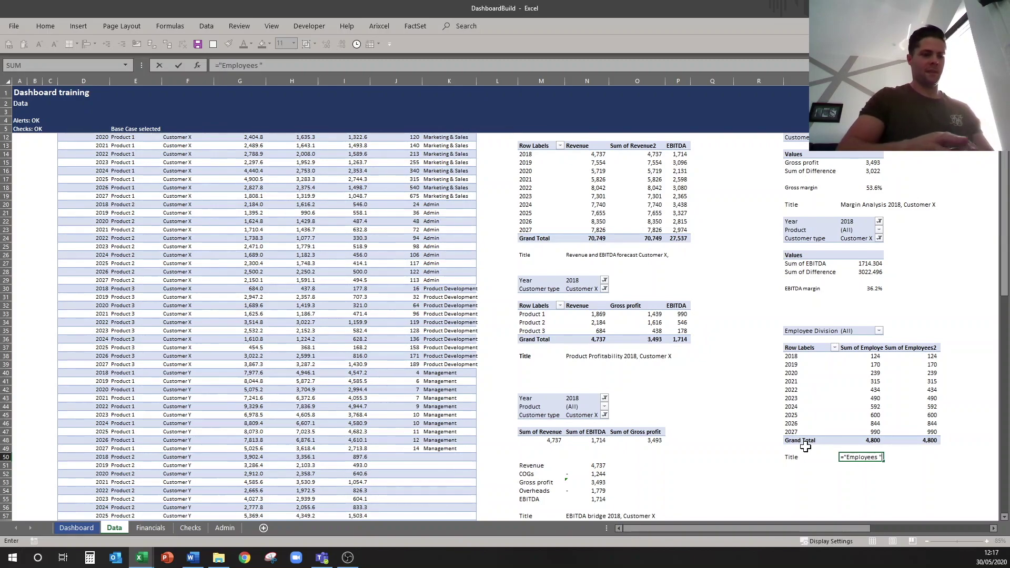
{"action": "type", "text": "Employees \"&IF("}
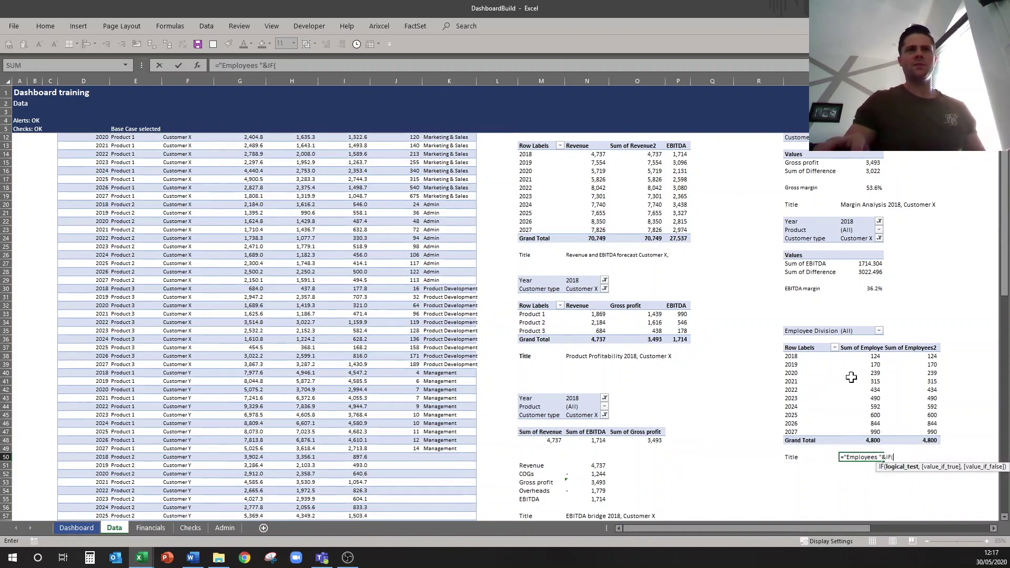
{"action": "left_click", "coordinate": [867, 327]}
{"action": "type", "text": "="}
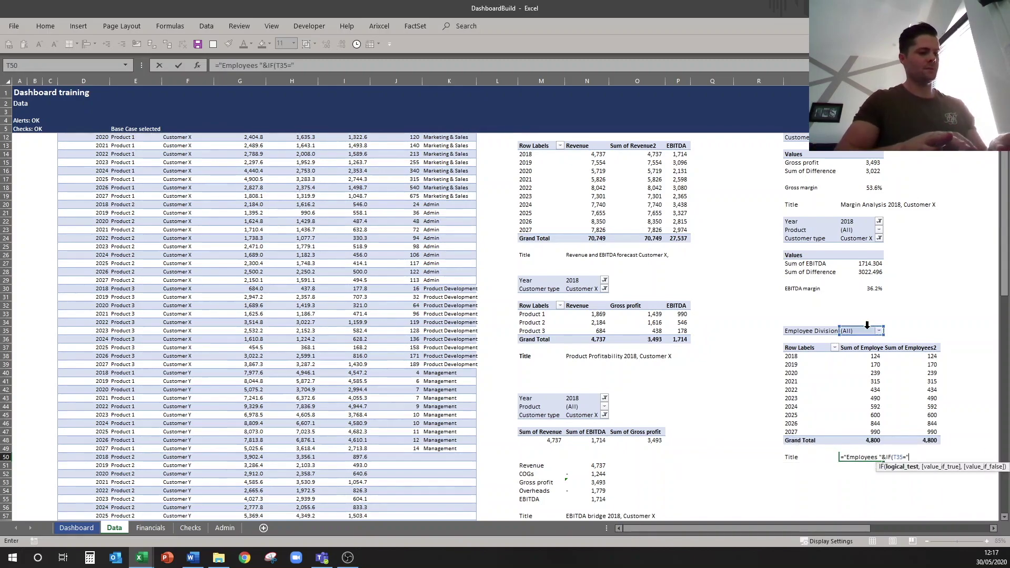
{"action": "type", "text": "\"(All)\",\"A"}
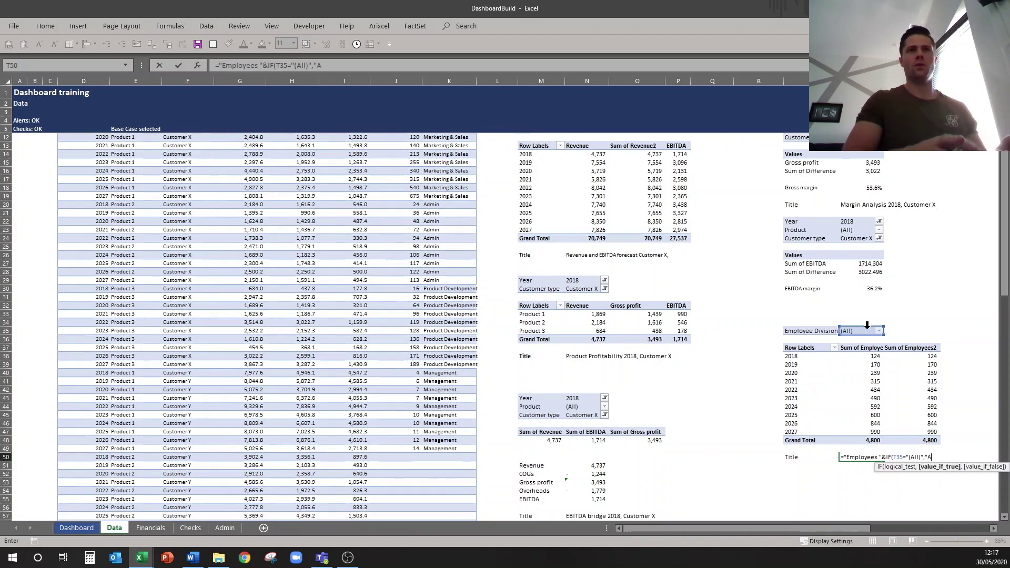
{"action": "key", "text": "BackSpace"}
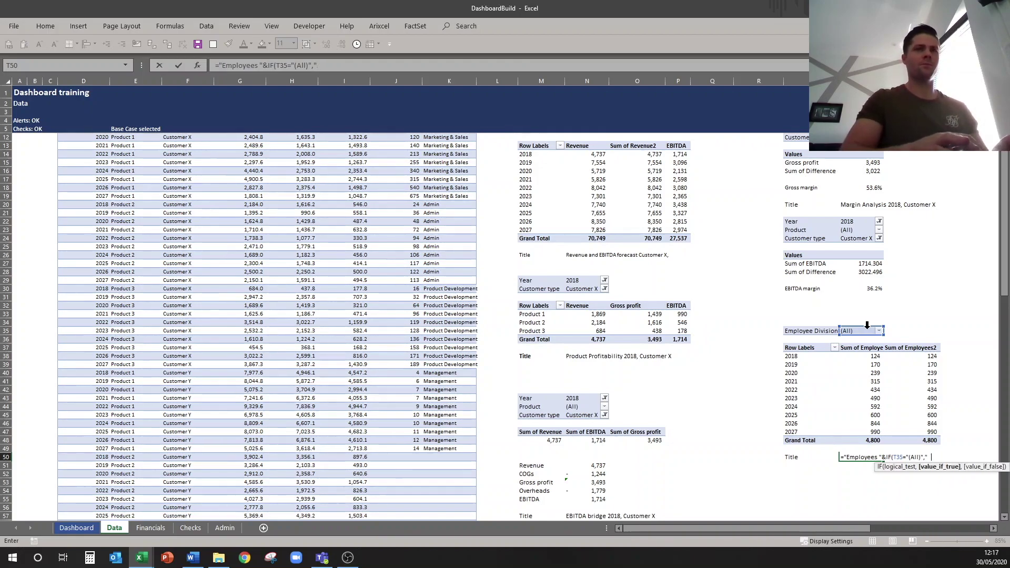
{"action": "type", "text": "All\","}
{"action": "left_click", "coordinate": [862, 331]}
{"action": "type", "text": ")"}
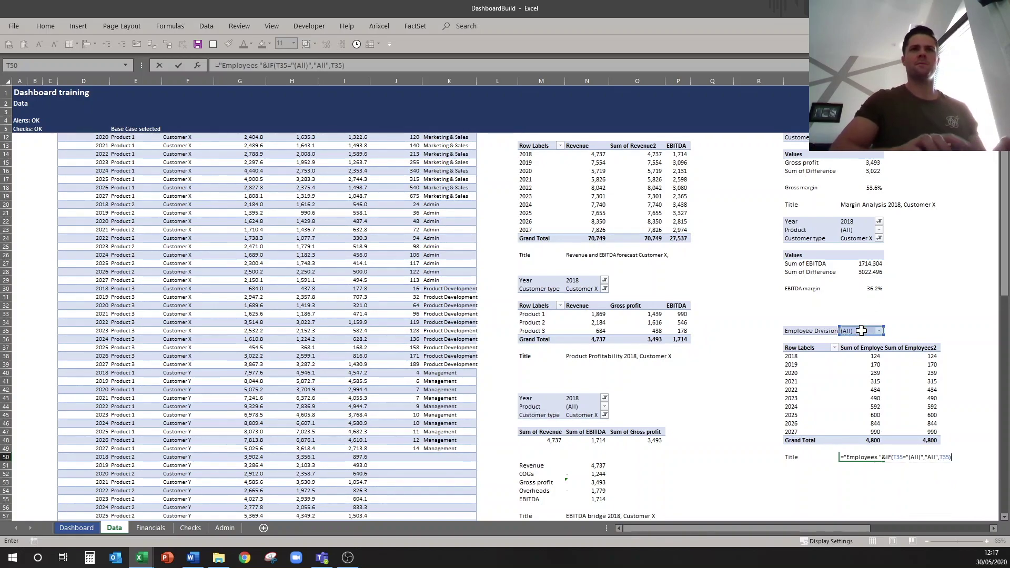
{"action": "key", "text": "Return"}
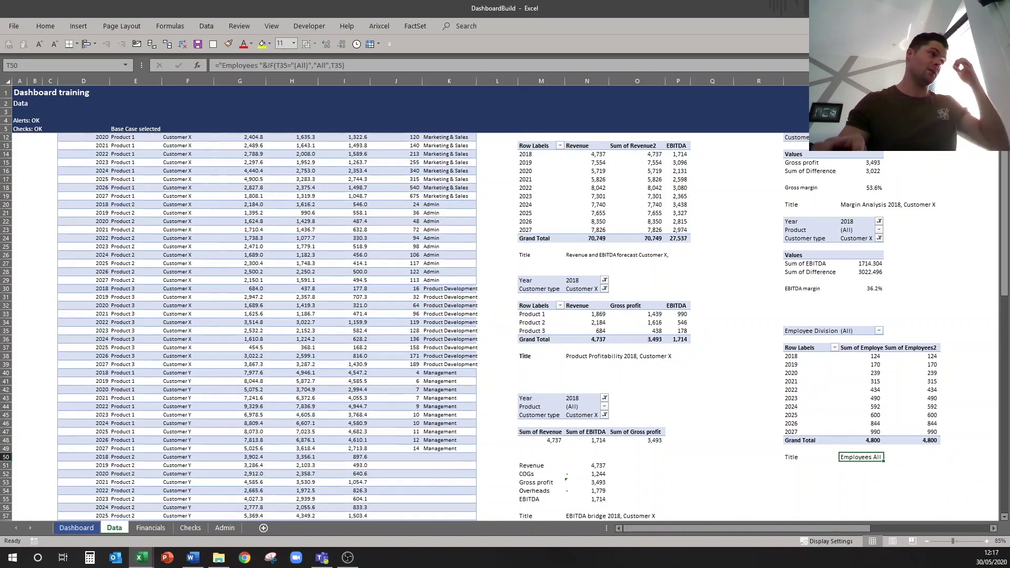
Replace the dashboard's Employees title text with a link to Data cell T50, and copy the Margin Analysis title's formatting onto it.
{"action": "left_click", "coordinate": [77, 527]}
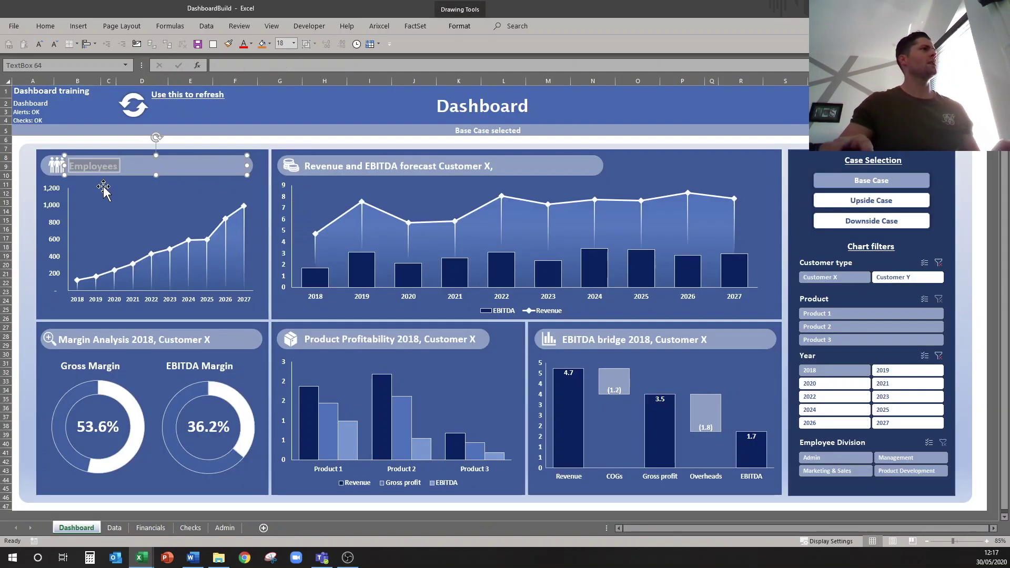
{"action": "left_click_drag", "start_coordinate": [118, 166], "coordinate": [59, 167]}
{"action": "key", "text": "Delete"}
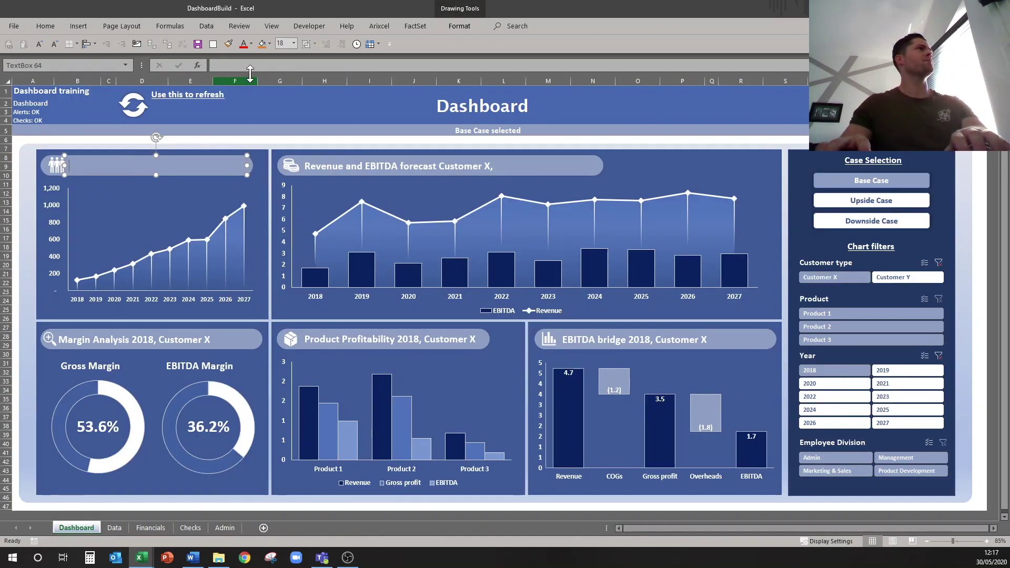
{"action": "left_click", "coordinate": [217, 66]}
{"action": "type", "text": "="}
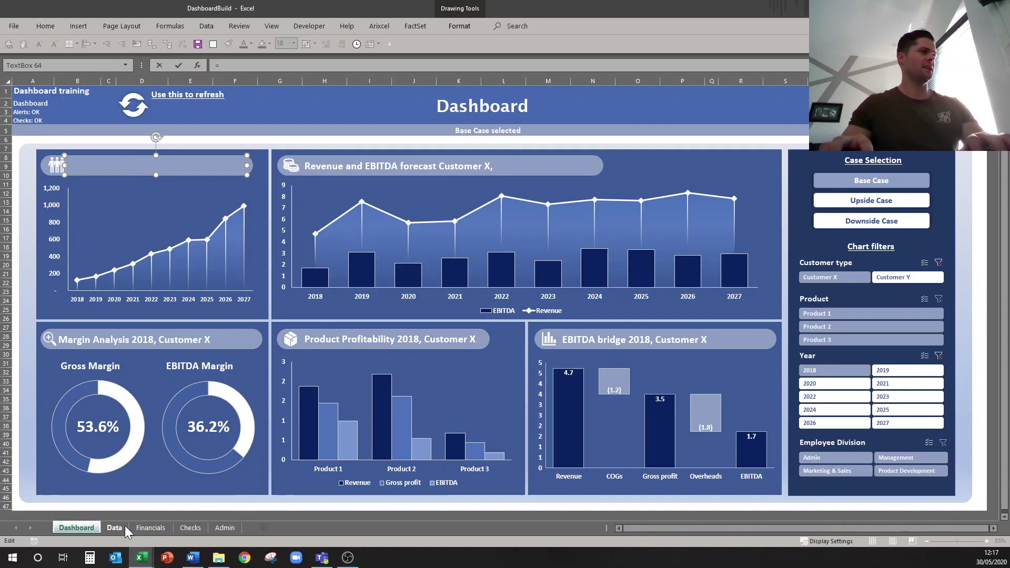
{"action": "left_click", "coordinate": [114, 528]}
{"action": "left_click", "coordinate": [850, 457]}
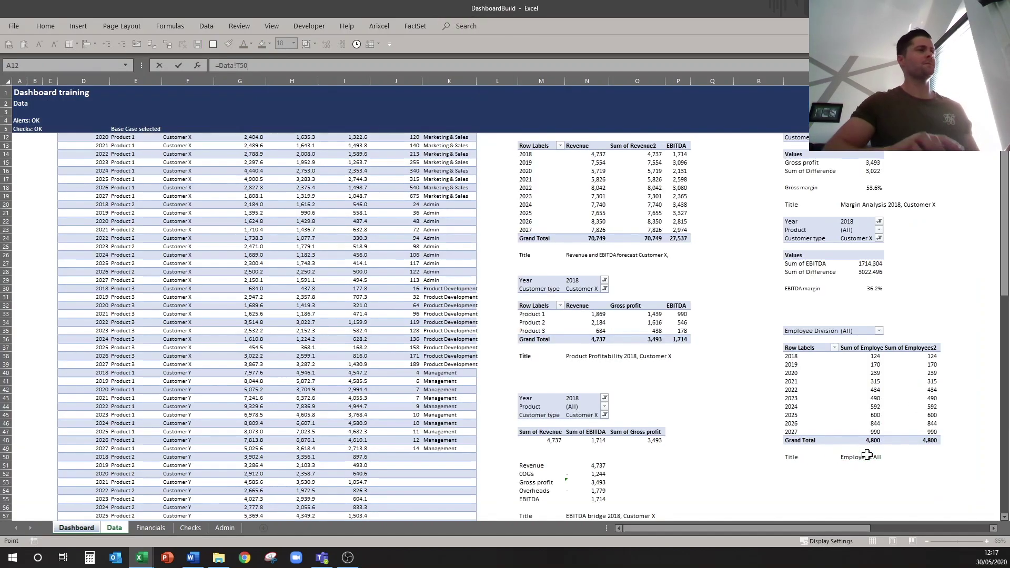
{"action": "key", "text": "Return"}
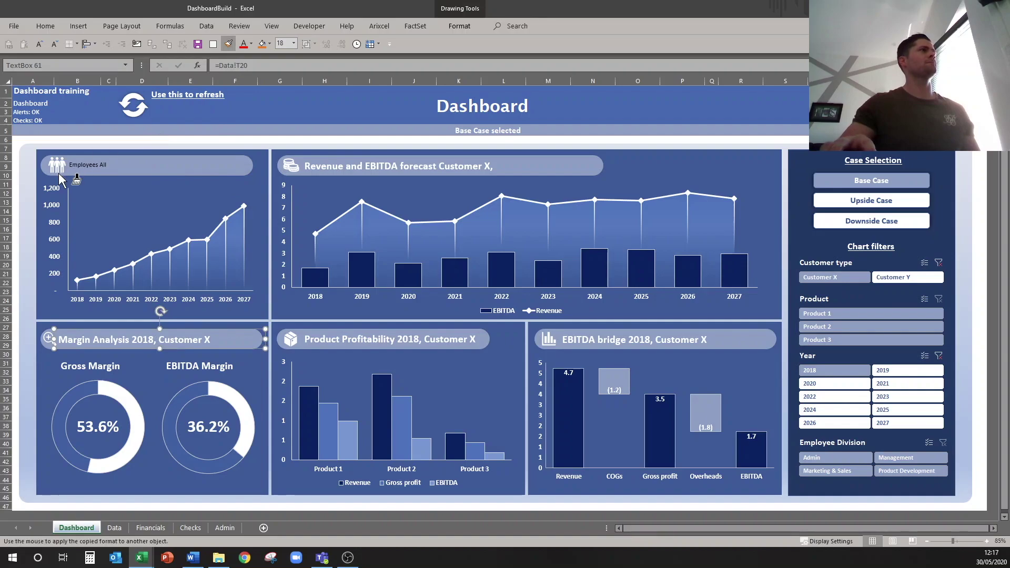
{"action": "left_click", "coordinate": [82, 164]}
{"action": "left_click", "coordinate": [235, 140]}
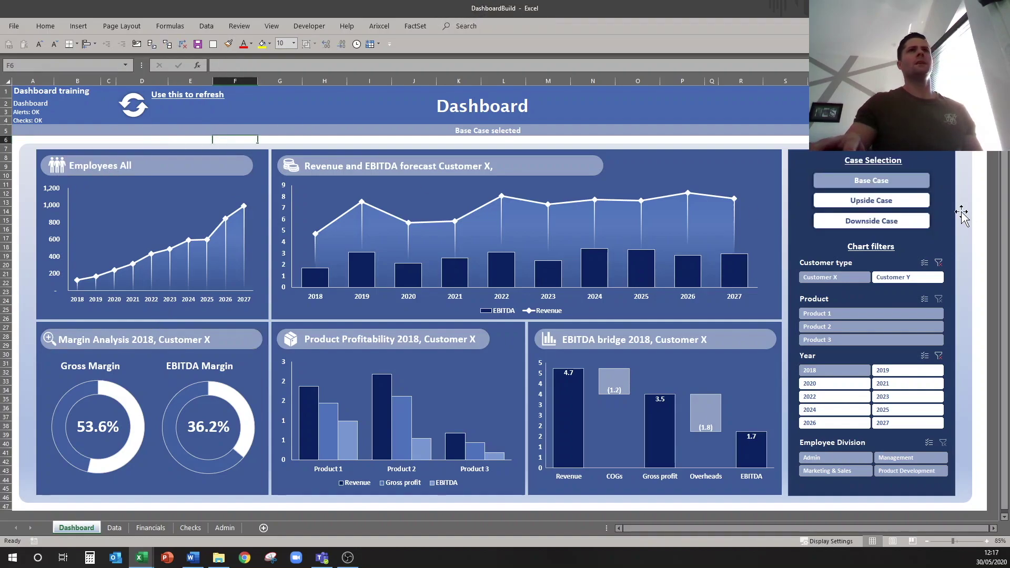
Test the Employees title by filtering the employee division to Management, Product Development, Marketing & Sales and Admin in turn.
{"action": "left_click", "coordinate": [901, 463]}
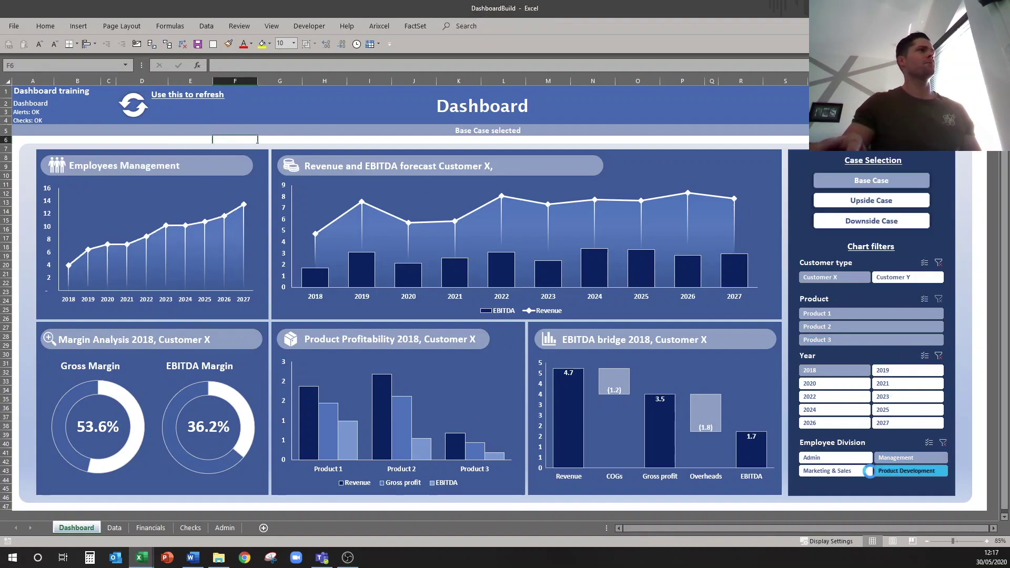
{"action": "left_click", "coordinate": [908, 471]}
{"action": "left_click", "coordinate": [858, 471]}
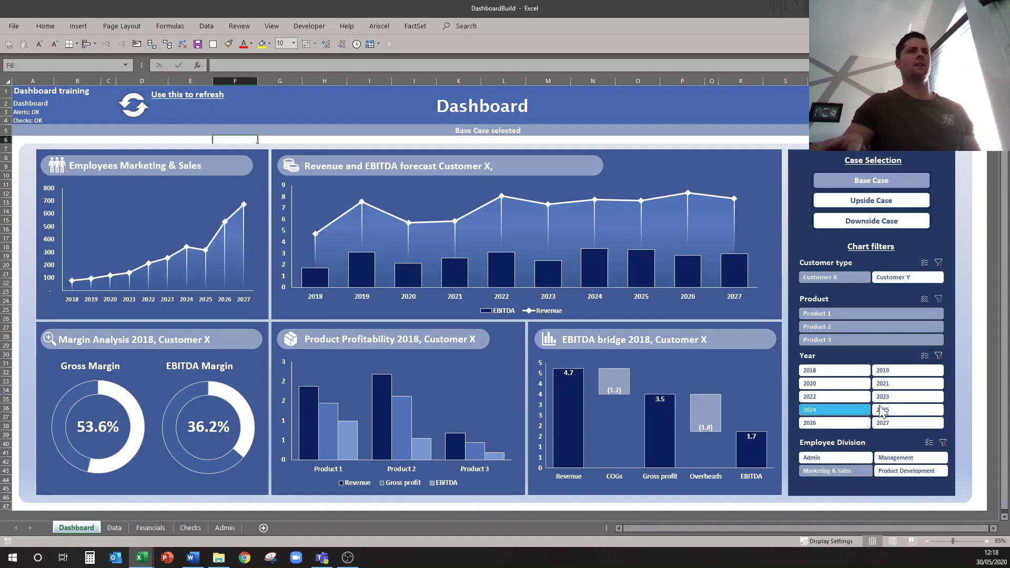
{"action": "left_click", "coordinate": [836, 457]}
Test the chart titles with the years 2024, 2019 and 2022 and with Product 2 and Product 1, and clear the product filter.
{"action": "left_click", "coordinate": [836, 410]}
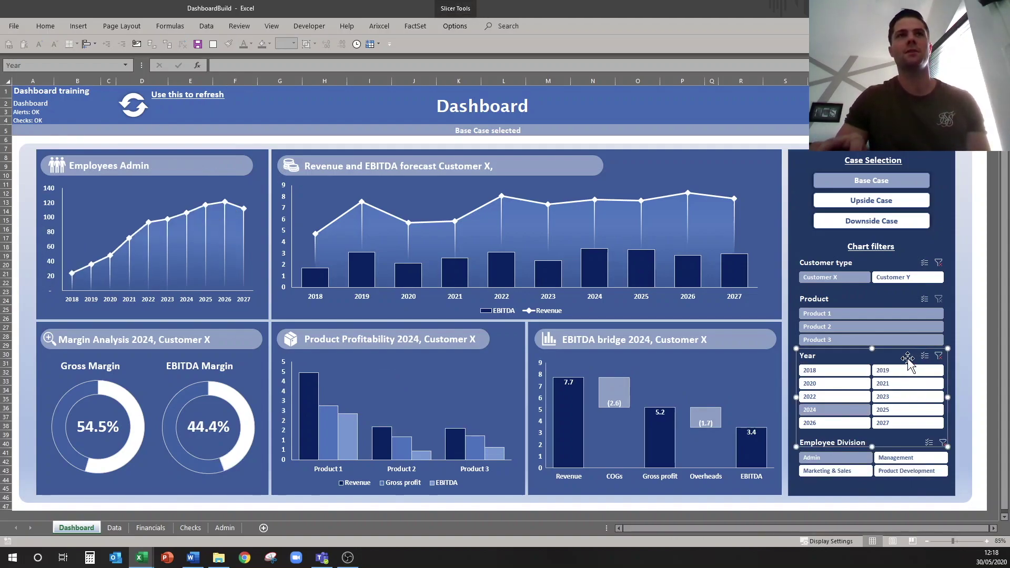
{"action": "left_click", "coordinate": [908, 371]}
{"action": "left_click", "coordinate": [836, 397]}
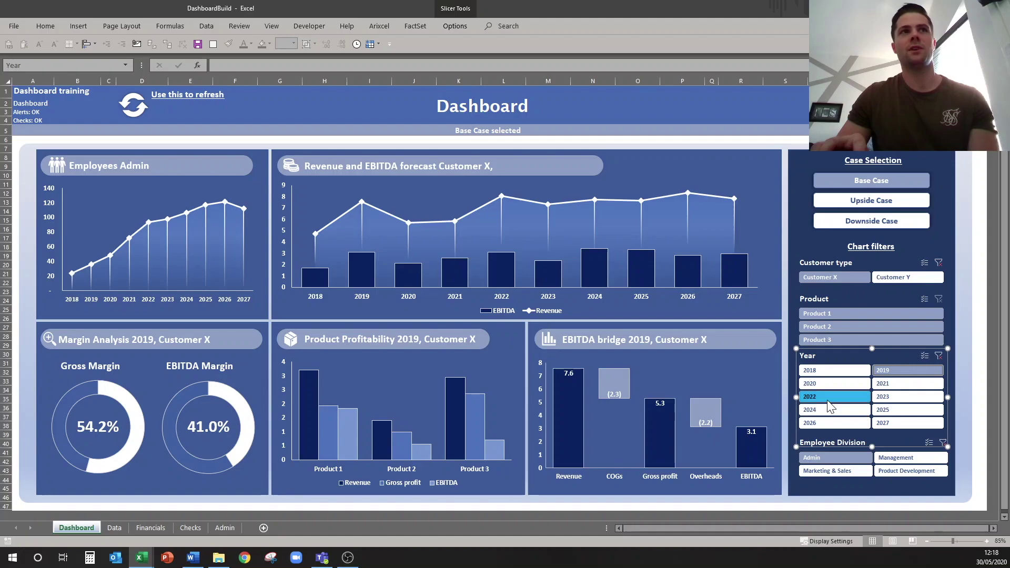
{"action": "left_click", "coordinate": [852, 327]}
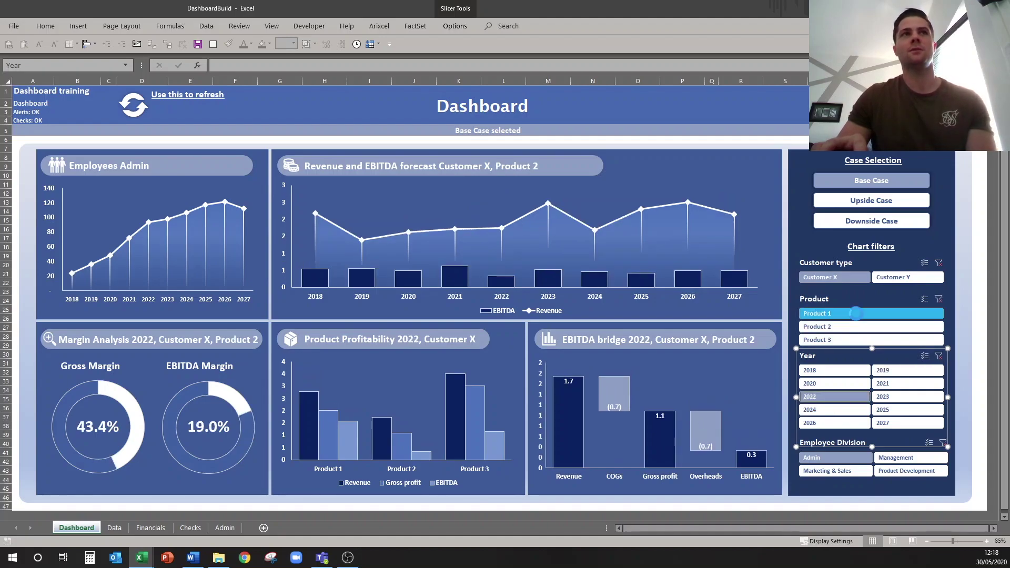
{"action": "left_click", "coordinate": [916, 314]}
{"action": "left_click", "coordinate": [938, 299]}
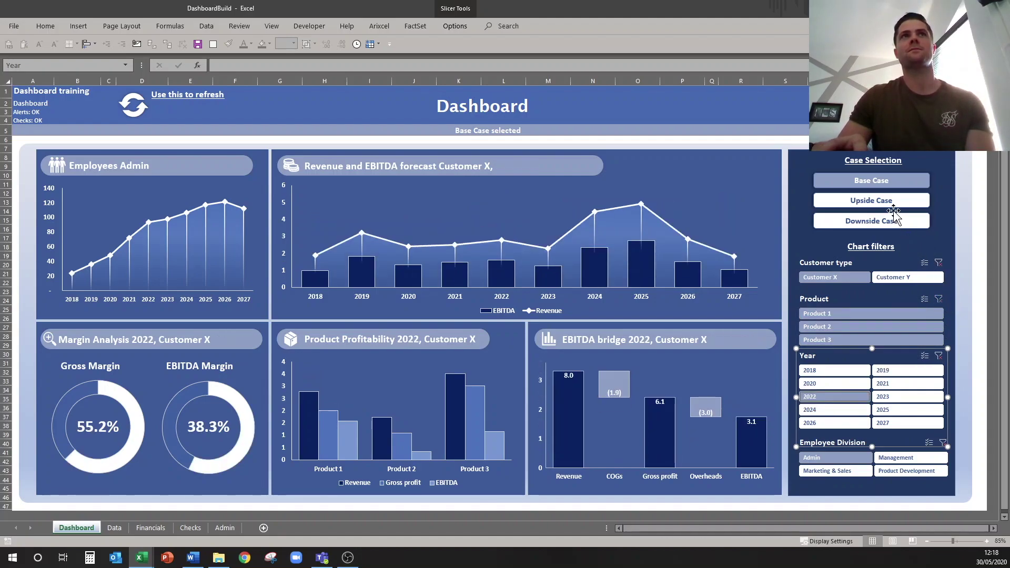
Switch the dashboard to the Upside Case and back to the Base Case, and clear the customer type filter.
{"action": "left_click", "coordinate": [889, 204]}
{"action": "left_click", "coordinate": [882, 184]}
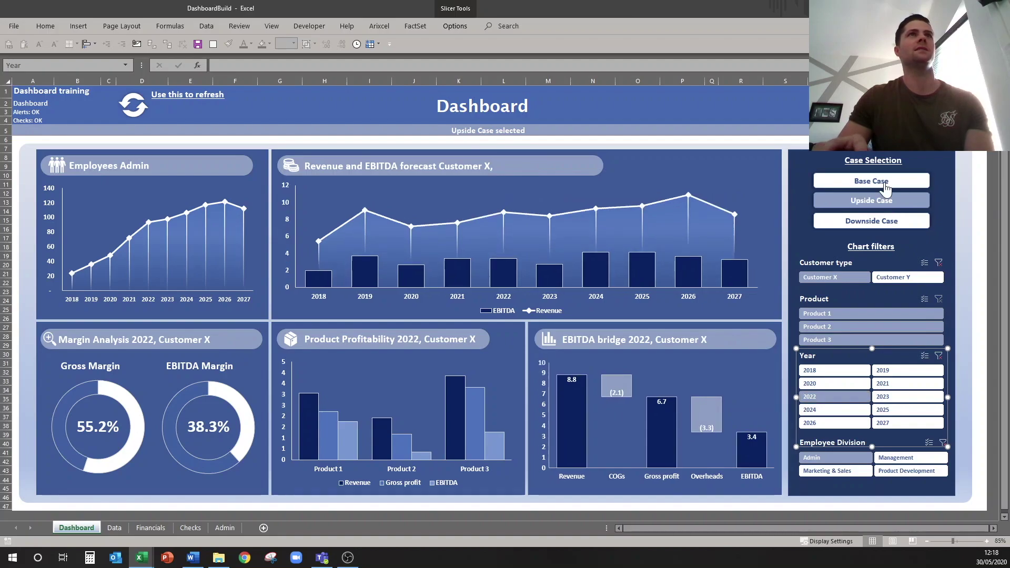
{"action": "left_click", "coordinate": [939, 263]}
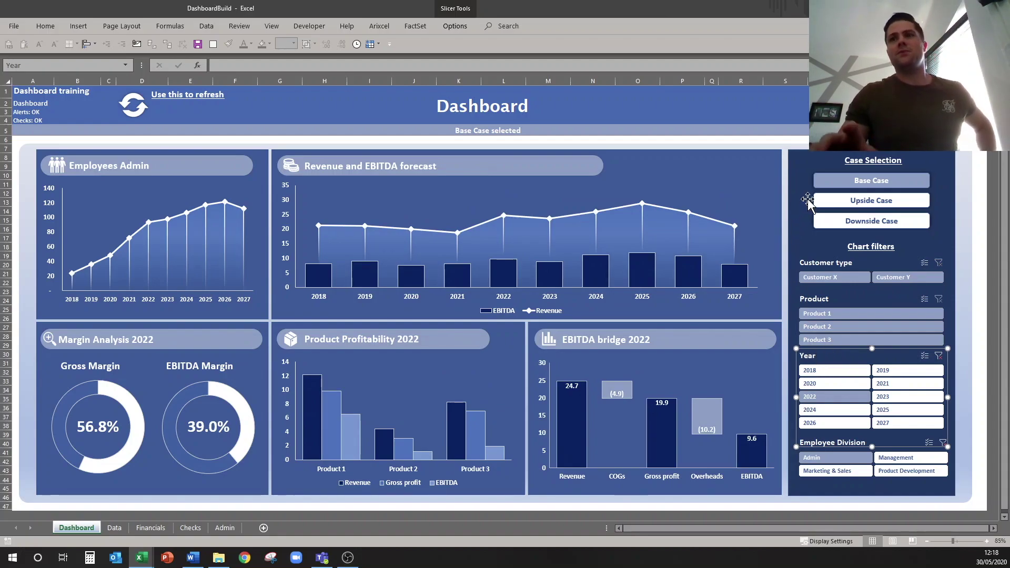
Switch to the DashboardExampleBuild workbook and examine how the information icon beside the Chart filters heading shows and hides its Information Guide.
{"action": "left_click", "coordinate": [141, 558]}
{"action": "left_click", "coordinate": [201, 521]}
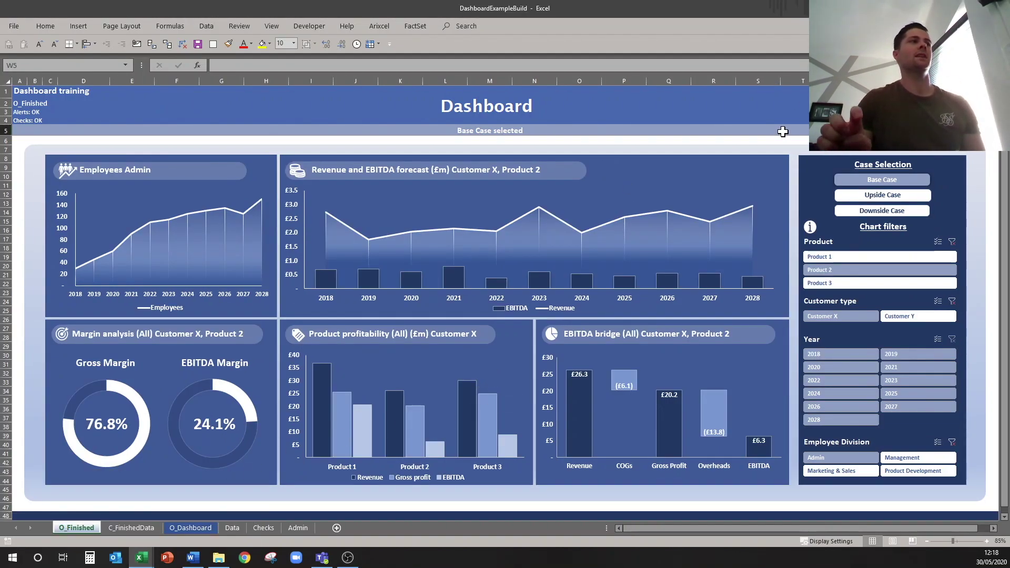
{"action": "left_click", "coordinate": [811, 230]}
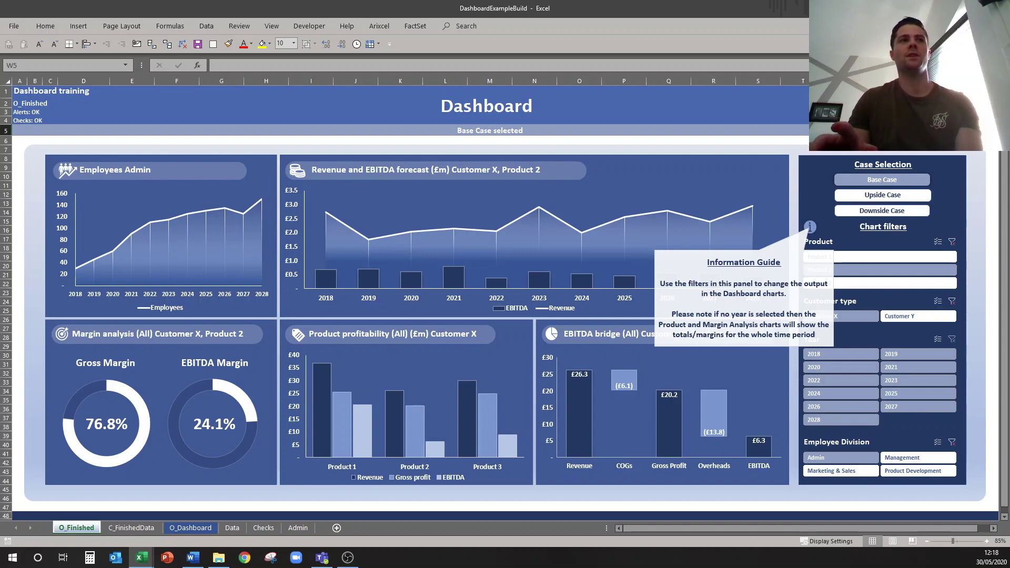
{"action": "left_click", "coordinate": [811, 229]}
{"action": "left_click", "coordinate": [813, 229]}
{"action": "left_click", "coordinate": [814, 229]}
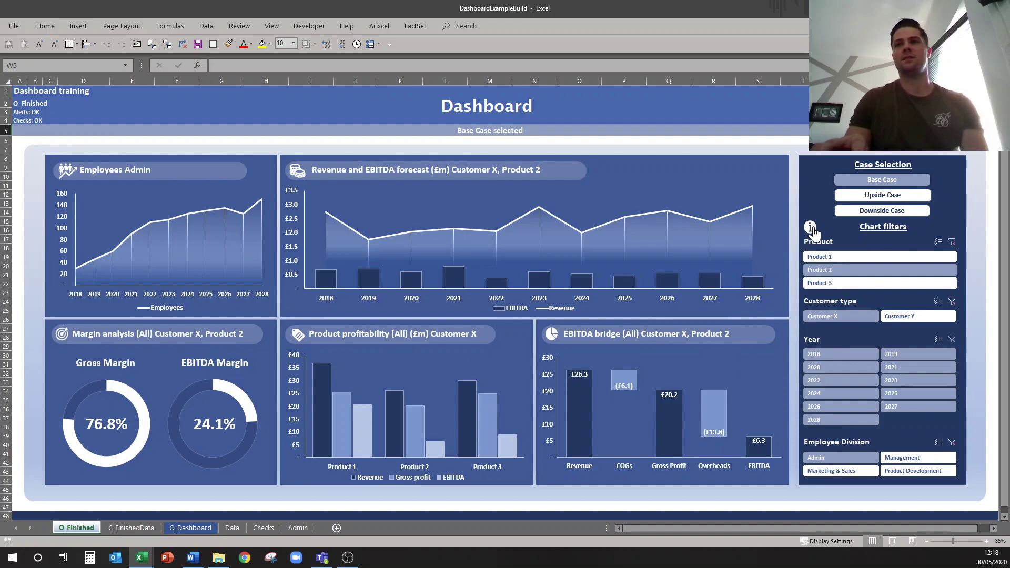
{"action": "right_click", "coordinate": [812, 229]}
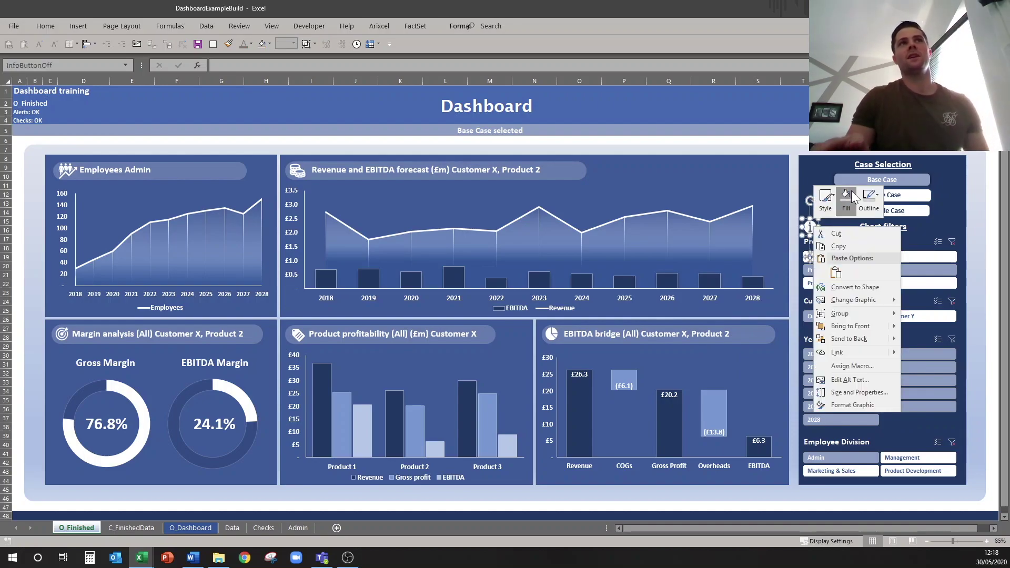
{"action": "key", "text": "Escape"}
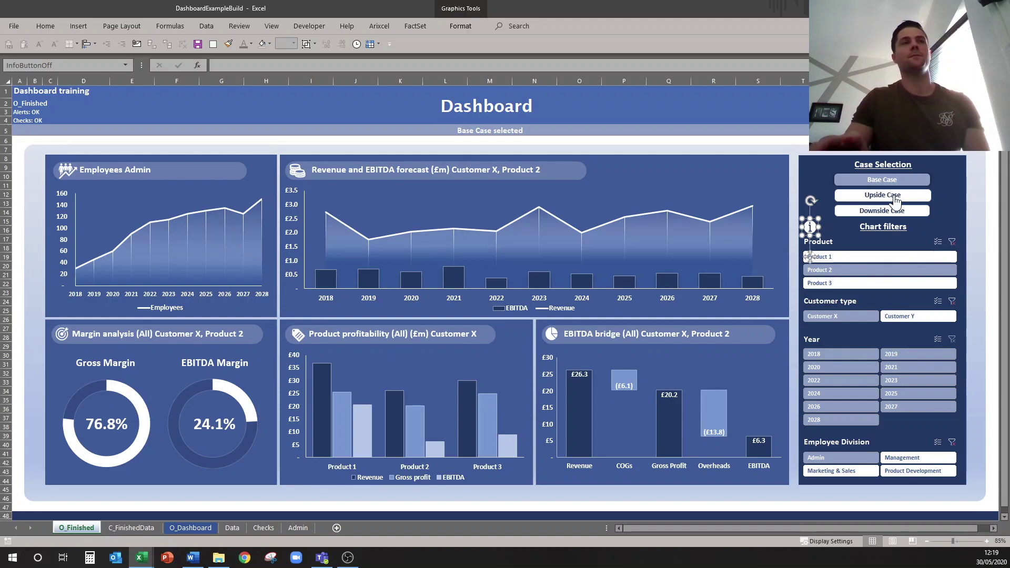
Return to the DashboardBuild workbook and insert the circled information icon on the Dashboard sheet, searching the icon library for "inf".
{"action": "key", "text": "alt+Tab"}
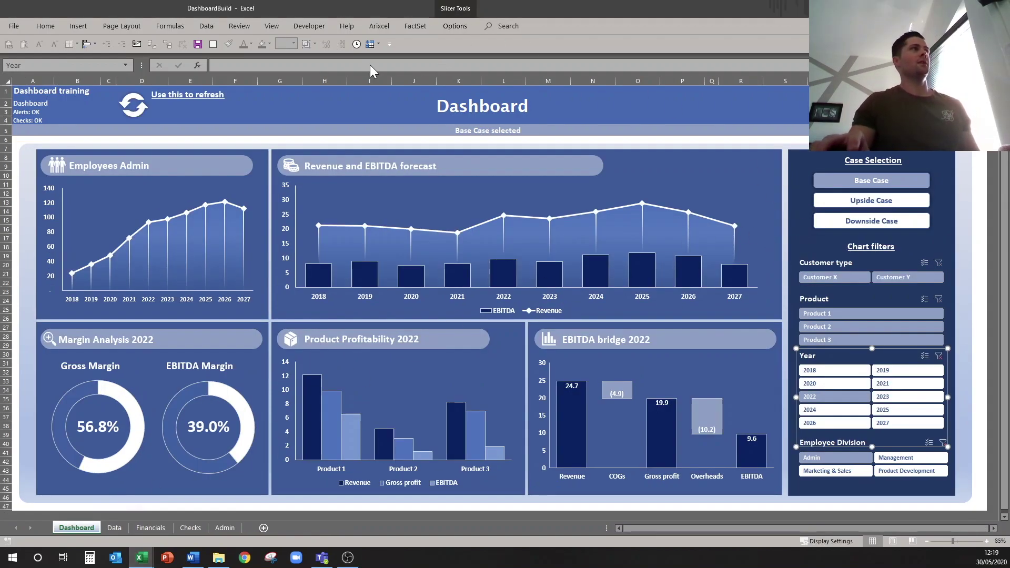
{"action": "left_click", "coordinate": [79, 27]}
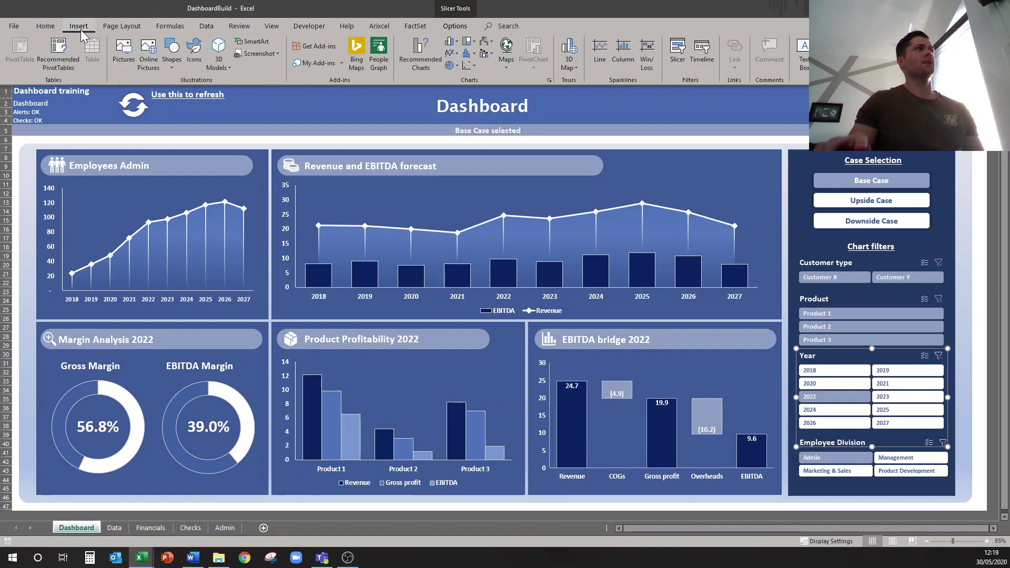
{"action": "left_click", "coordinate": [194, 52]}
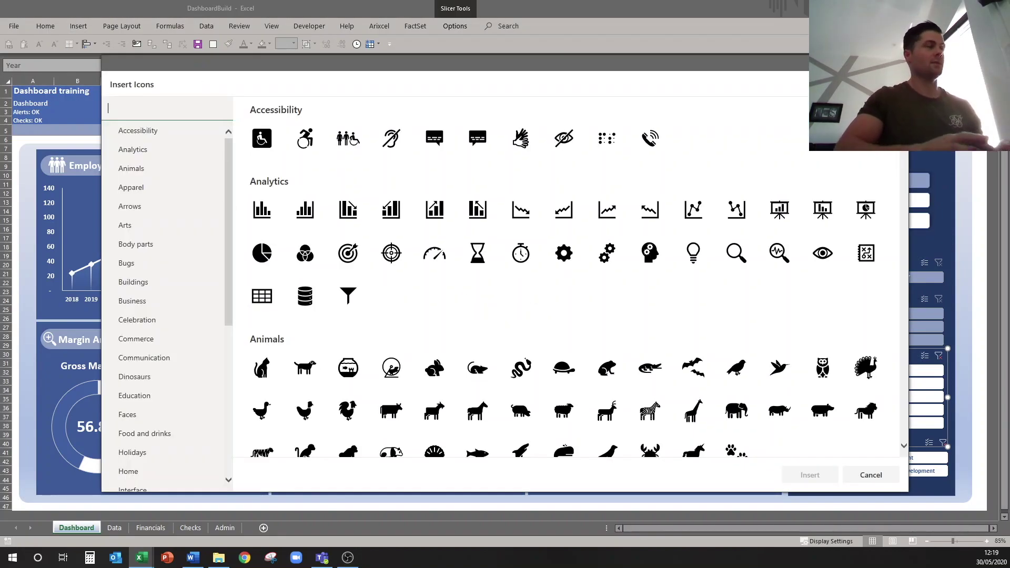
{"action": "type", "text": "inf"}
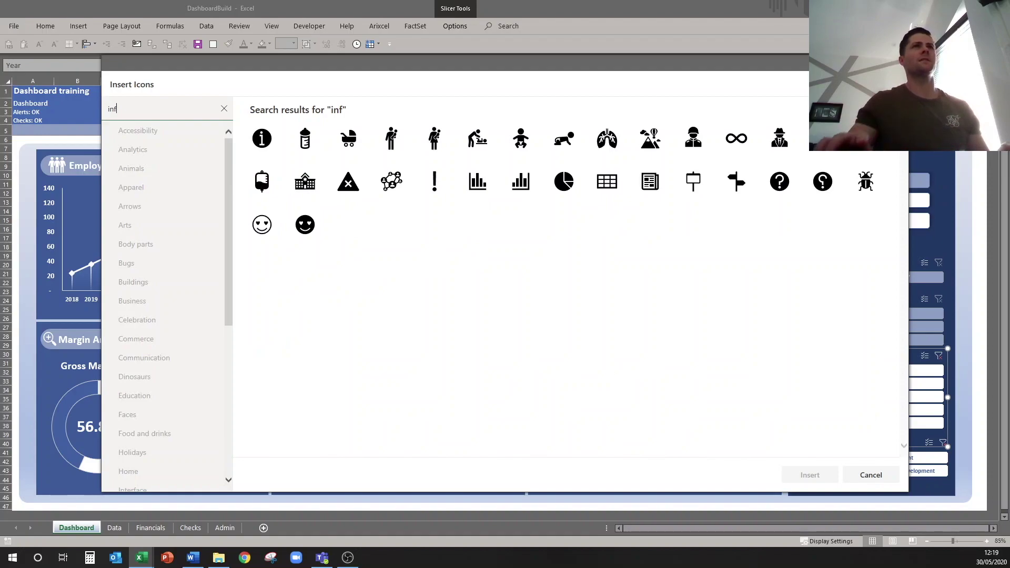
{"action": "left_click", "coordinate": [267, 149]}
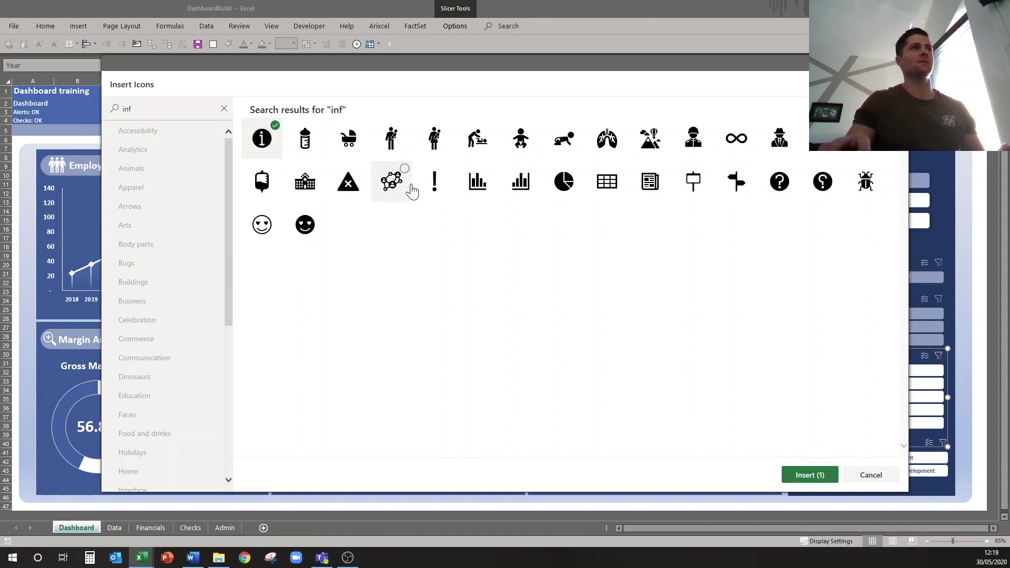
{"action": "left_click", "coordinate": [785, 475]}
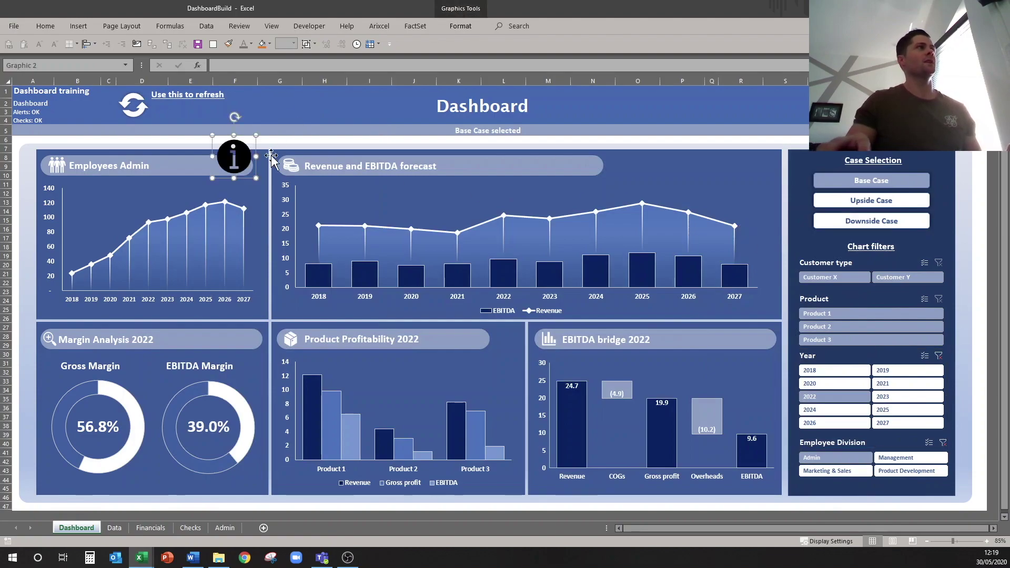
Place the information icon and a duplicate side by side near the Case Selection heading, and fill the original icon white.
{"action": "left_click_drag", "start_coordinate": [243, 161], "coordinate": [749, 178]}
{"action": "left_click", "coordinate": [784, 178]}
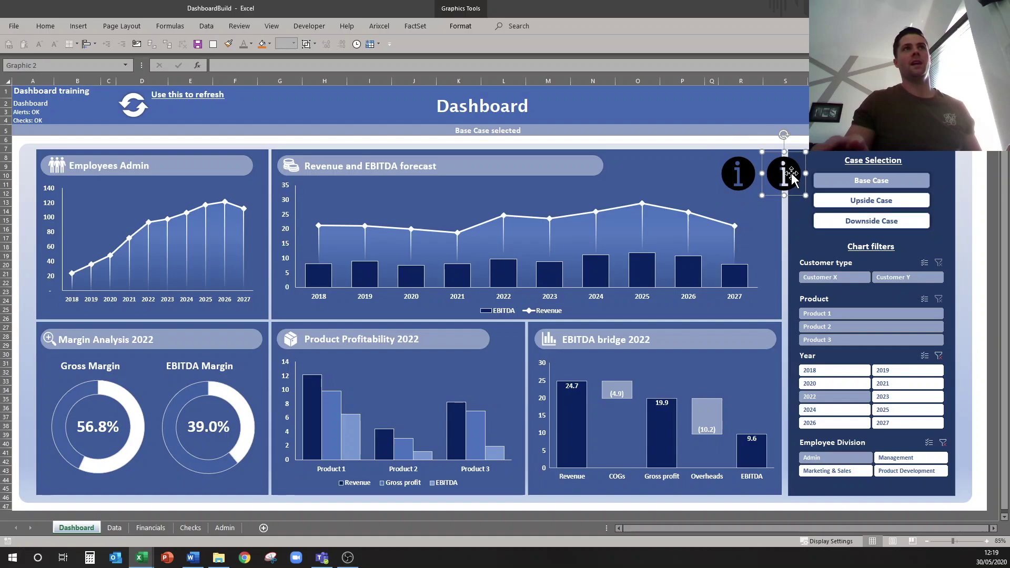
{"action": "right_click", "coordinate": [785, 174]}
{"action": "key", "text": "Escape"}
{"action": "left_click", "coordinate": [820, 180]}
Fill the duplicate information icon with the light blue recent colour.
{"action": "left_click", "coordinate": [739, 174]}
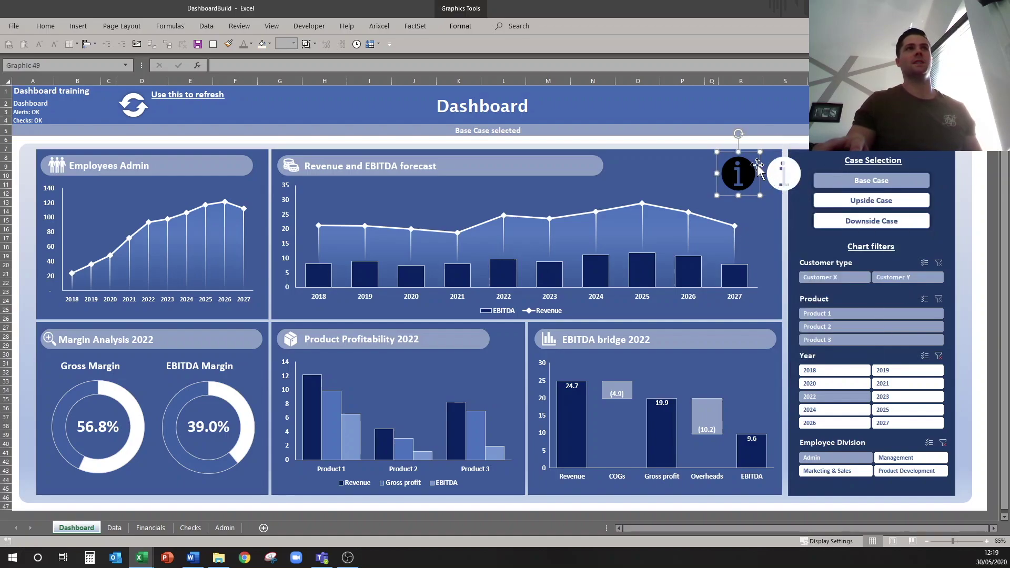
{"action": "right_click", "coordinate": [750, 167]}
{"action": "left_click", "coordinate": [783, 138]}
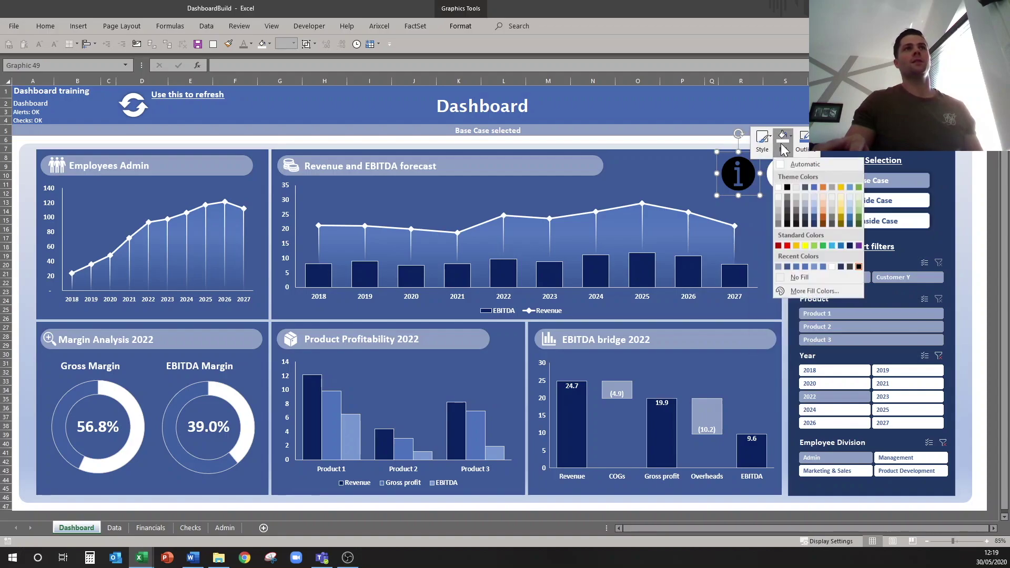
{"action": "left_click", "coordinate": [779, 267]}
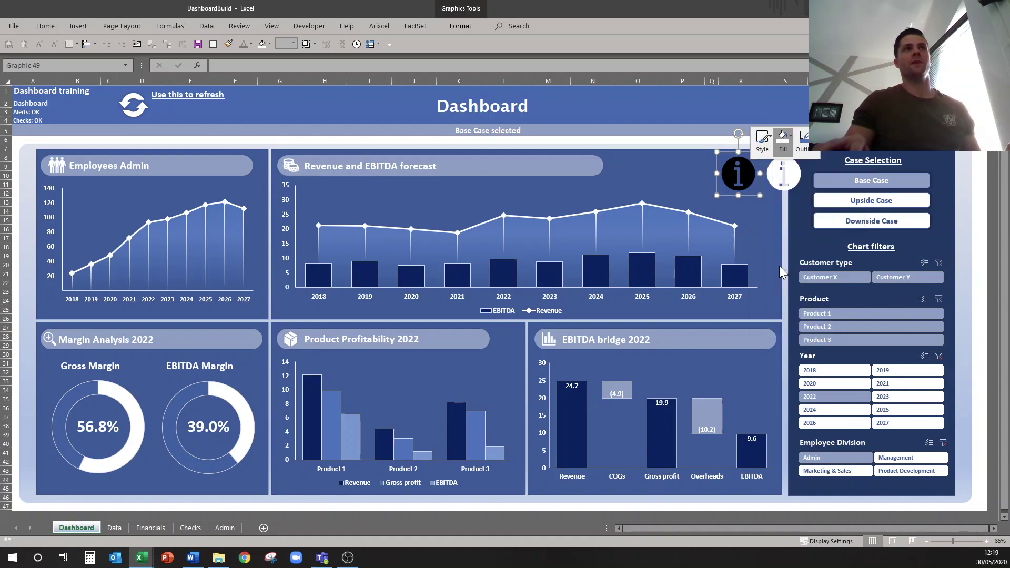
{"action": "left_click", "coordinate": [743, 121]}
Shrink both information icons together and move them up so the white one sits beside the Case Selection heading.
{"action": "left_click", "coordinate": [782, 169]}
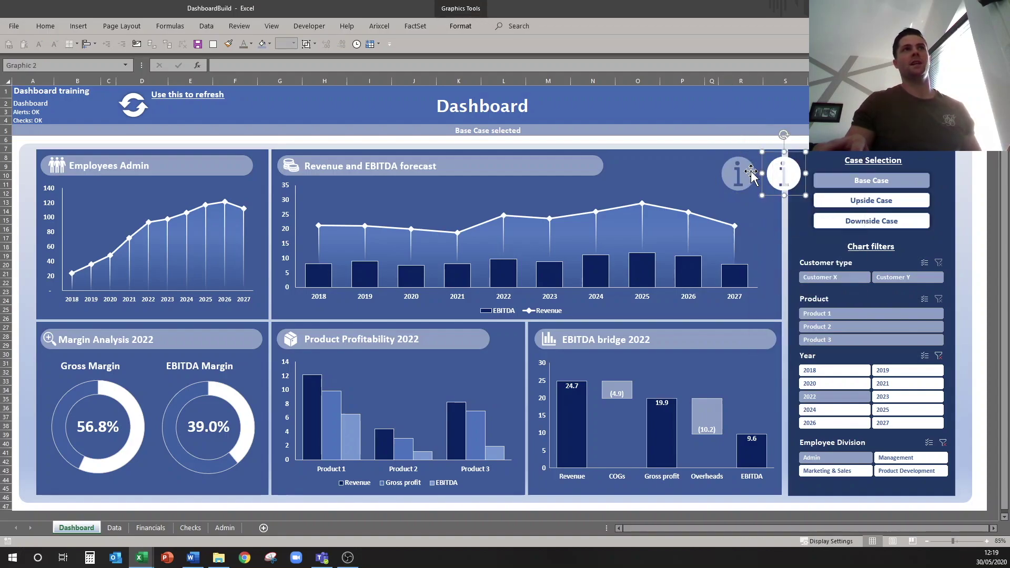
{"action": "left_click", "coordinate": [737, 169], "text": "ctrl"}
{"action": "key", "text": "shift+Down"}
{"action": "key", "text": "shift+Down"}
{"action": "key", "text": "shift+Down"}
{"action": "key", "text": "shift+Down"}
{"action": "key", "text": "shift+Down"}
{"action": "key", "text": "shift+Down"}
{"action": "key", "text": "shift+Down"}
{"action": "key", "text": "shift+Down"}
{"action": "key", "text": "shift+Down"}
{"action": "key", "text": "shift+Down"}
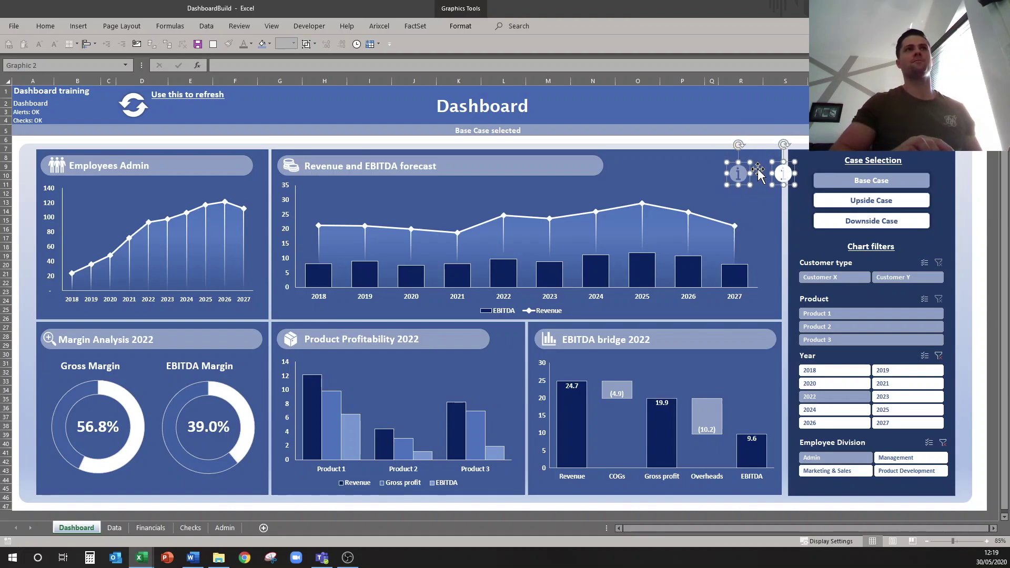
{"action": "left_click_drag", "start_coordinate": [785, 207], "coordinate": [802, 196]}
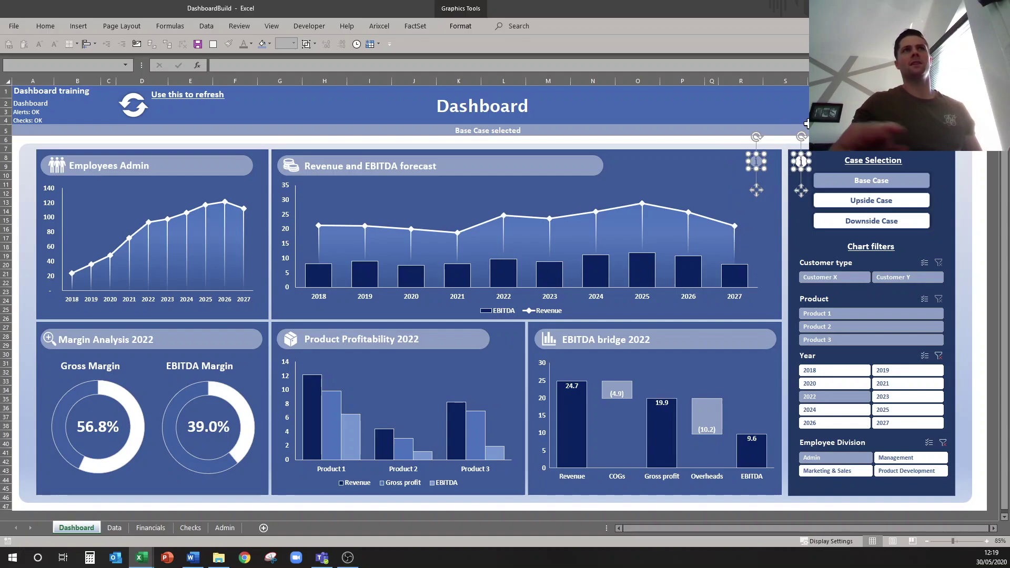
{"action": "key", "text": "shift+Up"}
{"action": "key", "text": "shift+Up"}
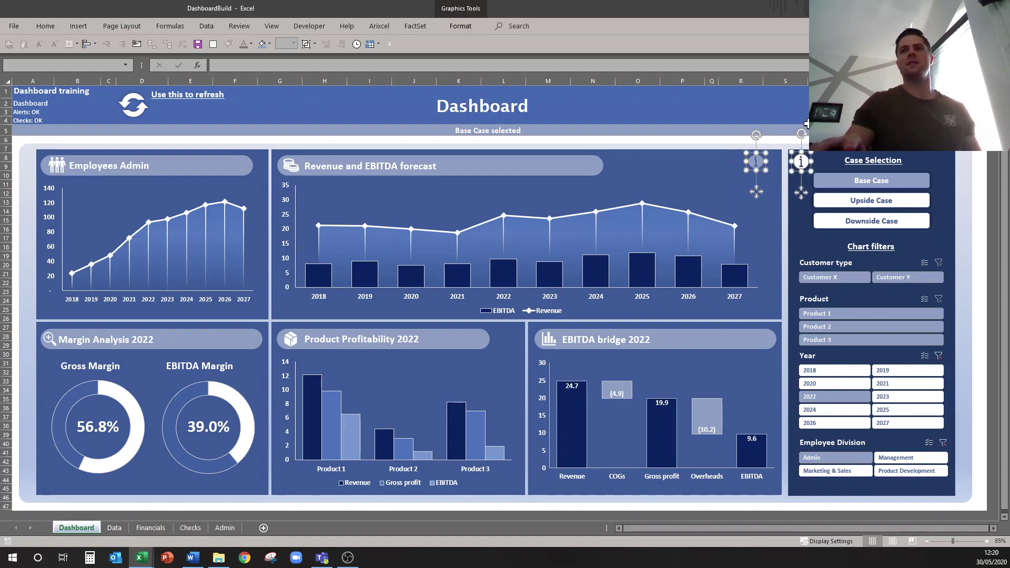
Show the Selection Pane, pick the white and light blue information icons in turn, and close the pane.
{"action": "left_click", "coordinate": [802, 159]}
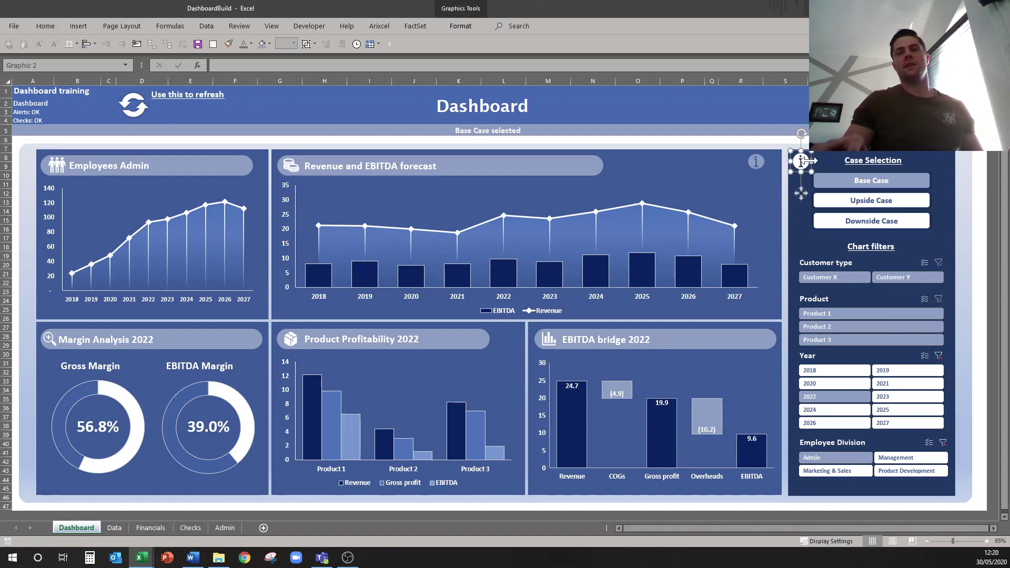
{"action": "left_click", "coordinate": [465, 27]}
{"action": "left_click", "coordinate": [472, 52]}
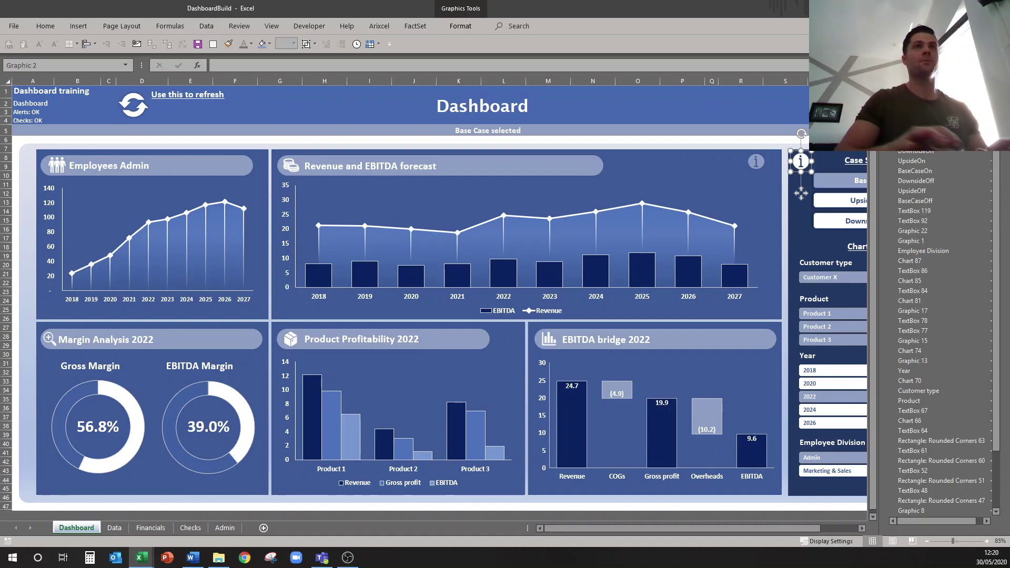
{"action": "left_click", "coordinate": [742, 120]}
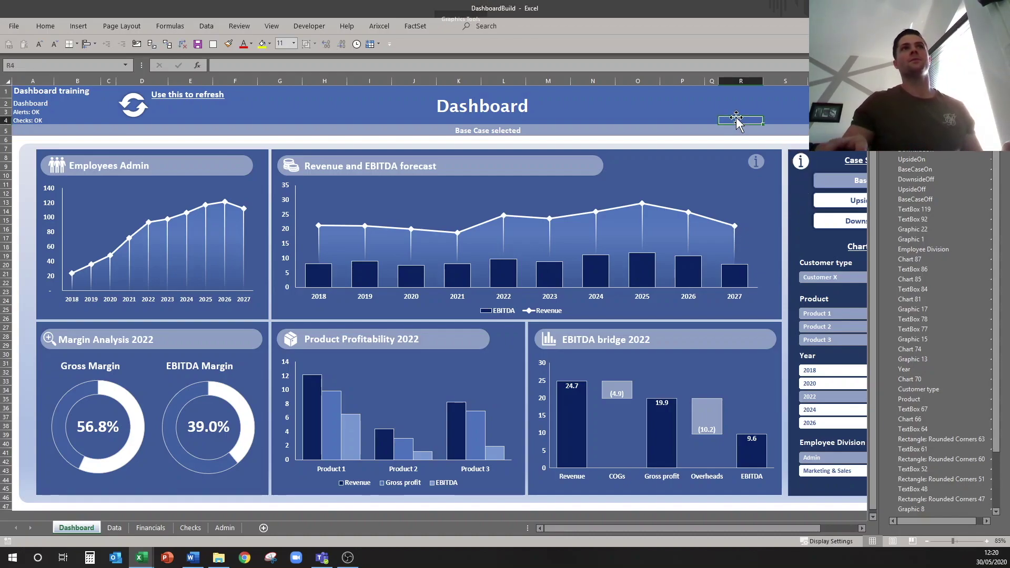
{"action": "left_click", "coordinate": [758, 159]}
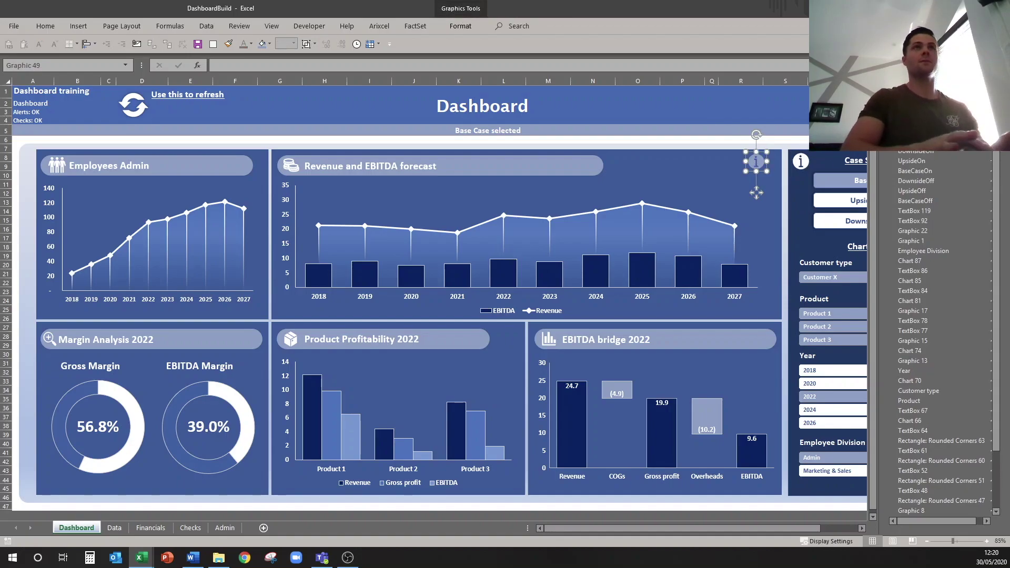
{"action": "left_click", "coordinate": [785, 130]}
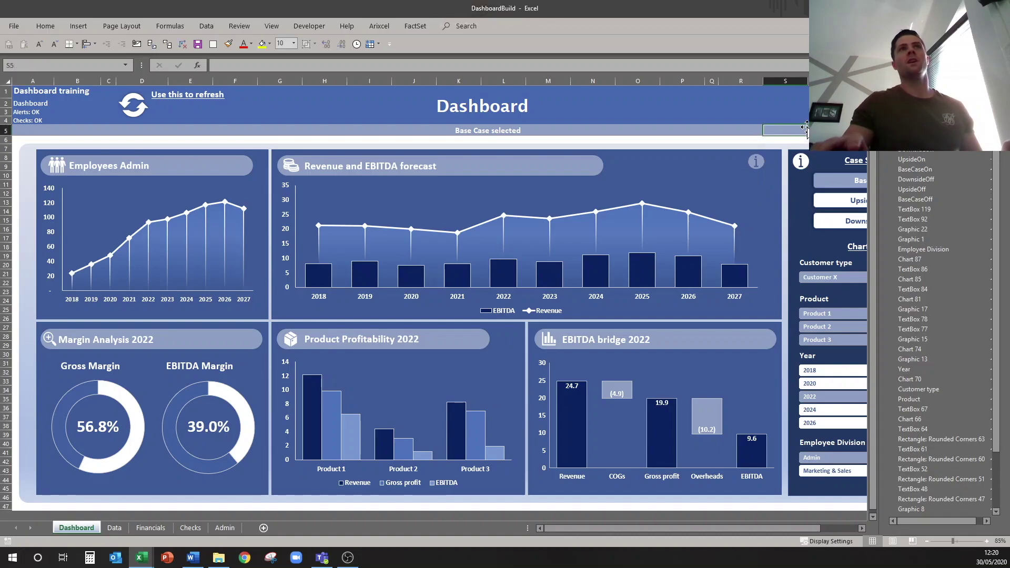
{"action": "left_click", "coordinate": [995, 88]}
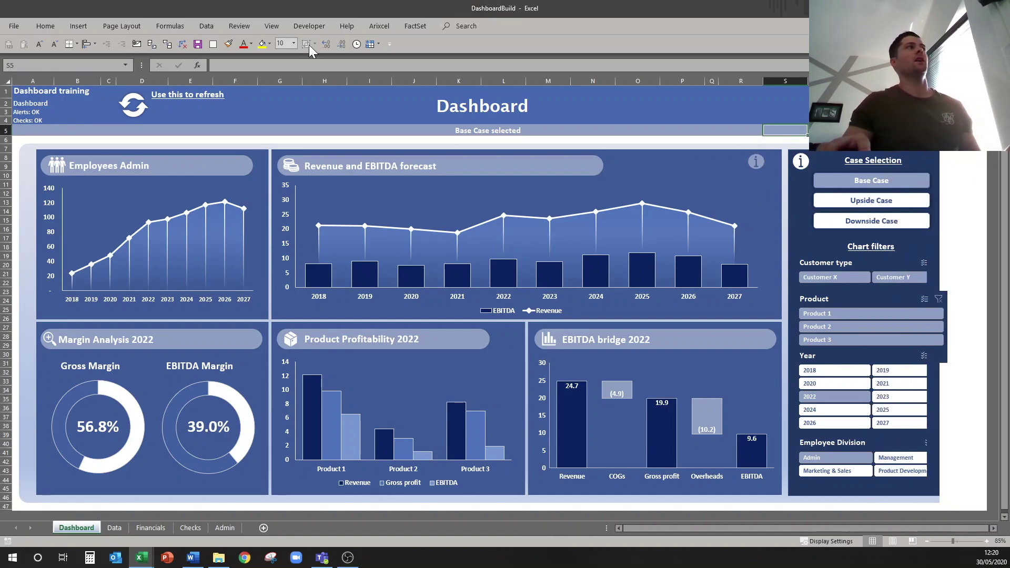
Insert a rounded-rectangle speech bubble over the Revenue and EBITDA forecast chart, with its tail pointing to the white information icon.
{"action": "left_click", "coordinate": [83, 25]}
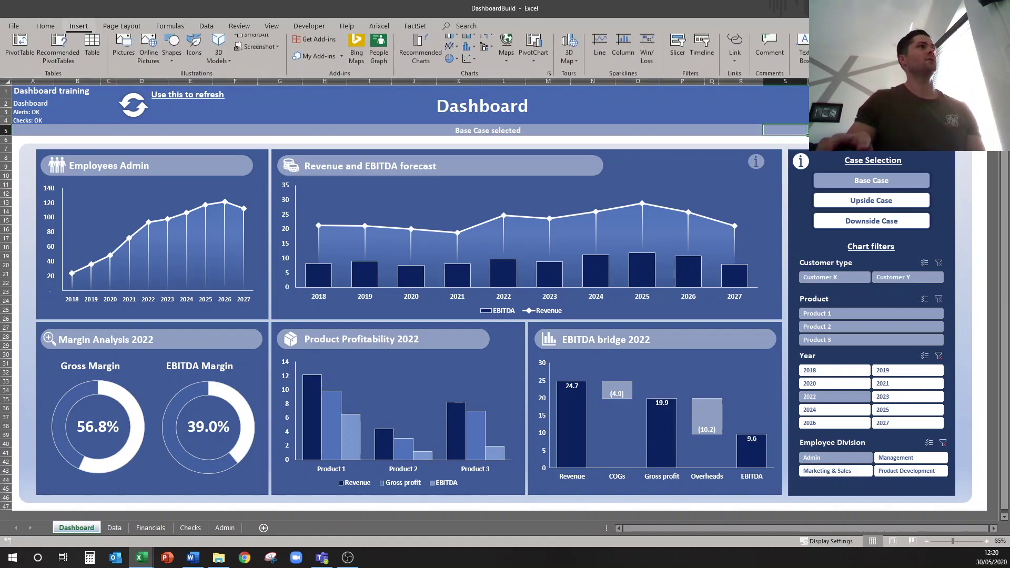
{"action": "left_click", "coordinate": [177, 64]}
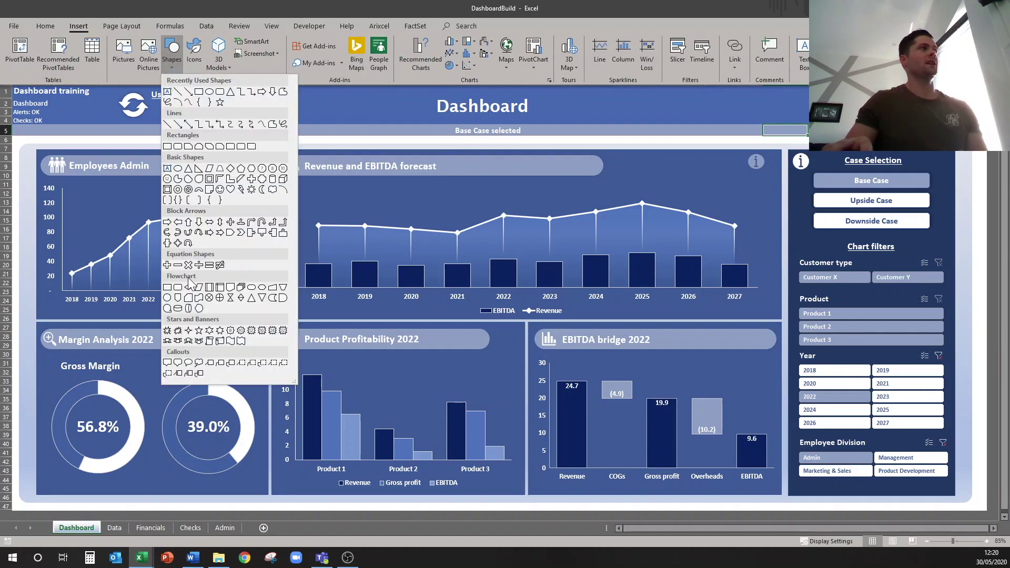
{"action": "left_click", "coordinate": [177, 369]}
{"action": "mouse_move", "coordinate": [732, 188]}
{"action": "left_mouse_down"}
{"action": "mouse_move", "coordinate": [759, 232]}
{"action": "mouse_move", "coordinate": [528, 369]}
{"action": "mouse_move", "coordinate": [501, 316]}
{"action": "mouse_move", "coordinate": [726, 328]}
{"action": "mouse_move", "coordinate": [803, 174]}
{"action": "mouse_move", "coordinate": [796, 161]}
{"action": "left_mouse_up"}
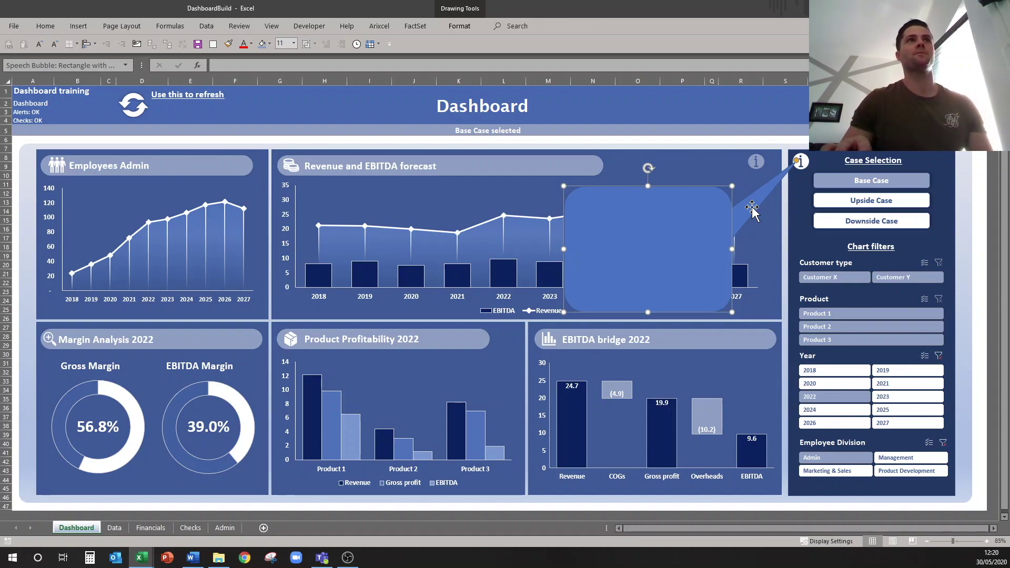
Fill the speech bubble white with 50% transparency.
{"action": "right_click", "coordinate": [753, 207]}
{"action": "left_click", "coordinate": [785, 179]}
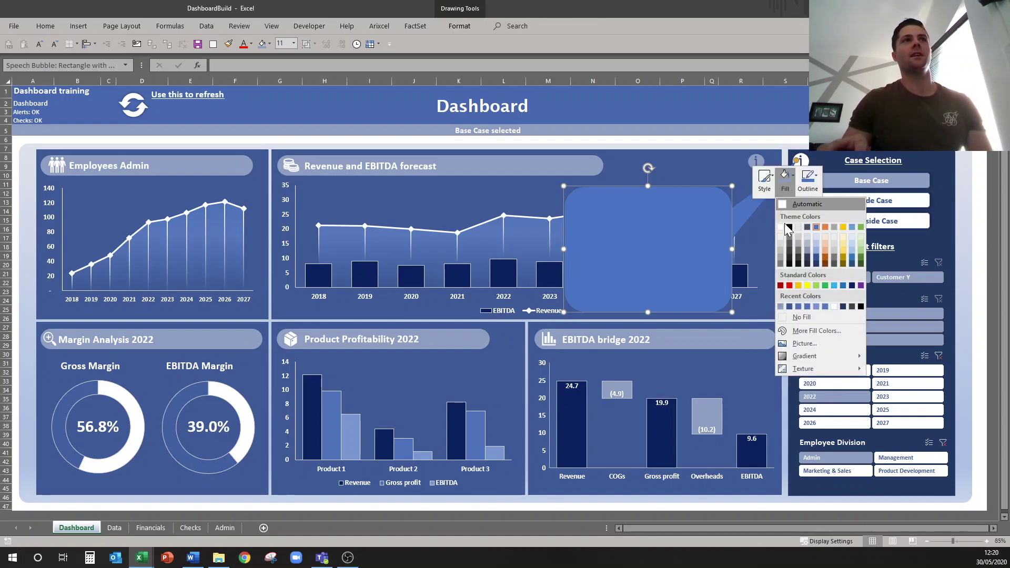
{"action": "left_click", "coordinate": [780, 227]}
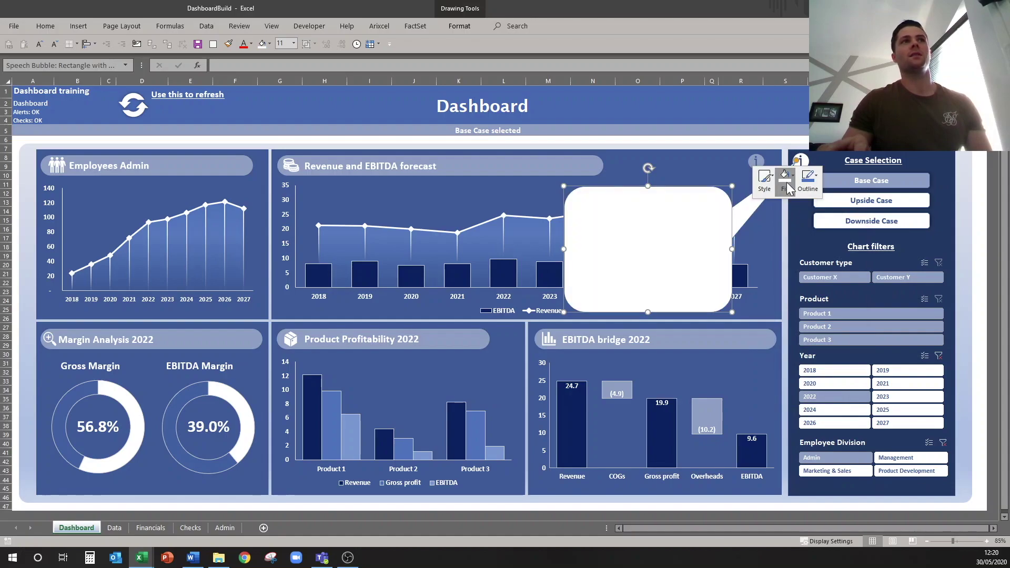
{"action": "left_click", "coordinate": [787, 182]}
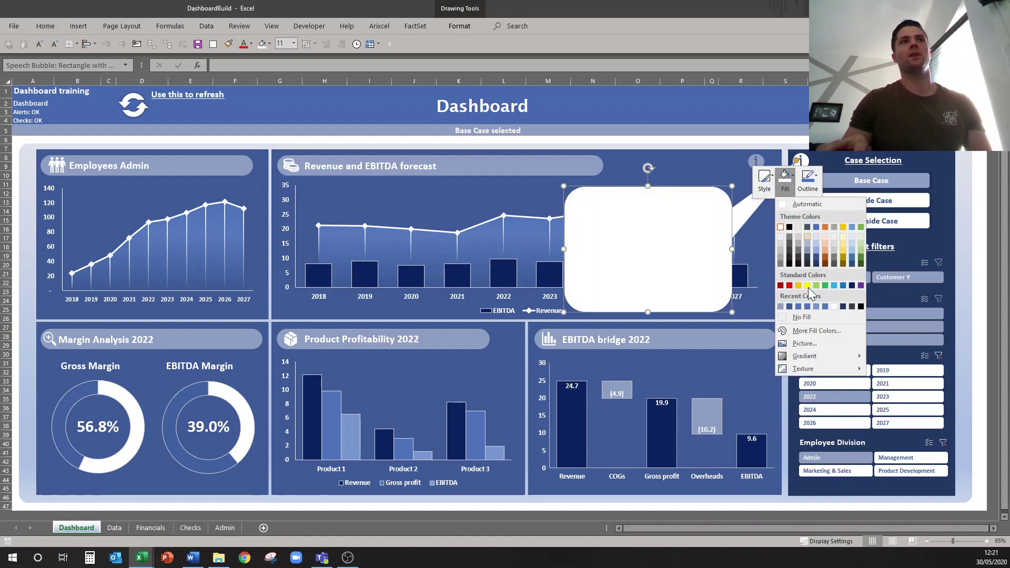
{"action": "left_click", "coordinate": [818, 331]}
{"action": "left_click_drag", "start_coordinate": [520, 307], "coordinate": [497, 307]}
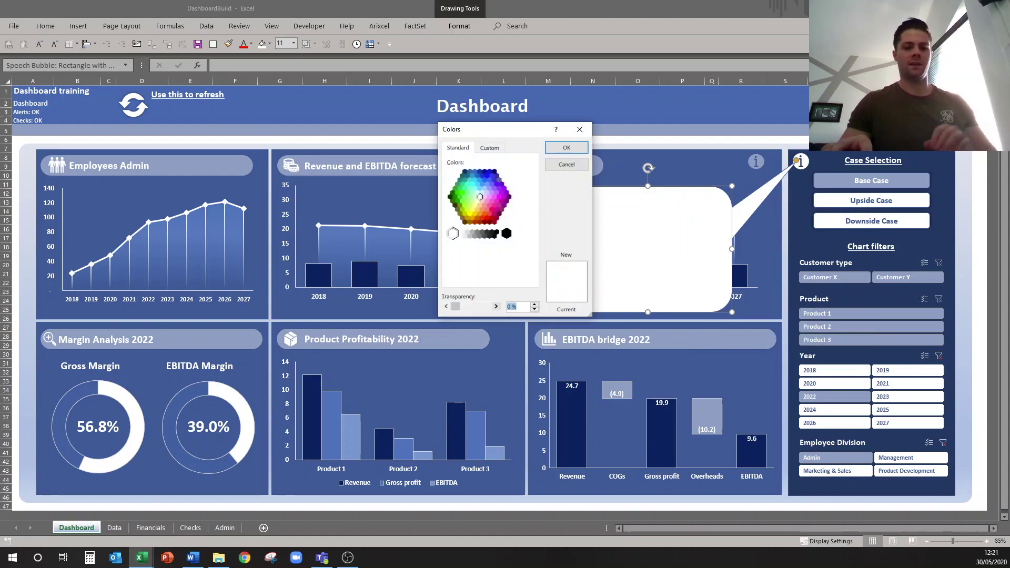
{"action": "type", "text": "50"}
{"action": "key", "text": "Return"}
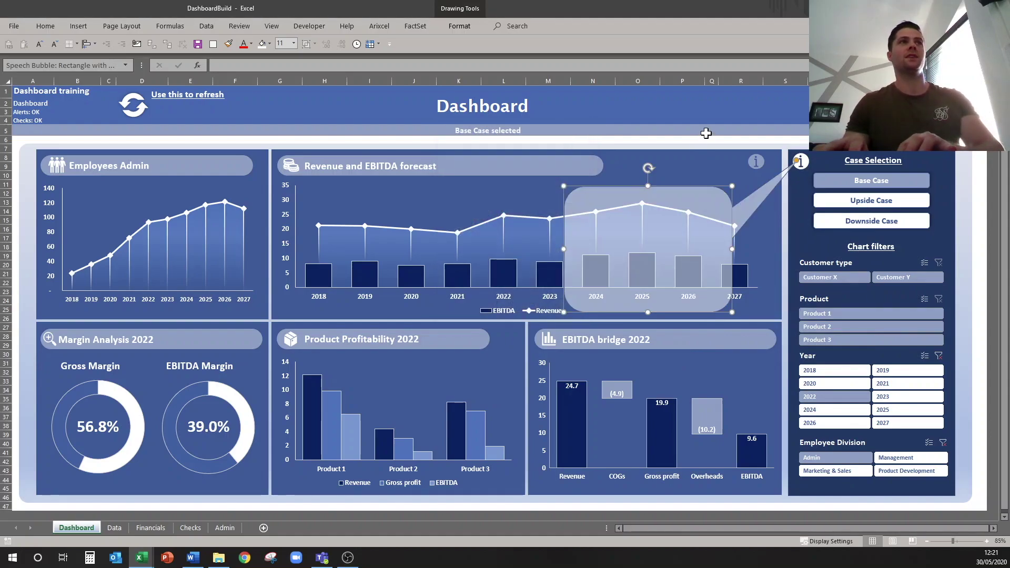
Set the speech bubble's fill transparency to 35%.
{"action": "right_click", "coordinate": [723, 213]}
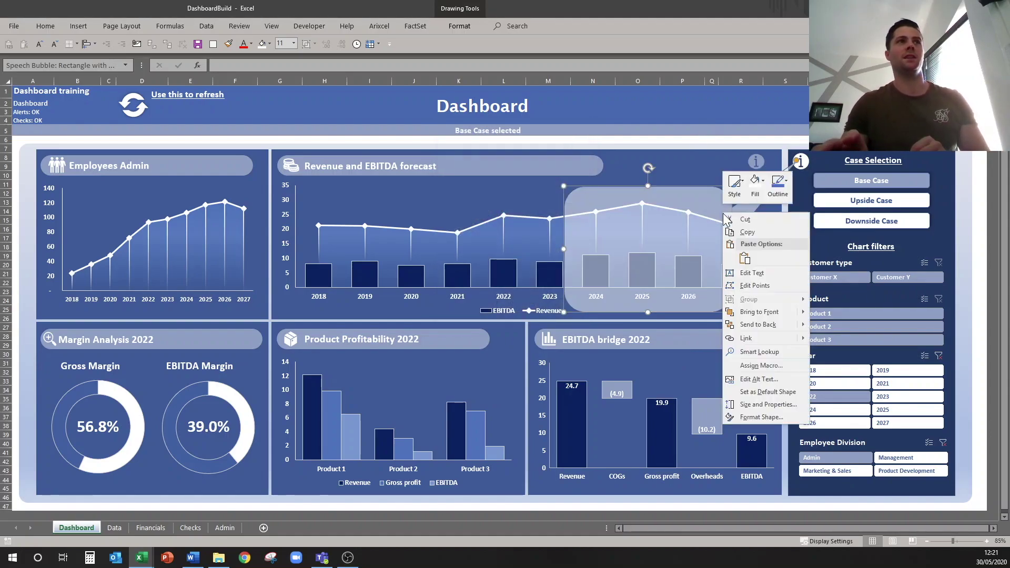
{"action": "left_click", "coordinate": [781, 188]}
{"action": "left_click", "coordinate": [787, 320]}
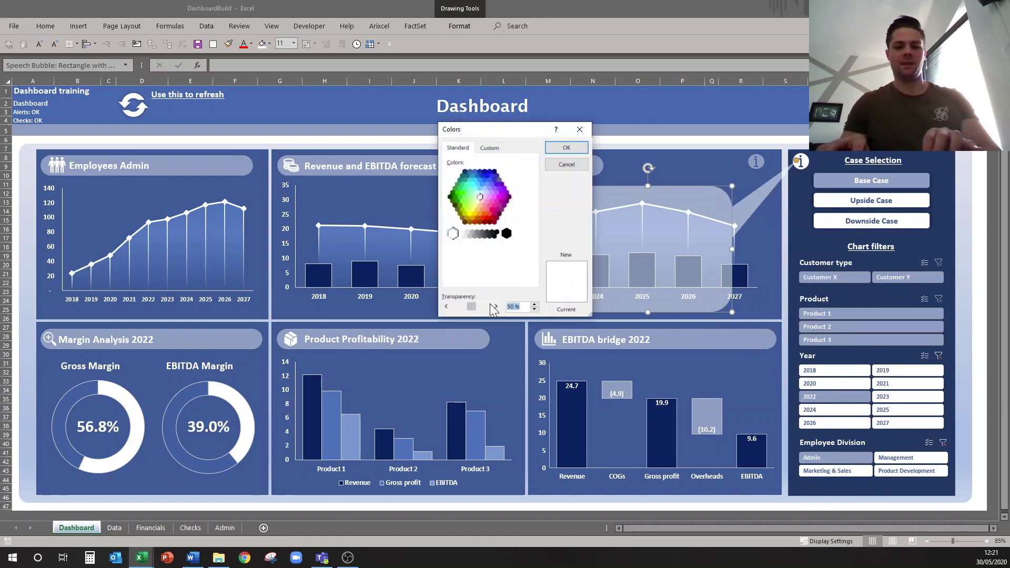
{"action": "key", "text": "Return"}
{"action": "left_click", "coordinate": [729, 90]}
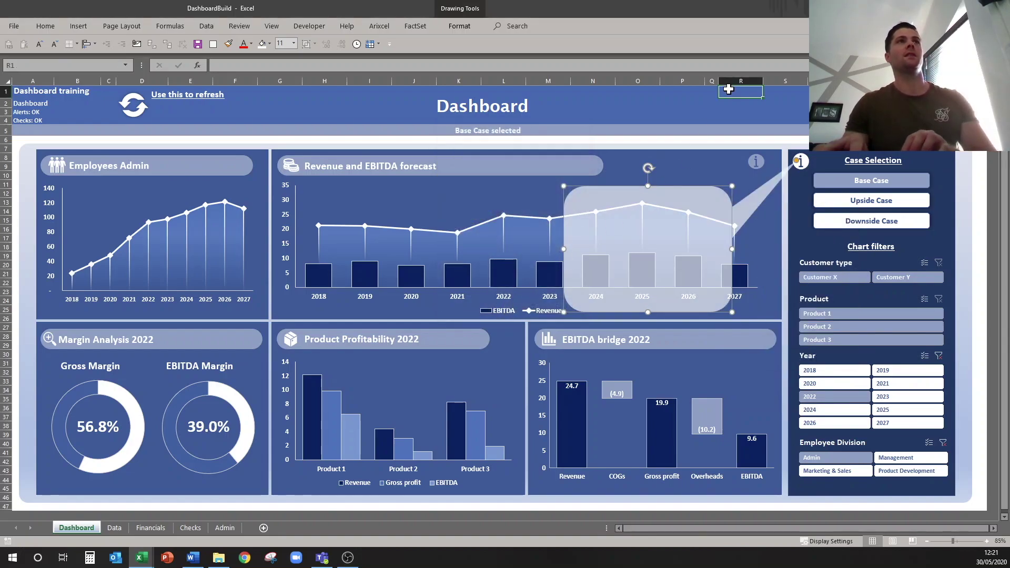
Enter the bold, underlined heading "Information guide" in the speech bubble.
{"action": "left_click", "coordinate": [656, 209]}
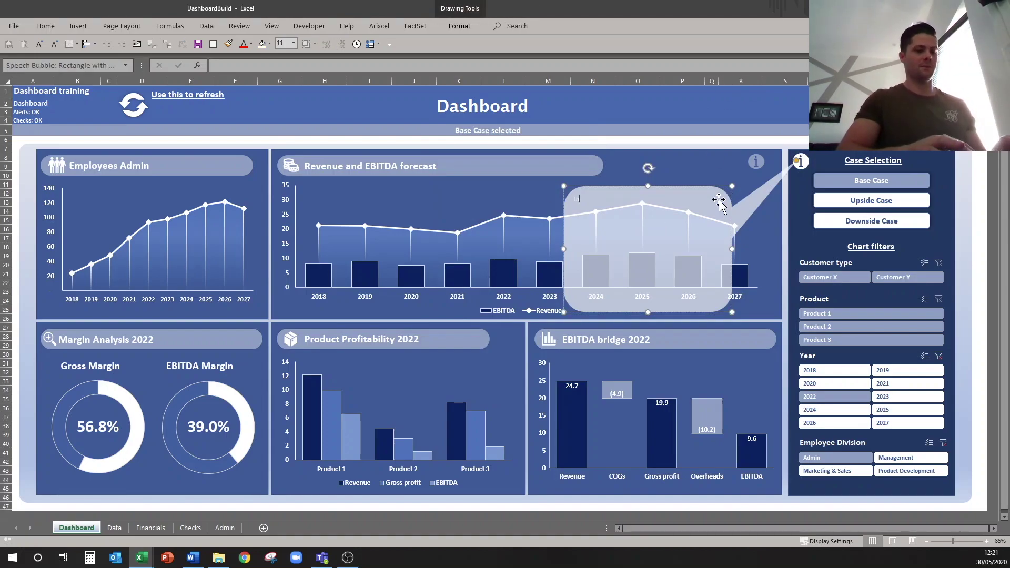
{"action": "type", "text": "Information"}
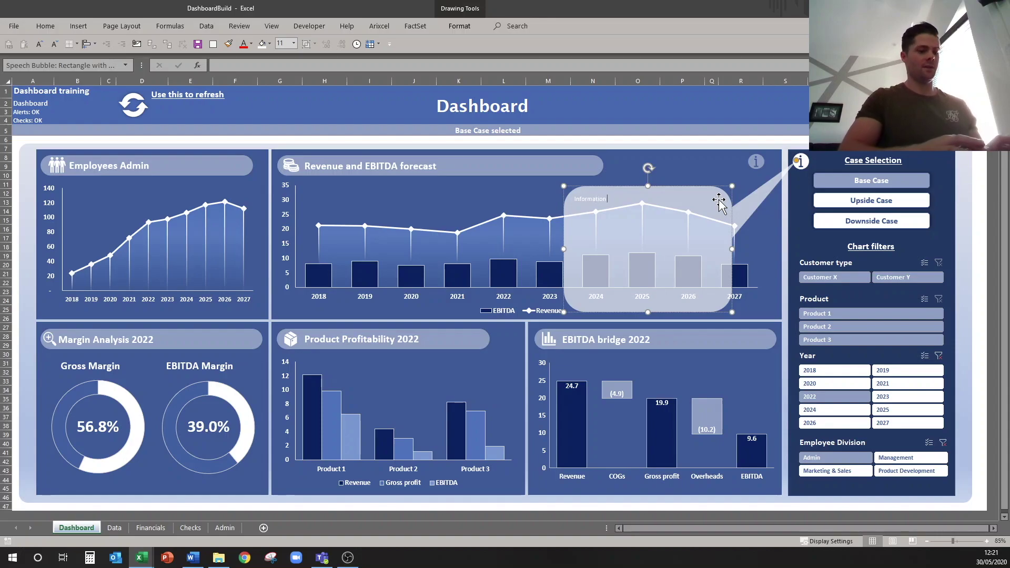
{"action": "type", "text": " guide"}
{"action": "key", "text": "ctrl+a"}
{"action": "key", "text": "ctrl+b"}
{"action": "key", "text": "ctrl+u"}
{"action": "key", "text": "End"}
Add the non-underlined text "To use this dashboard you can filter by different parameters based on the dark blue selection panel on the right hand side.".
{"action": "key", "text": "Return"}
{"action": "key", "text": "Return"}
{"action": "type", "text": "To use this dashboard you can filter by different parameters based on the slection"}
{"action": "key", "text": "ctrl+Left"}
{"action": "type", "text": "datk blue"}
{"action": "key", "text": "End"}
{"action": "type", "text": "panel on the right hand side."}
{"action": "key", "text": "ctrl+shift+Up"}
{"action": "key", "text": "ctrl+u"}
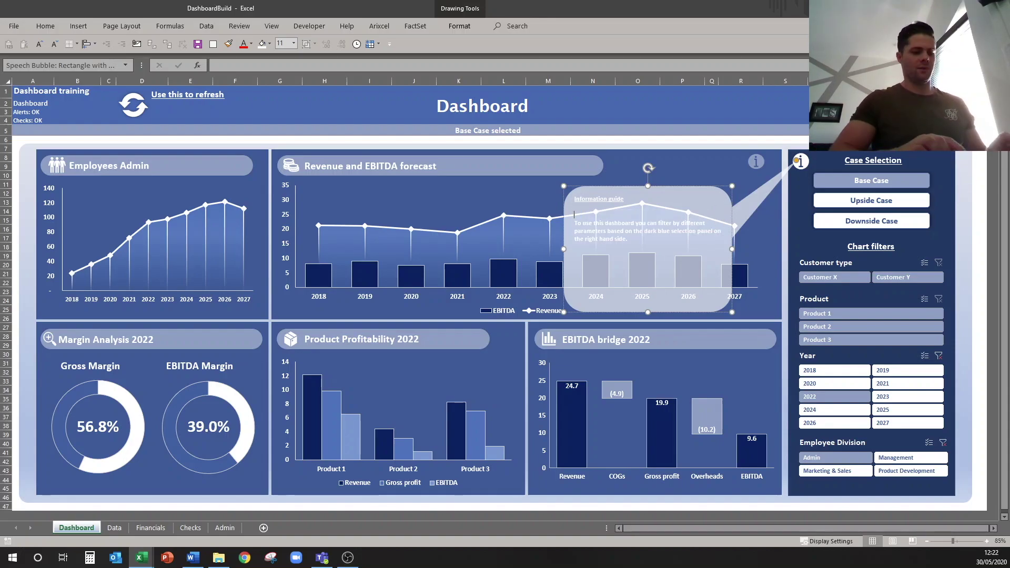
Add the headings "Chart Filters" and "Case Selection" to the guide, with "Use the different buttons to change scenarios/cases" under Case Selection.
{"action": "type", "text": "Chart FiltersCase SelectionUse the differejnt"}
{"action": "key", "text": "BackSpace"}
{"action": "key", "text": "BackSpace"}
{"action": "key", "text": "BackSpace"}
{"action": "key", "text": "BackSpace"}
{"action": "type", "text": "nt buttons to change scenarios/cases"}
Enlarge all the guide text to size 14 and centre it.
{"action": "key", "text": "ctrl+a"}
{"action": "key", "text": "alt+3"}
{"action": "key", "text": "alt+3"}
{"action": "key", "text": "alt+h"}
{"action": "key", "text": "a"}
{"action": "key", "text": "c"}
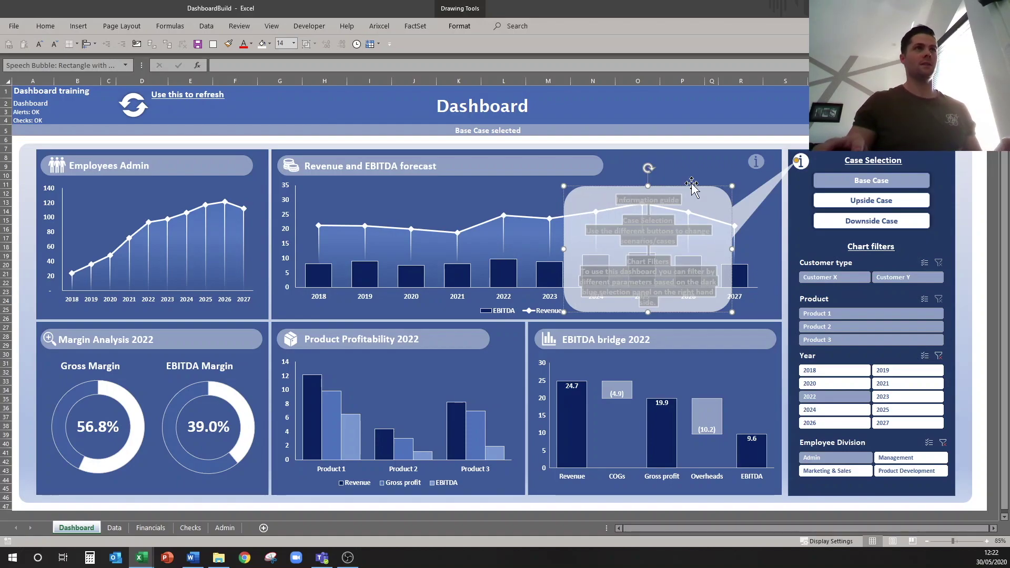
Change the font colour of all the guide text to dark blue.
{"action": "left_click", "coordinate": [252, 44]}
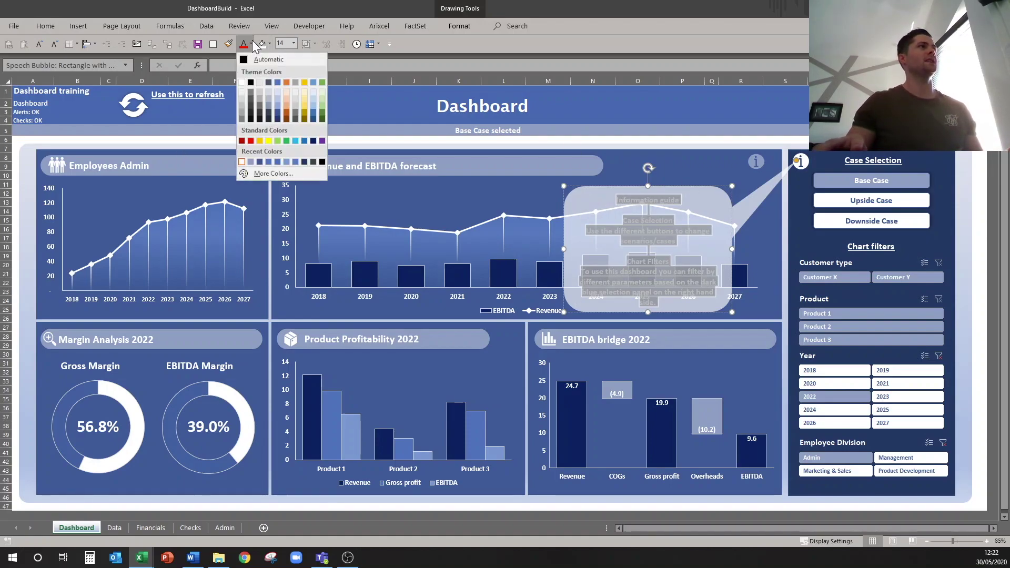
{"action": "left_click", "coordinate": [260, 162]}
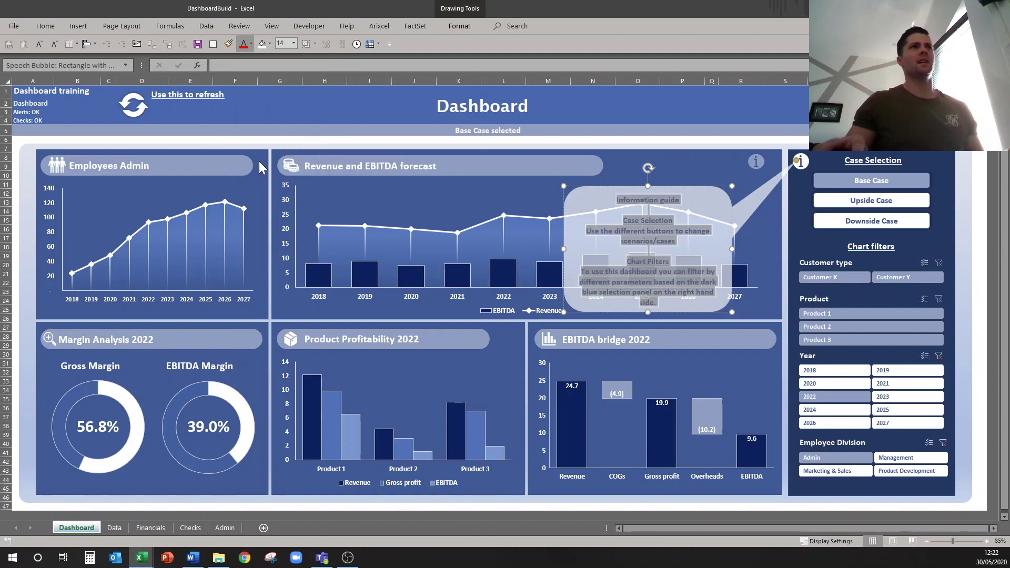
{"action": "left_click", "coordinate": [682, 104]}
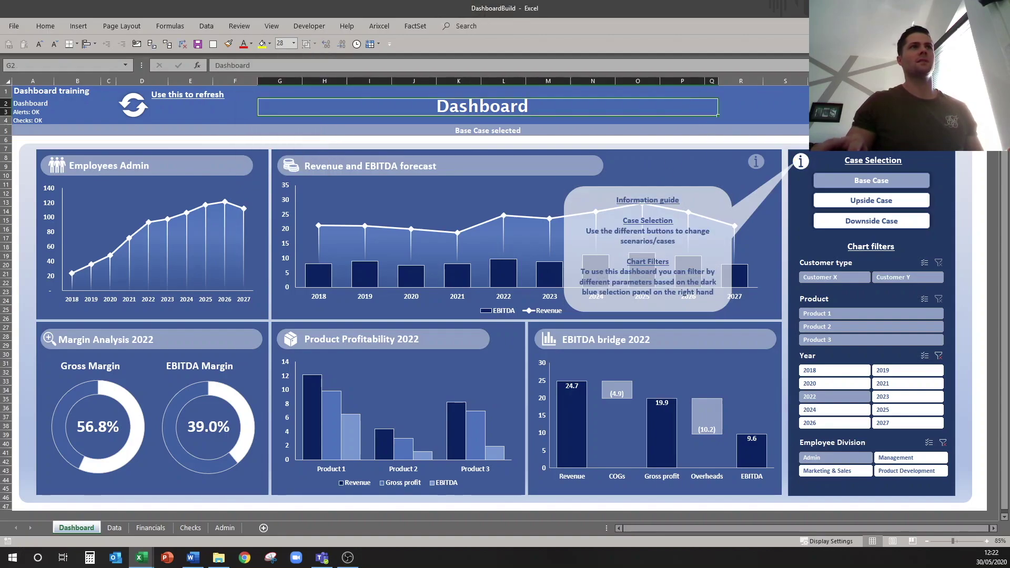
Set the transparency of the information guide speech bubble's white fill to 25%.
{"action": "left_click", "coordinate": [720, 209]}
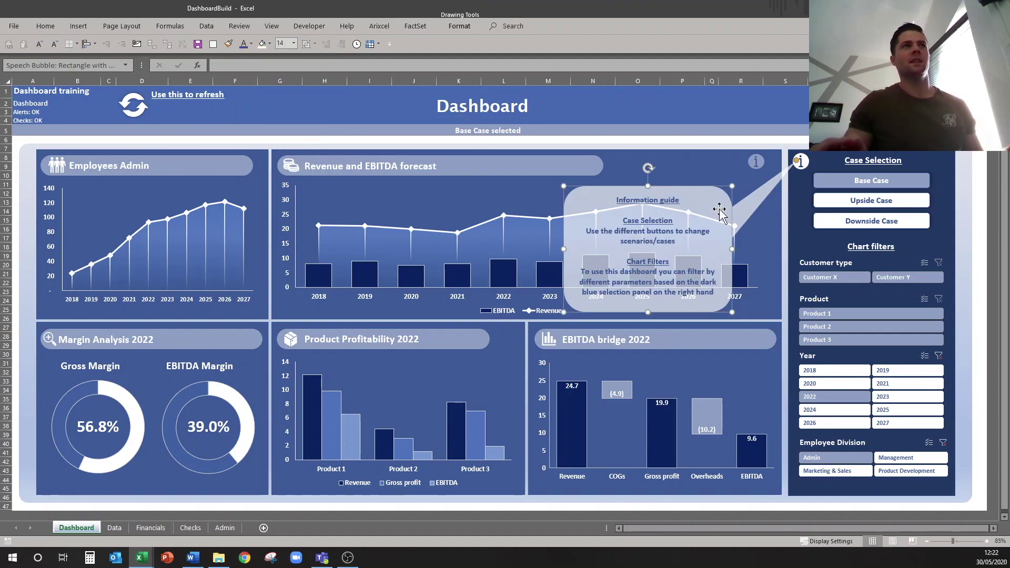
{"action": "right_click", "coordinate": [720, 209]}
{"action": "left_click", "coordinate": [744, 245]}
{"action": "right_click", "coordinate": [701, 189]}
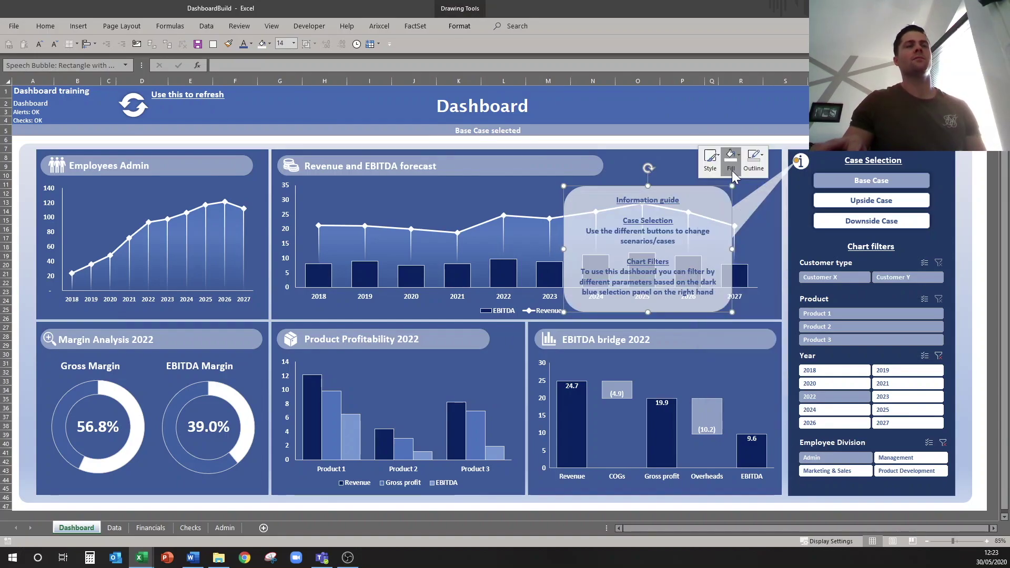
{"action": "left_click", "coordinate": [731, 170]}
{"action": "left_click", "coordinate": [758, 308]}
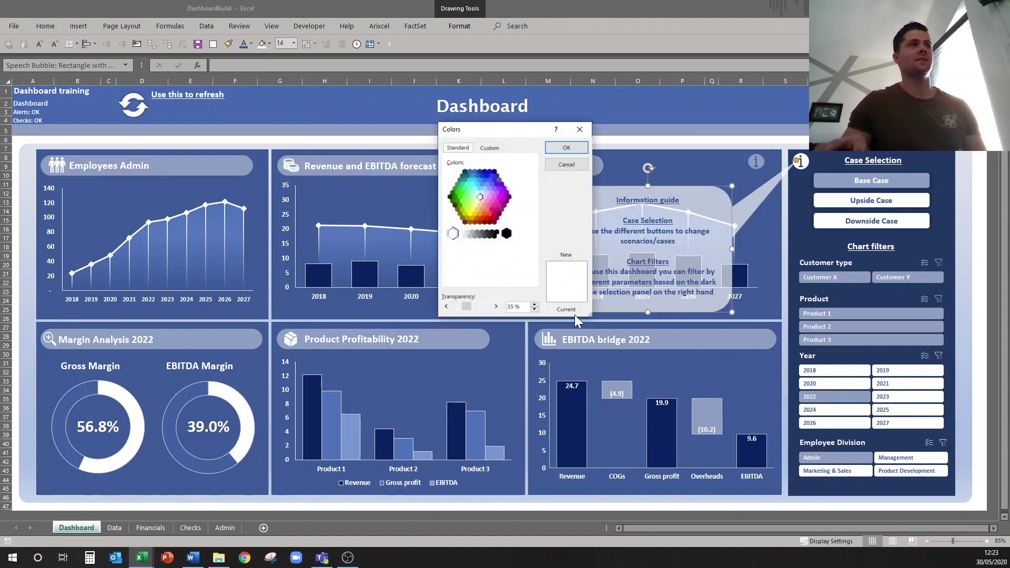
{"action": "type", "text": "25"}
{"action": "left_click", "coordinate": [567, 148]}
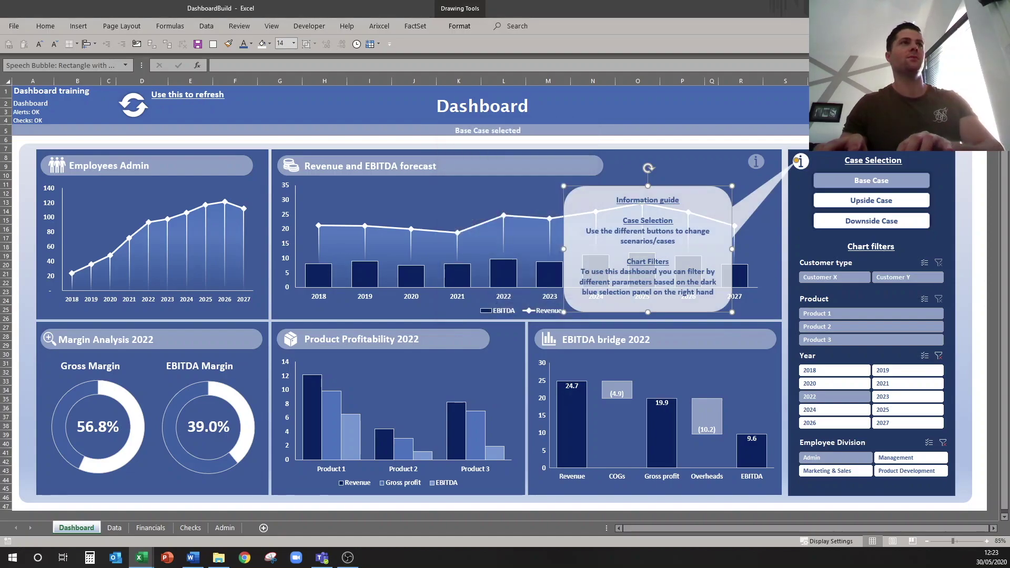
{"action": "left_click", "coordinate": [714, 113]}
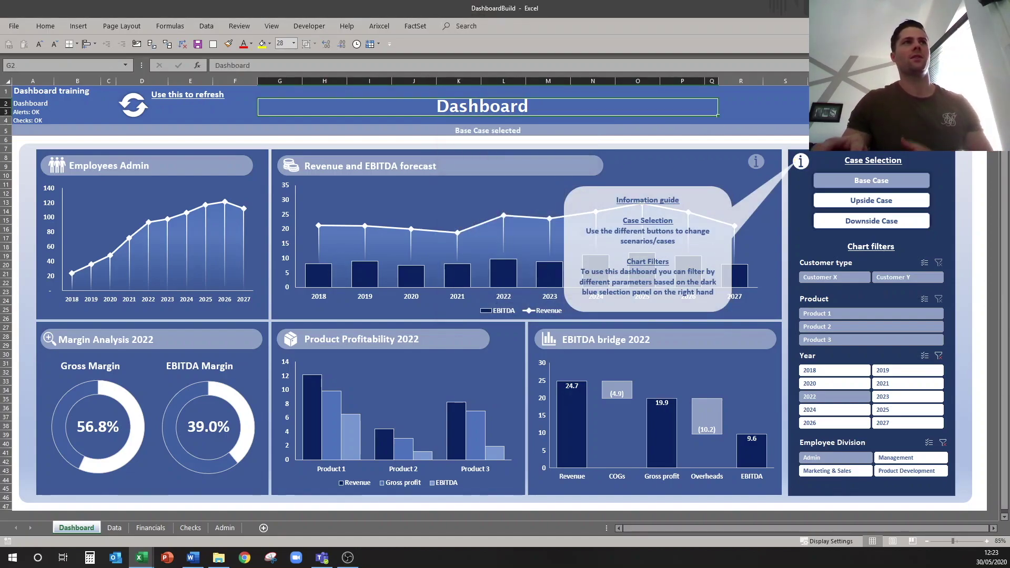
Widen the speech bubble and adjust its height so that the full Chart Filters text fits inside.
{"action": "left_click", "coordinate": [721, 288]}
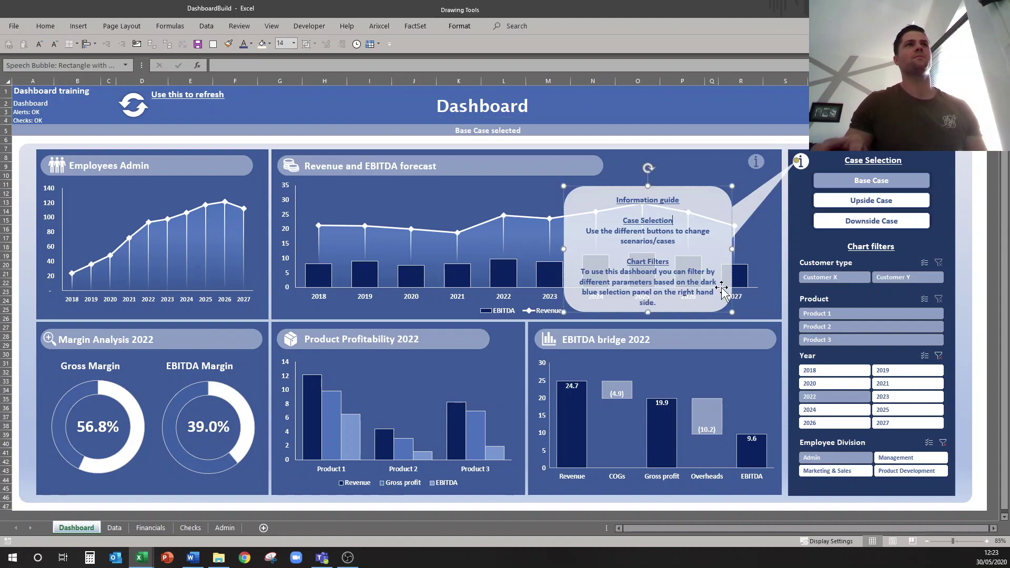
{"action": "left_click_drag", "start_coordinate": [648, 313], "coordinate": [647, 297]}
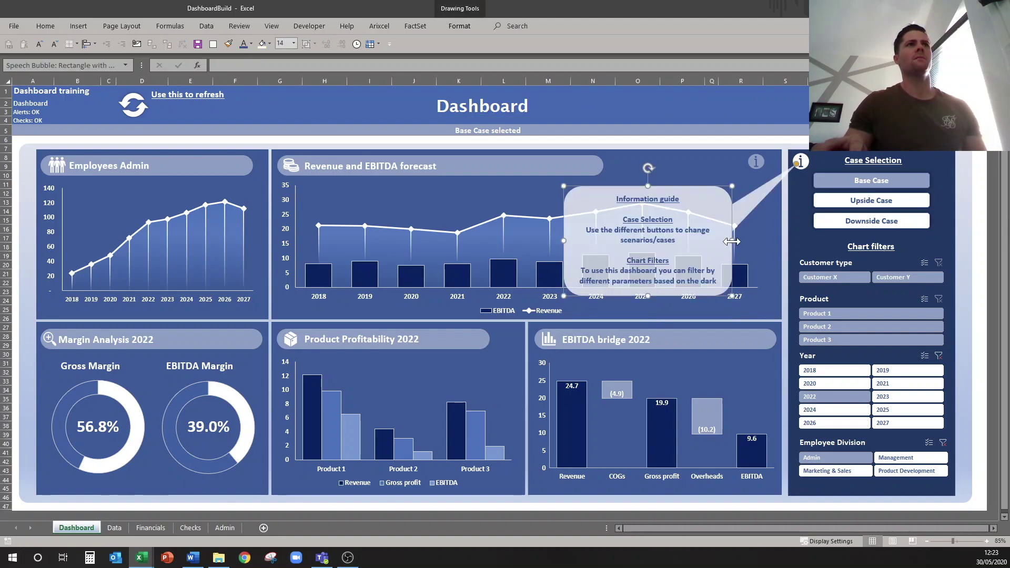
{"action": "left_click_drag", "start_coordinate": [732, 240], "coordinate": [756, 240]}
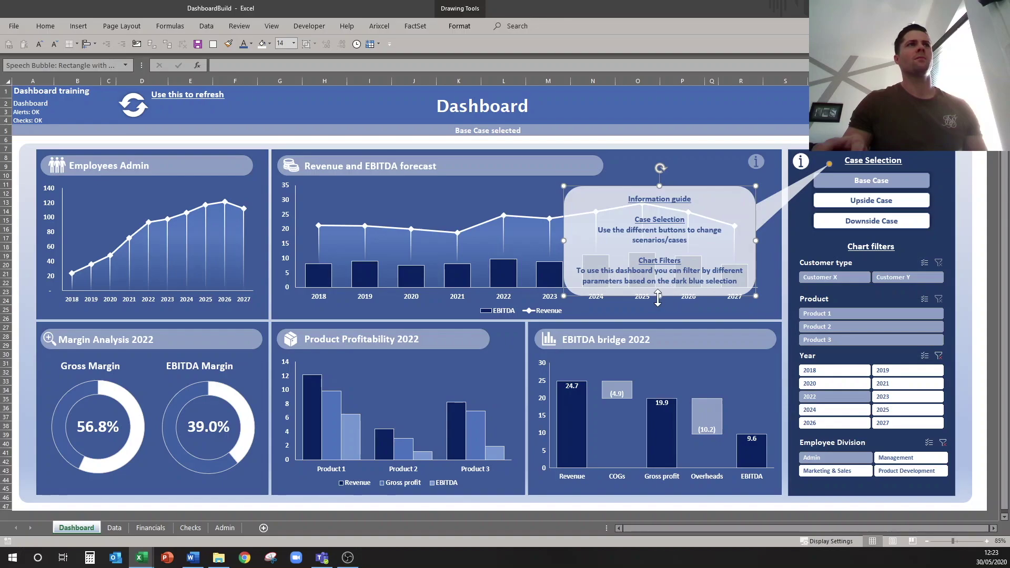
{"action": "left_click_drag", "start_coordinate": [660, 296], "coordinate": [659, 320]}
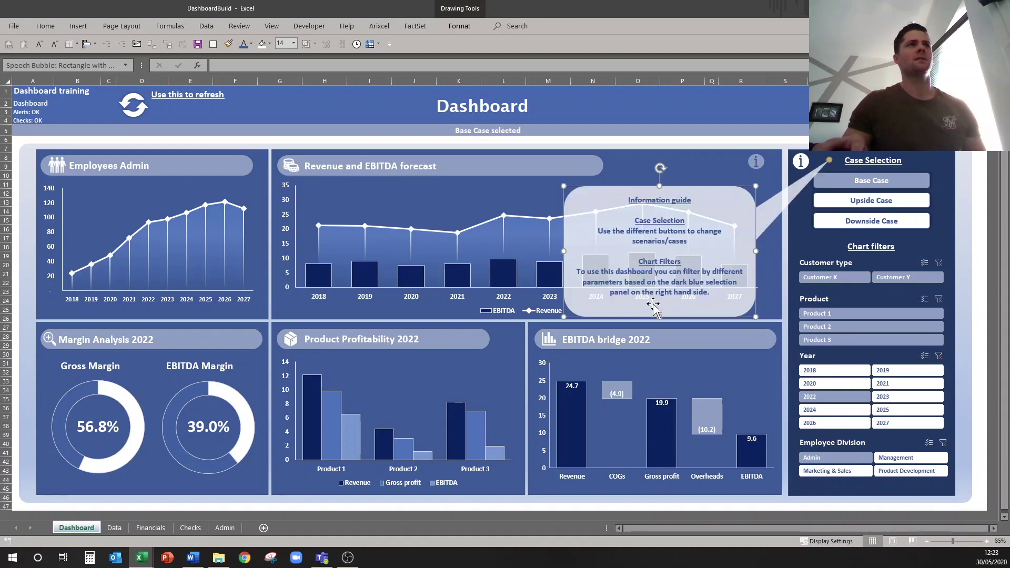
Remove bold from the body text under Case Selection and Chart Filters, and enlarge the "Information guide" title without its underline.
{"action": "left_click_drag", "start_coordinate": [578, 272], "coordinate": [711, 293]}
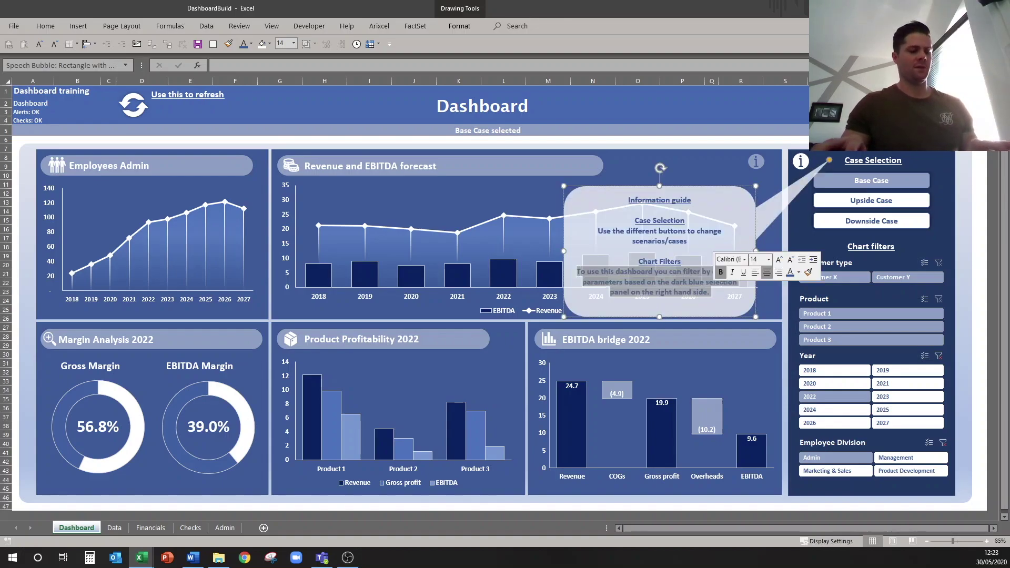
{"action": "left_click_drag", "start_coordinate": [689, 241], "coordinate": [687, 205]}
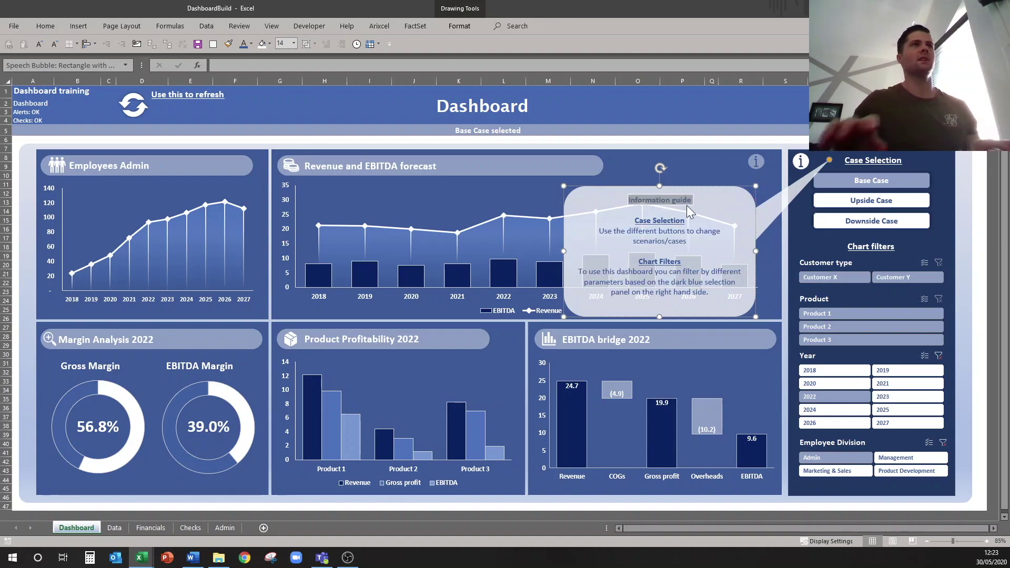
{"action": "key", "text": "ctrl+shift+period"}
{"action": "left_click", "coordinate": [677, 129]}
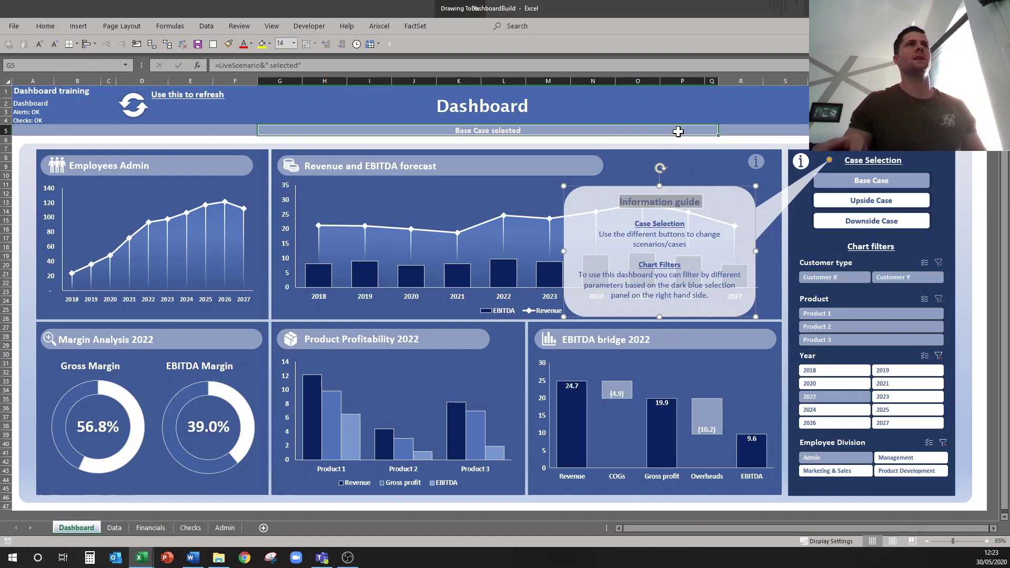
{"action": "left_click", "coordinate": [623, 203]}
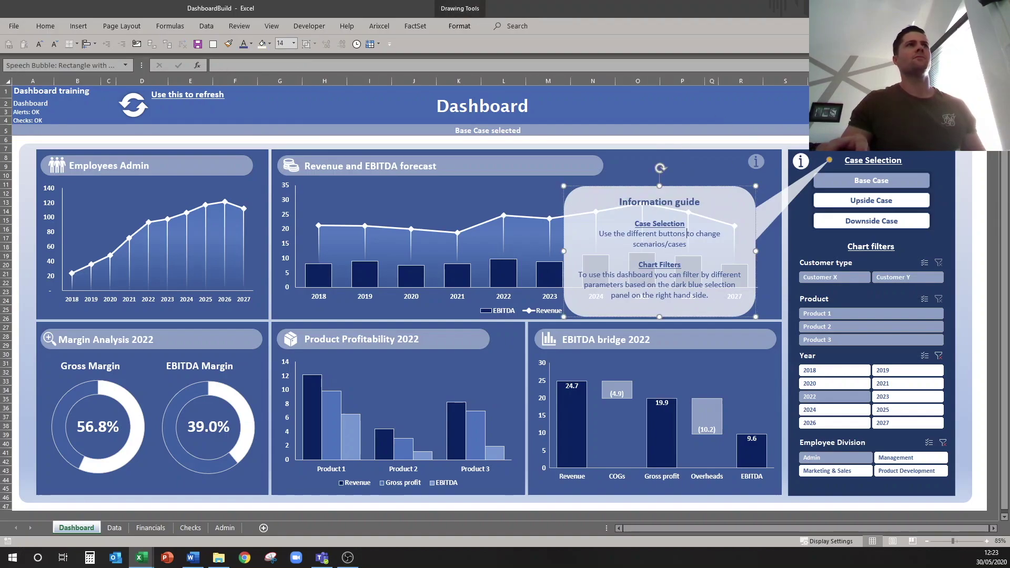
Enlarge all the guide text by one size, with the headings and body at 16, and extend the bubble downward.
{"action": "mouse_move", "coordinate": [620, 202]}
{"action": "left_mouse_down"}
{"action": "mouse_move", "coordinate": [697, 235]}
{"action": "mouse_move", "coordinate": [711, 296]}
{"action": "left_mouse_up"}
{"action": "key", "text": "ctrl+shift+period"}
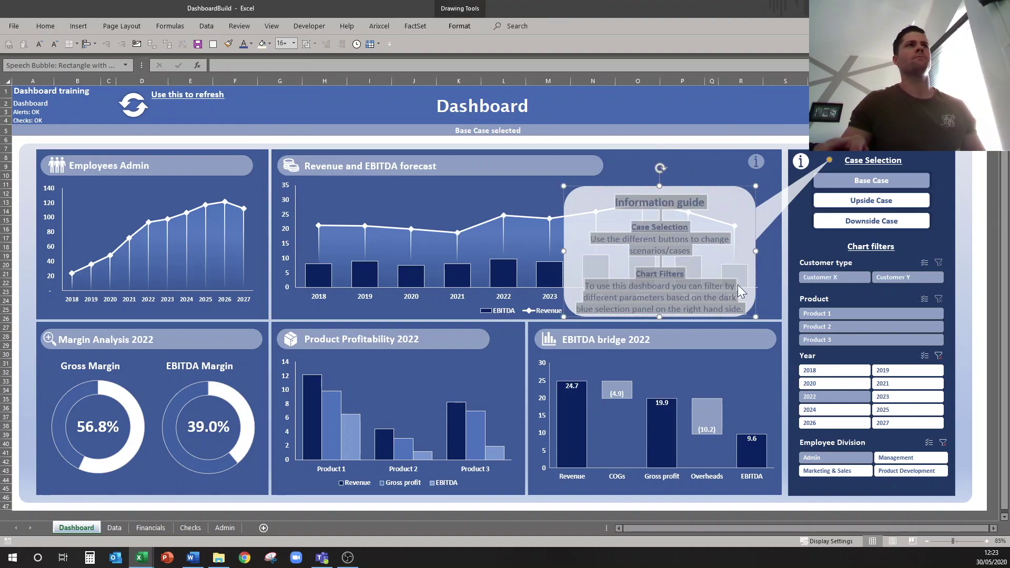
{"action": "left_click", "coordinate": [700, 131]}
{"action": "left_click", "coordinate": [670, 318]}
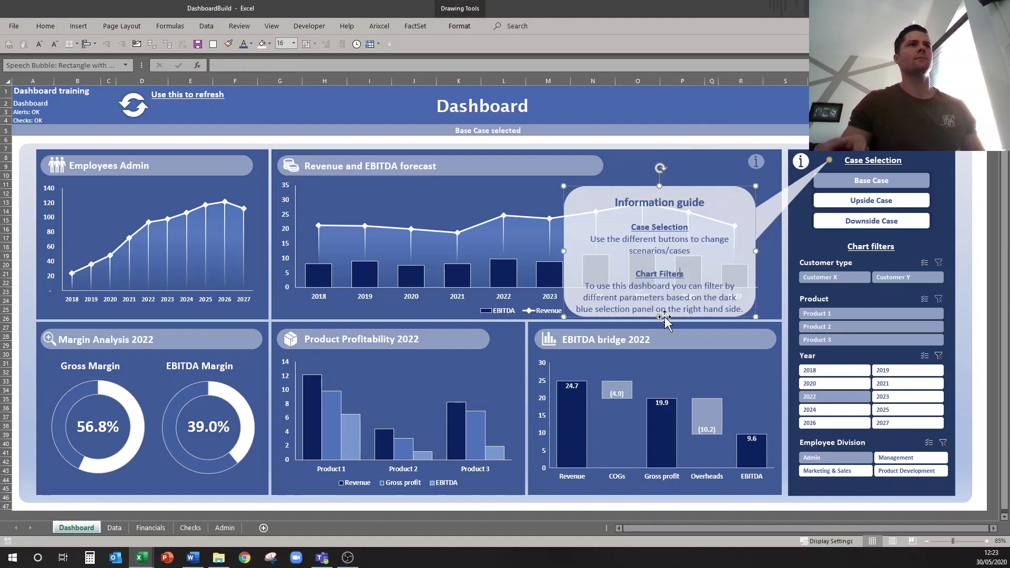
{"action": "left_click_drag", "start_coordinate": [665, 316], "coordinate": [673, 331]}
{"action": "left_click", "coordinate": [713, 111]}
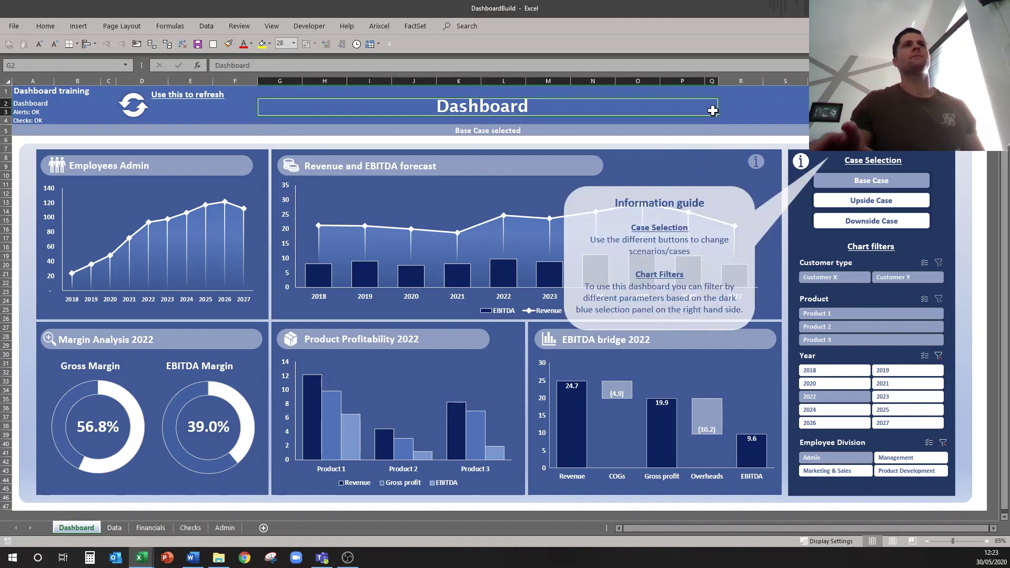
Move the speech bubble's pointer tip onto the white information icon beside Case Selection.
{"action": "left_click", "coordinate": [741, 203]}
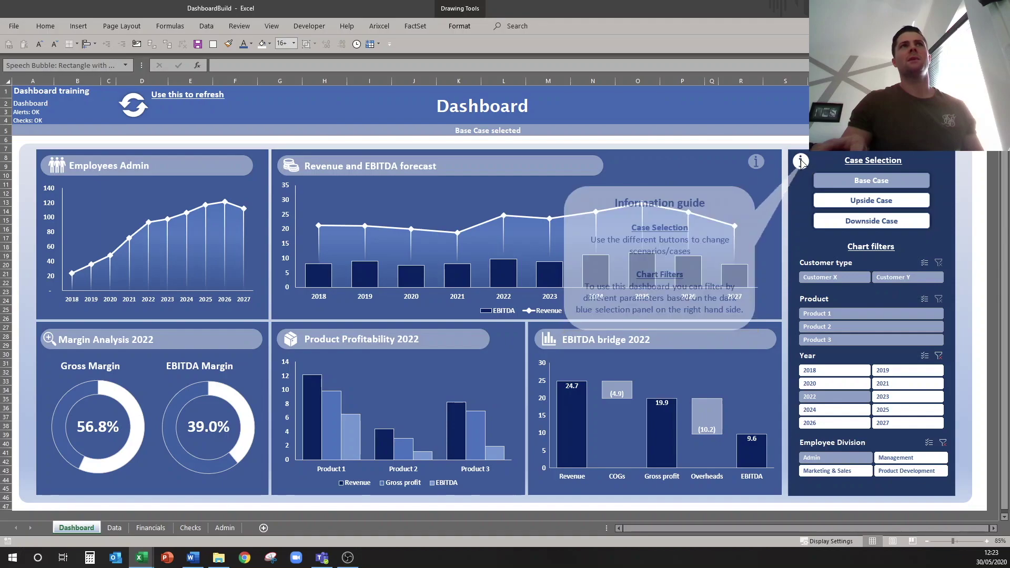
{"action": "left_click_drag", "start_coordinate": [801, 162], "coordinate": [800, 162]}
{"action": "left_click", "coordinate": [706, 130]}
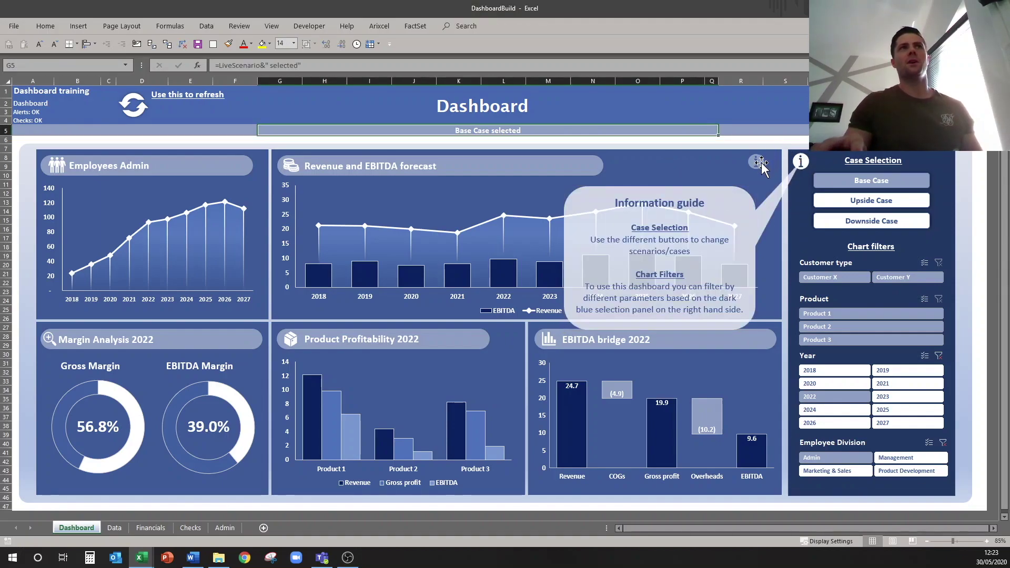
Show the list of dashboard objects and rename the information guide speech bubble in it.
{"action": "left_click", "coordinate": [713, 195]}
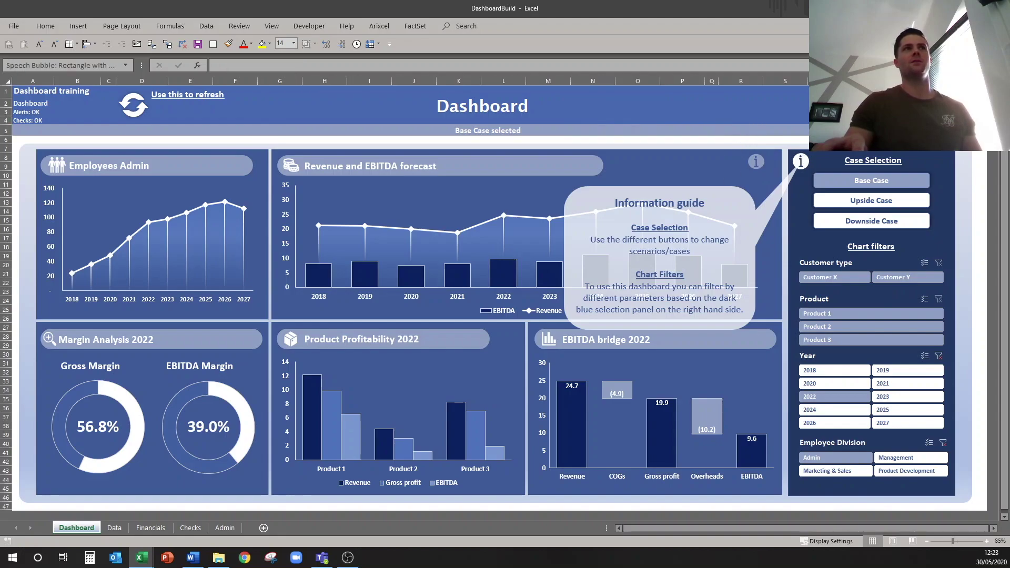
{"action": "left_click", "coordinate": [460, 25]}
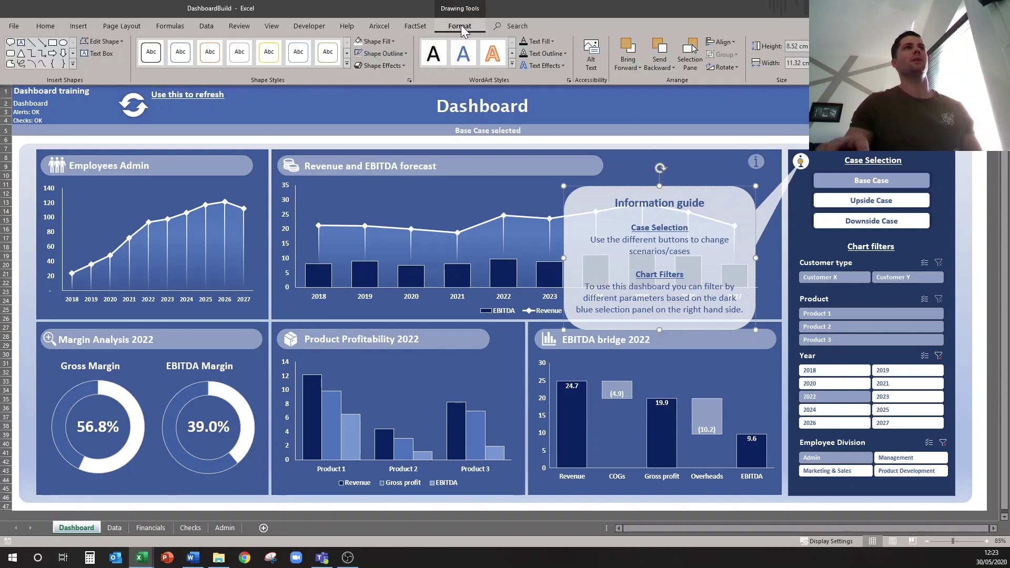
{"action": "left_click", "coordinate": [696, 65]}
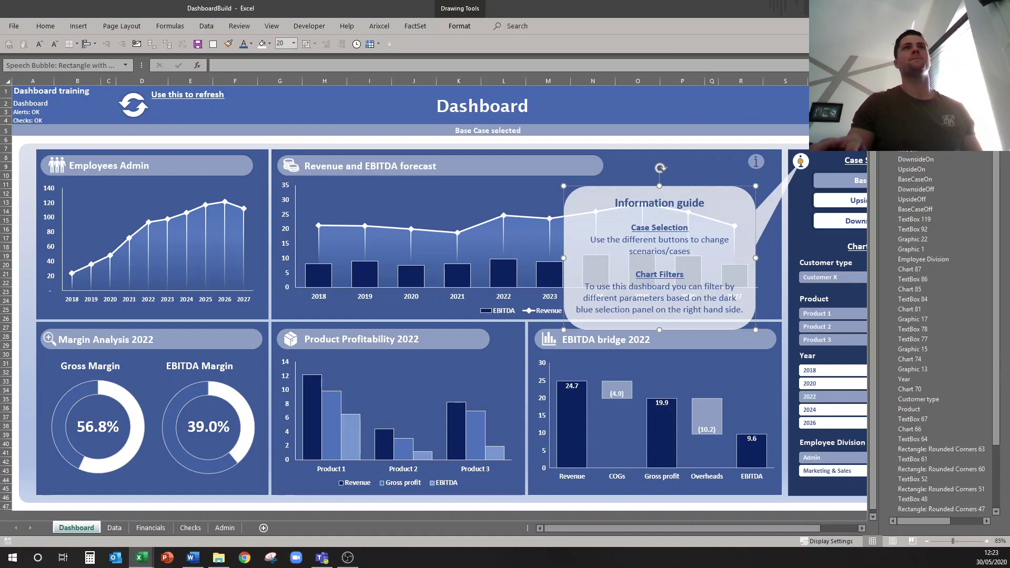
{"action": "left_click", "coordinate": [932, 100]}
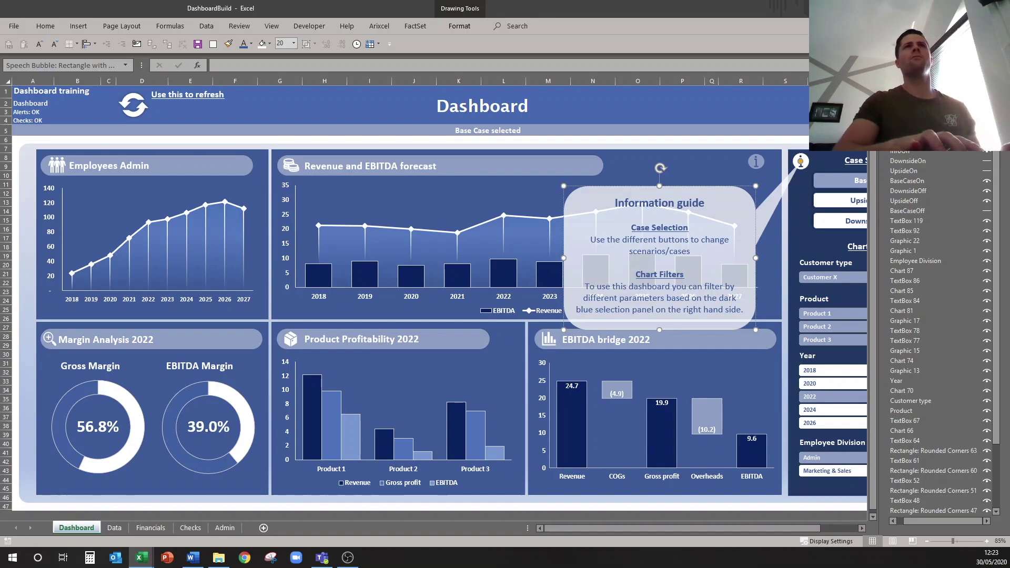
{"action": "key", "text": "Return"}
{"action": "left_click", "coordinate": [831, 103]}
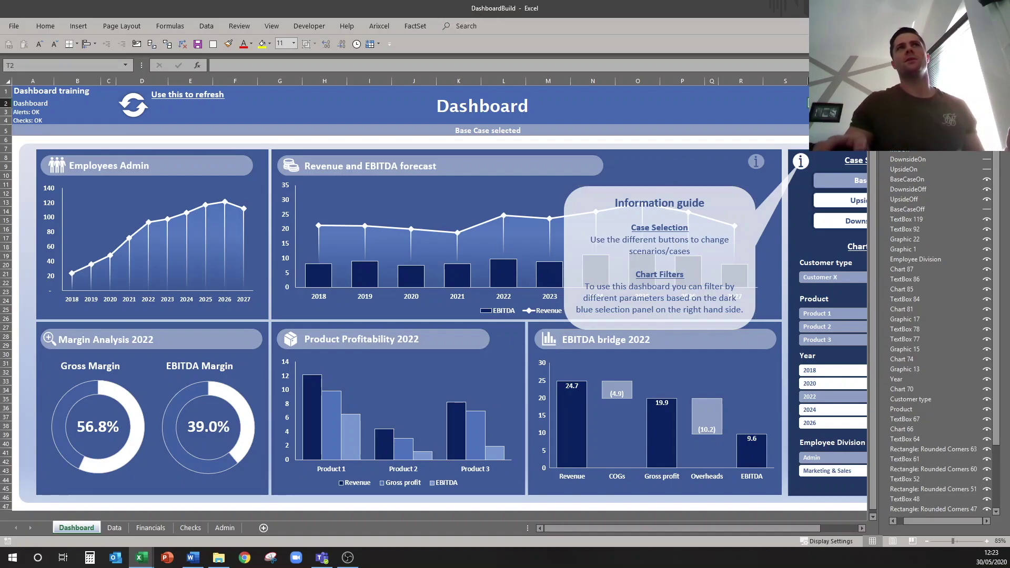
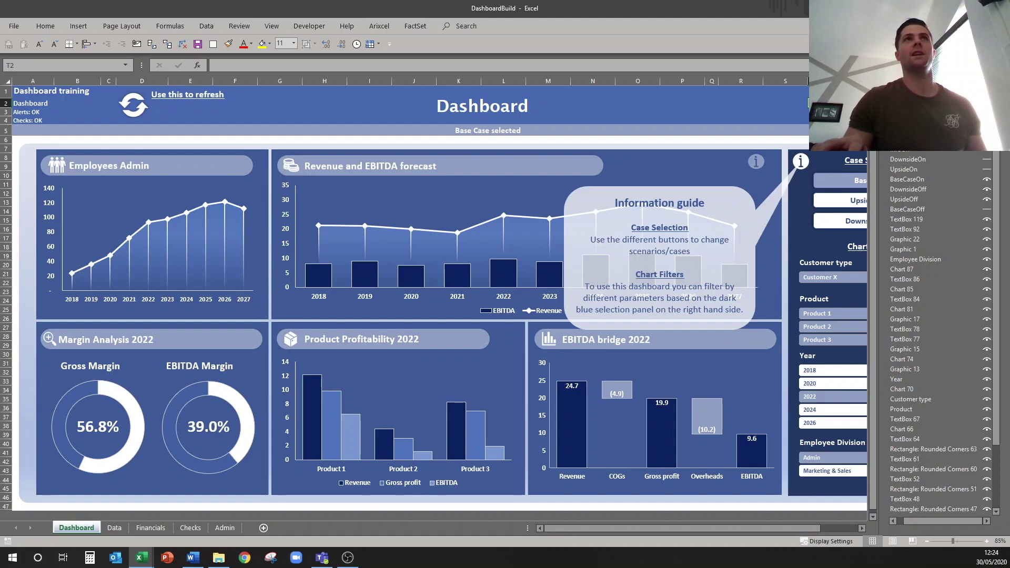
Hide the list of dashboard objects and open the Visual Basic editor for the workbook.
{"action": "key", "text": "alt+F10"}
{"action": "left_click", "coordinate": [305, 26]}
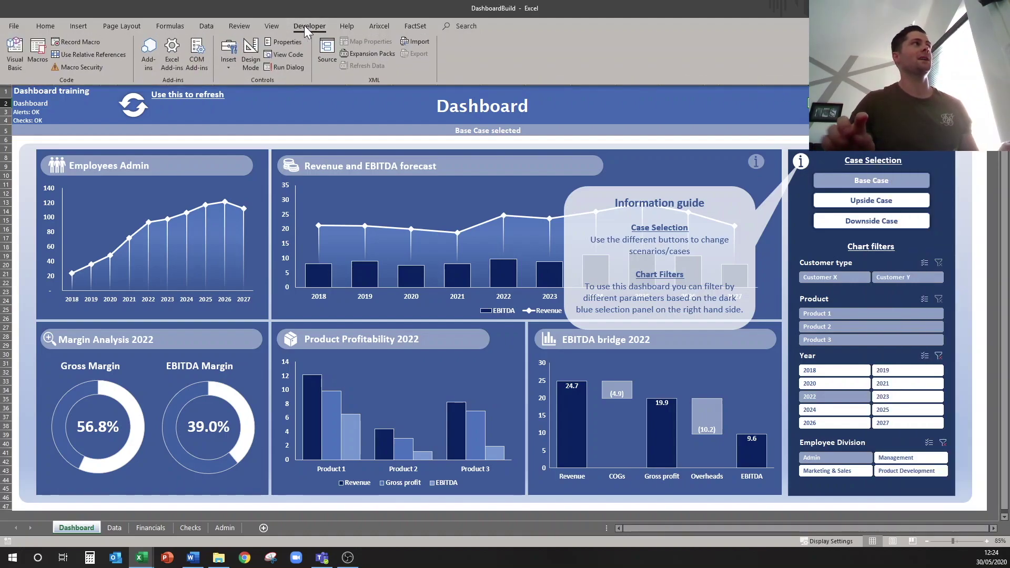
{"action": "left_click", "coordinate": [12, 53]}
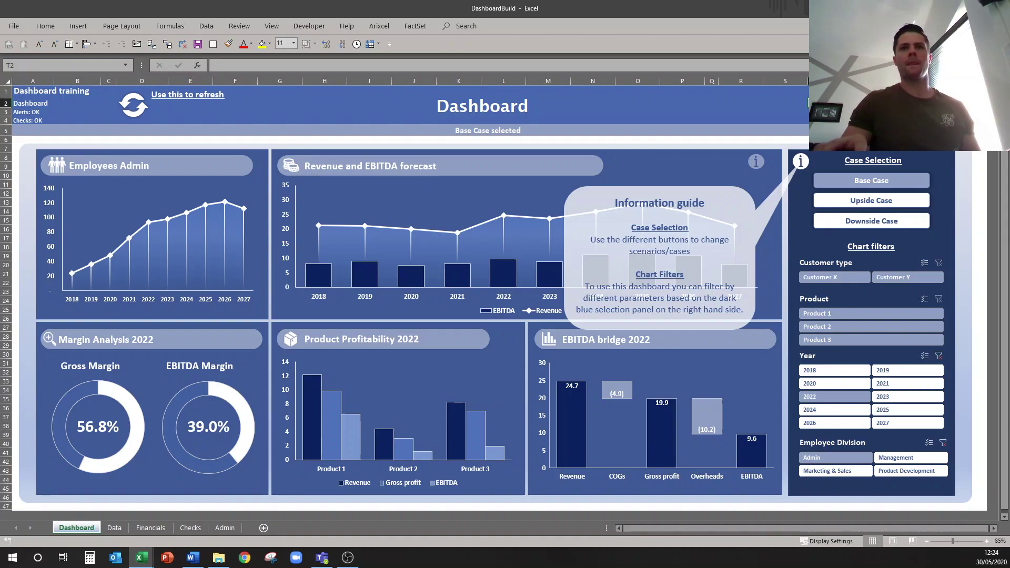
{"action": "left_click_drag", "start_coordinate": [0, 421], "coordinate": [508, 138]}
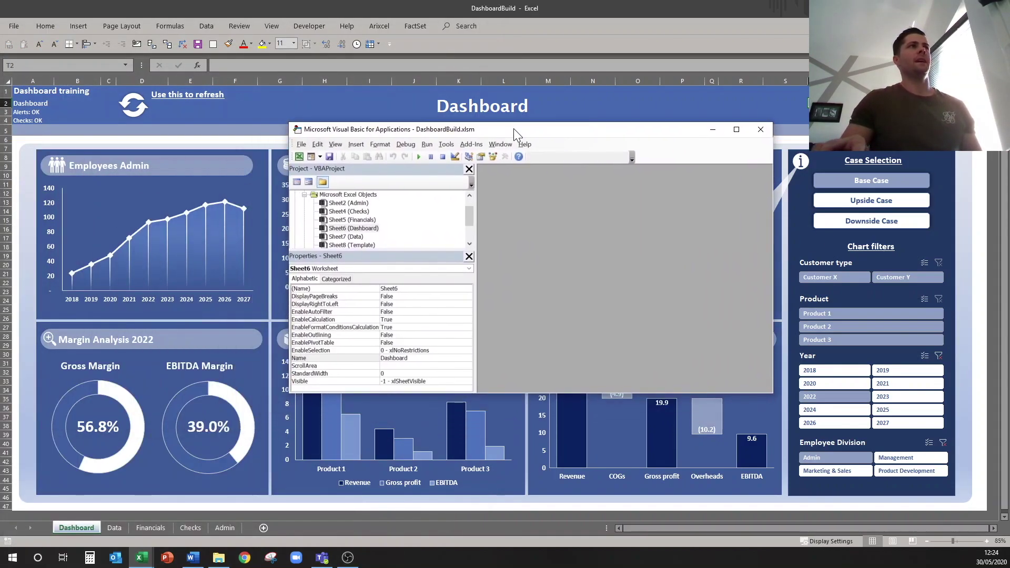
{"action": "double_click", "coordinate": [514, 132]}
{"action": "double_click", "coordinate": [381, 9]}
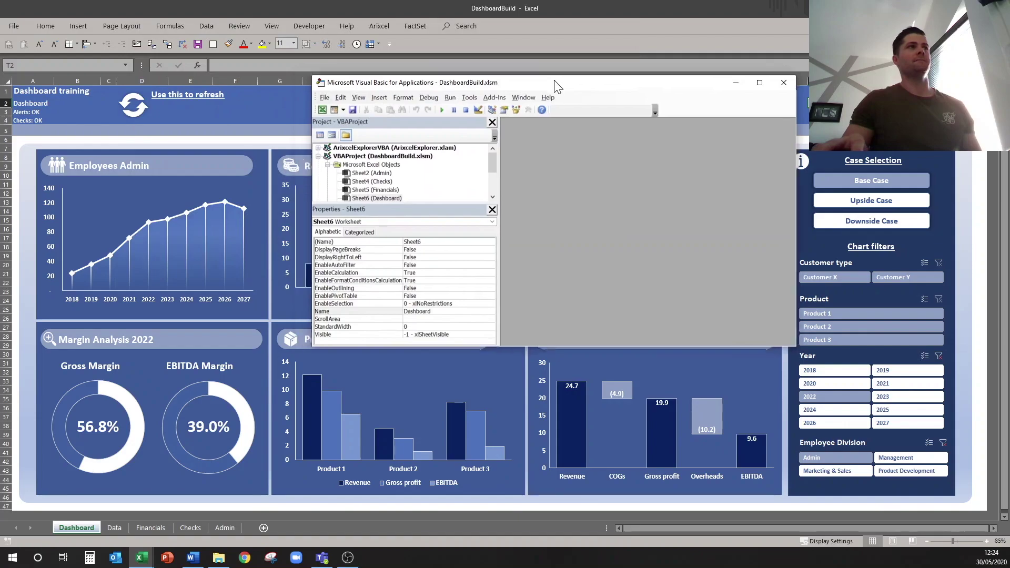
{"action": "left_click", "coordinate": [786, 77]}
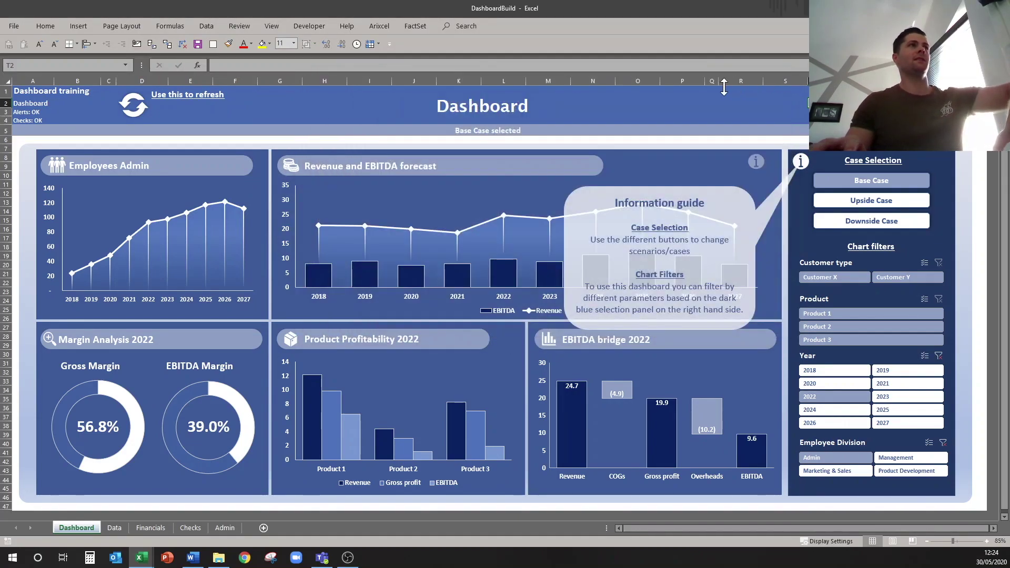
{"action": "key", "text": "alt+F11"}
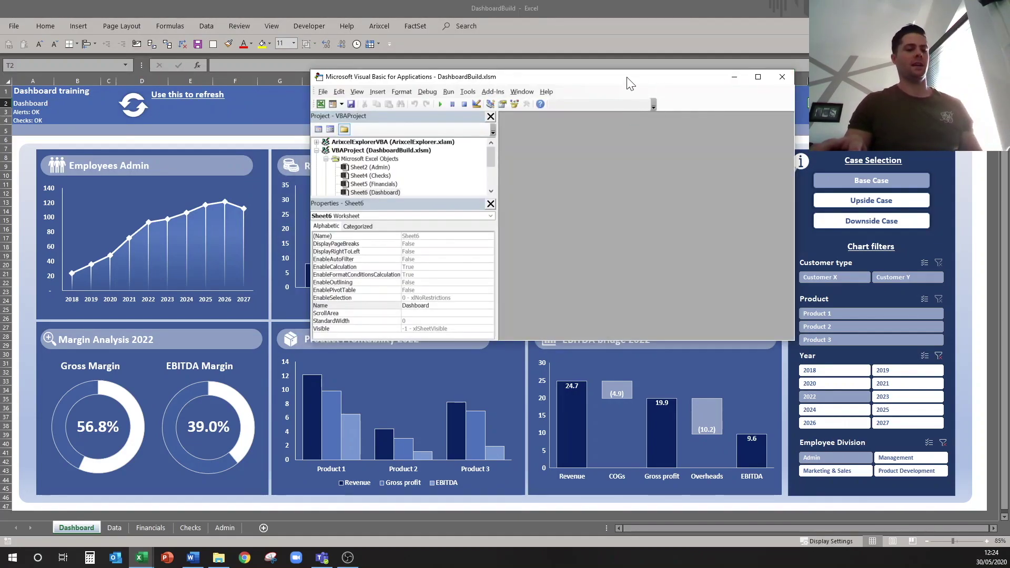
Open the code of Module2 in the DashboardBuild.xlsm project and enlarge the editor window to show more code.
{"action": "left_click_drag", "start_coordinate": [629, 84], "coordinate": [533, 64]}
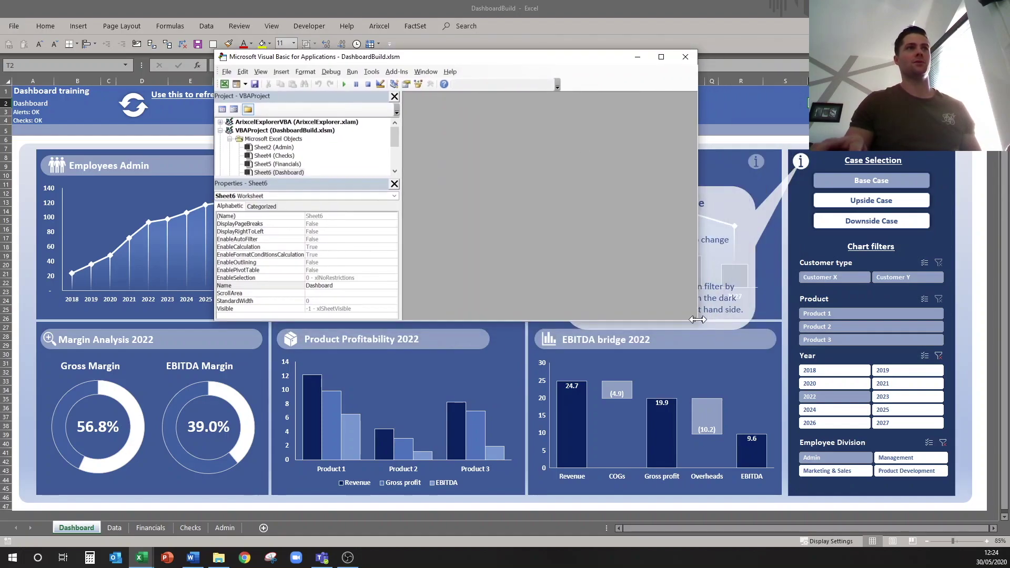
{"action": "left_click_drag", "start_coordinate": [698, 321], "coordinate": [788, 398]}
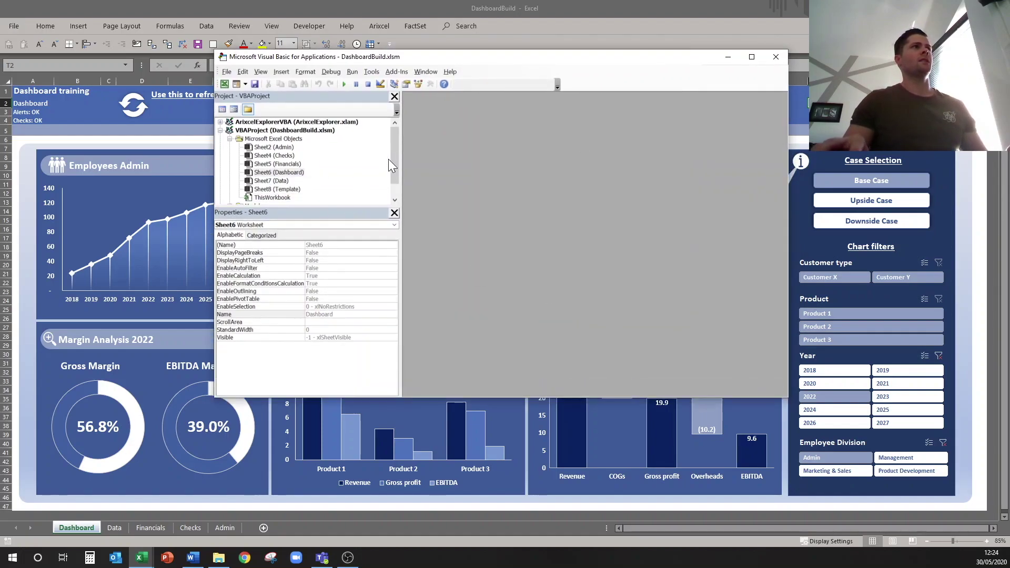
{"action": "scroll", "coordinate": [392, 166], "scroll_direction": "down", "scroll_amount": 1}
{"action": "left_click", "coordinate": [255, 180]}
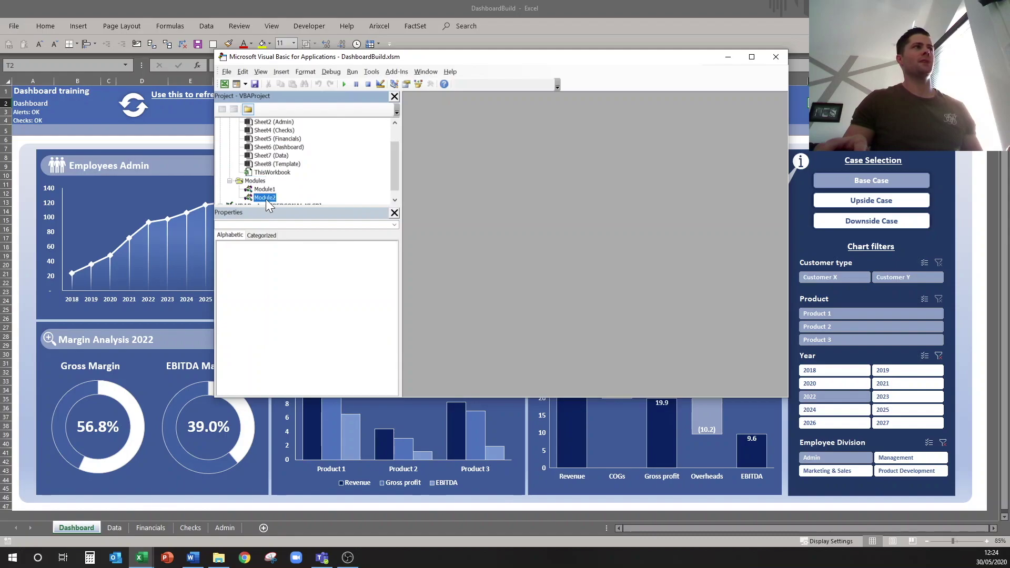
{"action": "double_click", "coordinate": [265, 198]}
{"action": "left_click_drag", "start_coordinate": [640, 55], "coordinate": [538, 38]}
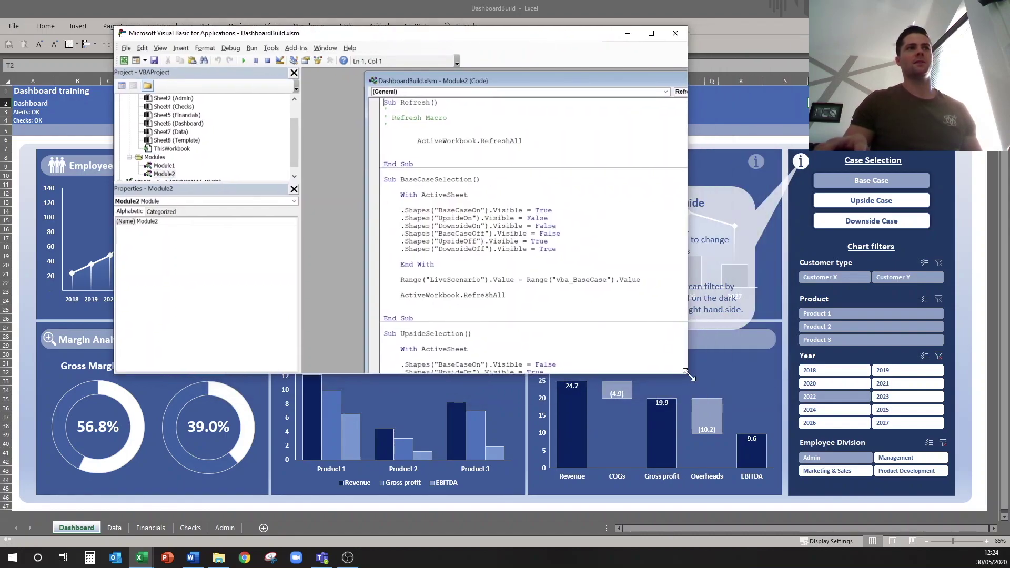
{"action": "left_click_drag", "start_coordinate": [688, 374], "coordinate": [902, 453]}
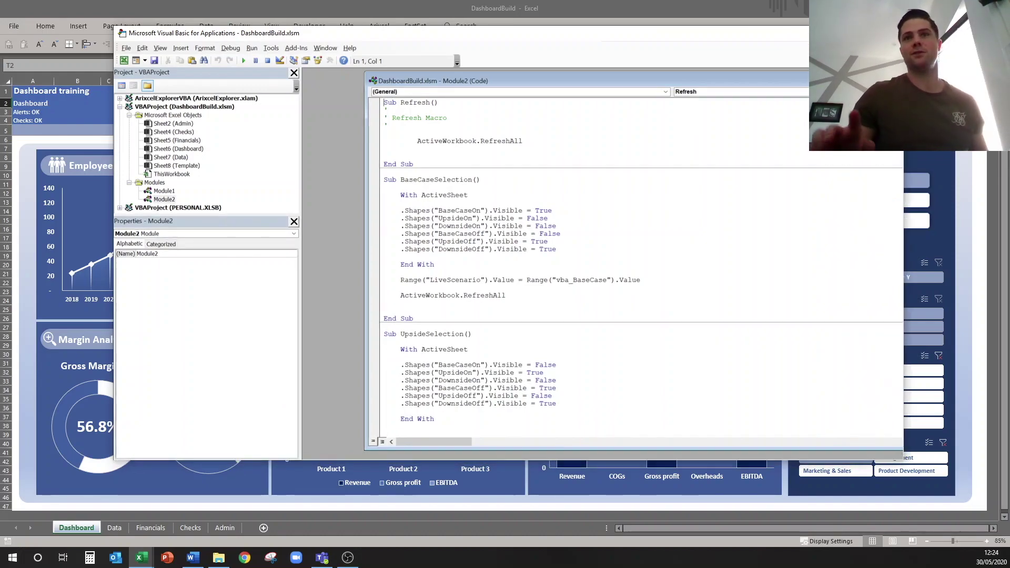
Copy the DownsideSelection macro from its Sub line through End With and paste it below the module's last End Sub.
{"action": "scroll", "coordinate": [632, 264], "scroll_direction": "down", "scroll_amount": 9}
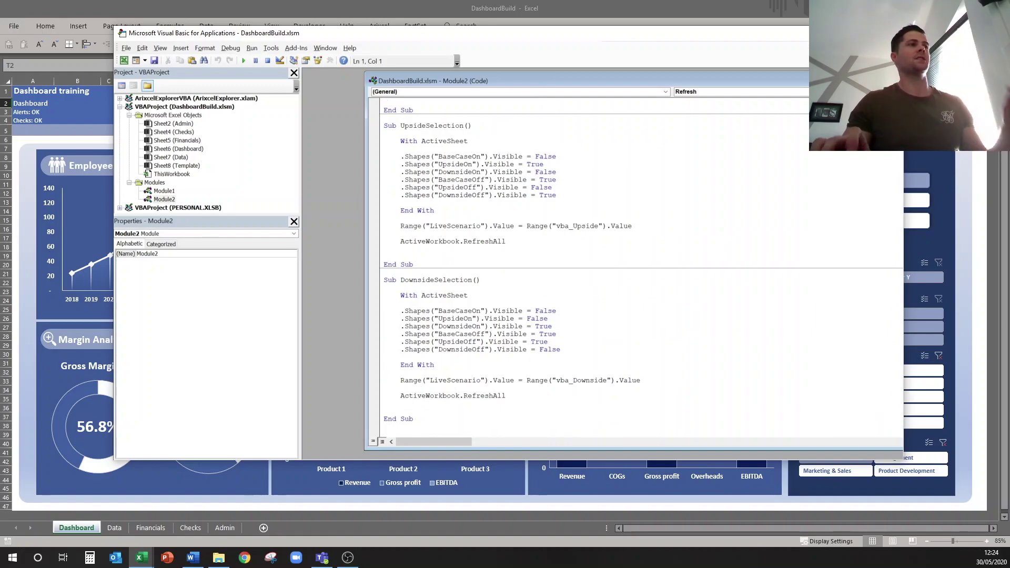
{"action": "left_click_drag", "start_coordinate": [413, 420], "coordinate": [384, 280]}
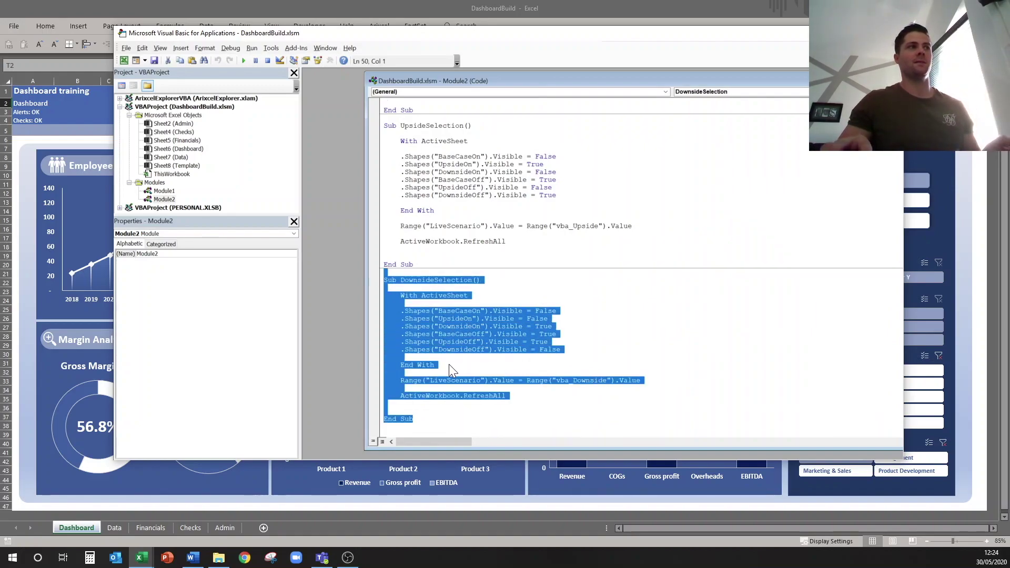
{"action": "left_click_drag", "start_coordinate": [449, 365], "coordinate": [377, 280]}
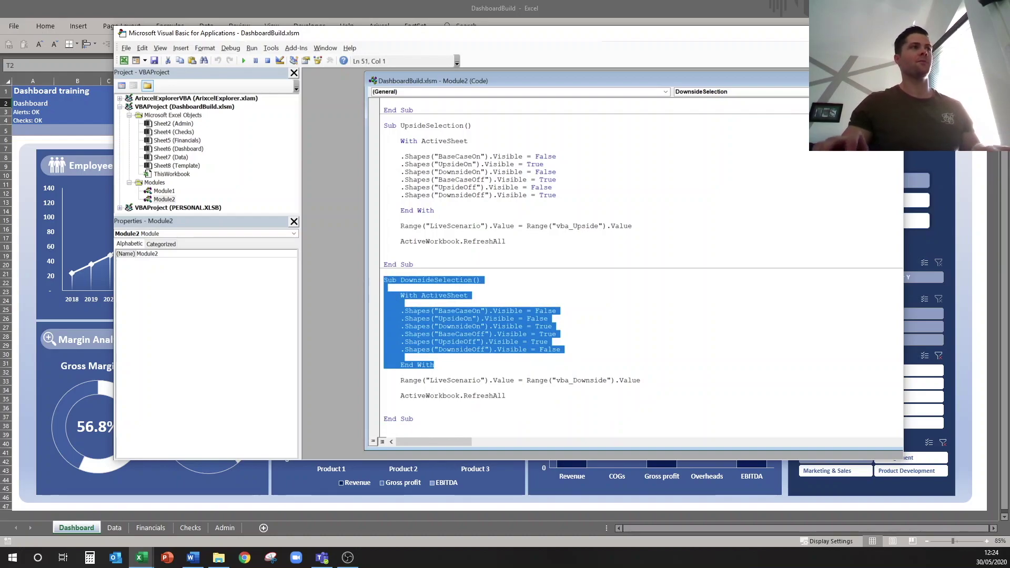
{"action": "left_click", "coordinate": [415, 420]}
{"action": "key", "text": "Return"}
{"action": "type", "text": "Sub DownsideSelection()      With ActiveSheet      .Shapes(\"BaseCaseOn\").Visible = False     .Shapes(\"UpsideOn\").Visible = False     .Shapes(\"DownsideOn\").Visible = True     .Shapes(\"BaseCaseOff\").Visible = True     .Shapes(\"UpsideOff\").Visible = True     .Shapes(\"DownsideOff\").Visible = False      End With"}
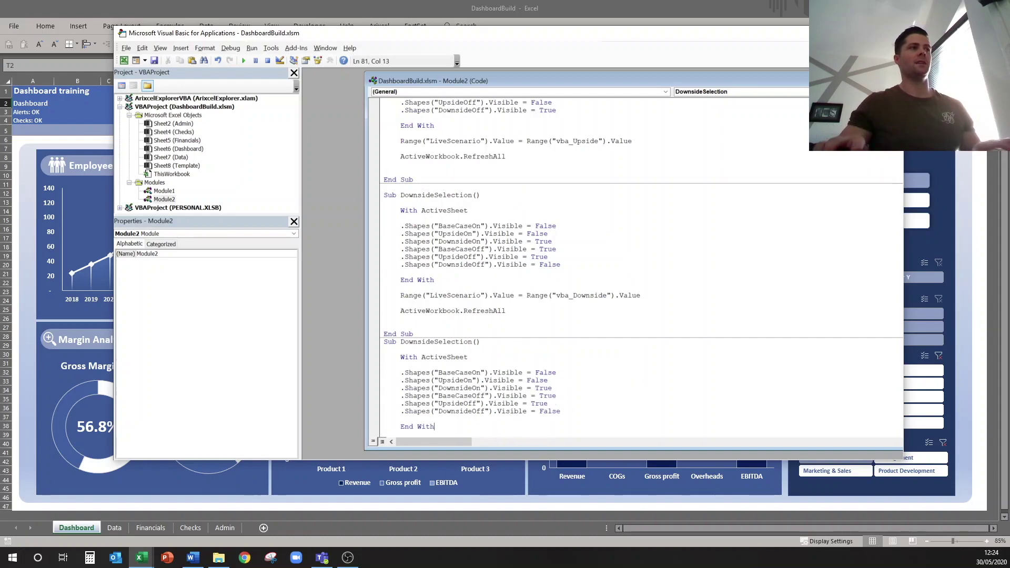
Close the pasted macro with an End Sub line below its End With.
{"action": "key", "text": "Return"}
{"action": "key", "text": "Return"}
{"action": "key", "text": "BackSpace"}
{"action": "type", "text": "E"}
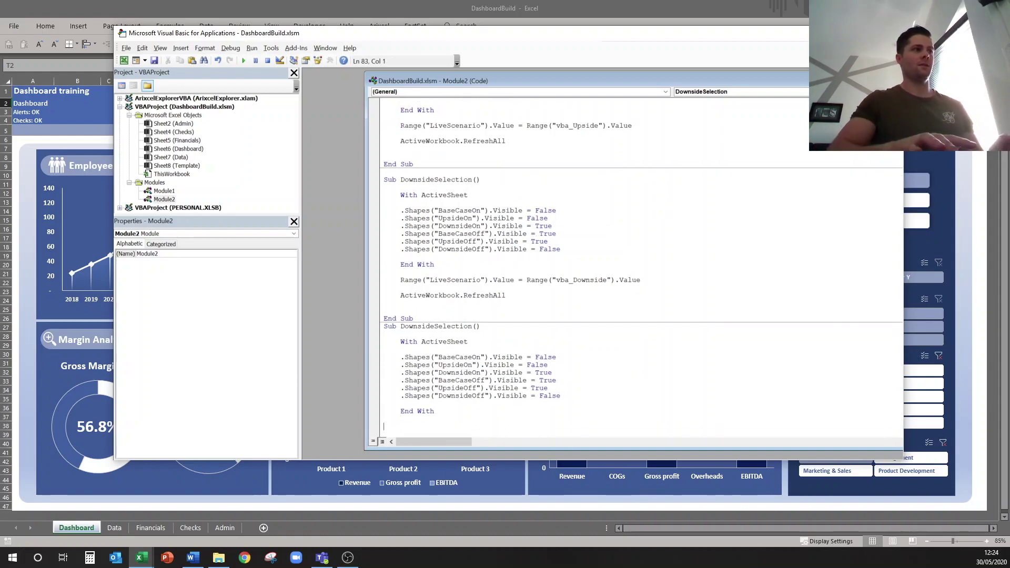
{"action": "type", "text": "nd sub"}
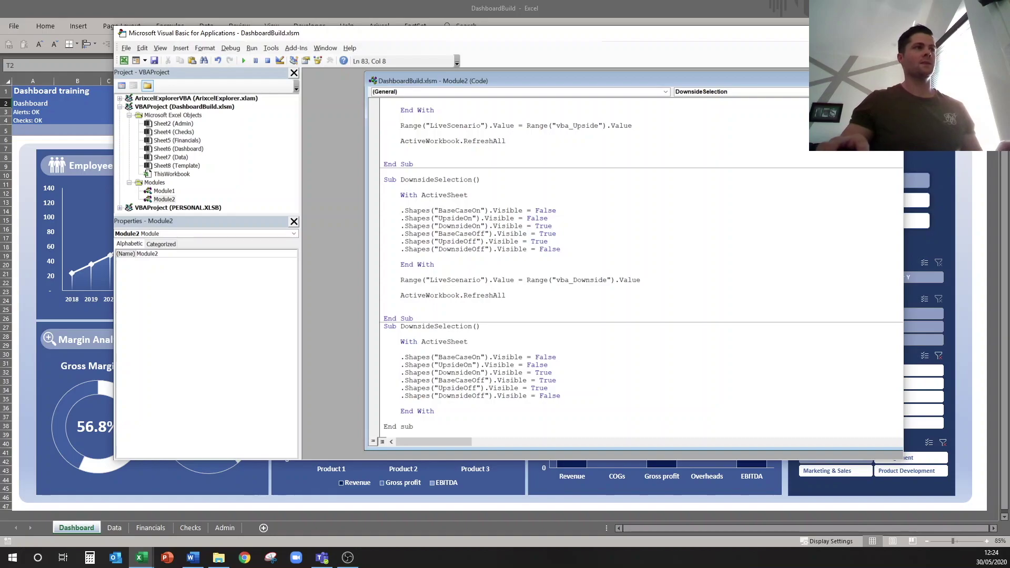
Rename the pasted copy of the DownsideSelection macro as InfoBoxOn.
{"action": "left_click", "coordinate": [558, 357]}
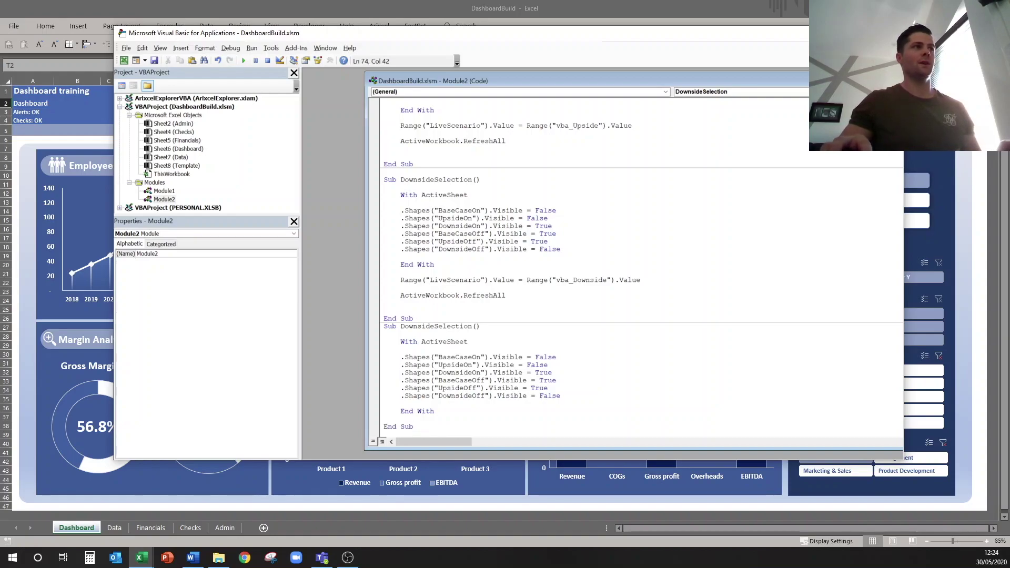
{"action": "left_click_drag", "start_coordinate": [401, 326], "coordinate": [405, 327]}
{"action": "type", "text": "InfoBo"}
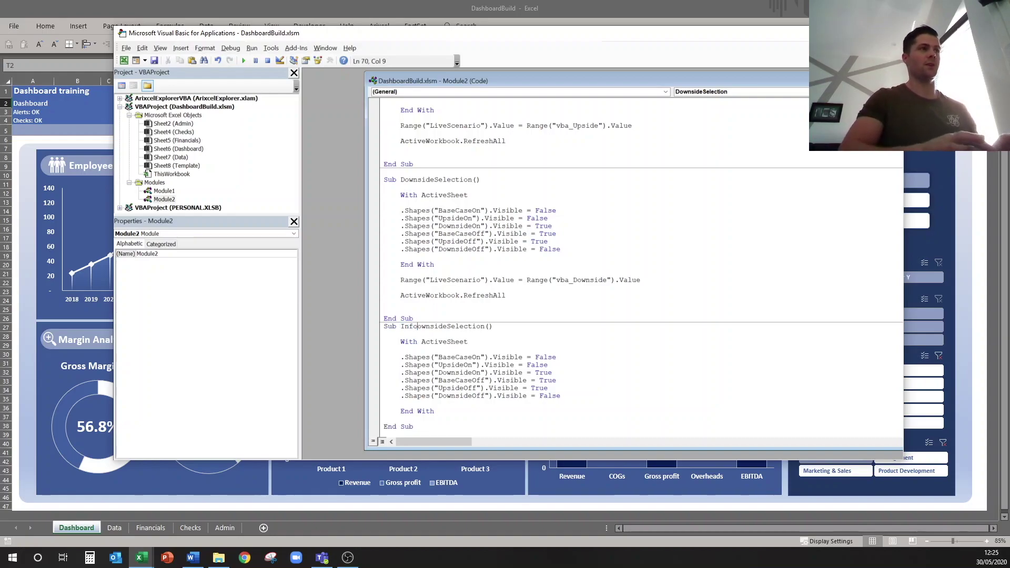
{"action": "type", "text": "xOn"}
{"action": "key", "text": "ctrl+Delete"}
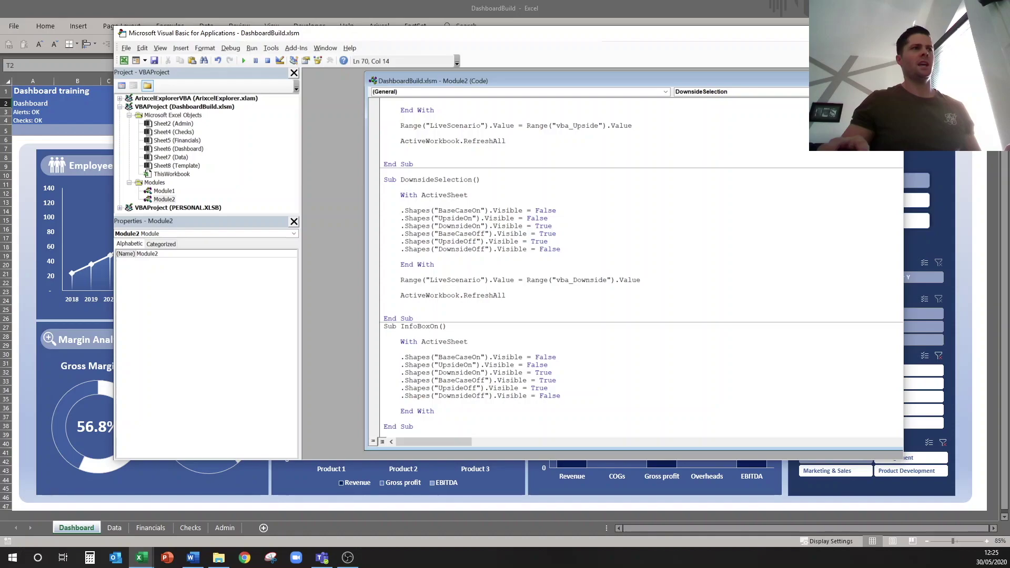
Delete the three case "Off" shape lines from InfoBoxOn and change the remaining shape names to InfoOn, InfoOff and InfoBox.
{"action": "left_click_drag", "start_coordinate": [400, 380], "coordinate": [553, 396]}
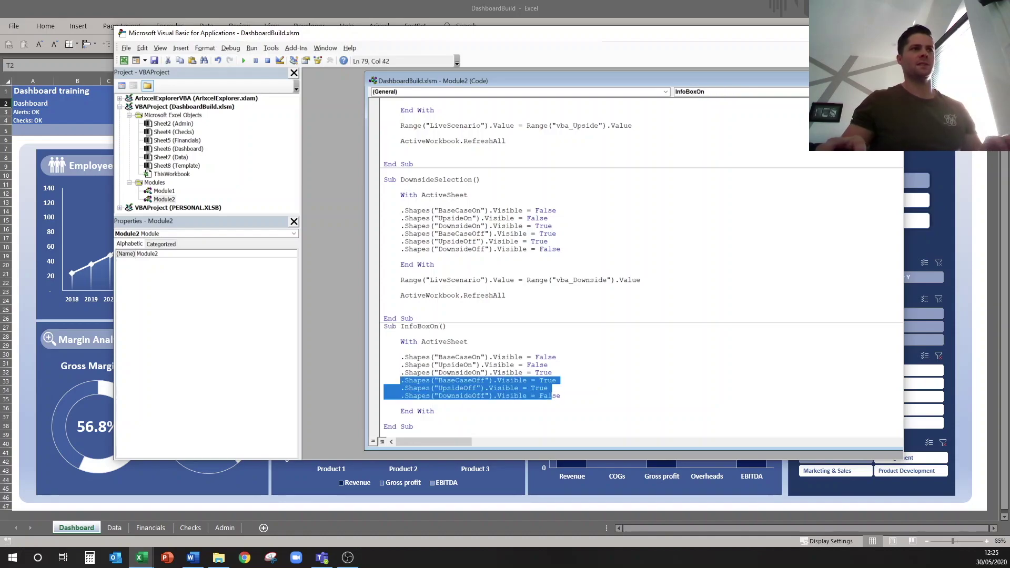
{"action": "key", "text": "Delete"}
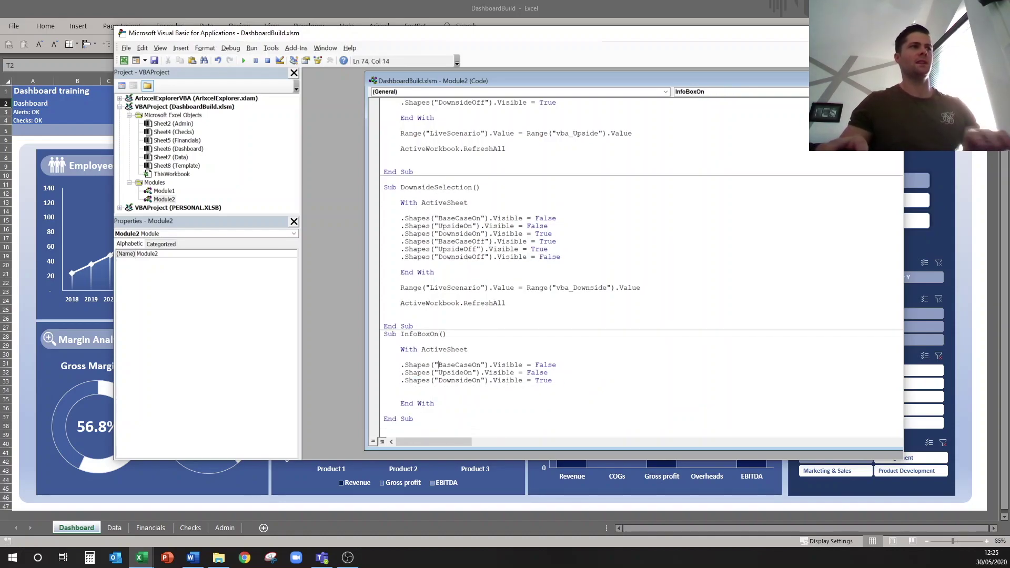
{"action": "type", "text": "InfoOn"}
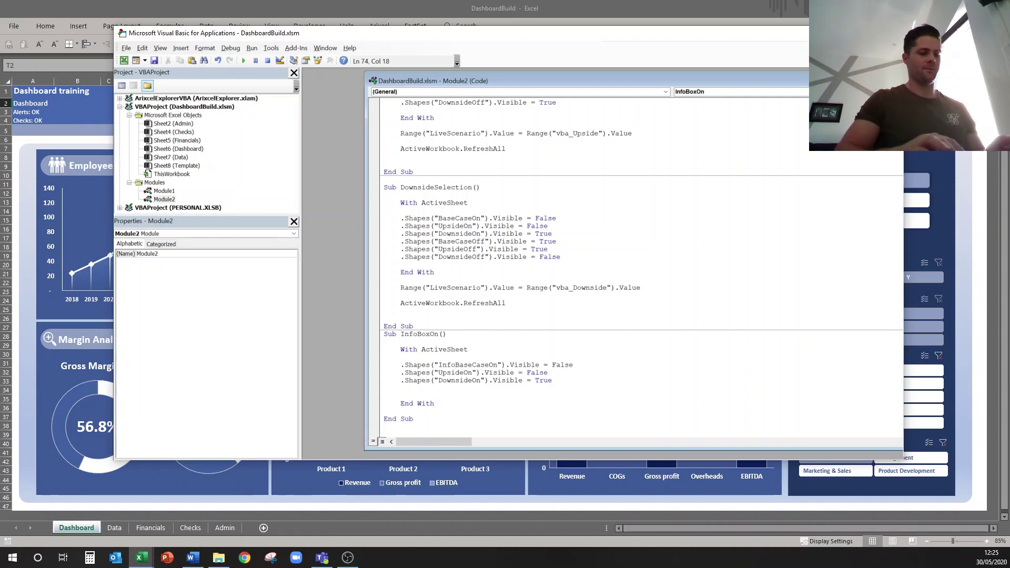
{"action": "key", "text": "ctrl+shift+Right"}
{"action": "key", "text": "Delete"}
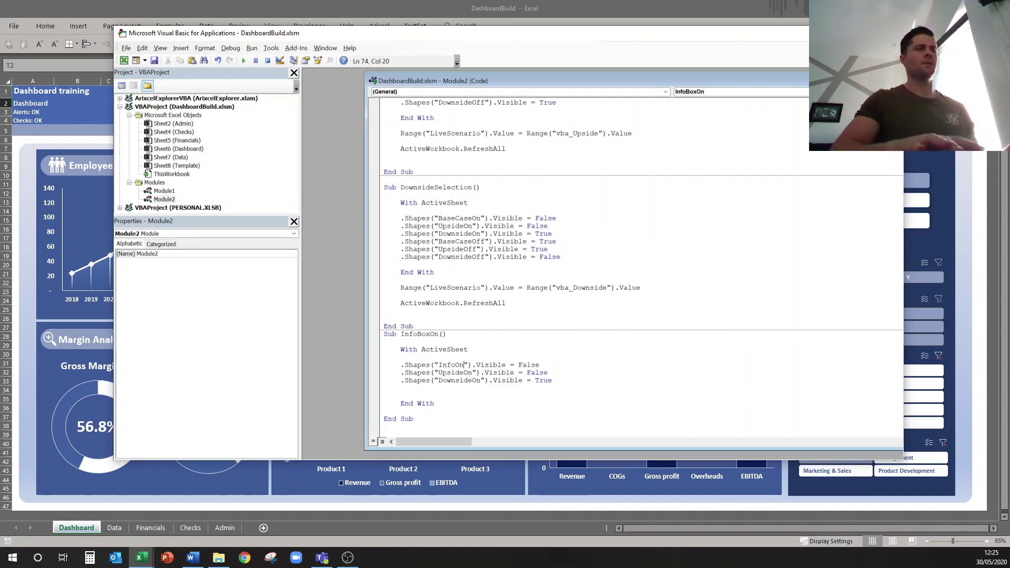
{"action": "double_click", "coordinate": [465, 373]}
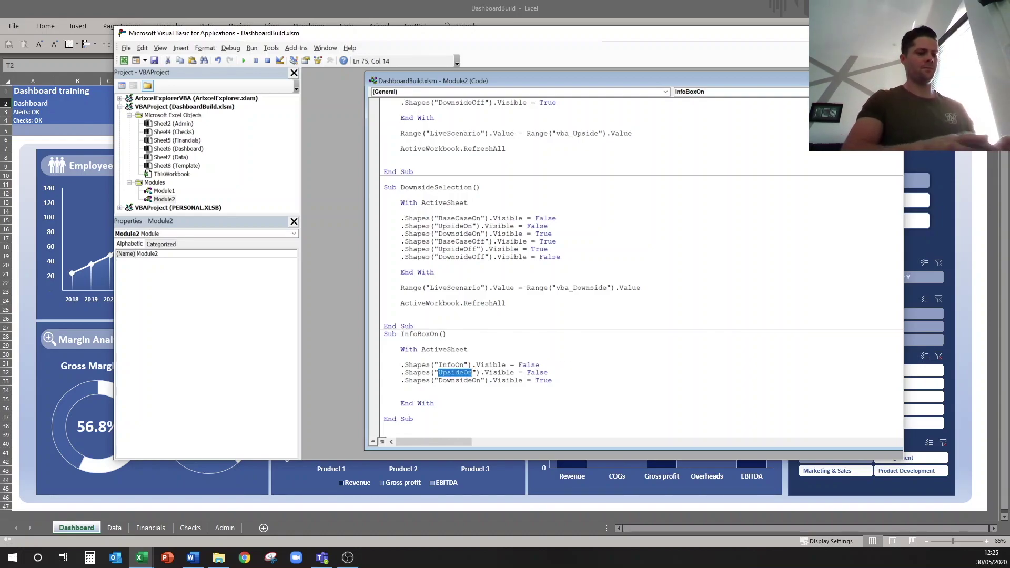
{"action": "type", "text": "InfoOff"}
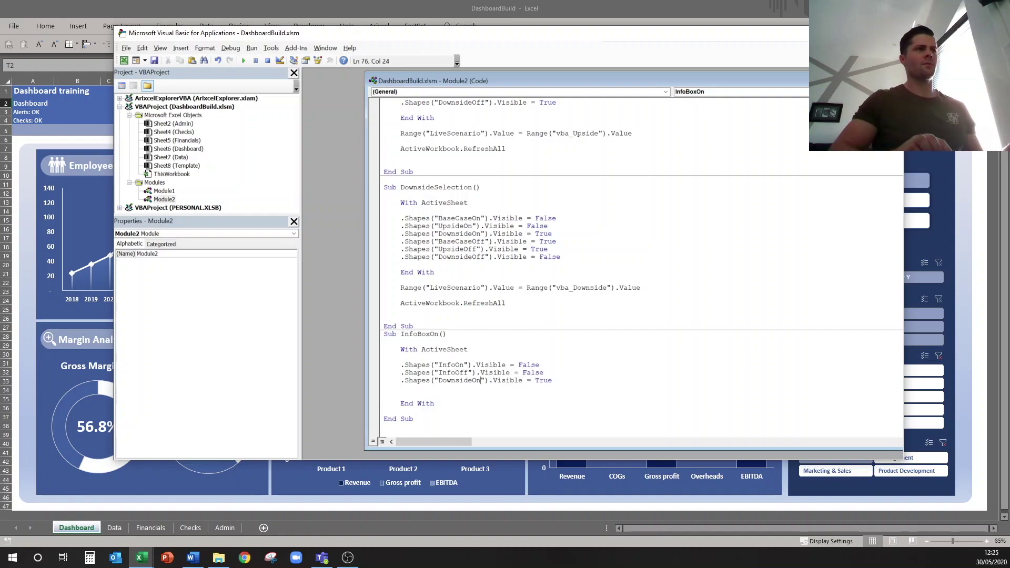
{"action": "double_click", "coordinate": [480, 380]}
{"action": "type", "text": "InfoBox"}
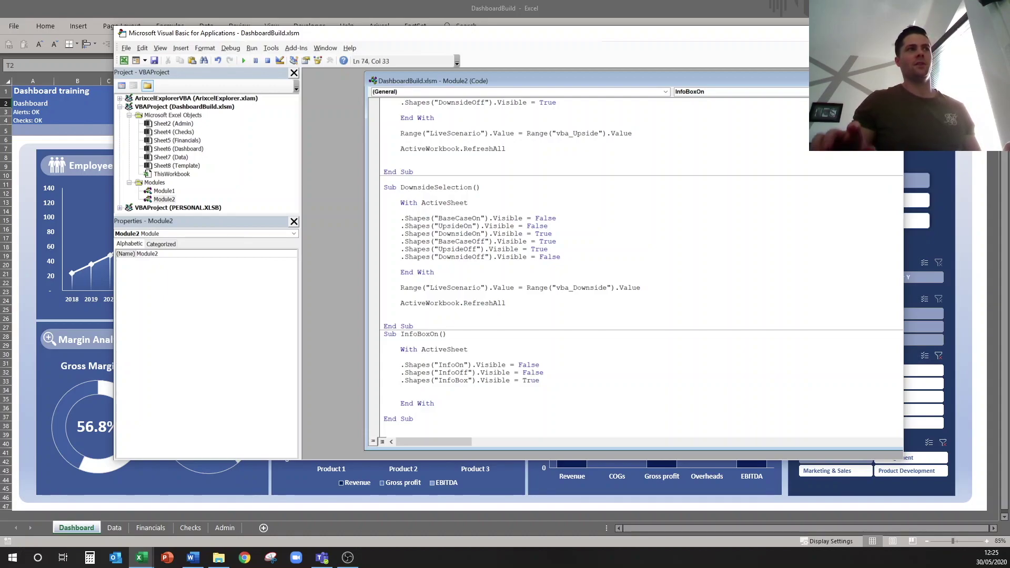
Set the InfoOn shape's Visible value to True in the InfoBoxOn macro.
{"action": "left_click", "coordinate": [519, 365]}
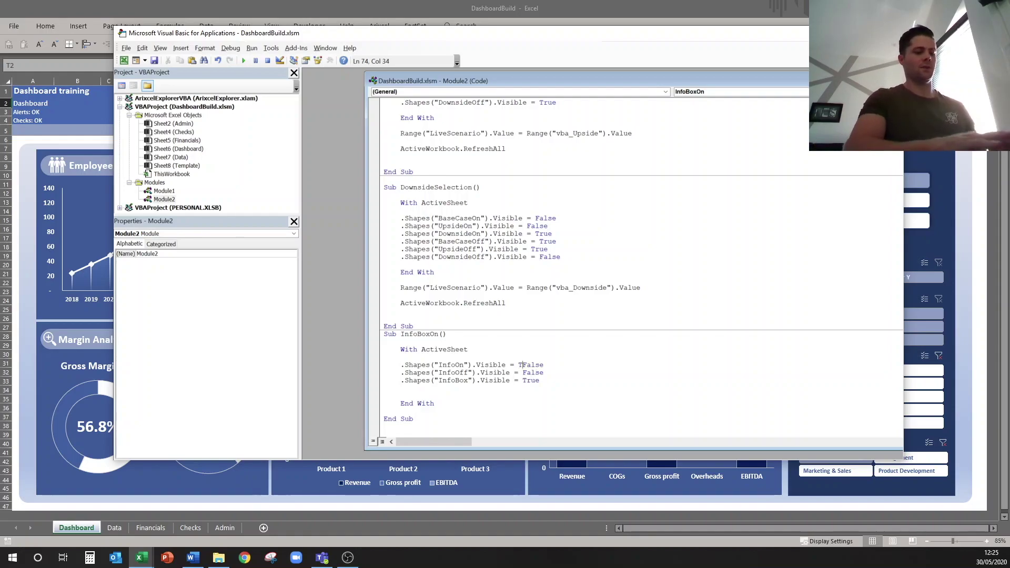
{"action": "type", "text": "True"}
{"action": "key", "text": "Delete"}
{"action": "key", "text": "Delete"}
{"action": "key", "text": "Delete"}
{"action": "key", "text": "Delete"}
{"action": "key", "text": "Delete"}
{"action": "key", "text": "Down"}
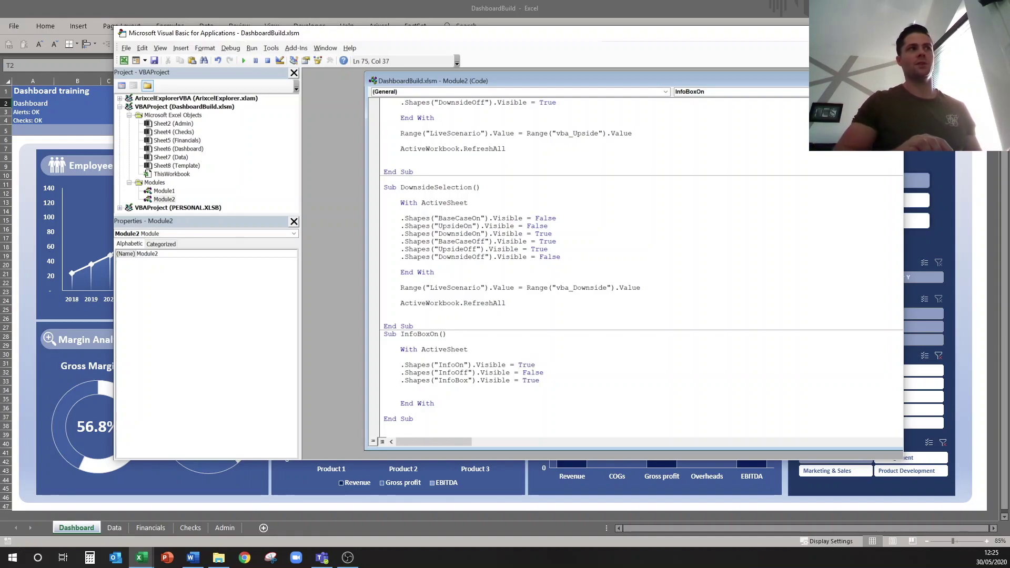
{"action": "key", "text": "Down"}
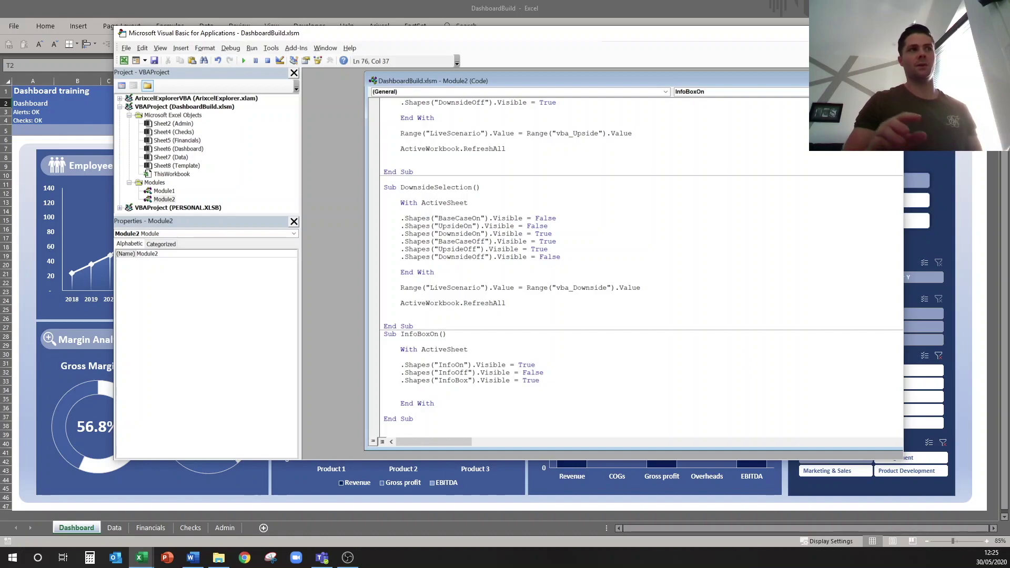
Duplicate the whole InfoBoxOn macro directly below its End Sub.
{"action": "left_click_drag", "start_coordinate": [416, 421], "coordinate": [372, 335]}
{"action": "key", "text": "ctrl+c"}
{"action": "key", "text": "Down"}
{"action": "key", "text": "Down"}
{"action": "key", "text": "Down"}
{"action": "key", "text": "Down"}
{"action": "key", "text": "Down"}
{"action": "key", "text": "Down"}
{"action": "key", "text": "Down"}
{"action": "key", "text": "Down"}
{"action": "key", "text": "Down"}
{"action": "key", "text": "Down"}
{"action": "key", "text": "Down"}
{"action": "key", "text": "Down"}
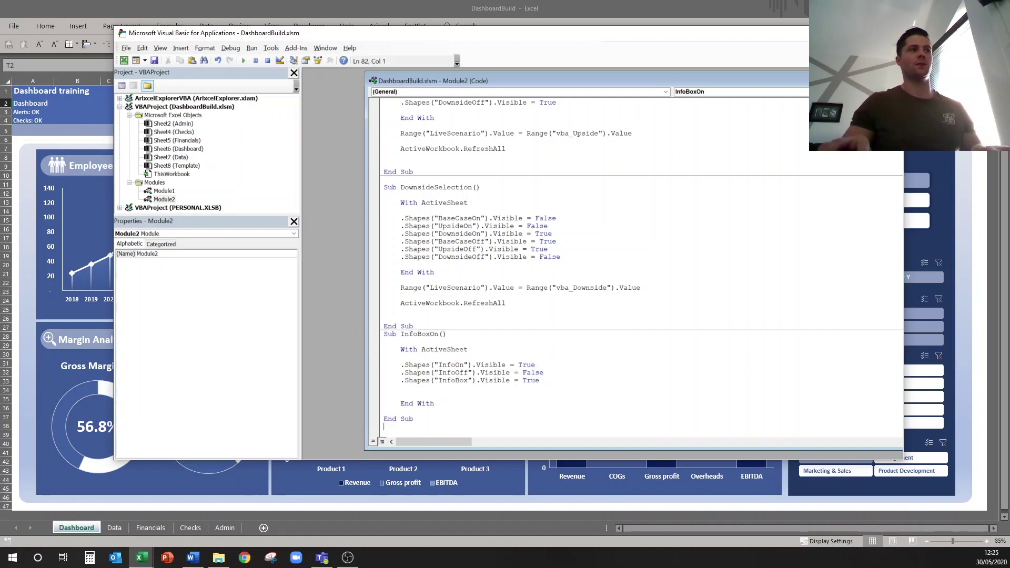
{"action": "key", "text": "ctrl+v"}
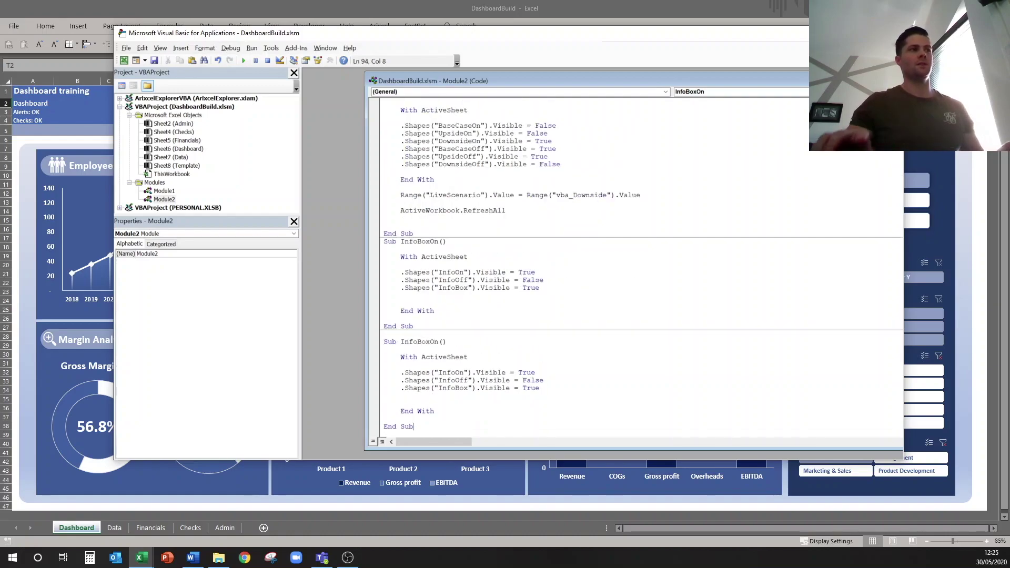
Rename the duplicated InfoBoxOn macro as InfoBoxOff.
{"action": "left_click", "coordinate": [435, 342]}
{"action": "key", "text": "BackSpace"}
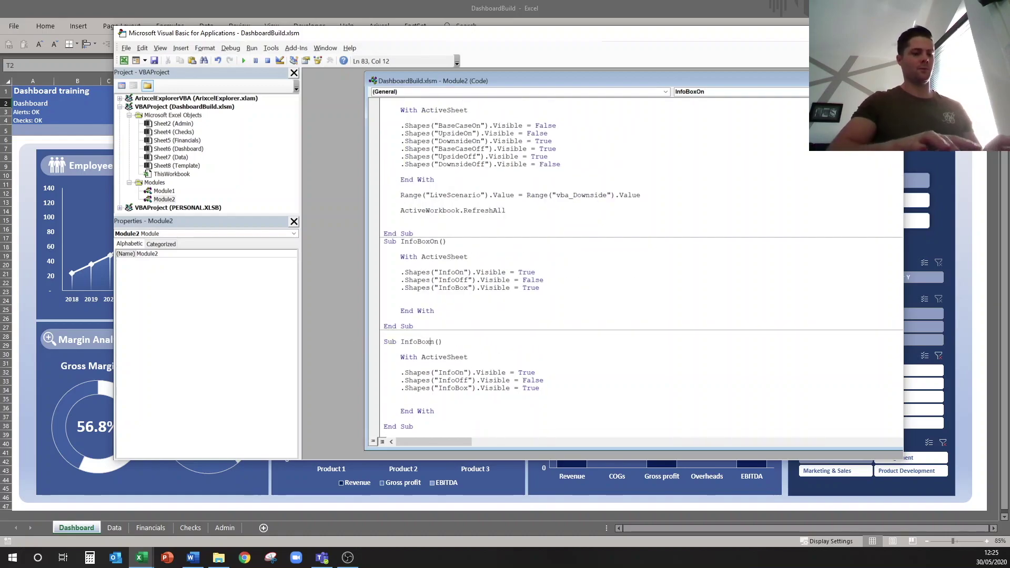
{"action": "type", "text": "O"}
{"action": "key", "text": "Delete"}
{"action": "type", "text": "ff"}
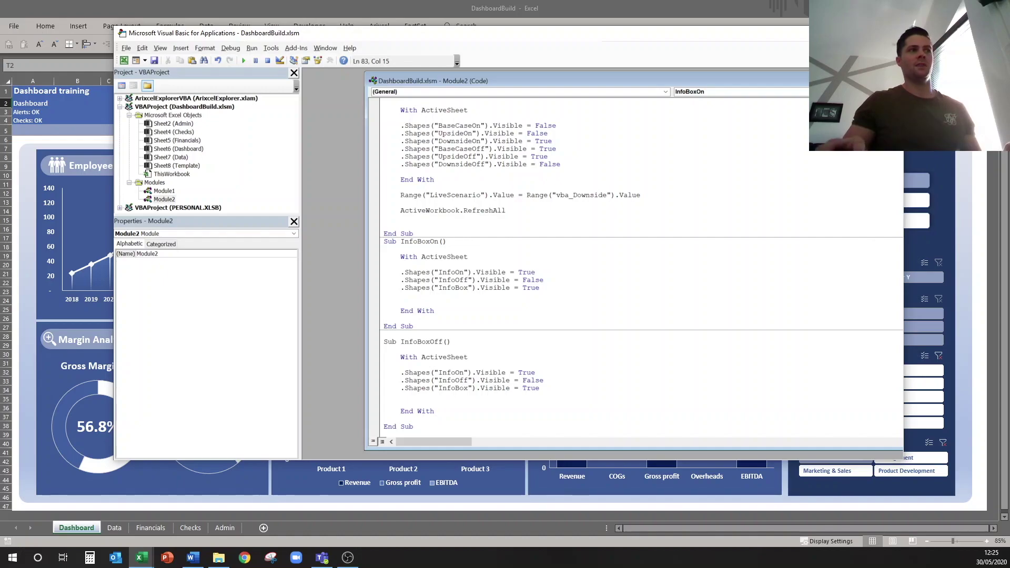
{"action": "type", "text": "False"}
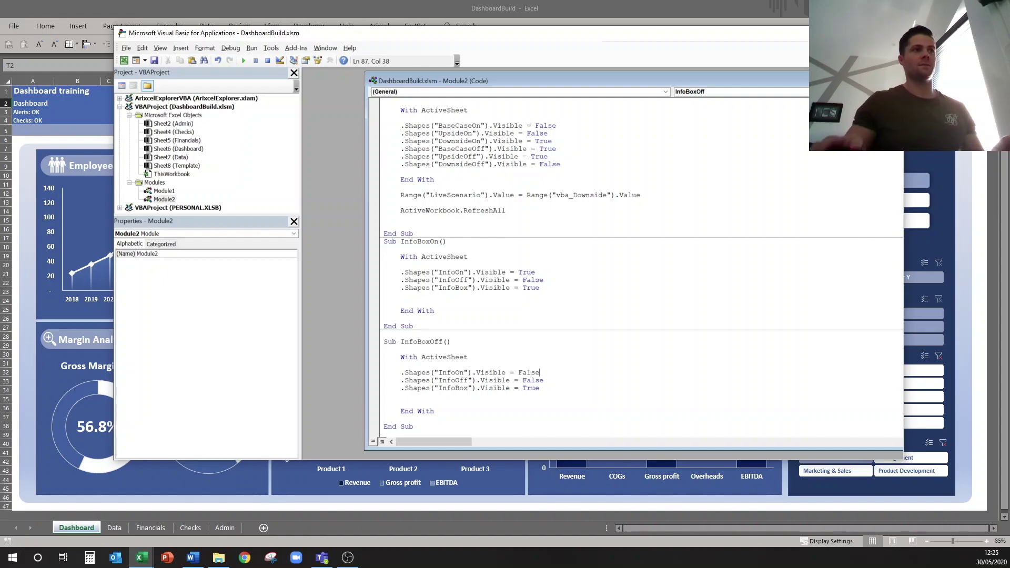
In the InfoBoxOff macro, set the Visible values to False for InfoOn, True for InfoOff and False for InfoBox.
{"action": "key", "text": "Down"}
{"action": "key", "text": "shift+End"}
{"action": "type", "text": "True"}
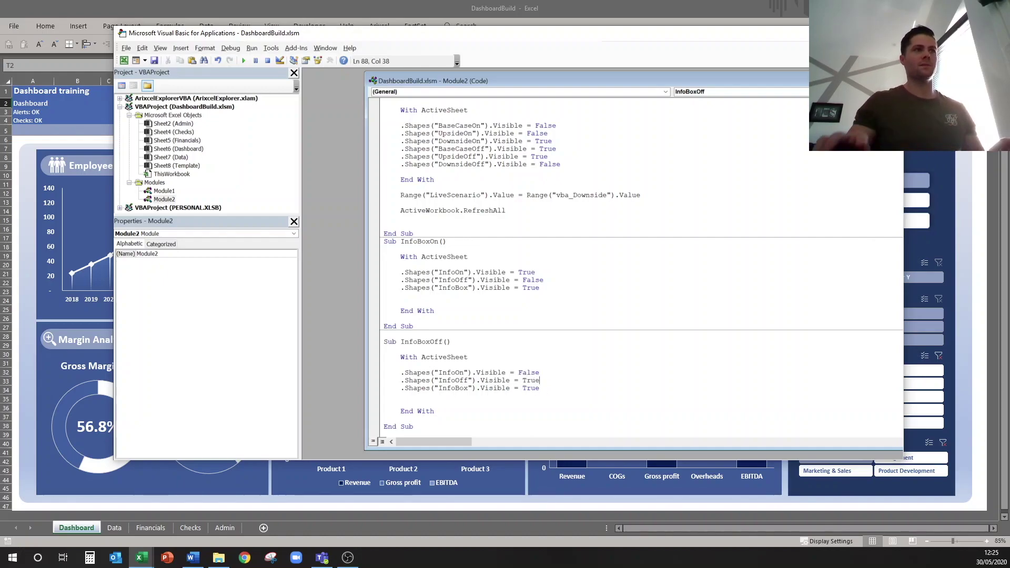
{"action": "key", "text": "Down"}
{"action": "key", "text": "shift+End"}
{"action": "type", "text": "Fal"}
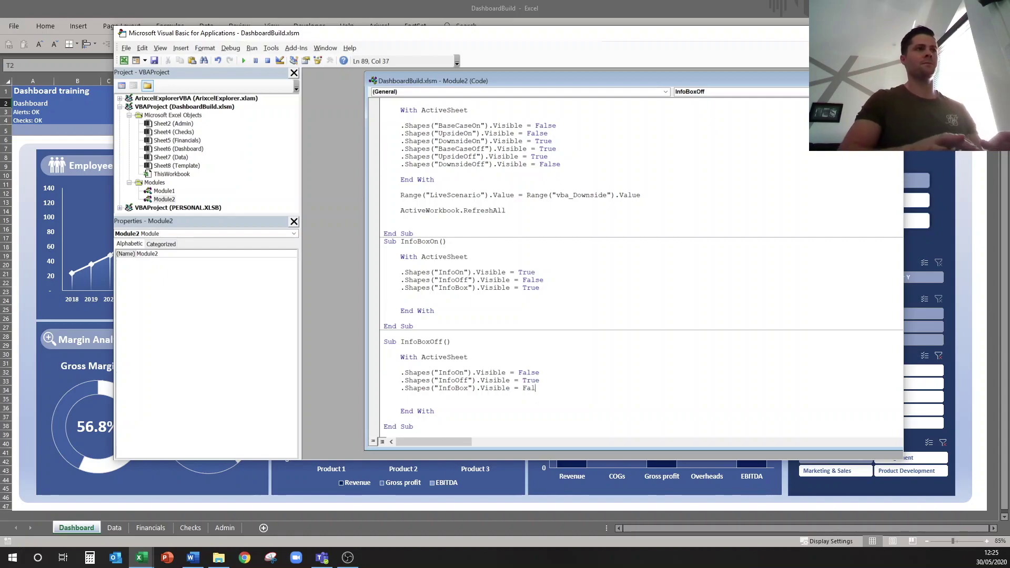
{"action": "type", "text": "se"}
{"action": "left_click", "coordinate": [401, 265]}
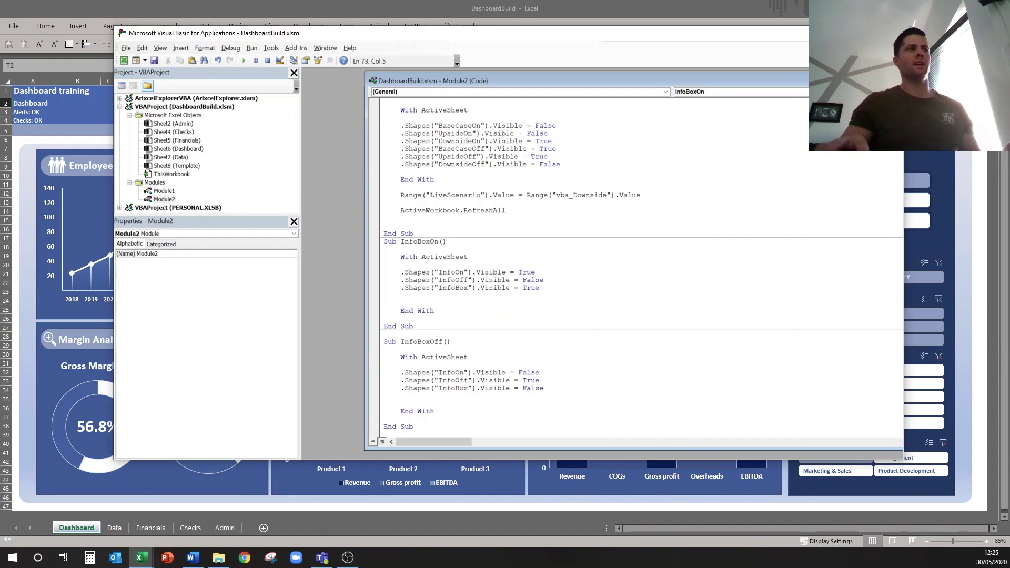
{"action": "left_click", "coordinate": [427, 241]}
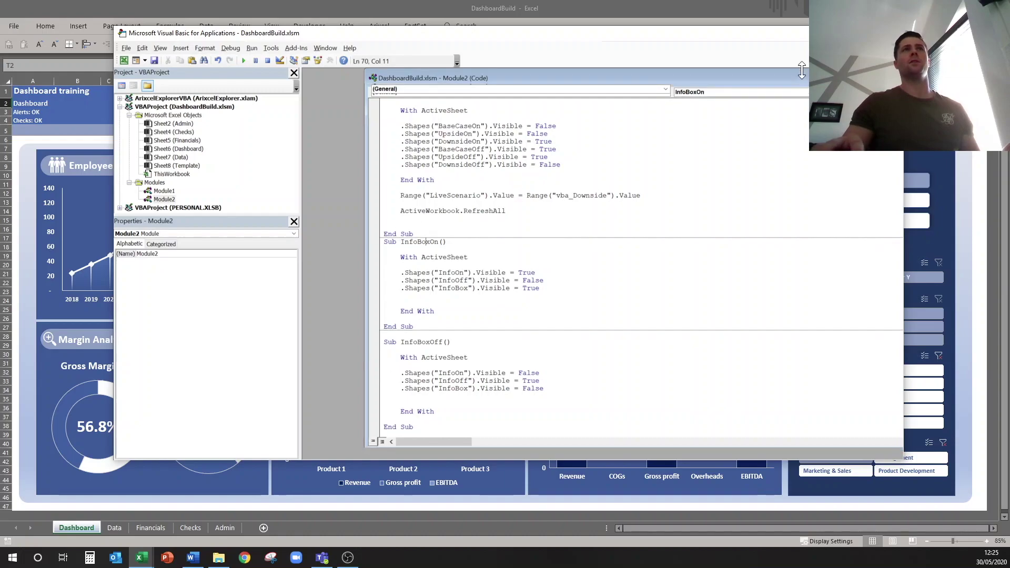
{"action": "left_click_drag", "start_coordinate": [801, 82], "coordinate": [653, 83]}
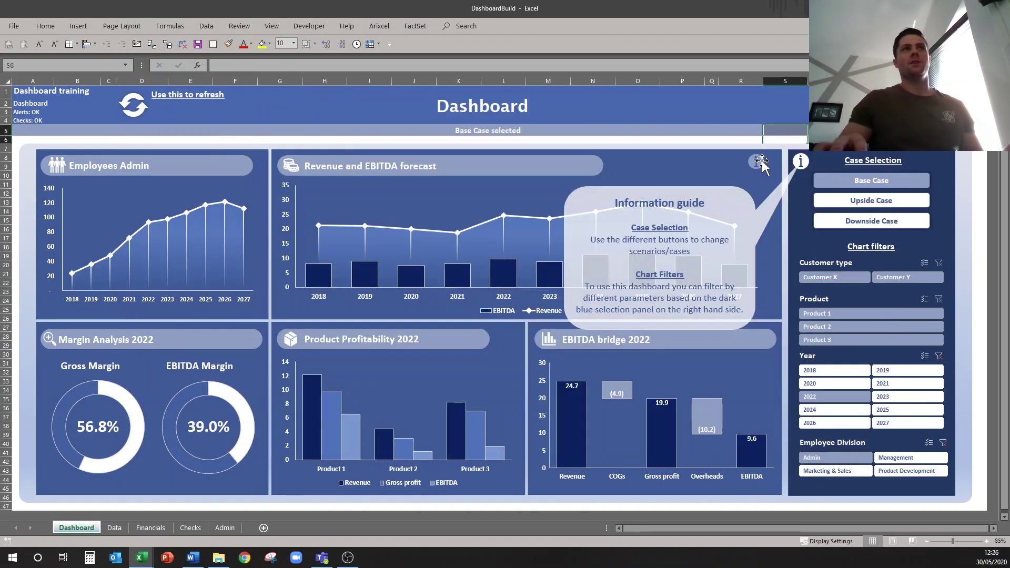
Switch to the Excel dashboard and assign the InfoBoxOn macro to the white InfoOff icon.
{"action": "right_click", "coordinate": [806, 165]}
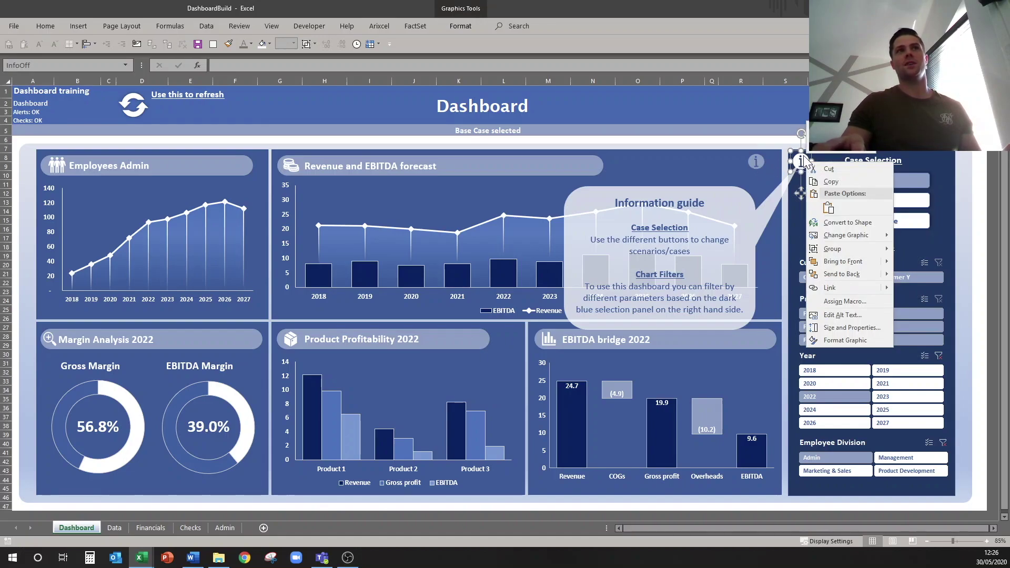
{"action": "left_click", "coordinate": [841, 301]}
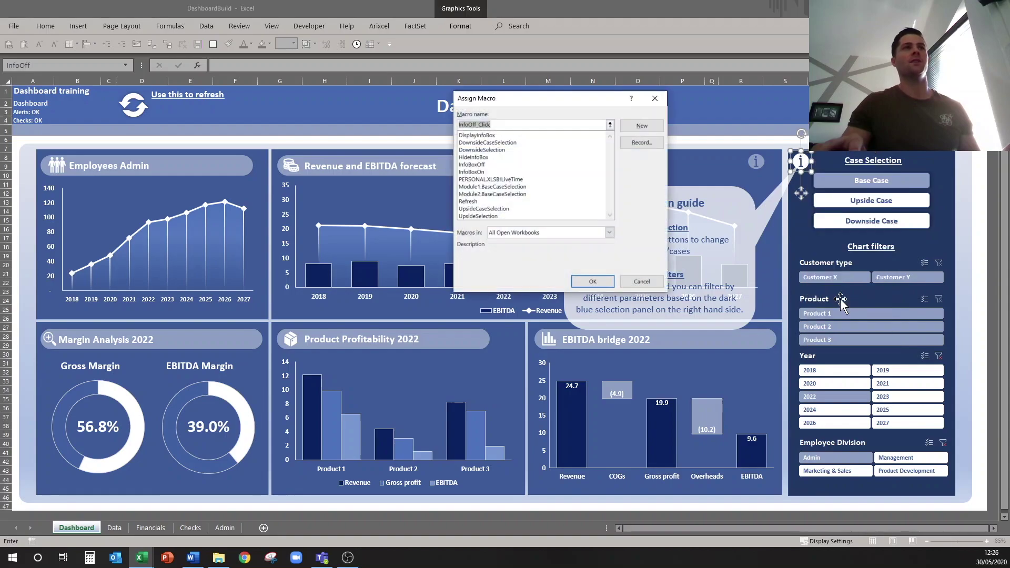
{"action": "left_click", "coordinate": [485, 172]}
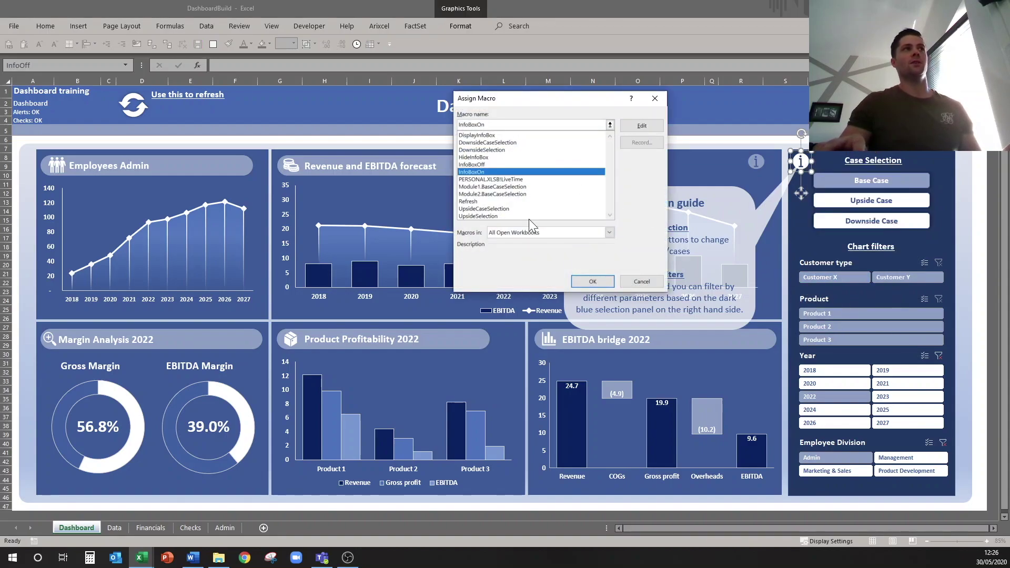
{"action": "left_click", "coordinate": [583, 279]}
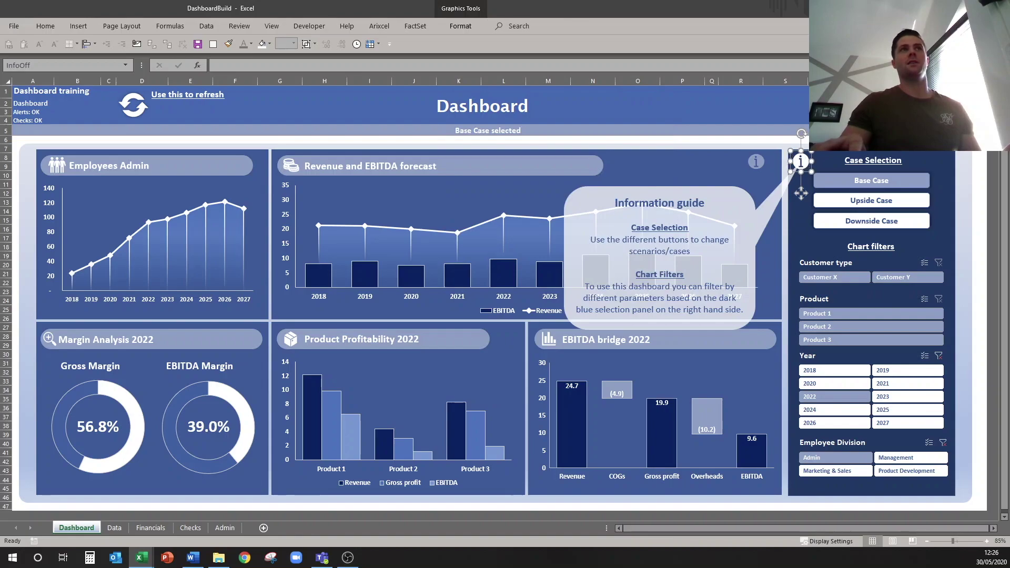
{"action": "key", "text": "Escape"}
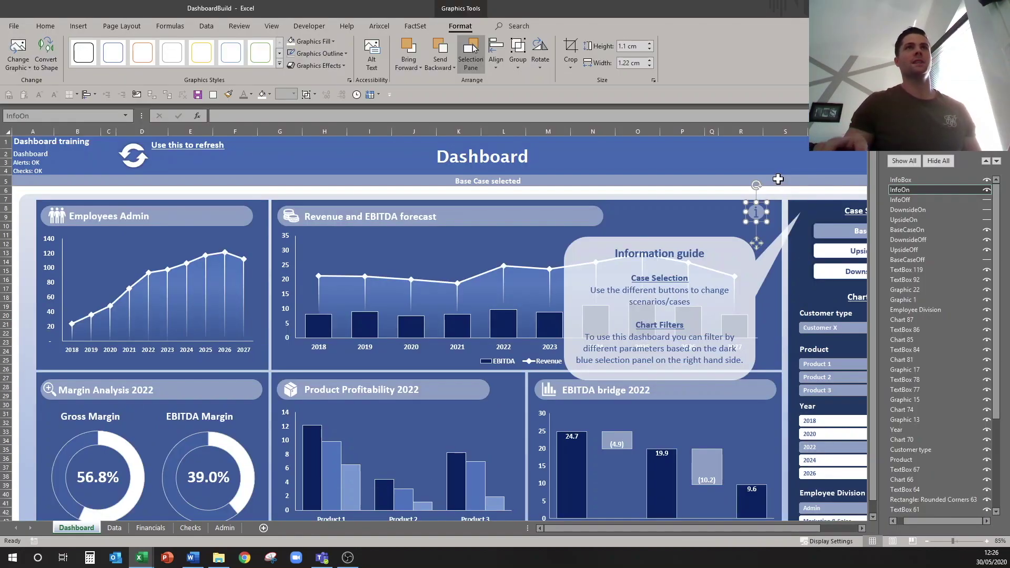
Move the InfoOn icon to the tip of the speech bubble's tail and make the InfoOff shape visible.
{"action": "left_click", "coordinate": [771, 179]}
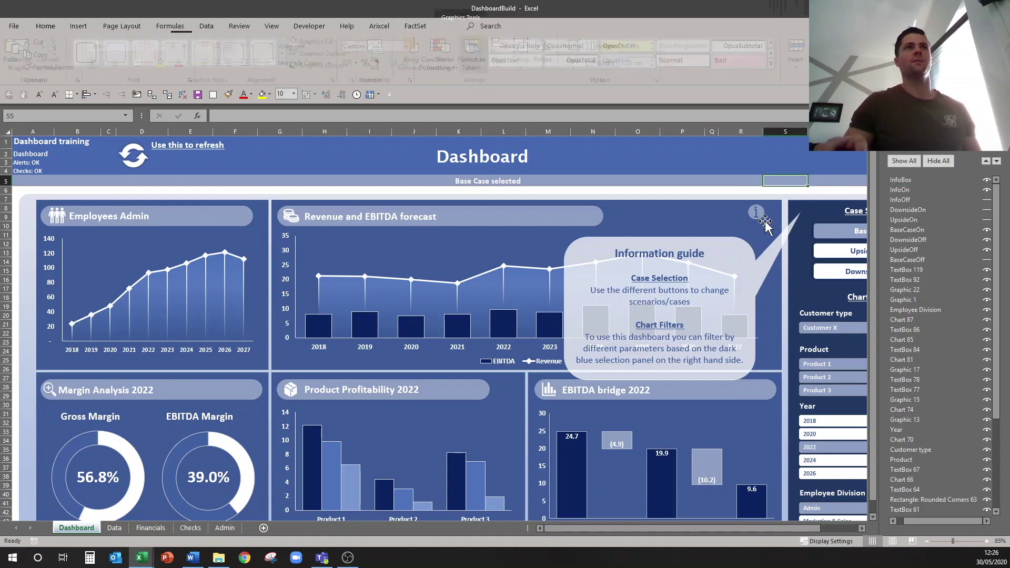
{"action": "left_click_drag", "start_coordinate": [764, 216], "coordinate": [804, 210]}
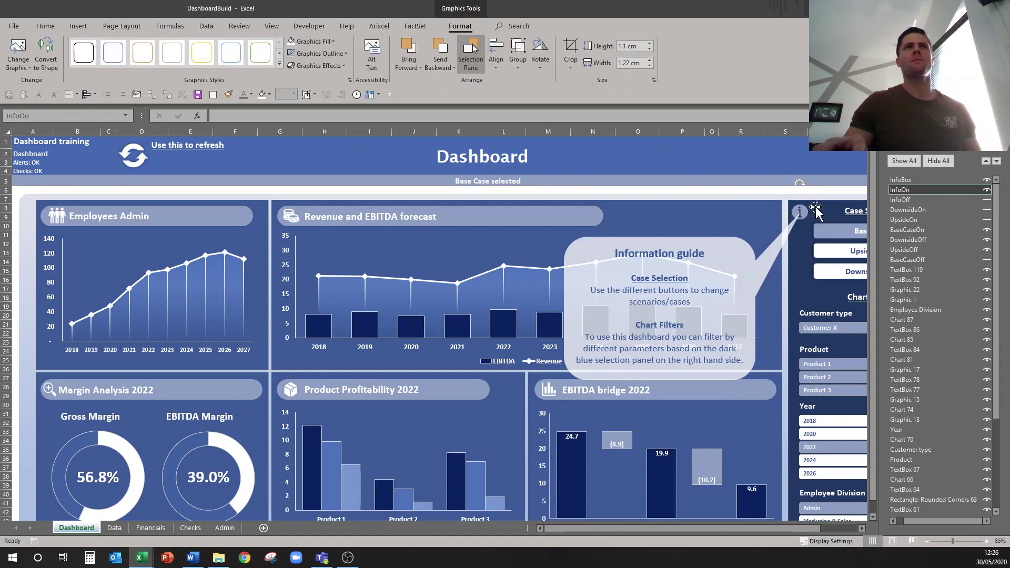
{"action": "left_click", "coordinate": [987, 200]}
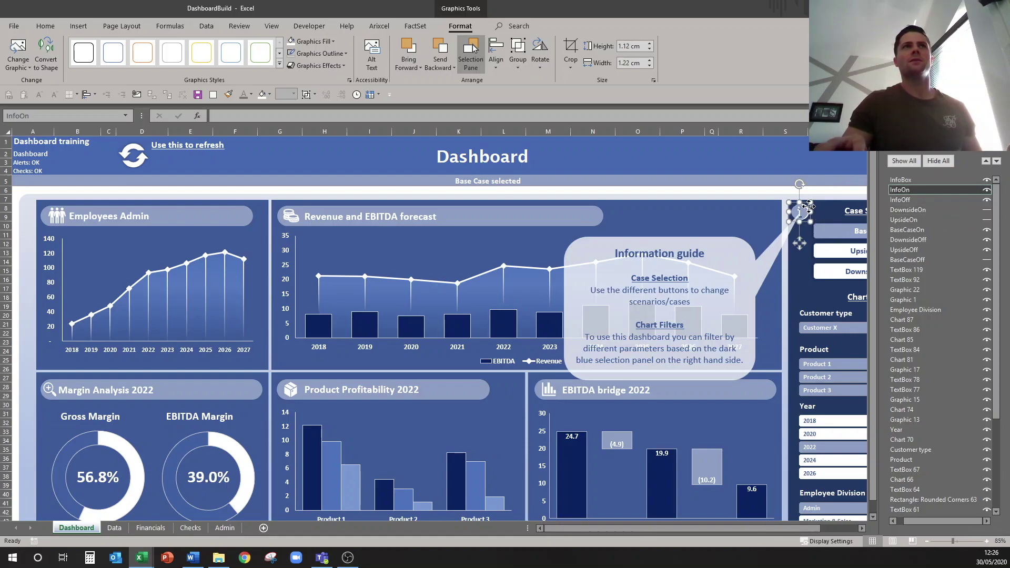
Select the InfoOn and InfoOff icons together and align them on top of each other.
{"action": "left_click", "coordinate": [809, 208], "text": "ctrl"}
{"action": "left_click", "coordinate": [809, 211], "text": "ctrl"}
{"action": "left_click", "coordinate": [921, 202], "text": "ctrl"}
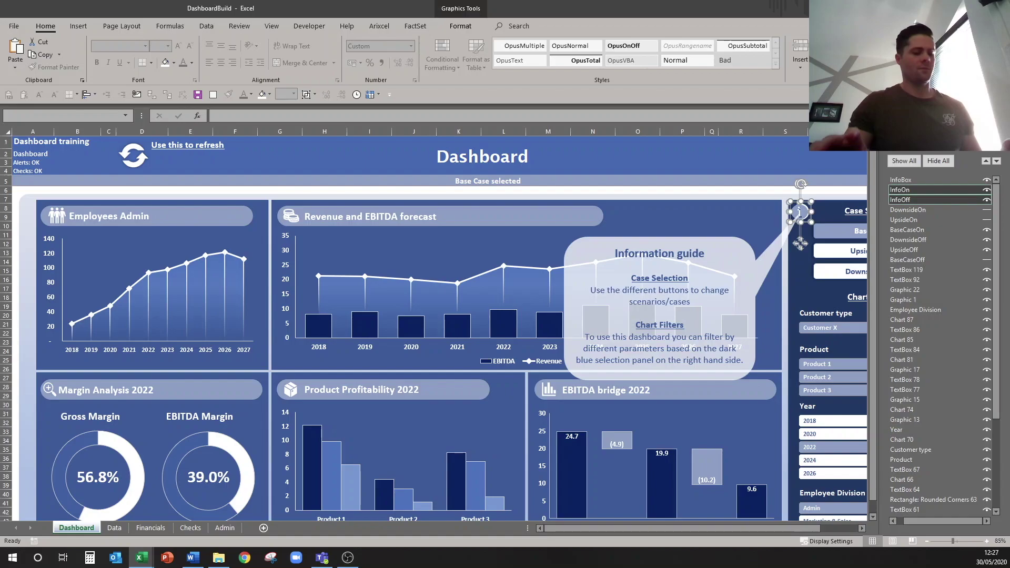
{"action": "key", "text": "alt+p"}
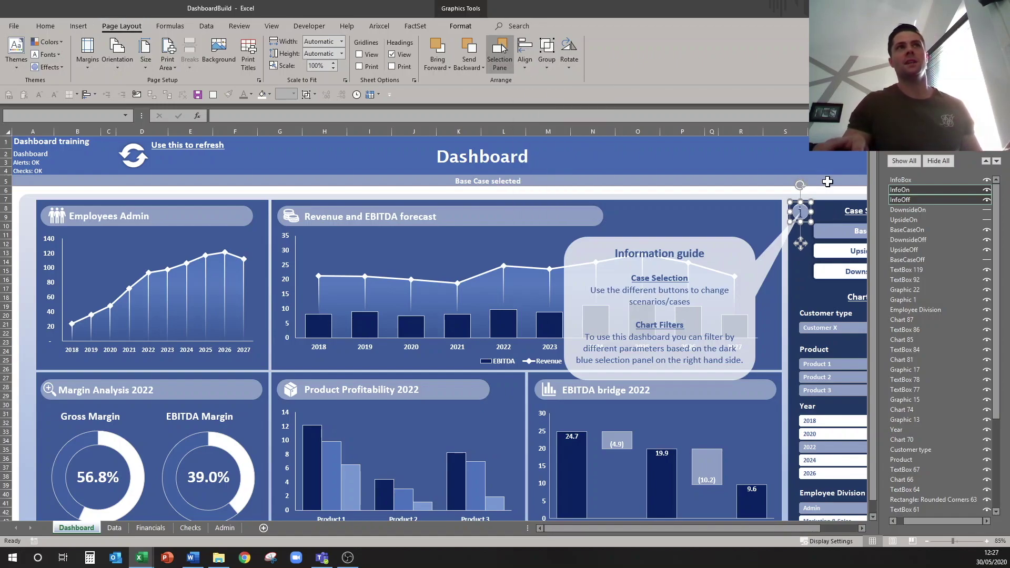
{"action": "left_click", "coordinate": [832, 182]}
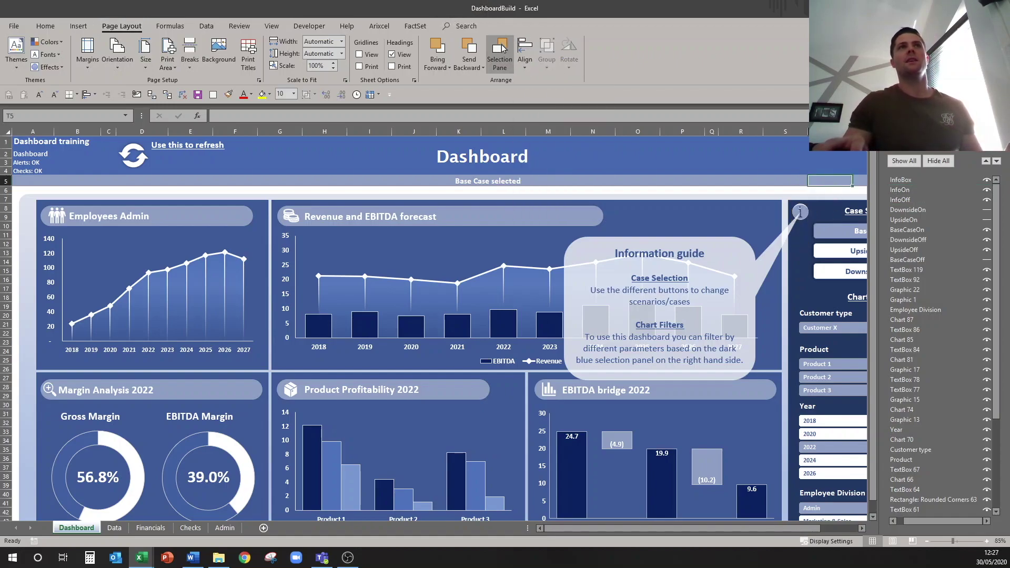
Assign the InfoBoxOff macro to the InfoOn icon.
{"action": "left_click", "coordinate": [807, 213]}
{"action": "right_click", "coordinate": [805, 213]}
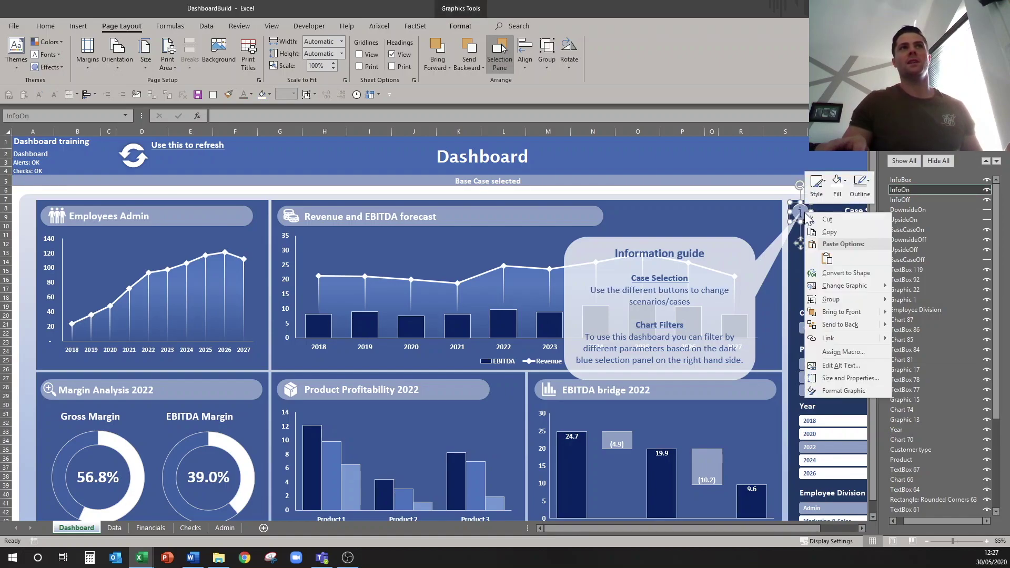
{"action": "left_click", "coordinate": [845, 352]}
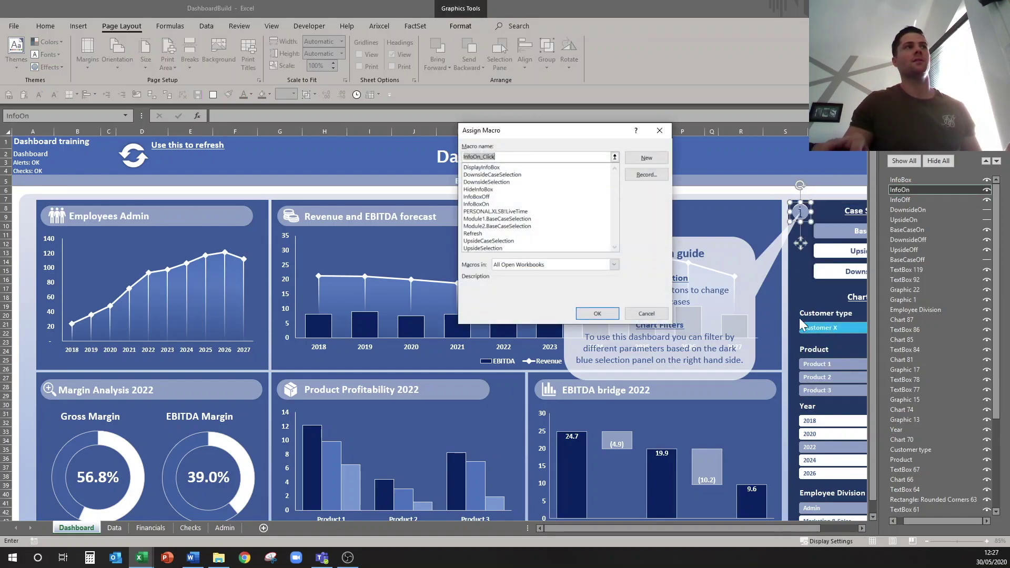
{"action": "left_click", "coordinate": [503, 197]}
{"action": "left_click", "coordinate": [612, 315]}
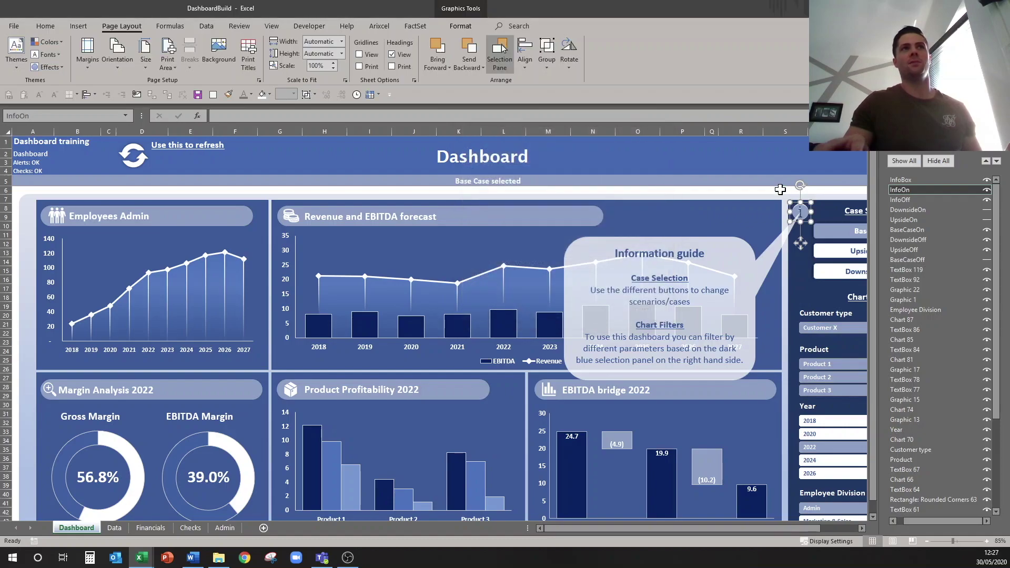
Close the Selection pane and test the information icons by toggling the speech bubble off and on.
{"action": "left_click", "coordinate": [996, 141]}
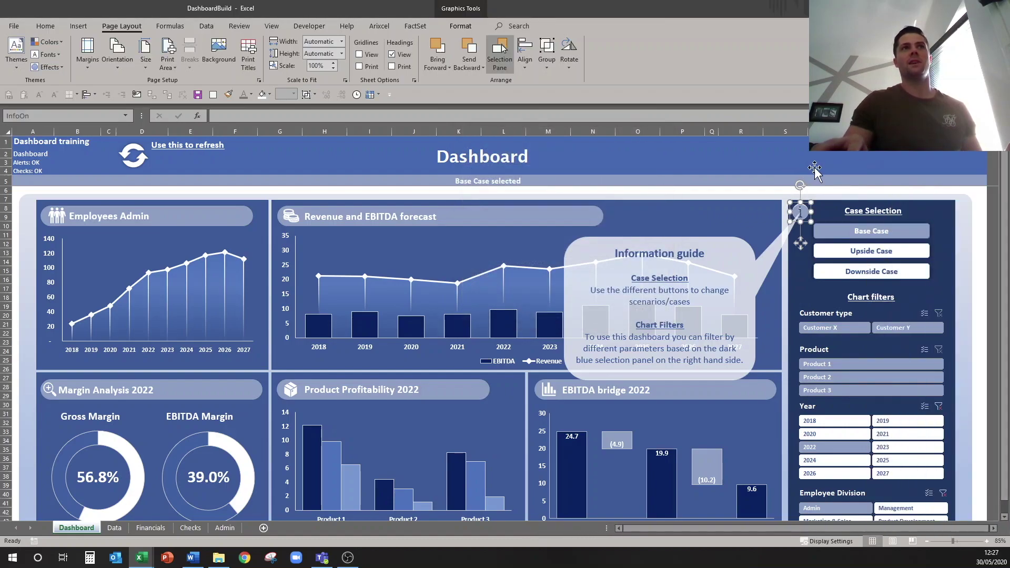
{"action": "left_click", "coordinate": [817, 165]}
{"action": "left_click", "coordinate": [806, 216]}
{"action": "left_click", "coordinate": [803, 215]}
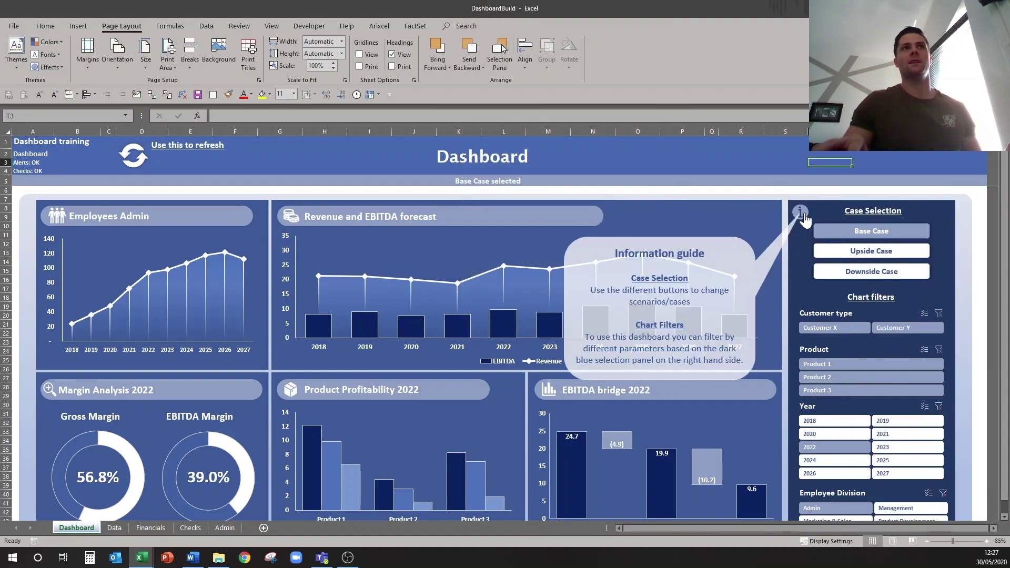
{"action": "left_click", "coordinate": [803, 213]}
{"action": "left_click", "coordinate": [803, 212]}
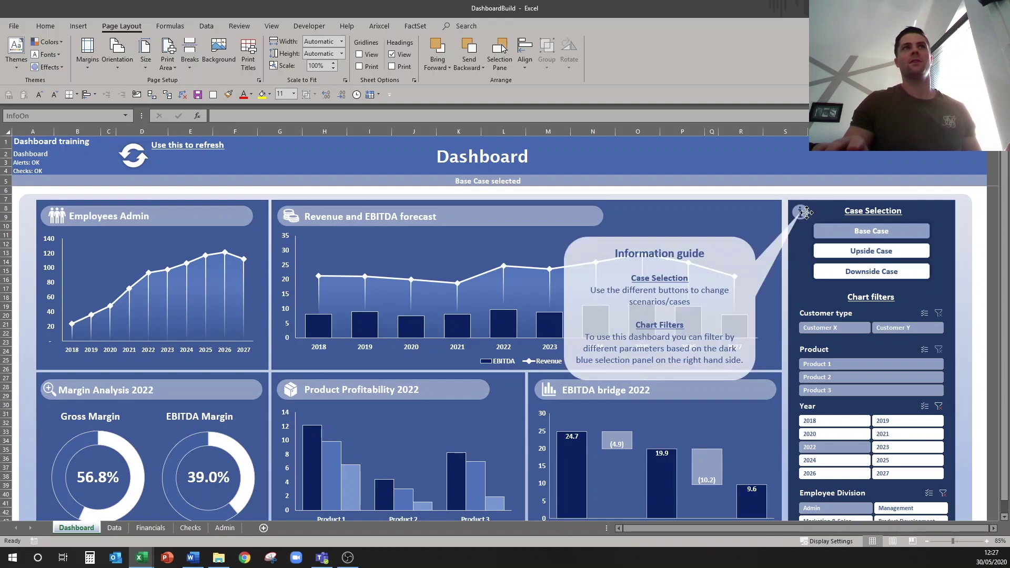
Check the height and width of the InfoOn and InfoOff icons in their size properties.
{"action": "right_click", "coordinate": [806, 213]}
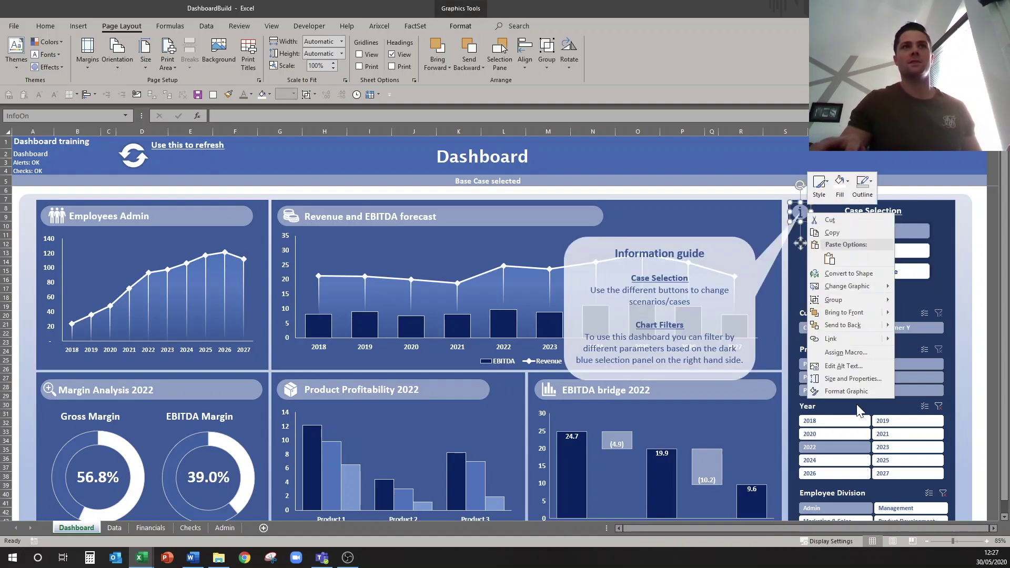
{"action": "left_click", "coordinate": [864, 378]}
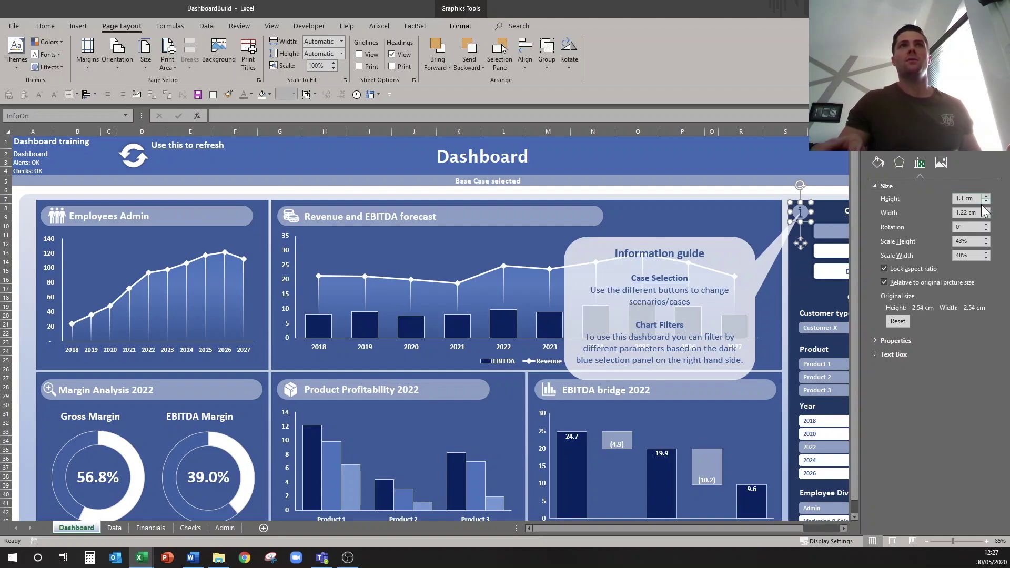
{"action": "key", "text": "Escape"}
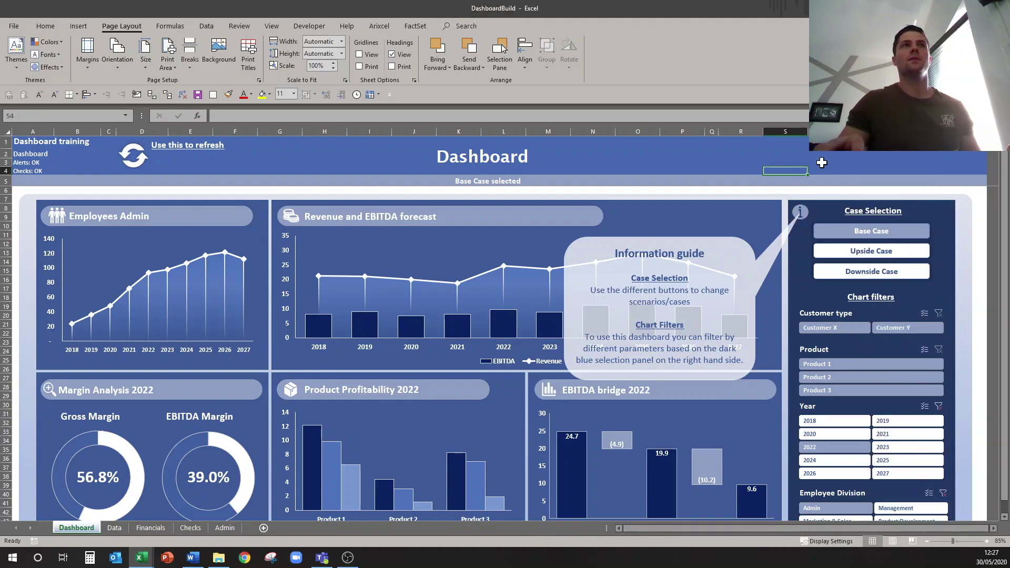
{"action": "right_click", "coordinate": [807, 220]}
{"action": "left_click", "coordinate": [845, 365]}
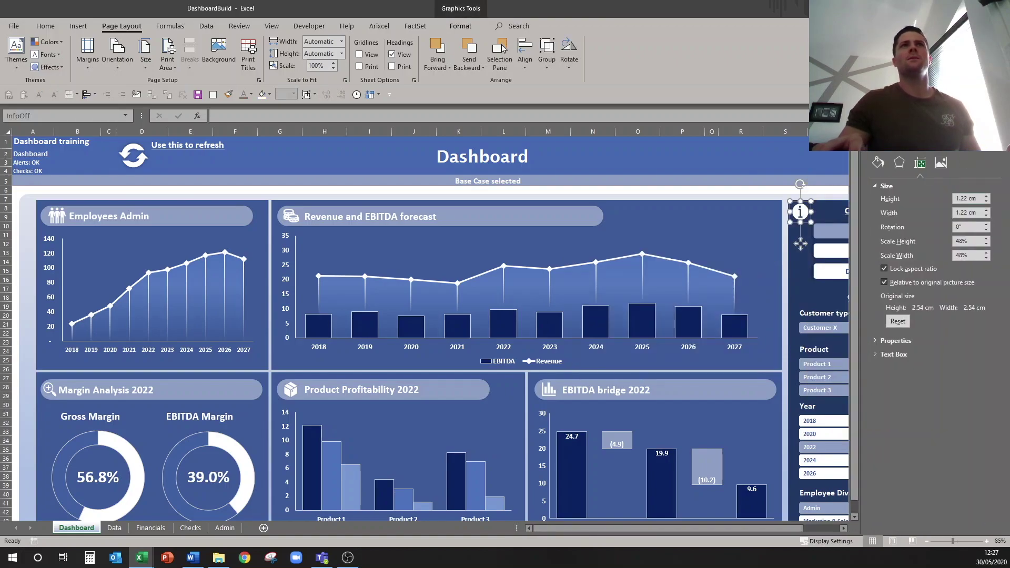
{"action": "left_click", "coordinate": [815, 178]}
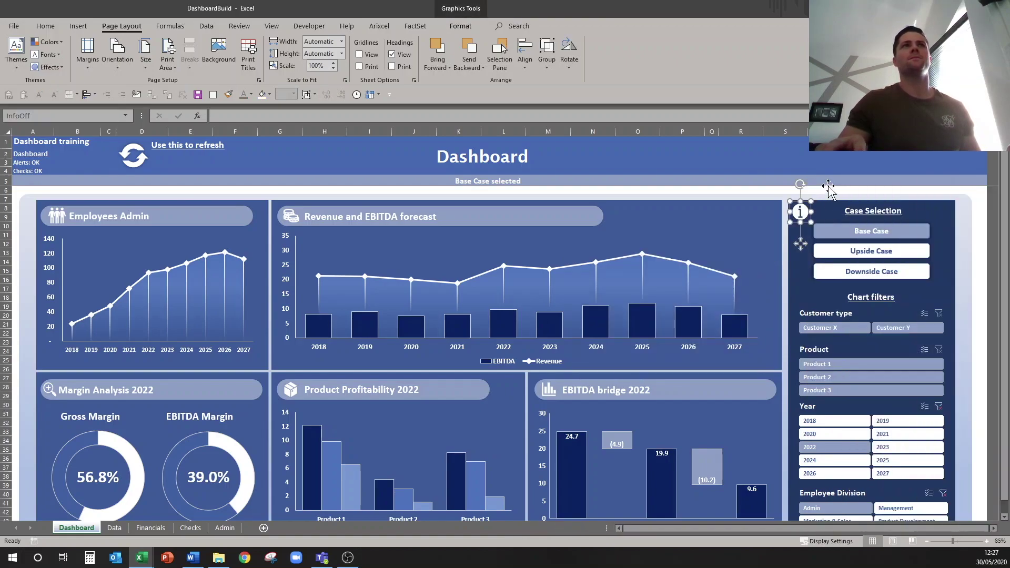
Set the InfoOn icon's height to 1.22 cm with the aspect ratio unlocked, and lock the aspect ratio again.
{"action": "left_click", "coordinate": [803, 215]}
{"action": "right_click", "coordinate": [803, 216]}
{"action": "left_click", "coordinate": [858, 378]}
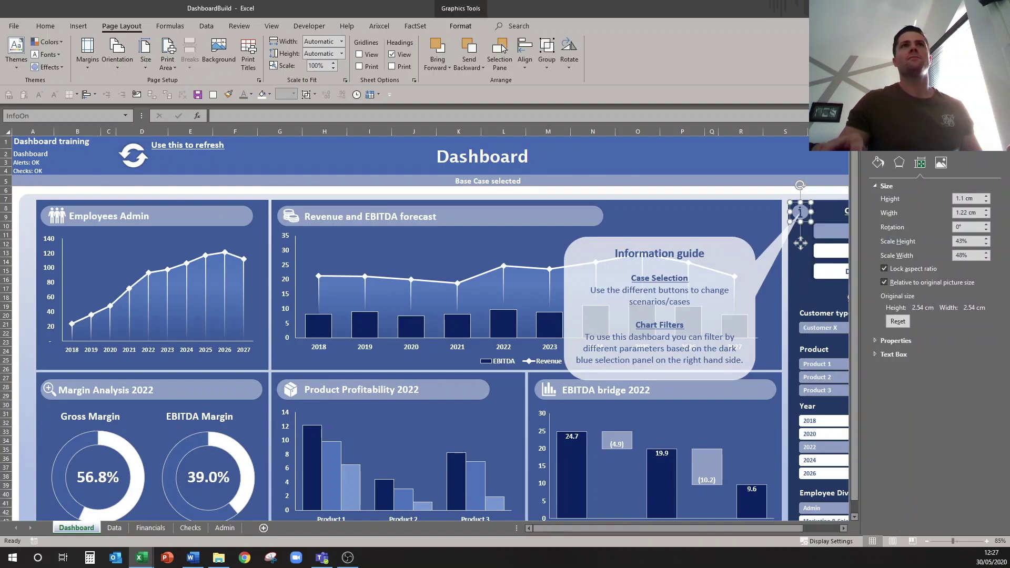
{"action": "left_click_drag", "start_coordinate": [974, 199], "coordinate": [940, 200]}
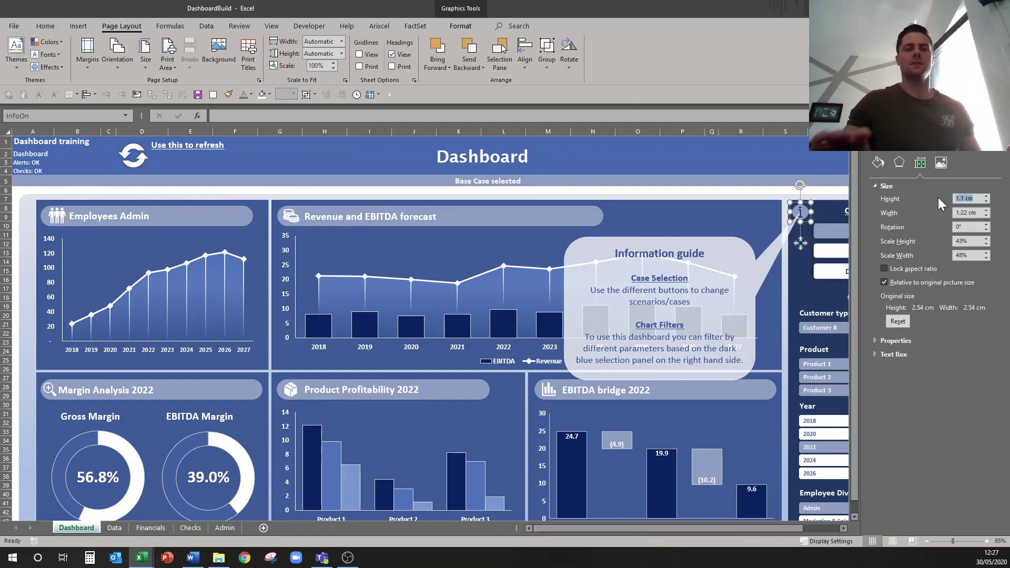
{"action": "type", "text": "1.22"}
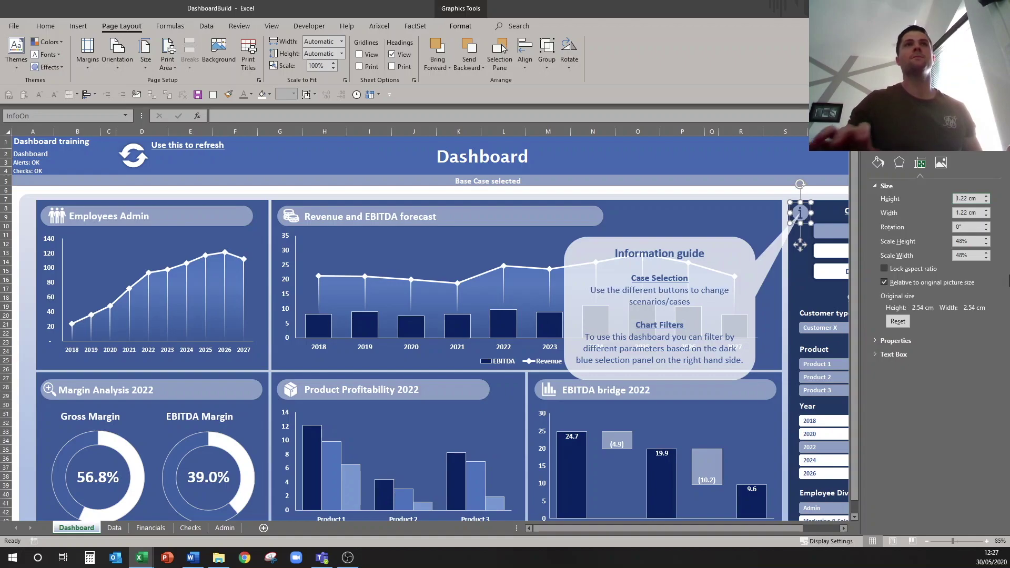
{"action": "left_click", "coordinate": [890, 267]}
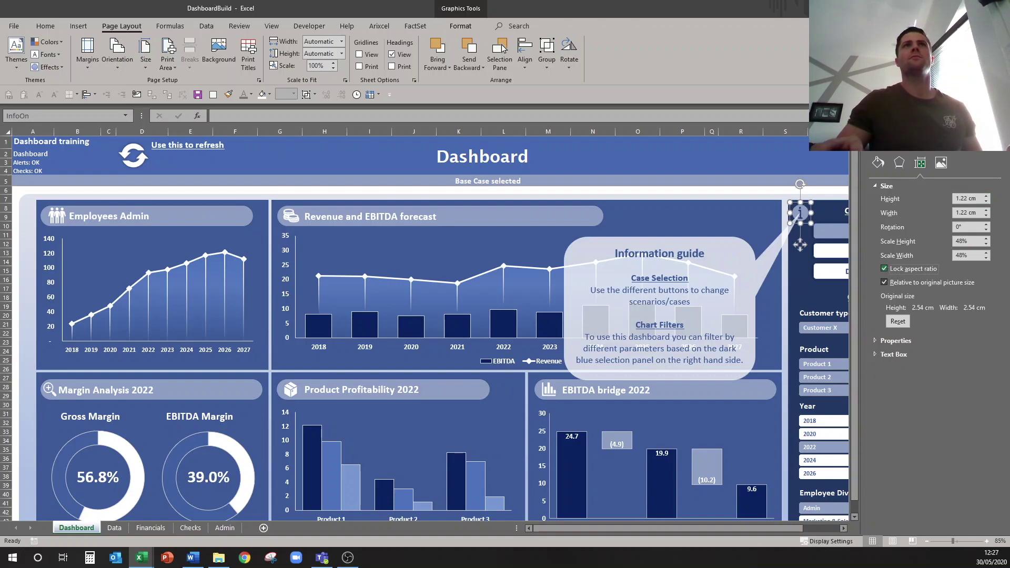
Deselect the icon, reopen the Selection pane and make the InfoOn shape visible alongside InfoOff.
{"action": "left_click", "coordinate": [825, 162]}
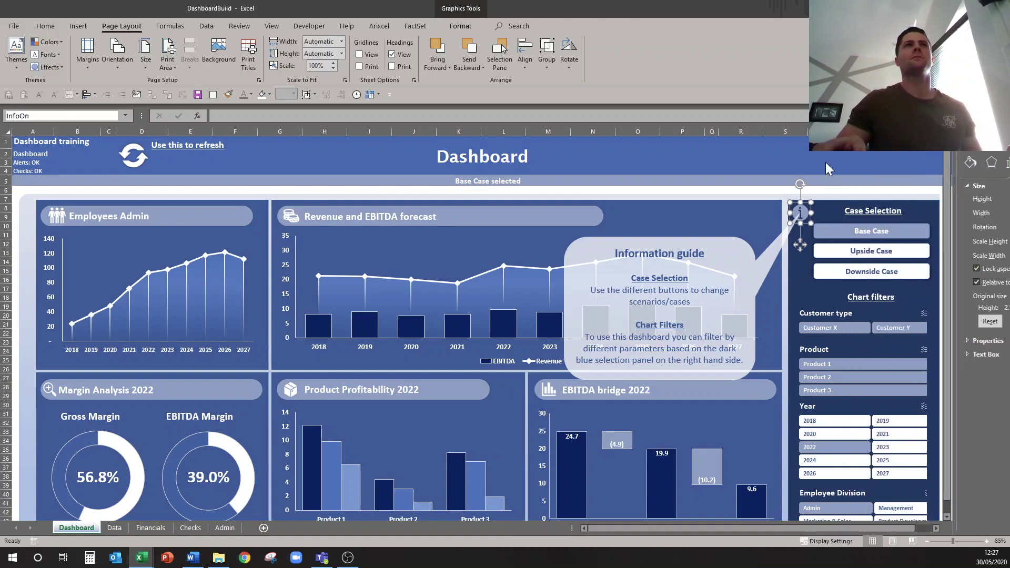
{"action": "left_click", "coordinate": [501, 48]}
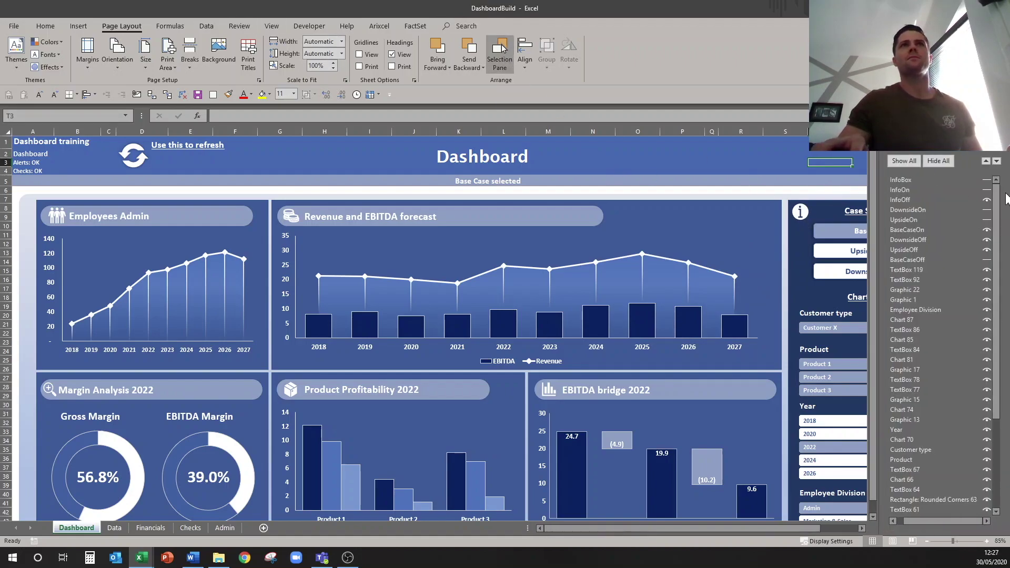
{"action": "left_click", "coordinate": [987, 190]}
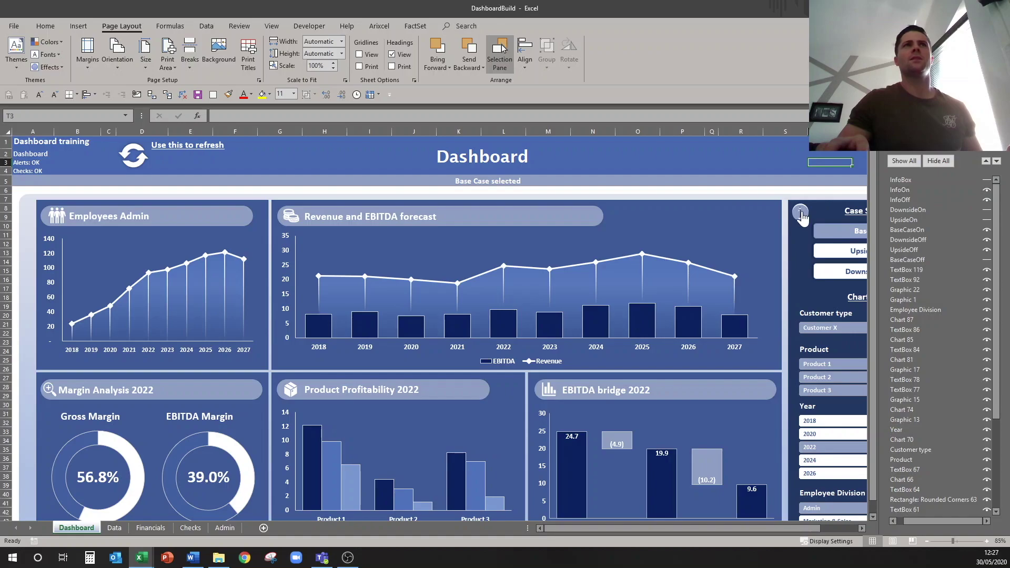
{"action": "left_click", "coordinate": [987, 191]}
{"action": "left_click", "coordinate": [804, 214], "text": "ctrl"}
{"action": "right_click", "coordinate": [837, 211]}
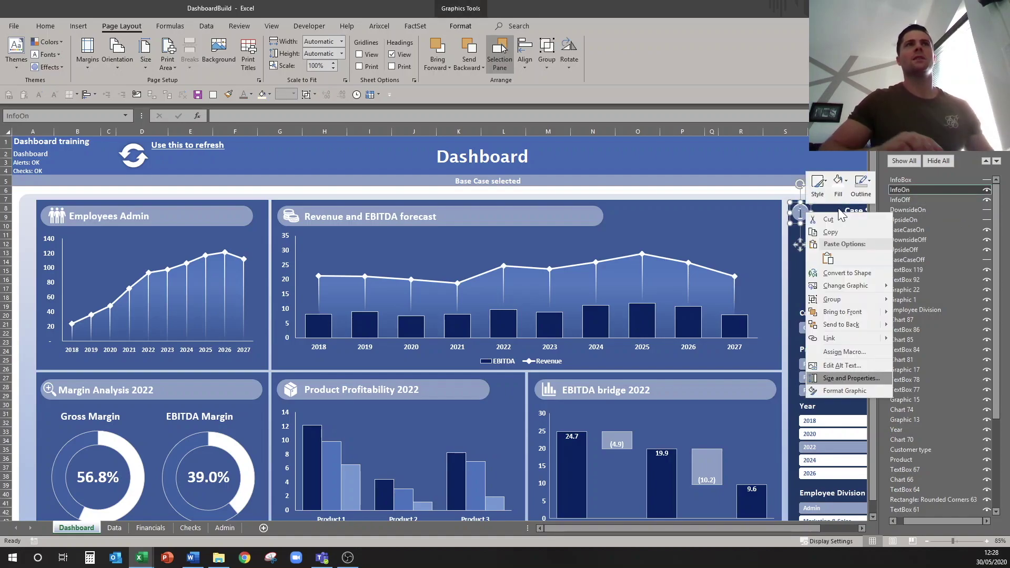
{"action": "key", "text": "Escape"}
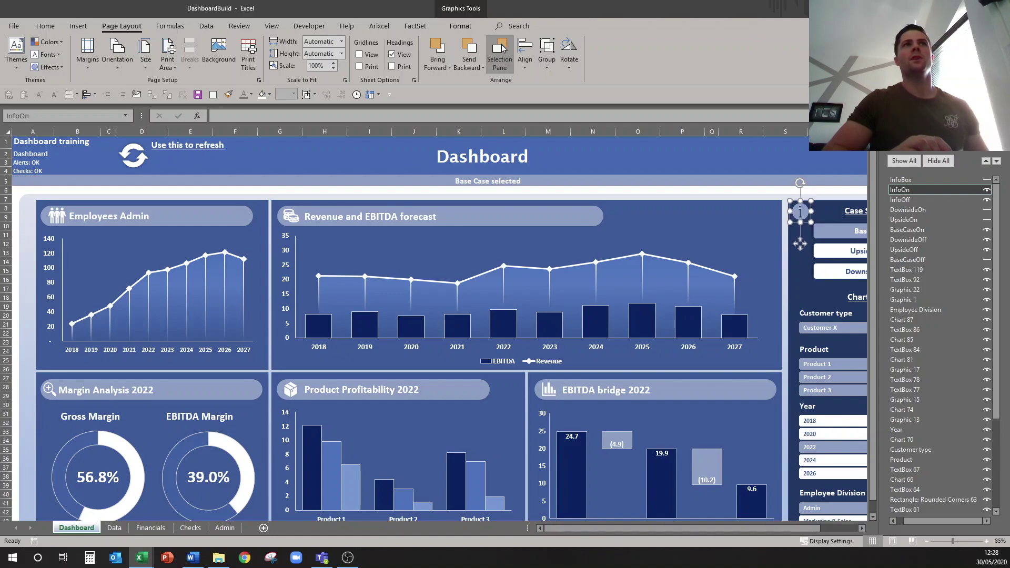
{"action": "left_click", "coordinate": [822, 164]}
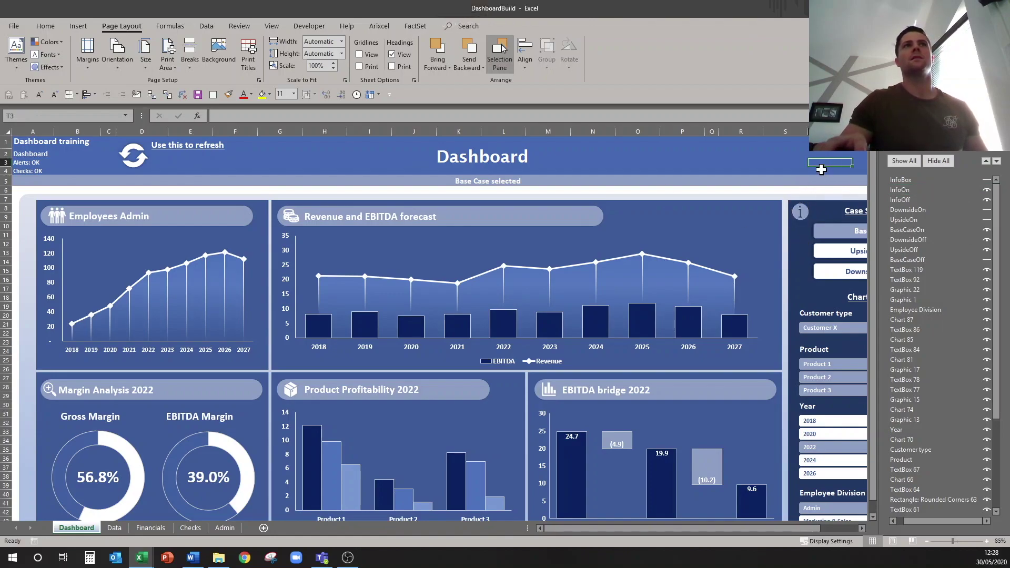
Toggle the speech bubble off and on with the information icons and close the Selection pane.
{"action": "left_click", "coordinate": [804, 216]}
{"action": "left_click", "coordinate": [805, 216]}
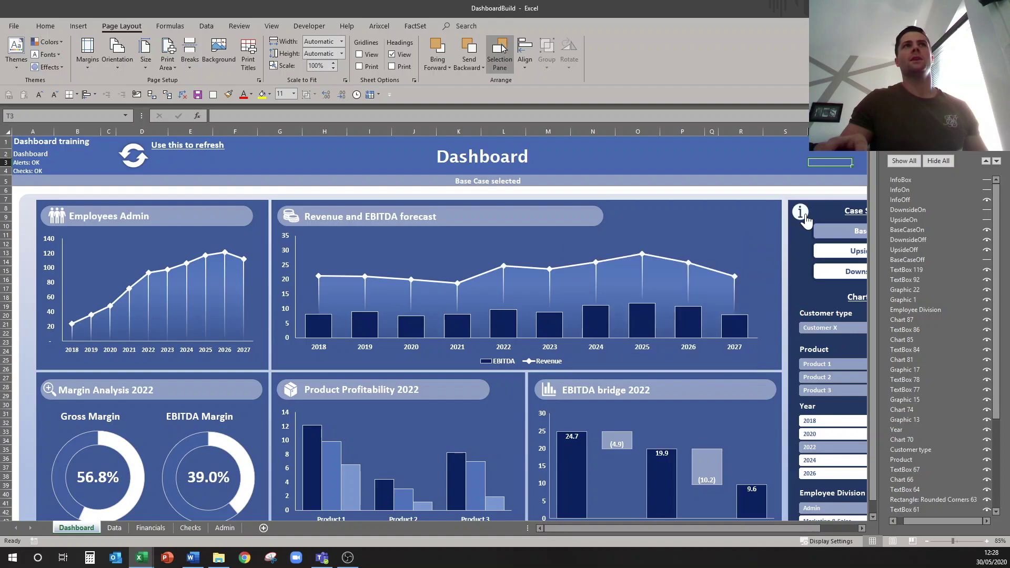
{"action": "left_click", "coordinate": [805, 216]}
{"action": "left_click", "coordinate": [500, 53]}
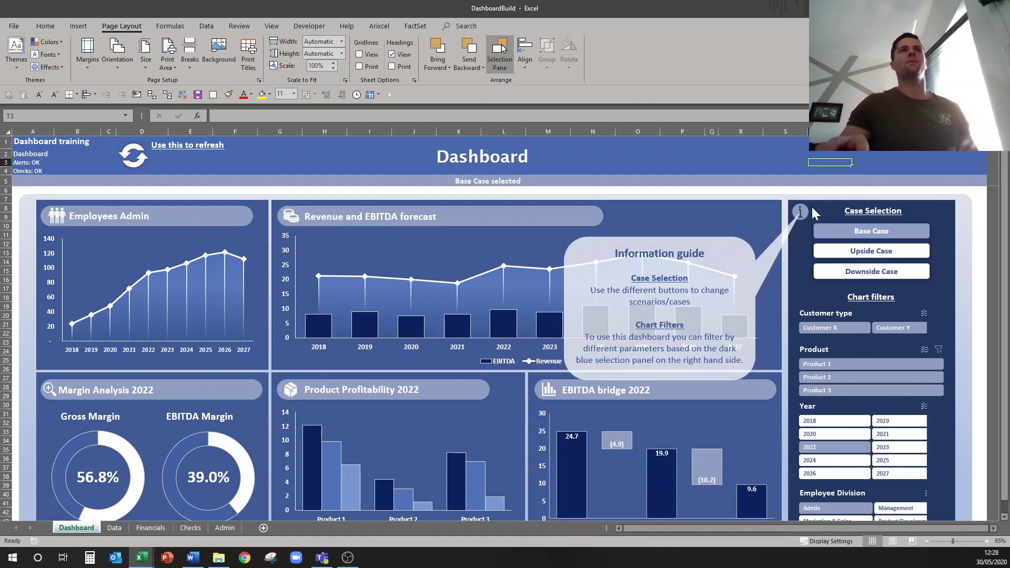
{"action": "left_click", "coordinate": [801, 215]}
{"action": "left_click", "coordinate": [801, 214]}
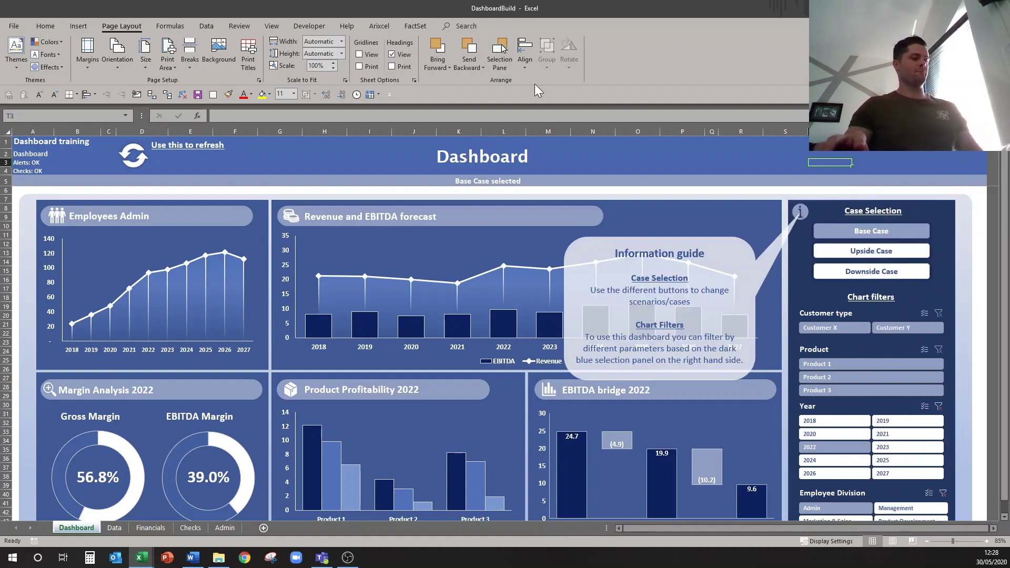
Collapse the ribbon and retest the information icons by repeatedly hiding and showing the speech bubble.
{"action": "key", "text": "ctrl+F1"}
{"action": "left_click", "coordinate": [649, 120]}
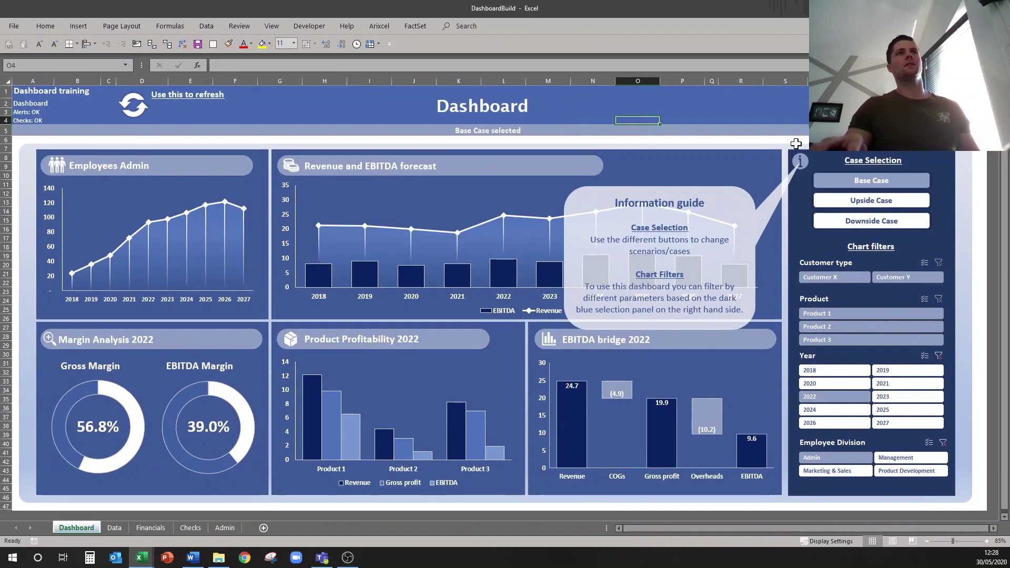
{"action": "left_click", "coordinate": [804, 165]}
{"action": "left_click", "coordinate": [804, 165]}
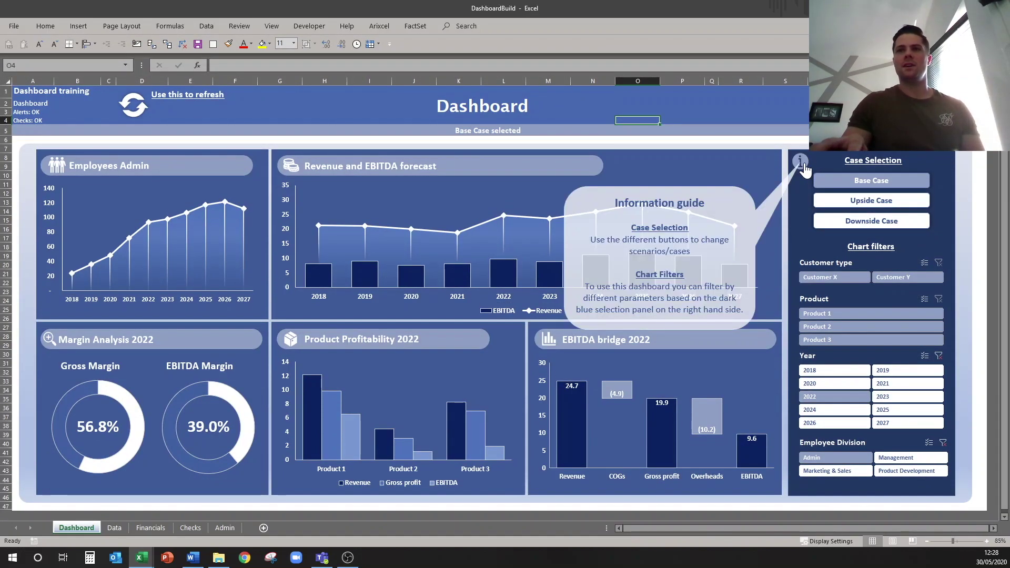
{"action": "left_click", "coordinate": [804, 165]}
{"action": "left_click", "coordinate": [804, 165]}
Move the Information guide speech bubble slightly up and place its pointer tip back on the information icon.
{"action": "left_click", "coordinate": [720, 216]}
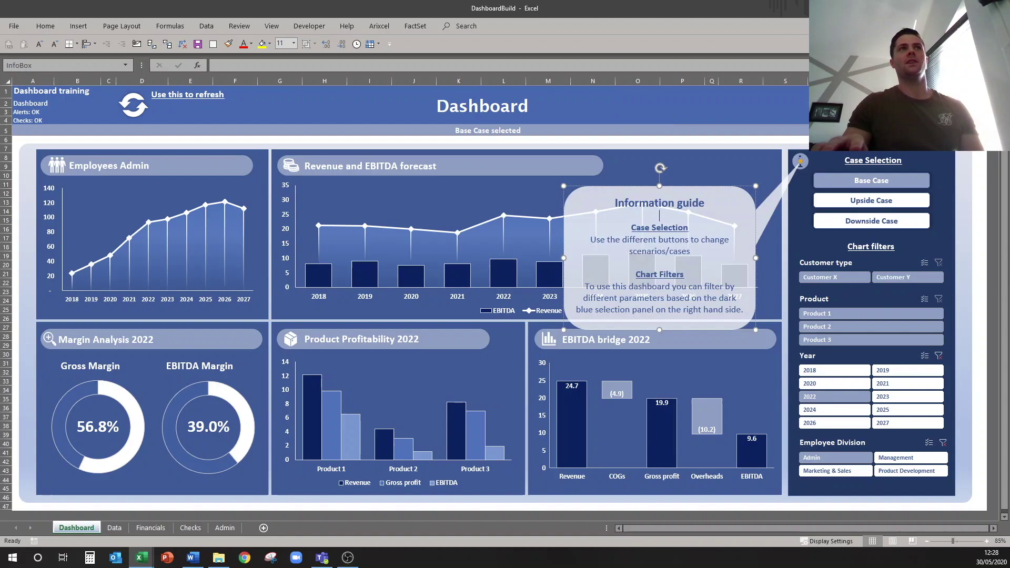
{"action": "mouse_move", "coordinate": [666, 192]}
{"action": "left_mouse_down"}
{"action": "mouse_move", "coordinate": [679, 144]}
{"action": "mouse_move", "coordinate": [668, 131]}
{"action": "mouse_move", "coordinate": [664, 161]}
{"action": "left_mouse_up"}
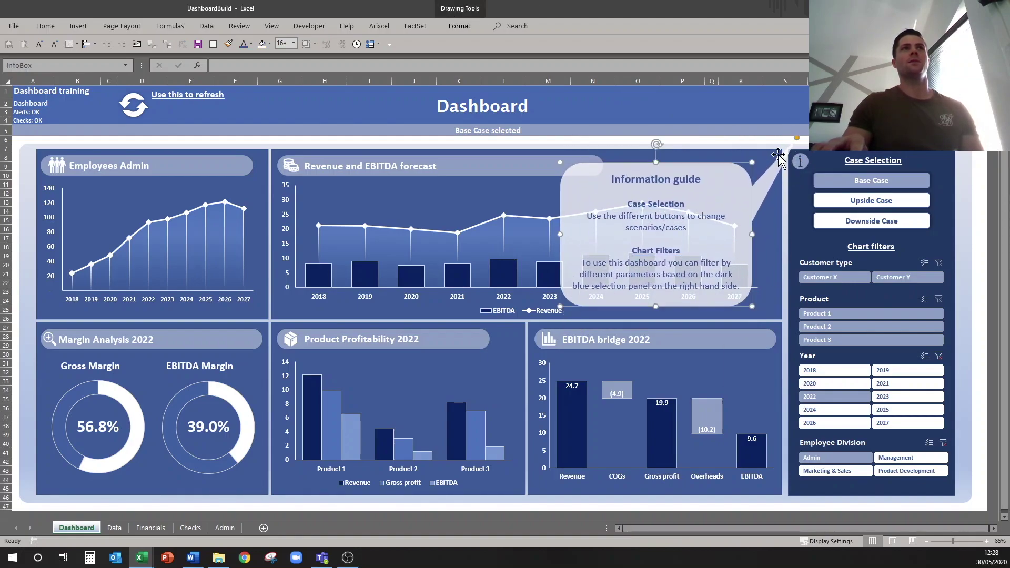
{"action": "left_click", "coordinate": [802, 161]}
{"action": "left_click", "coordinate": [801, 163]}
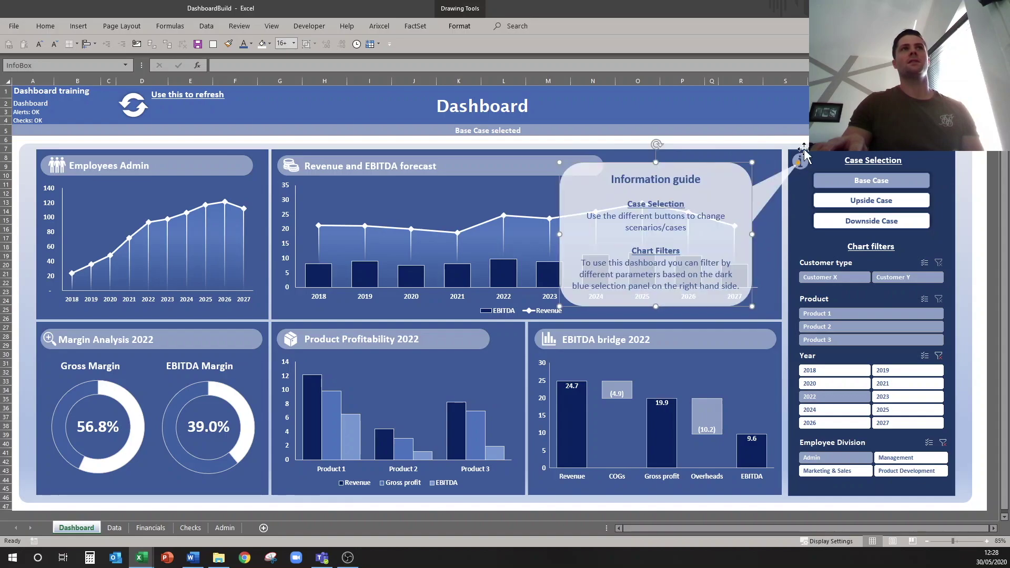
Deselect the repositioned speech bubble and test its toggling with the information icon, leaving the bubble hidden.
{"action": "left_click", "coordinate": [803, 162]}
{"action": "left_click", "coordinate": [803, 164]}
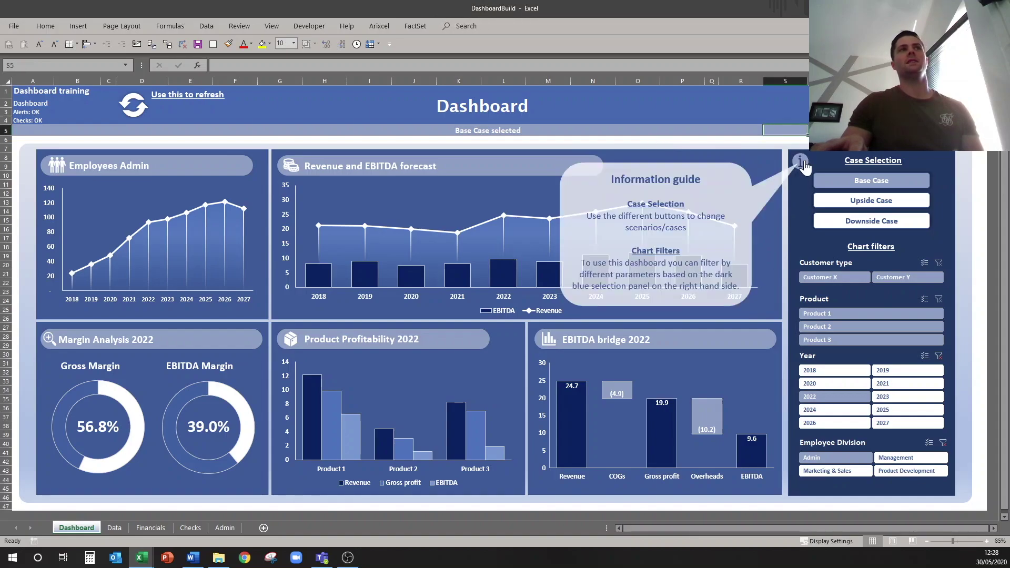
{"action": "left_click", "coordinate": [804, 165]}
{"action": "left_click", "coordinate": [802, 164]}
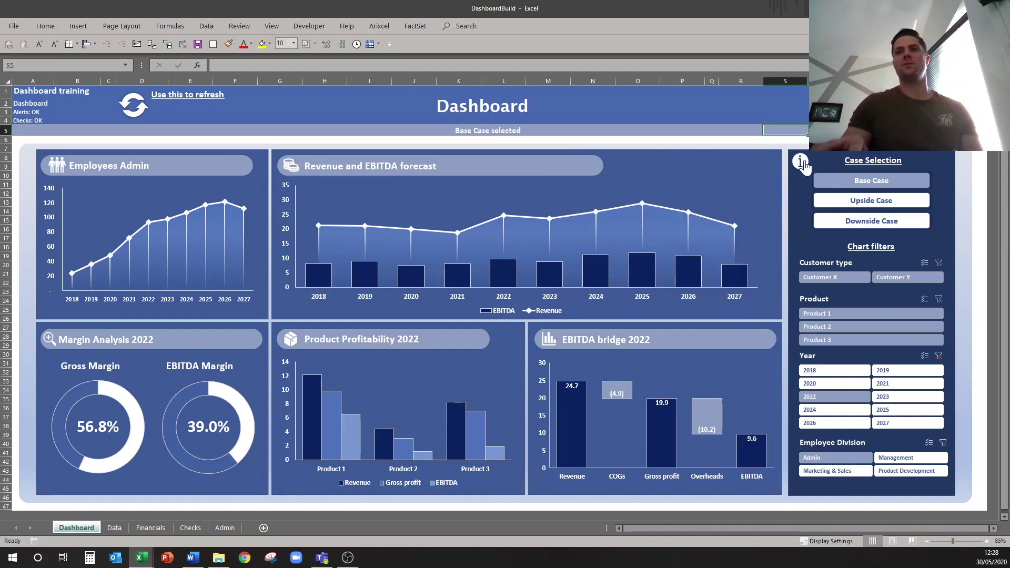
{"action": "left_click", "coordinate": [802, 163]}
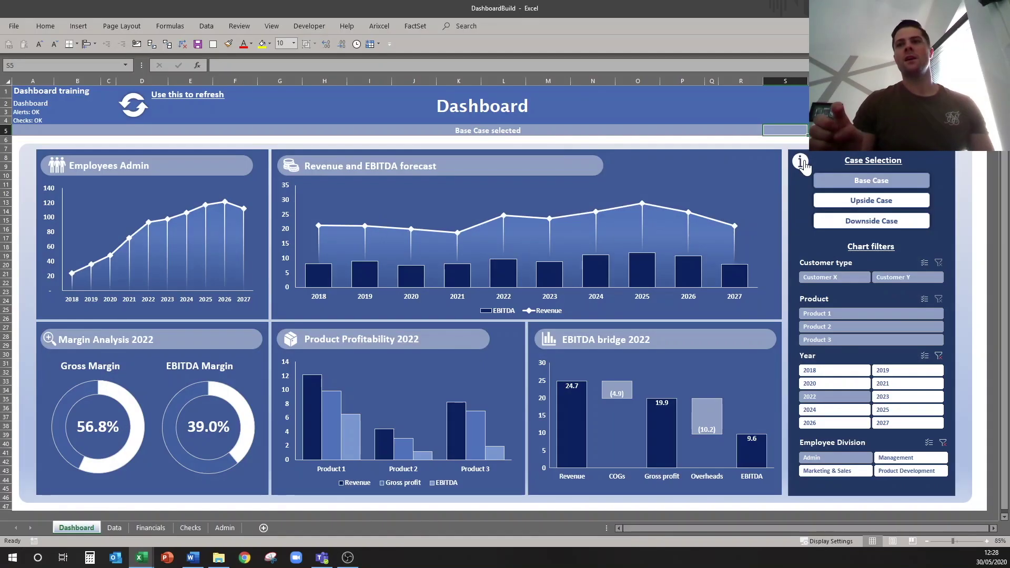